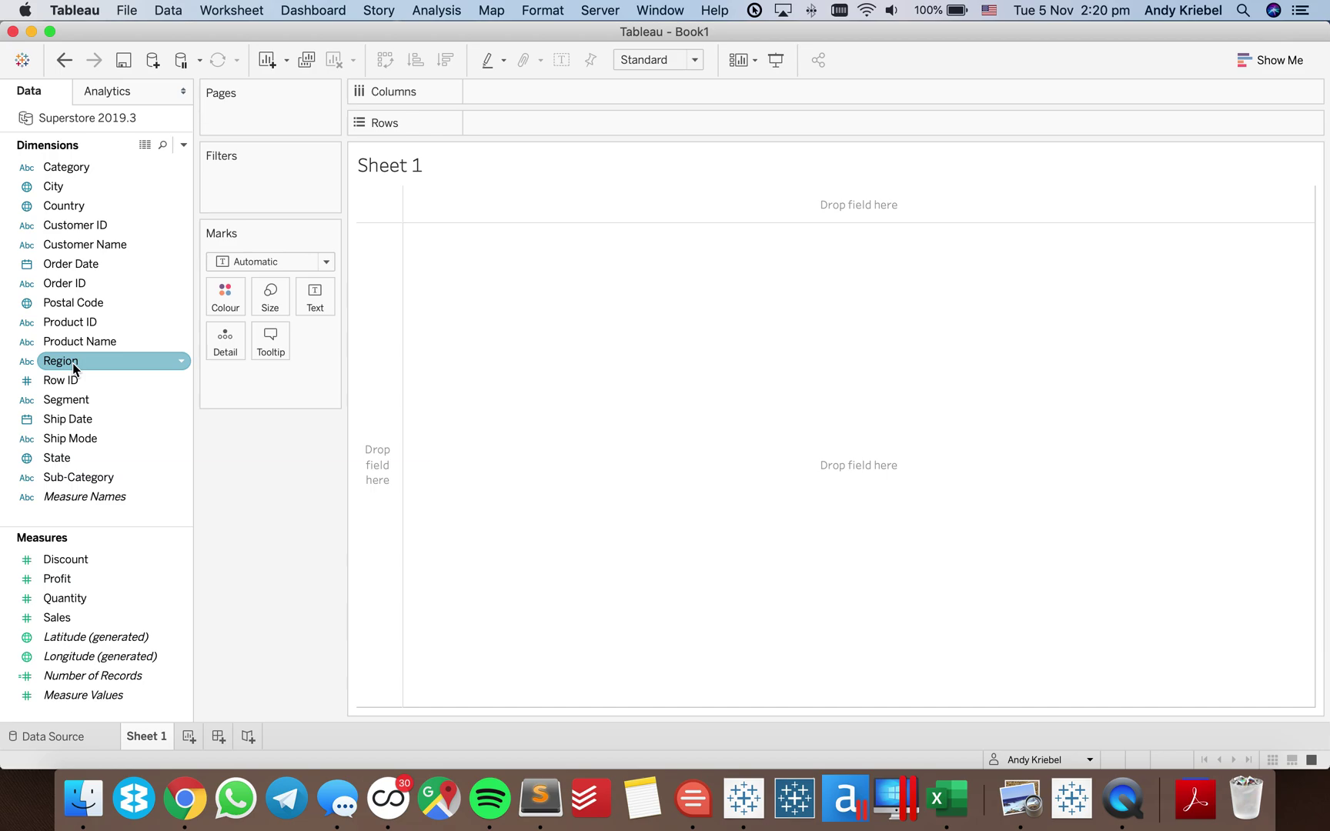
Give Region a geographic role created from State, and add Country to the resulting Region, State hierarchy
right_click(72, 362)
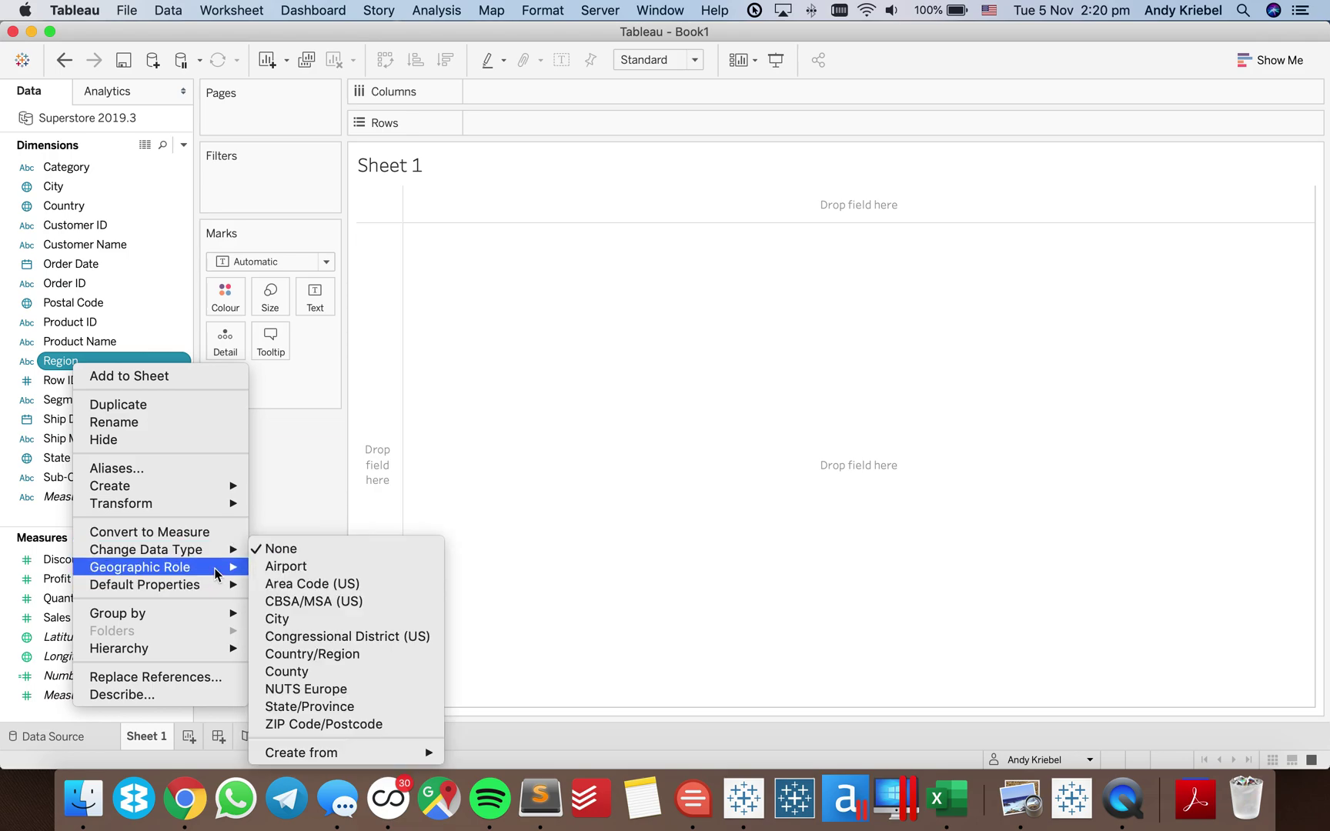
mouse_move(374, 758)
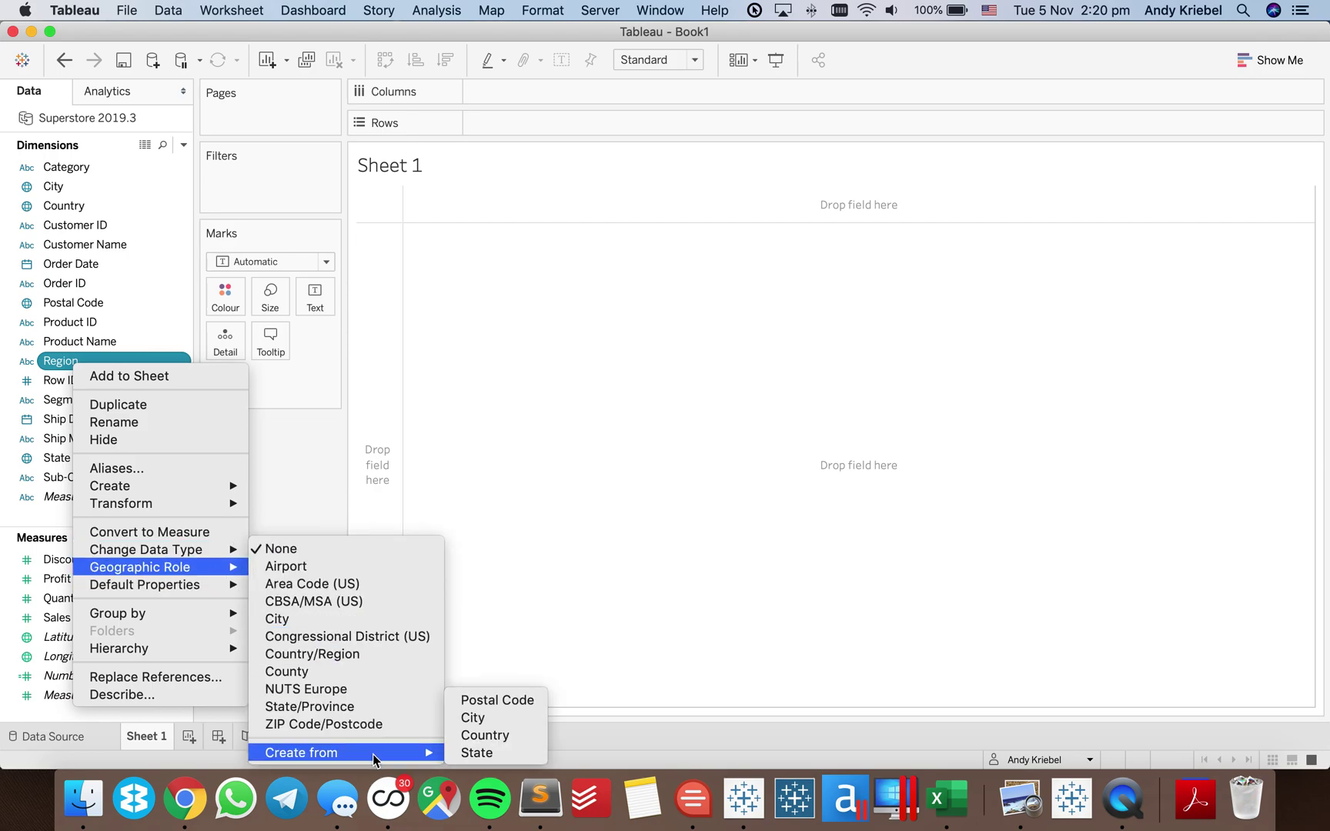
left_click(496, 751)
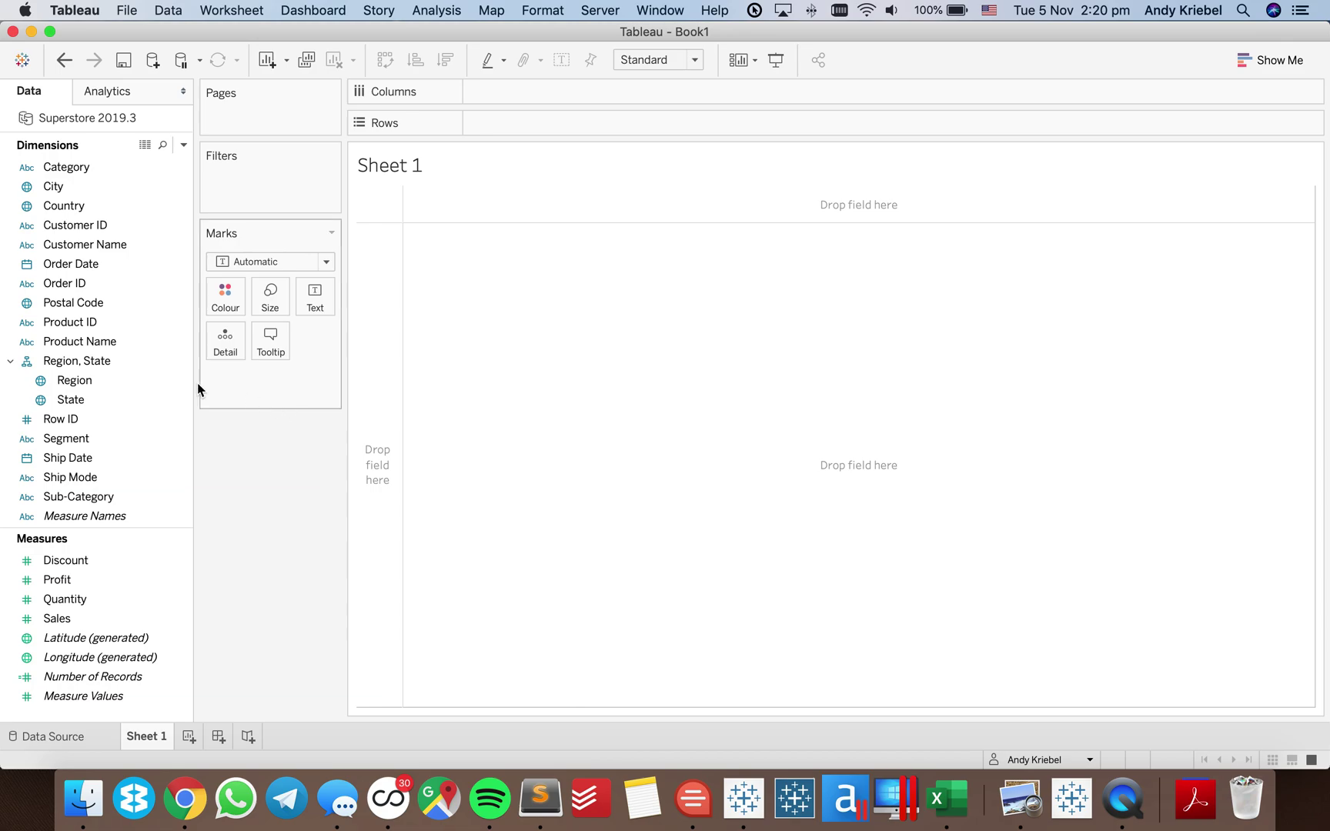
left_click_drag(69, 205, 267, 368)
Plot Region on the sheet and set the mark type to Map to show filled regions
left_click(82, 381)
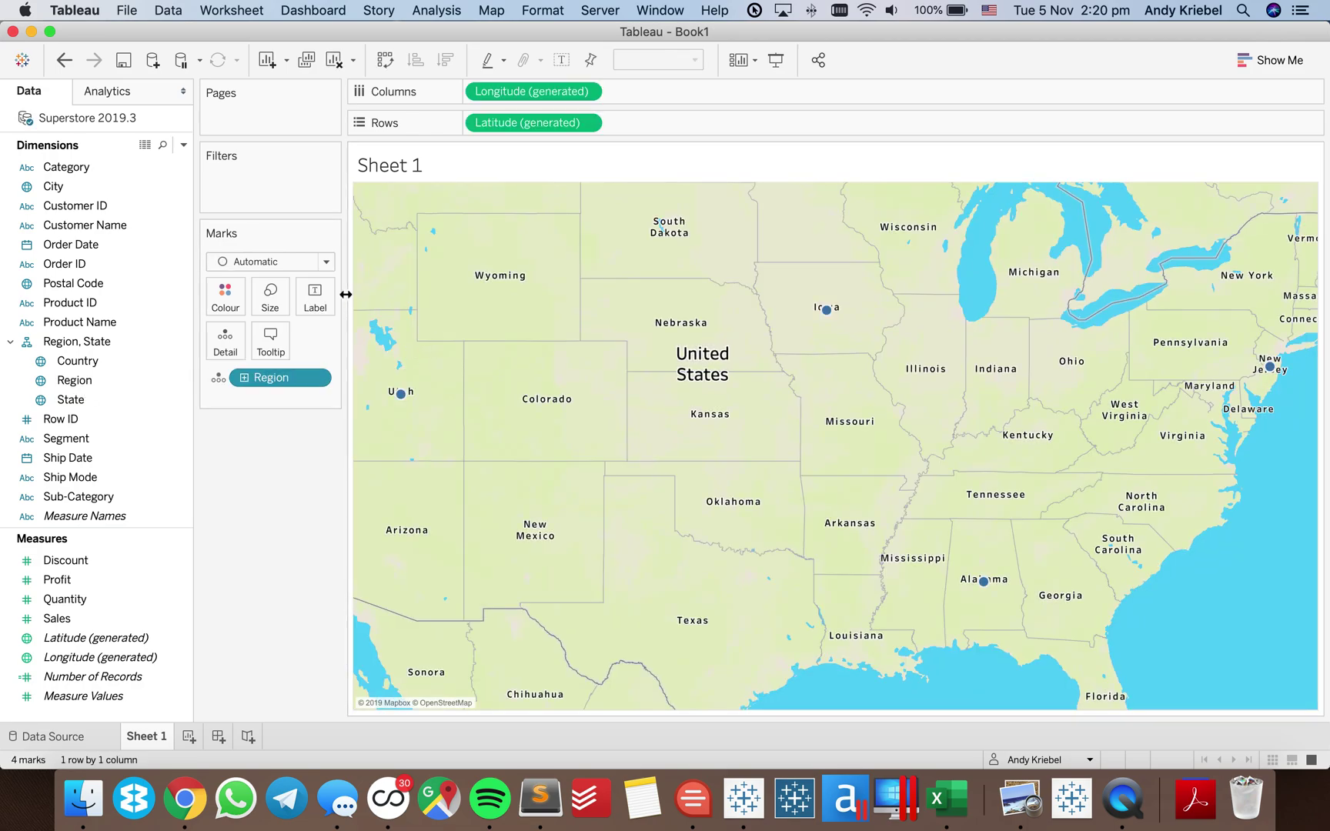
left_click(284, 262)
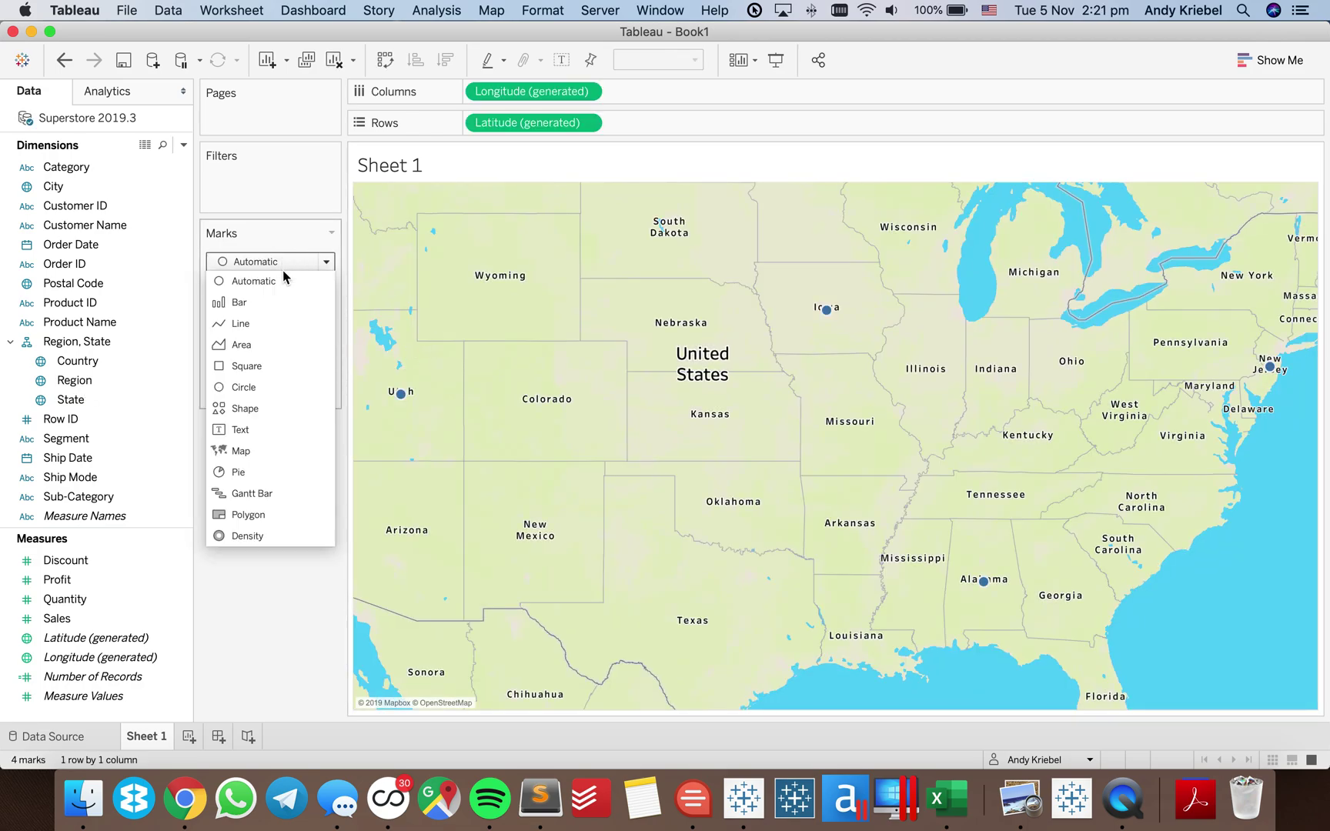
left_click(270, 452)
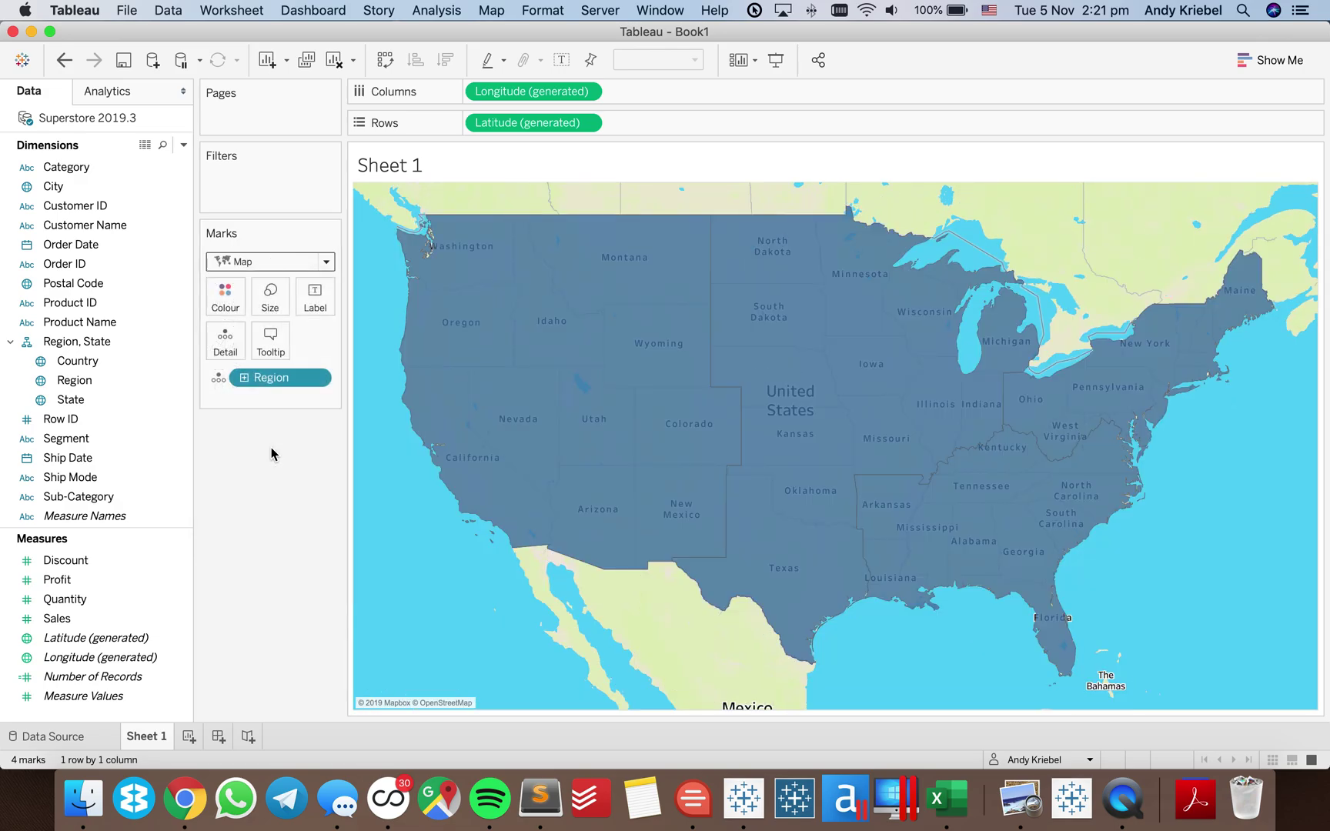
Set the background map's washout to 100% and close the map layer settings
left_click(491, 16)
left_click(525, 131)
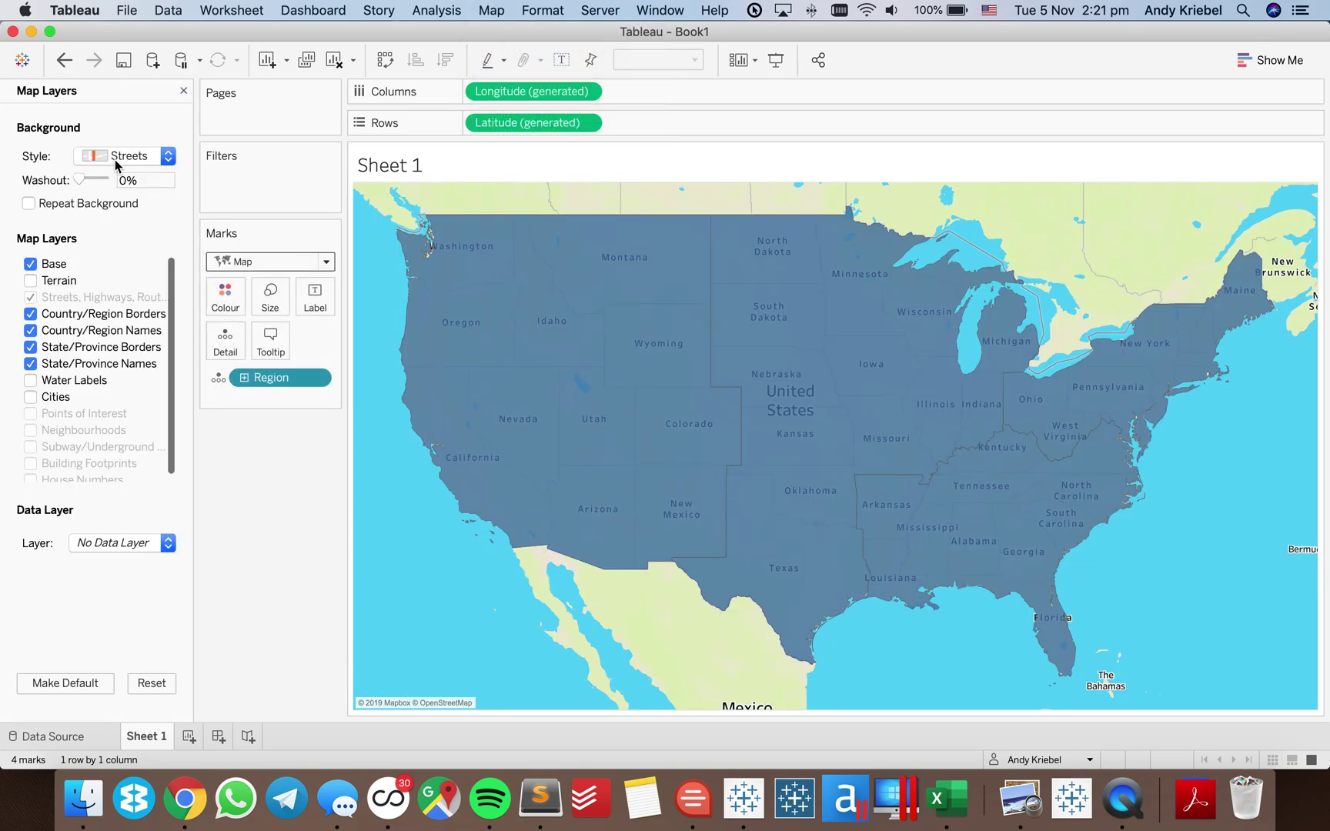
left_click_drag(80, 180, 125, 180)
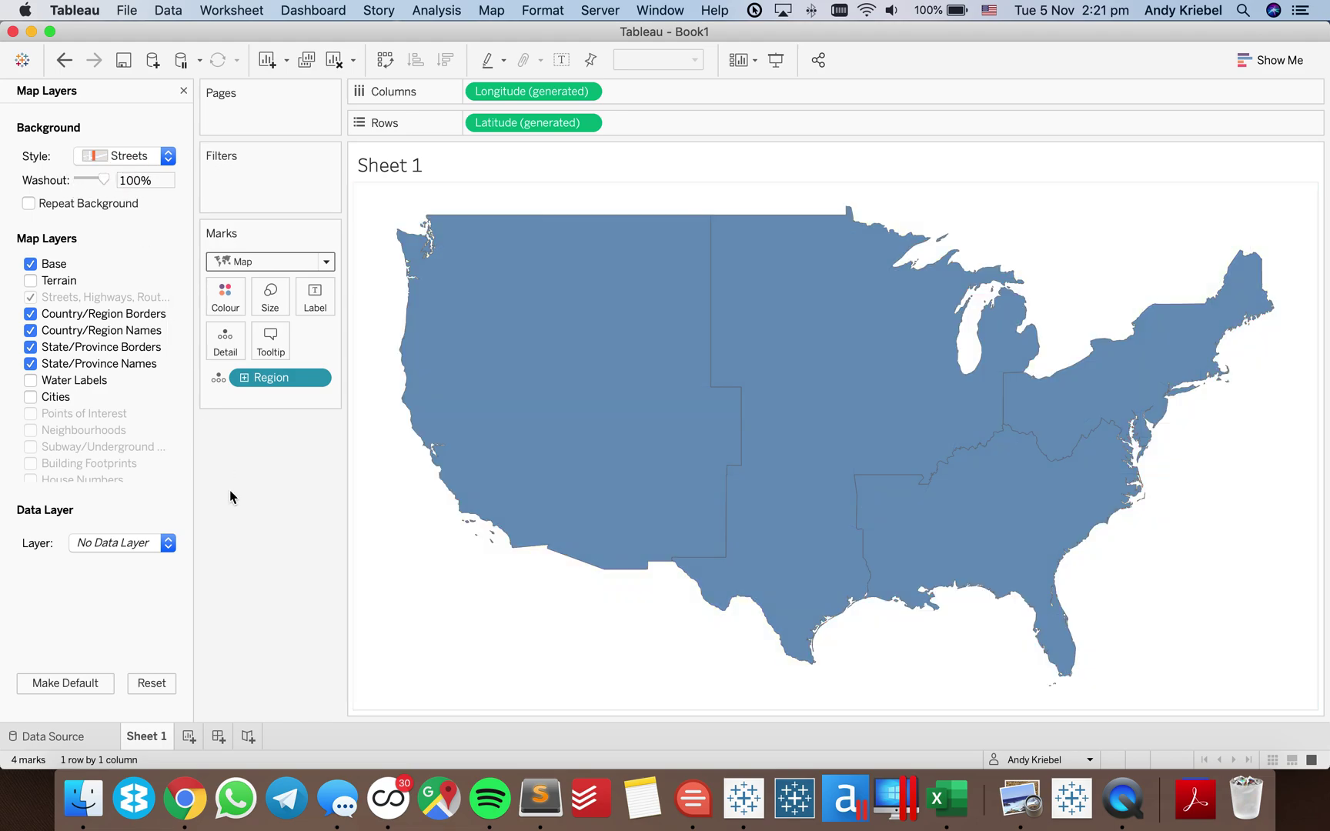
left_click(183, 90)
Set the border colour of the map marks to white
left_click(229, 306)
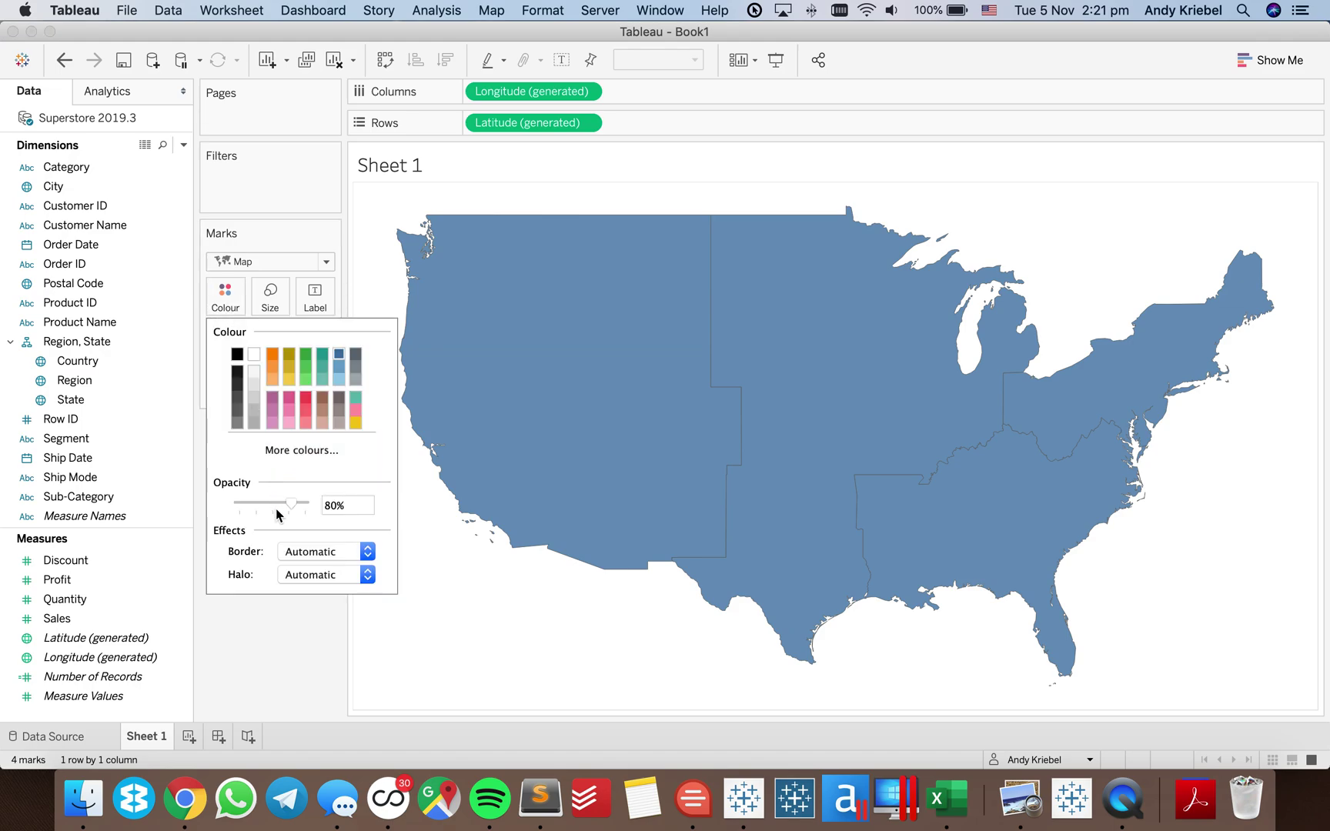
left_click(300, 552)
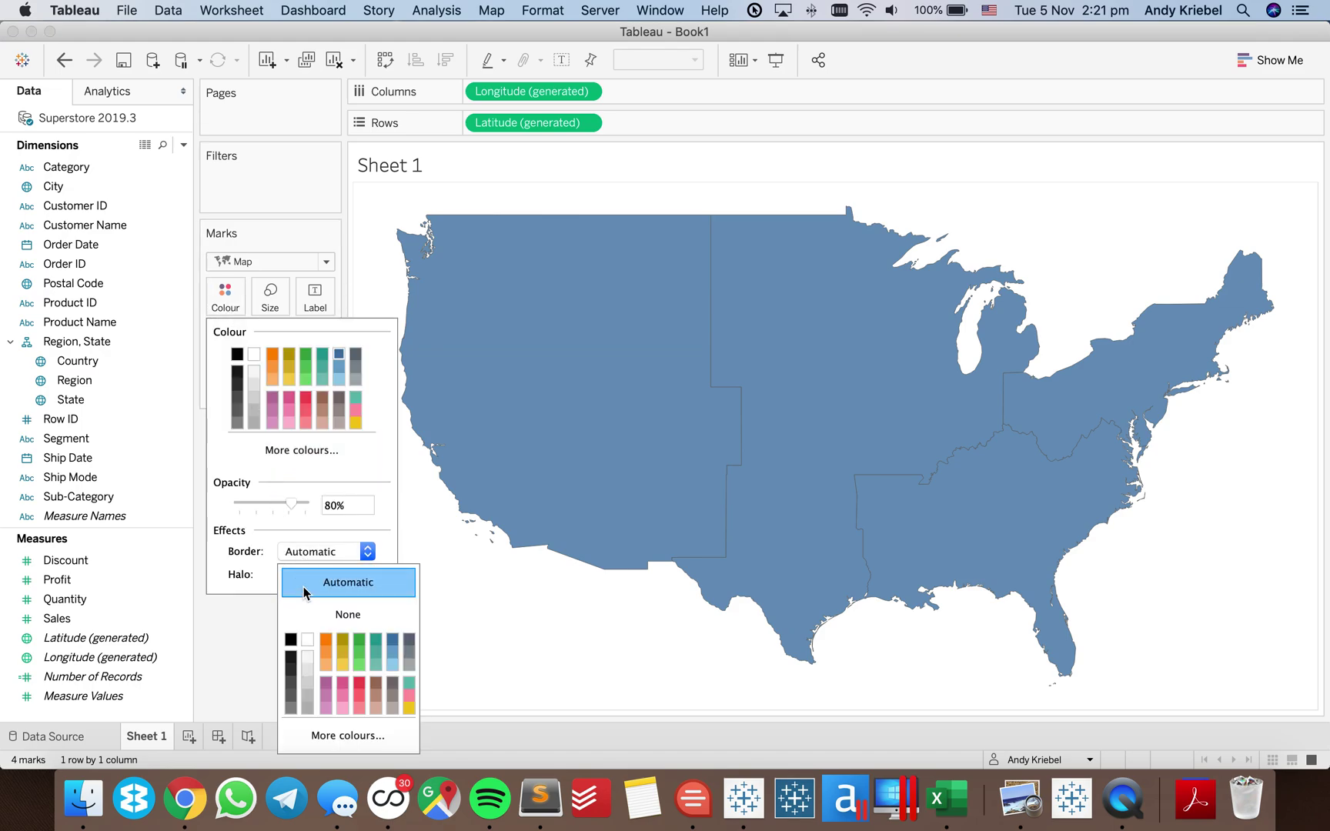
left_click(308, 638)
left_click(242, 640)
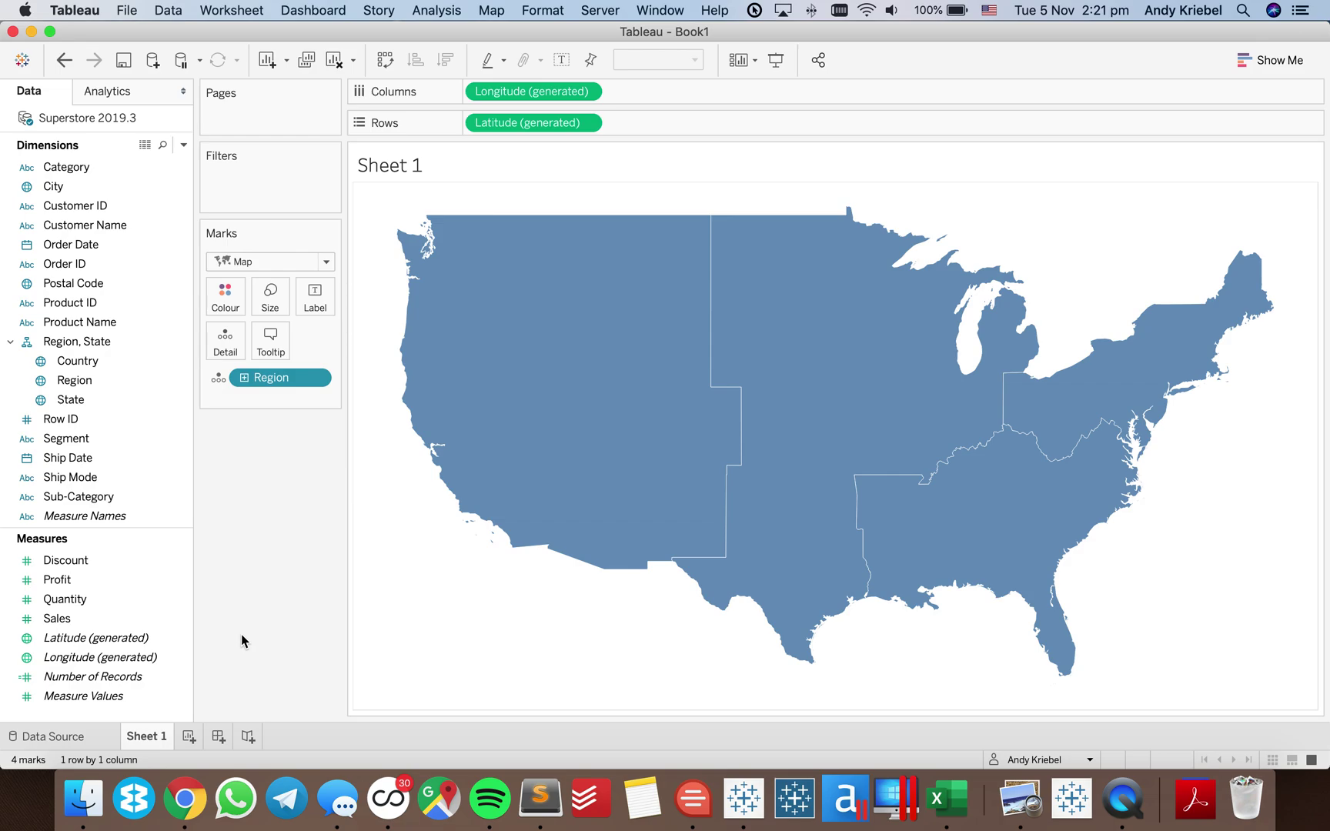
Create an integer parameter named Enter a Threshold that allows all values
left_click(183, 146)
left_click(168, 183)
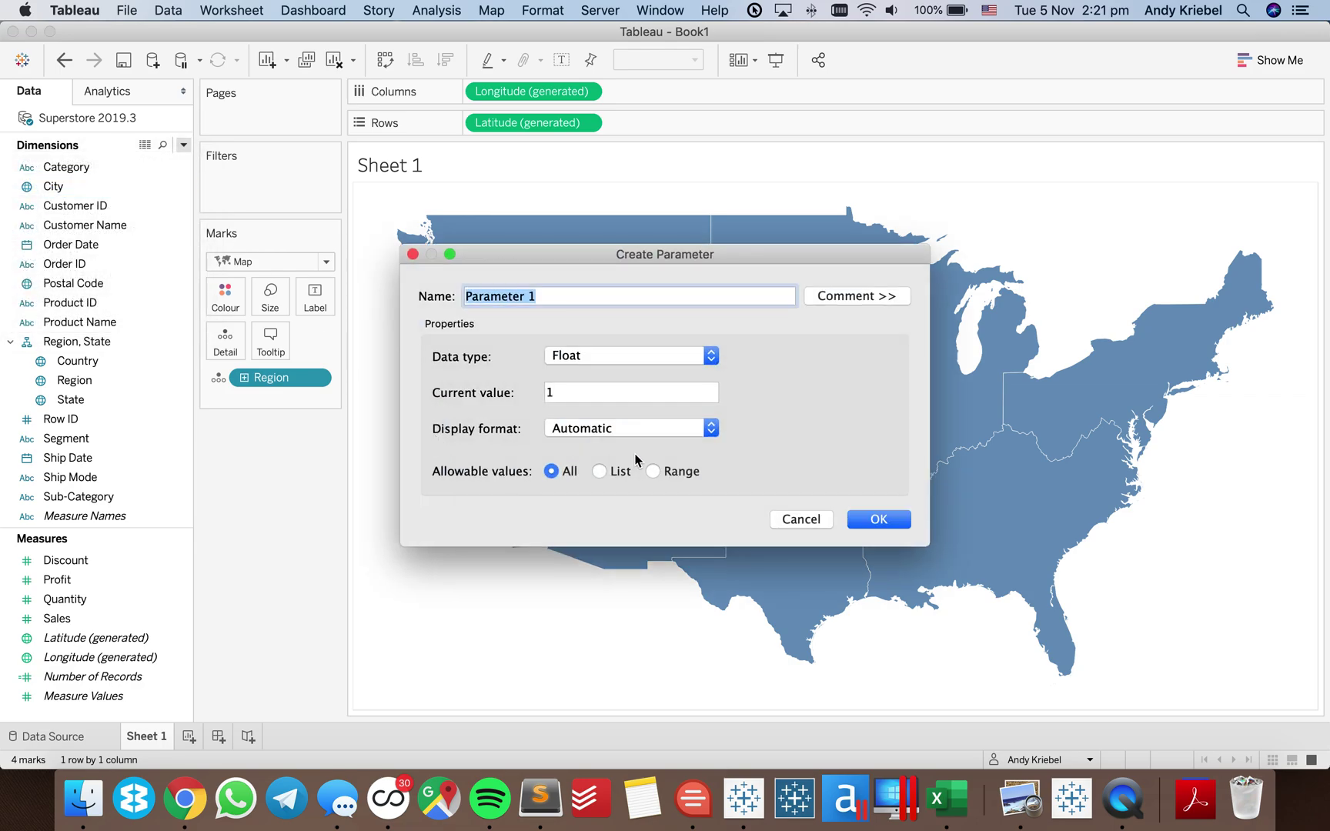
type("Enter a Threshold")
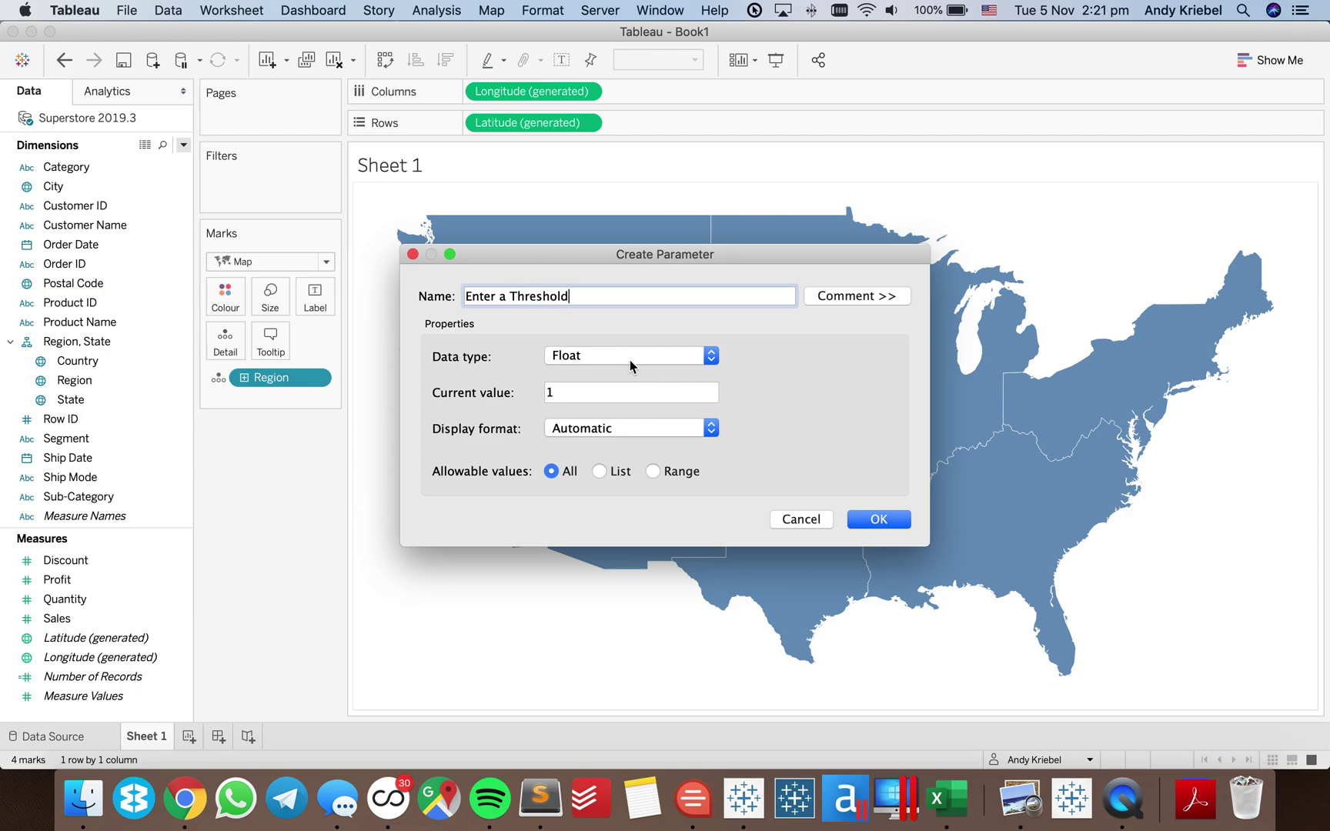
left_click(630, 356)
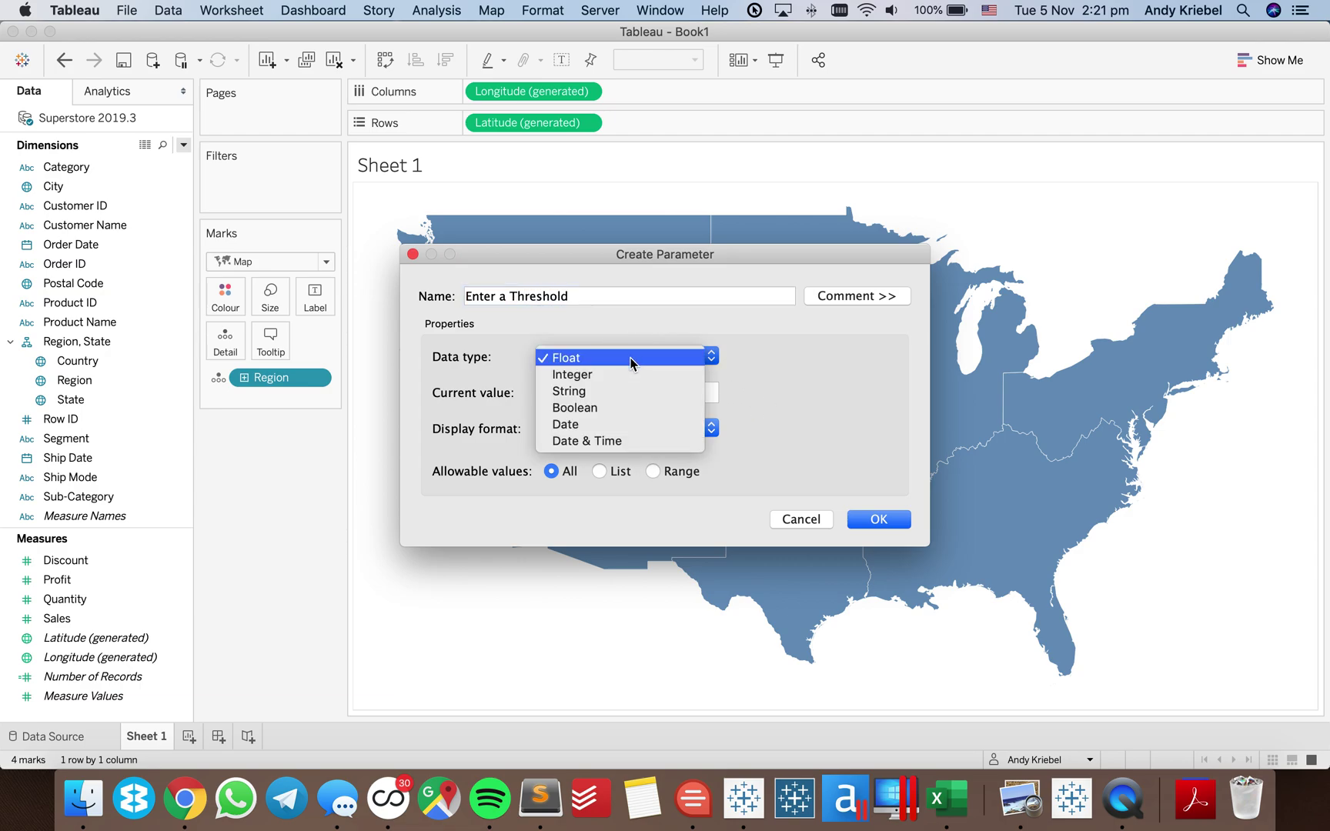
left_click(623, 375)
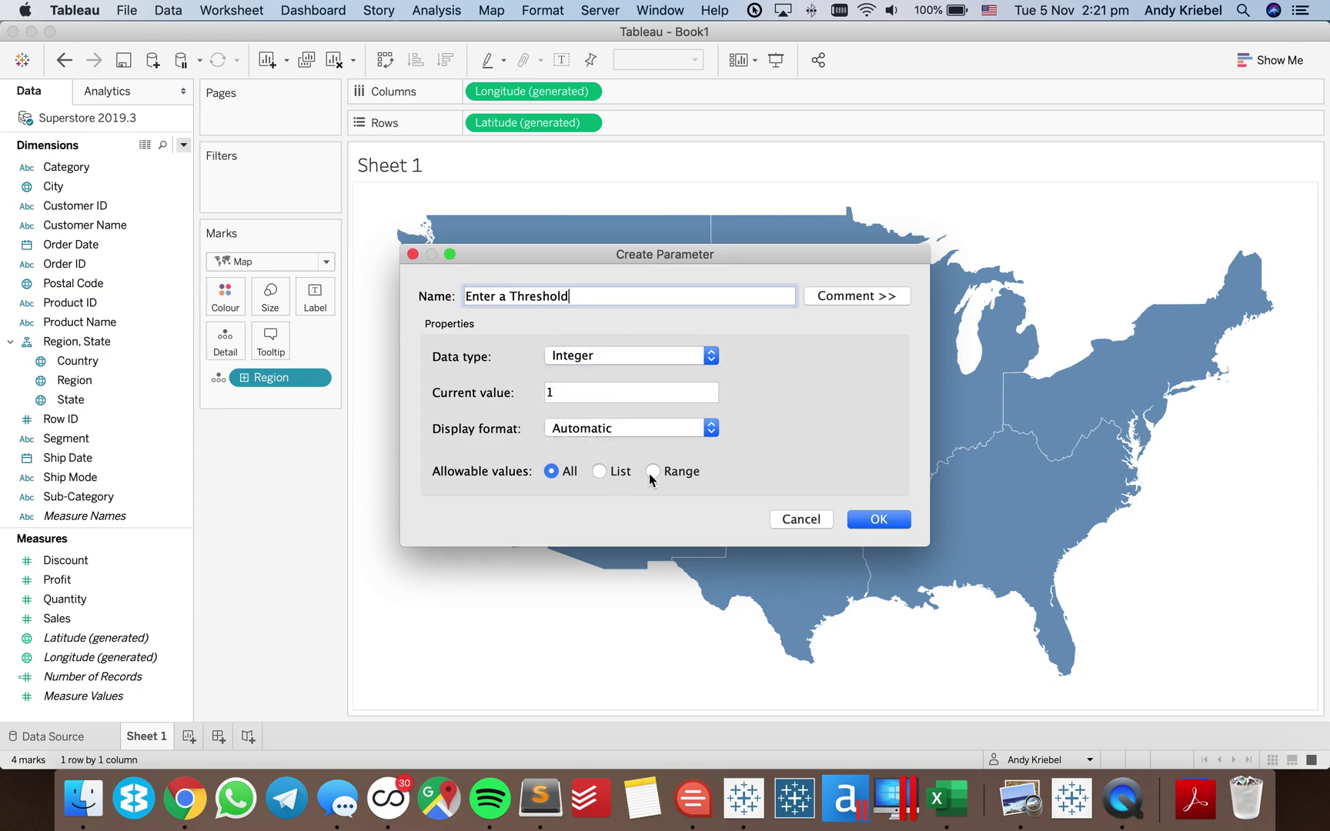
left_click(858, 517)
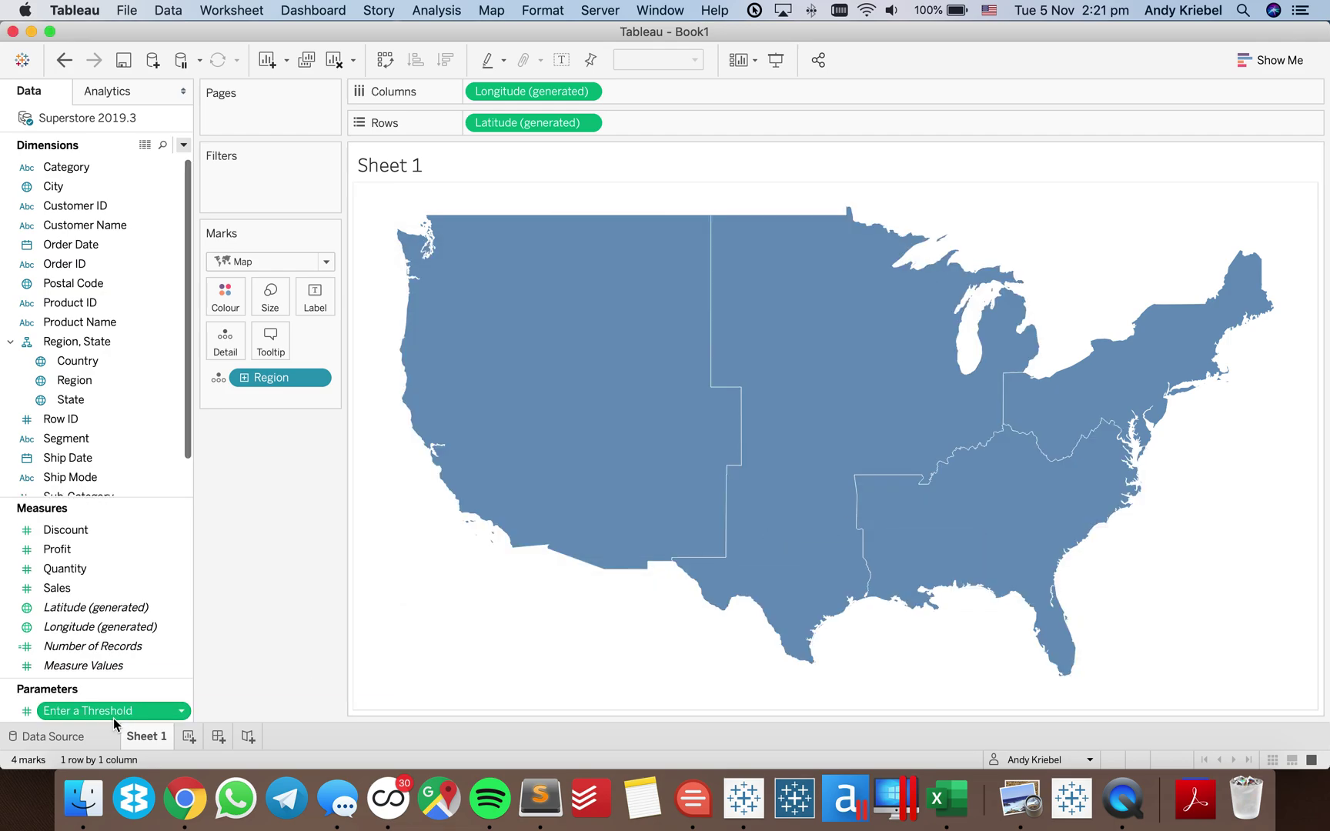
Show the control for the Enter a Threshold parameter and set its value to 10,000
right_click(114, 717)
left_click(209, 429)
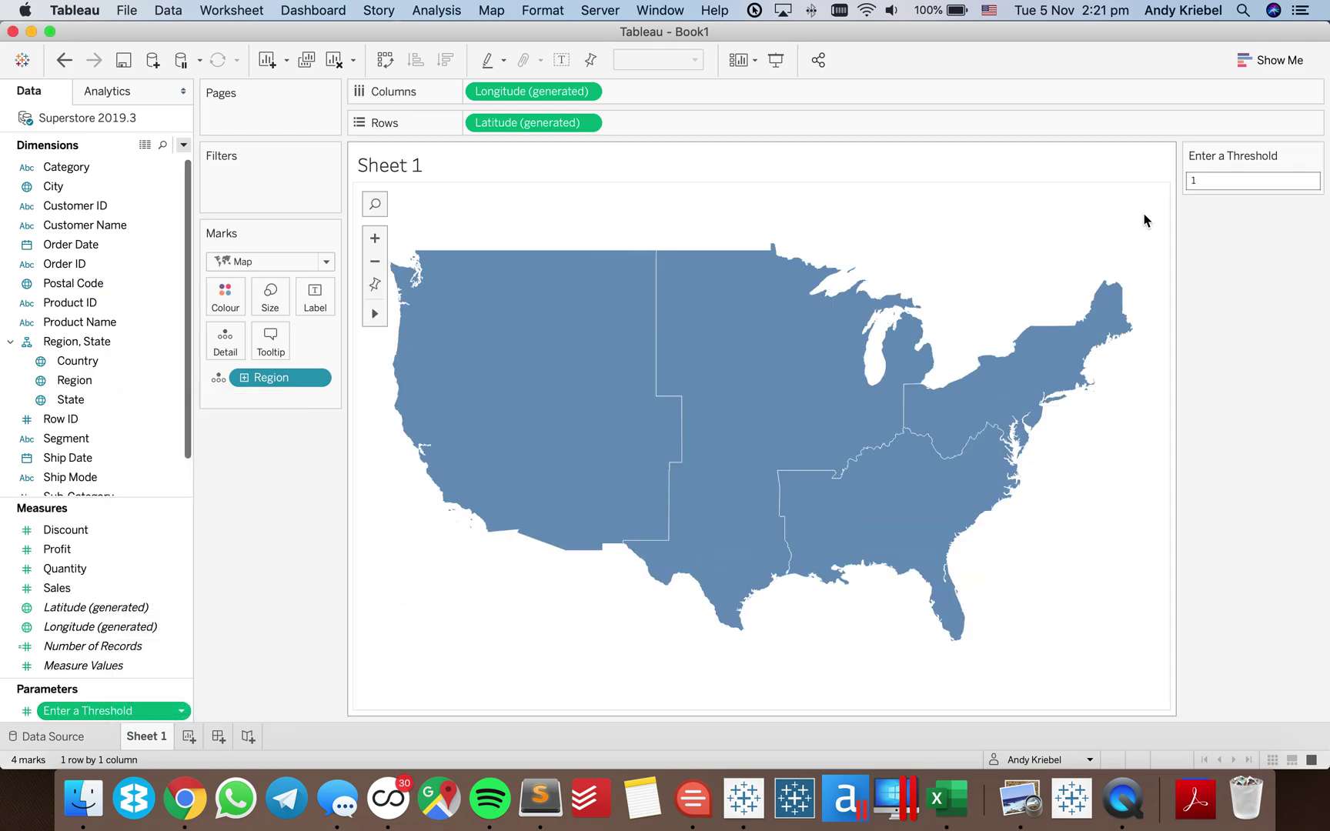
left_click(1203, 182)
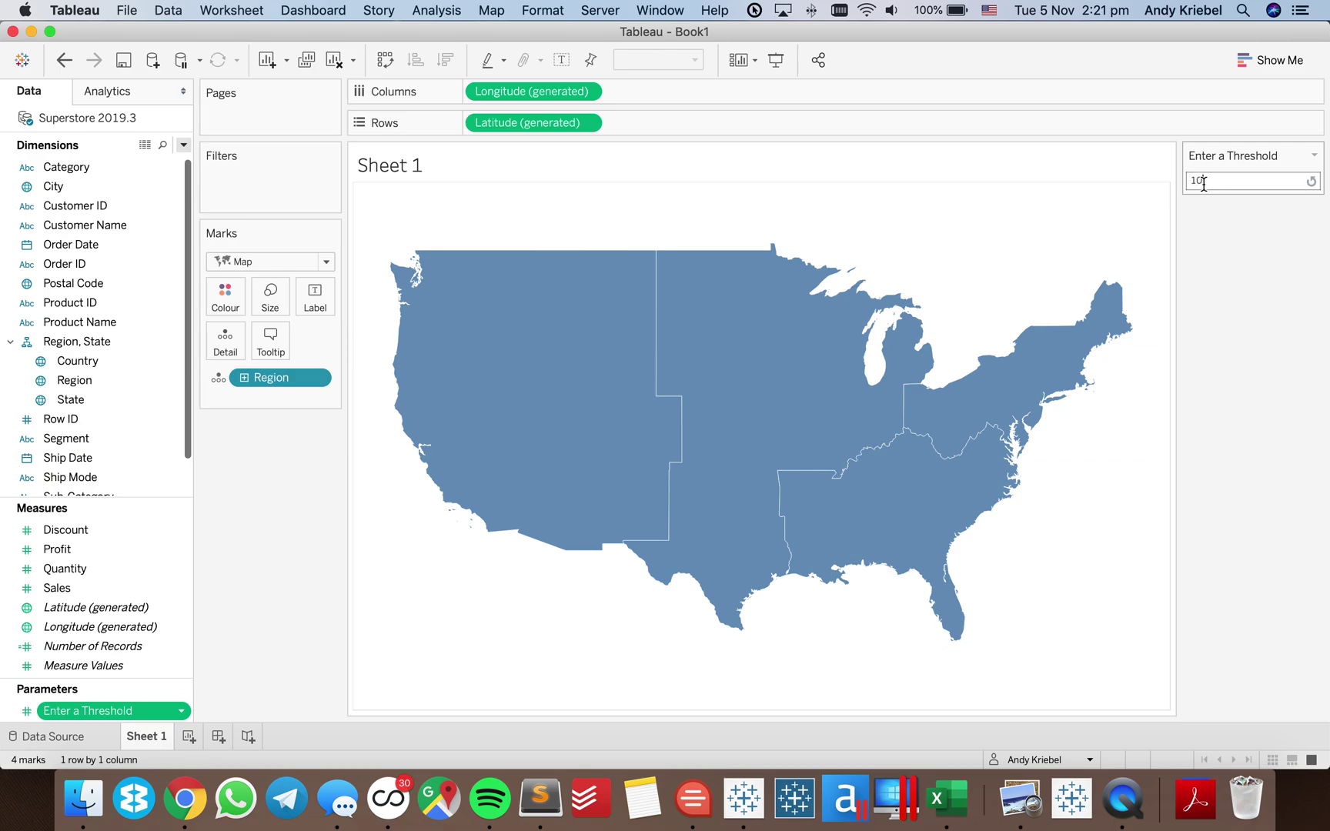
type("10,000")
key("Return")
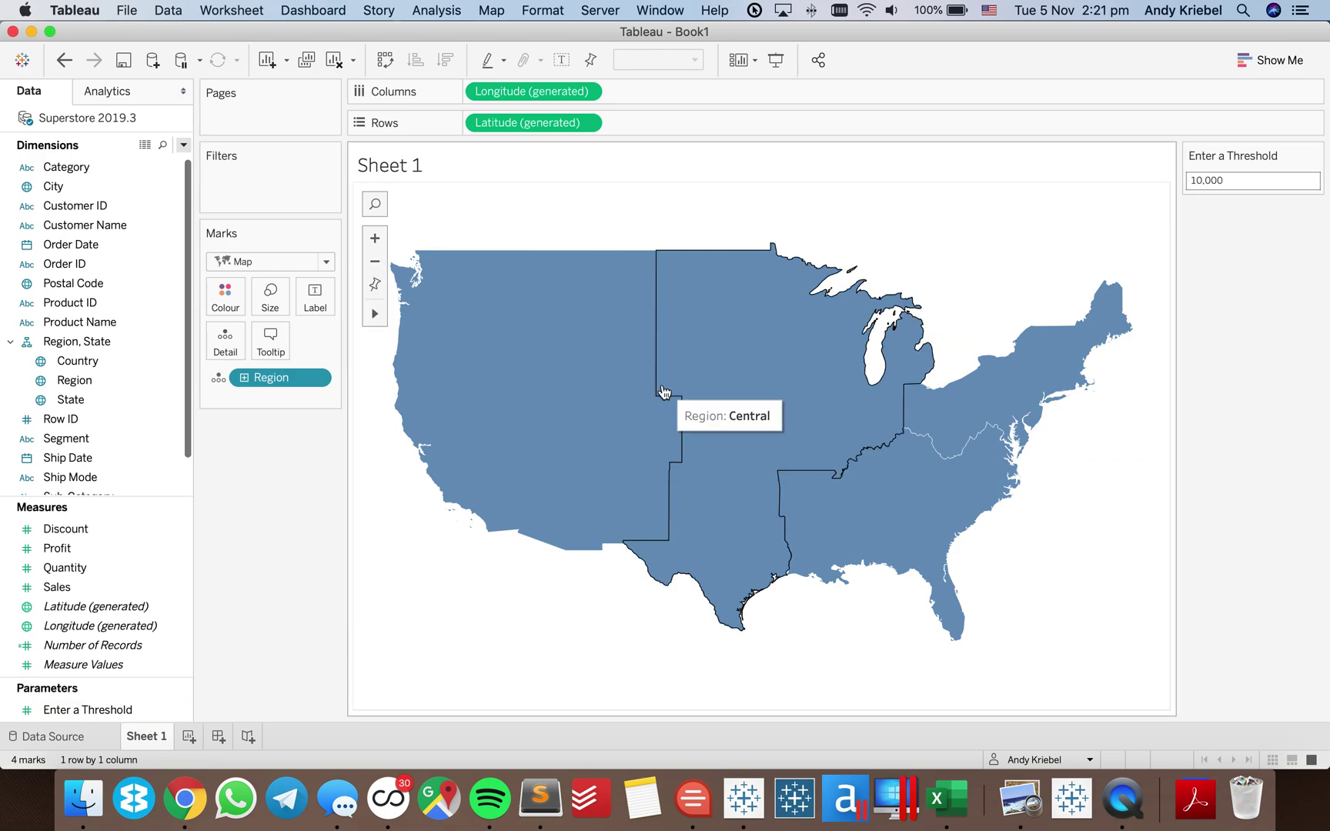
Start a new calculated field named States above Threshold
left_click(183, 145)
left_click(177, 164)
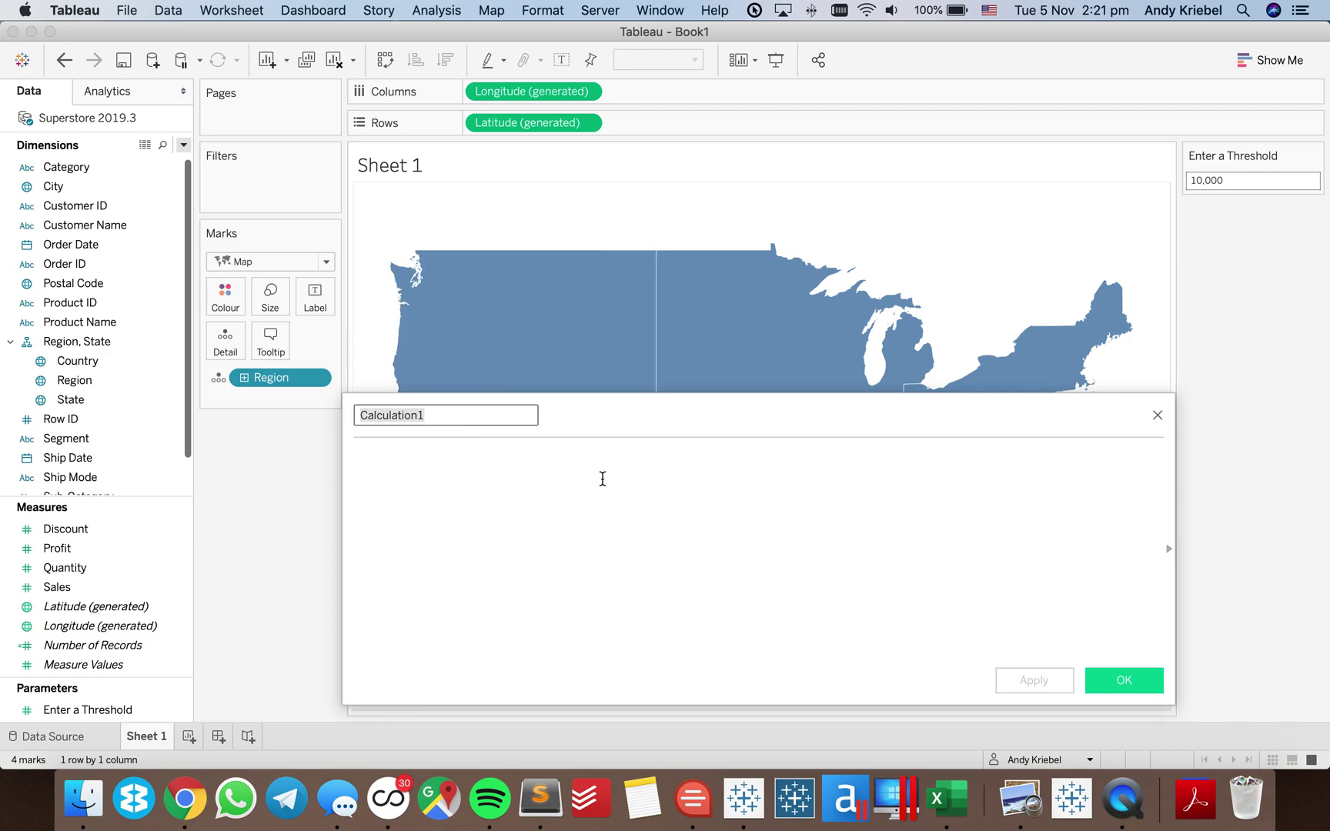
type("Sta")
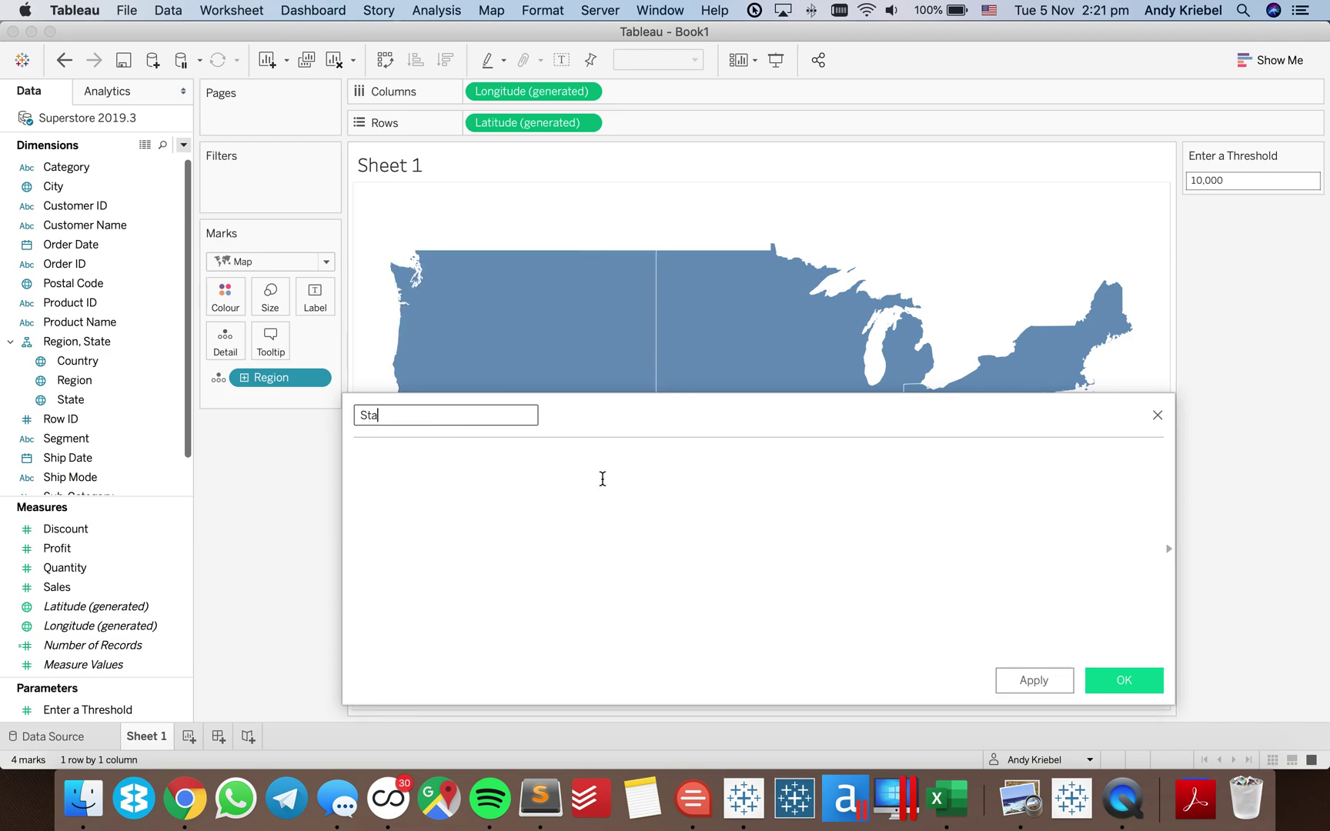
type("tes above Threshold")
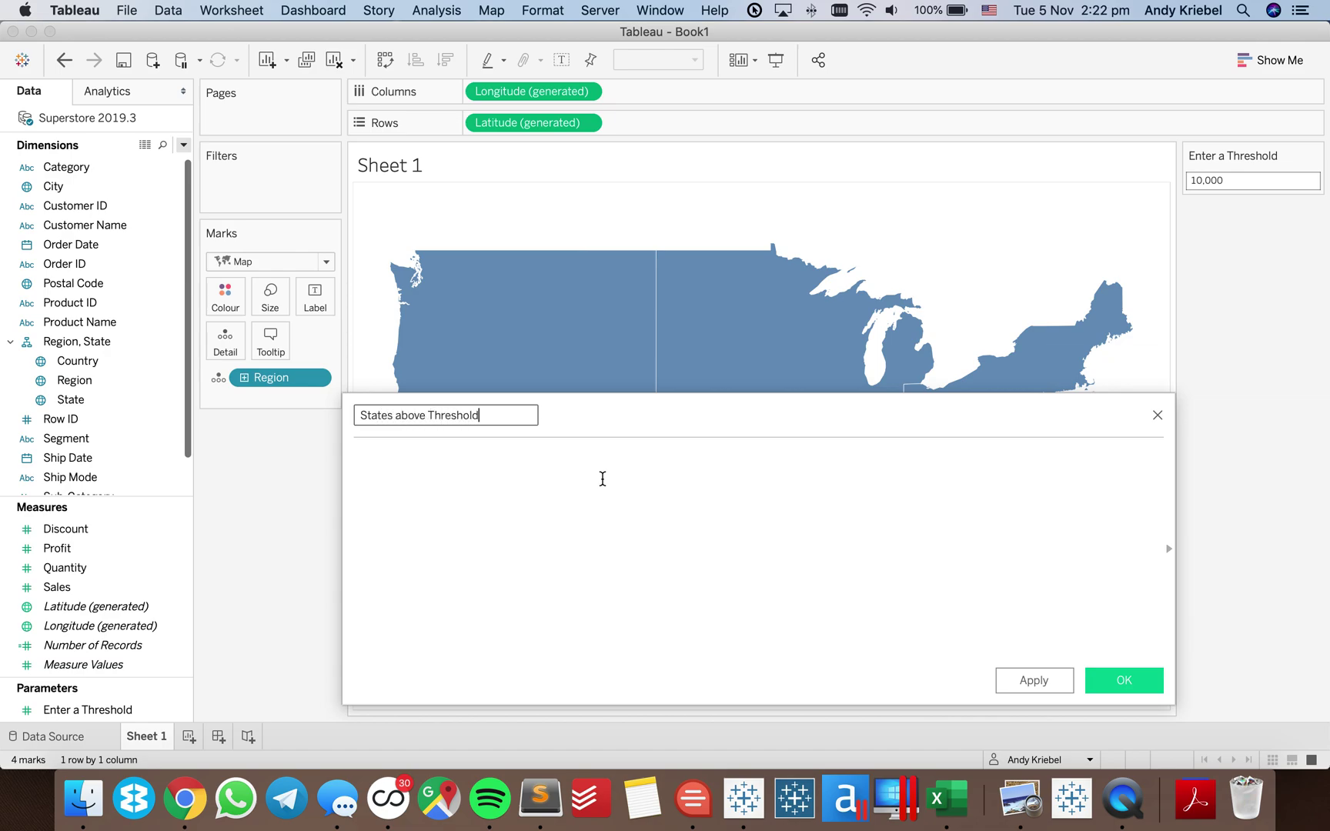
left_click(621, 540)
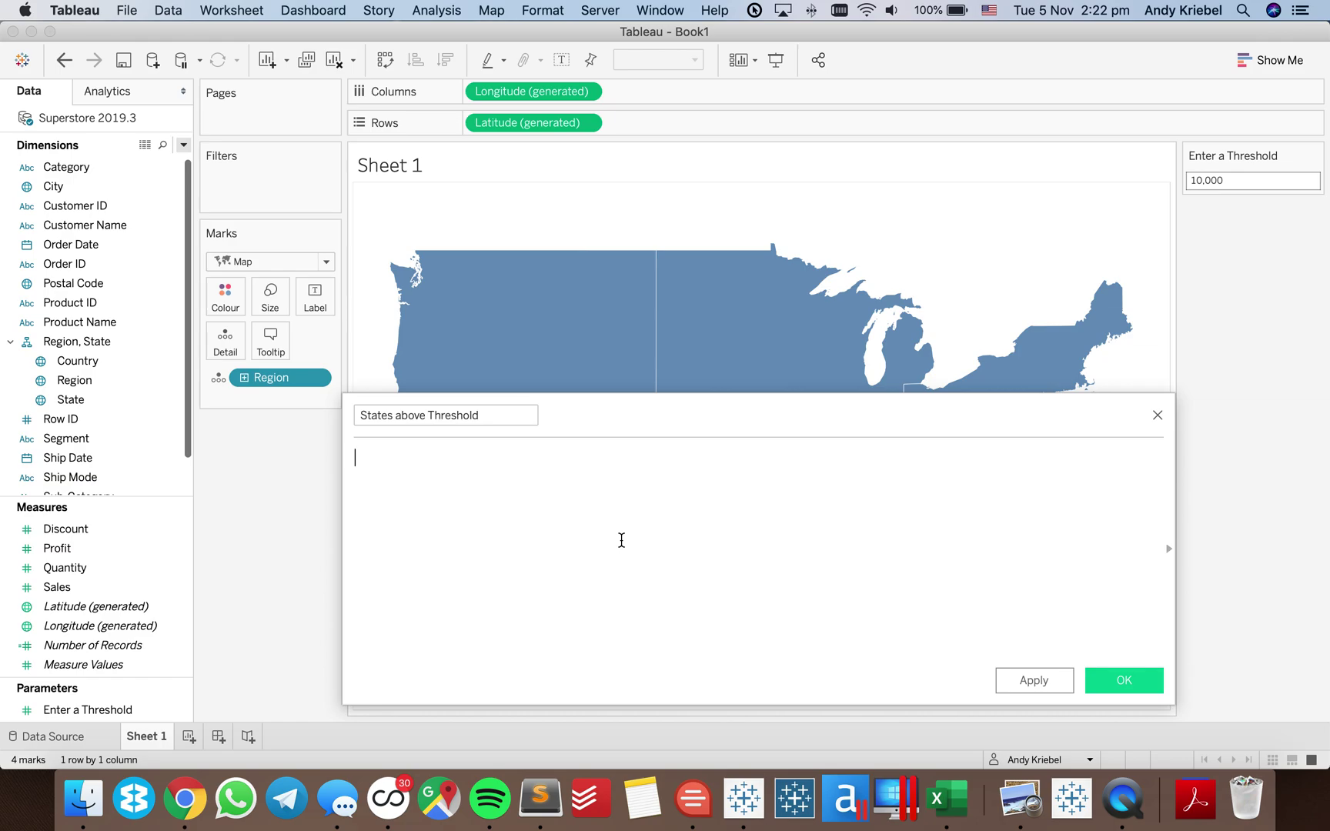
Enter the formula { FIXED [State] : SUM([Sales]) } <= 10000 for States above Threshold and save the calculation
type("{fi")
key("Return")
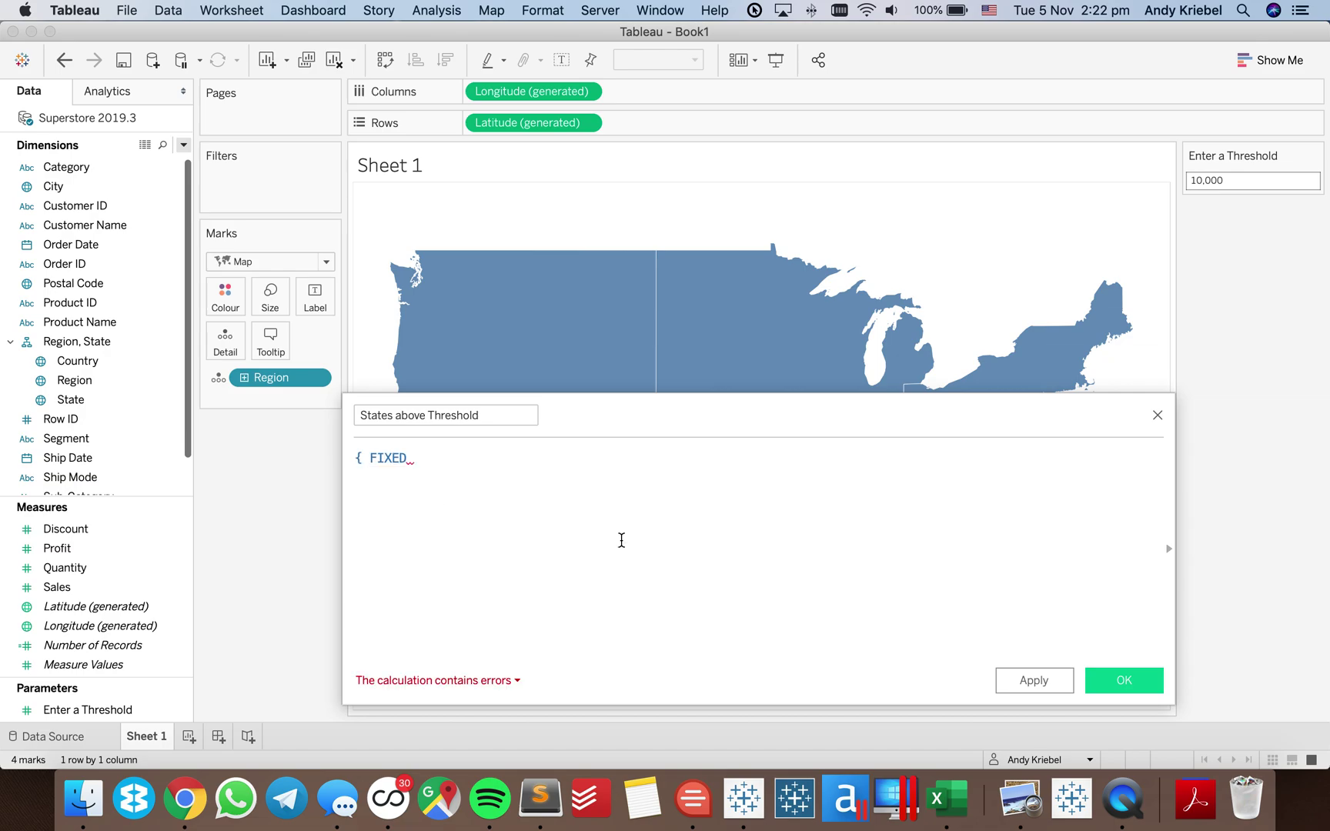
type("sta")
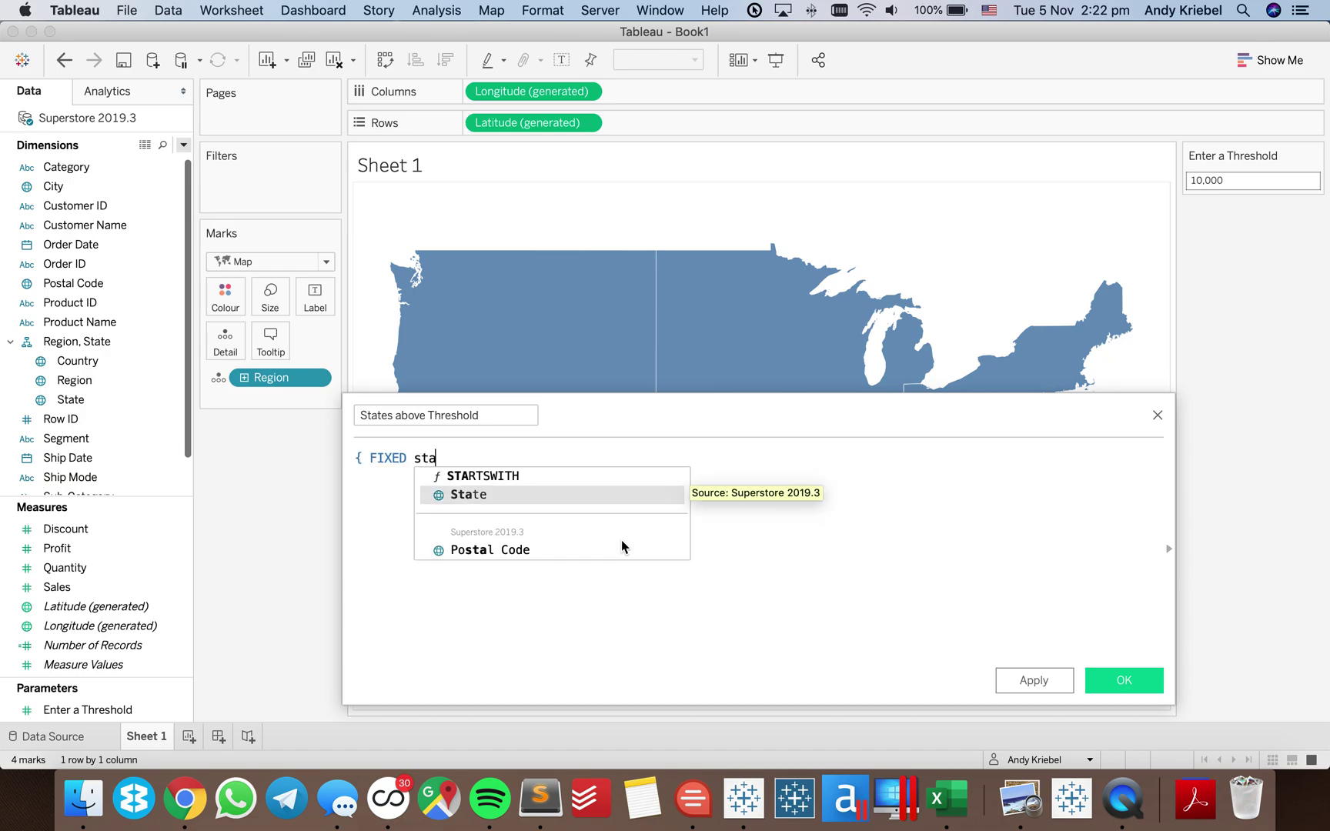
key("Return")
type(": sum")
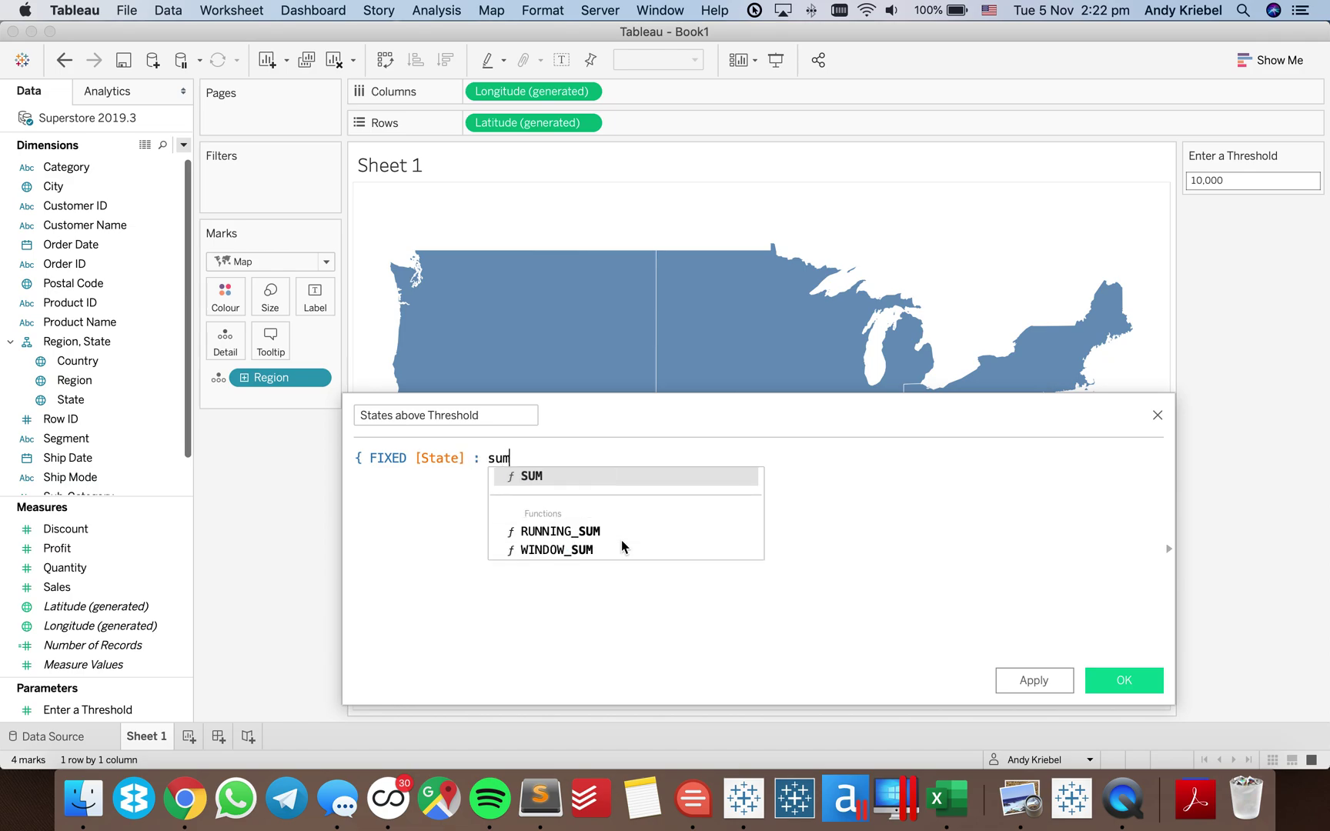
key("Return")
type("s")
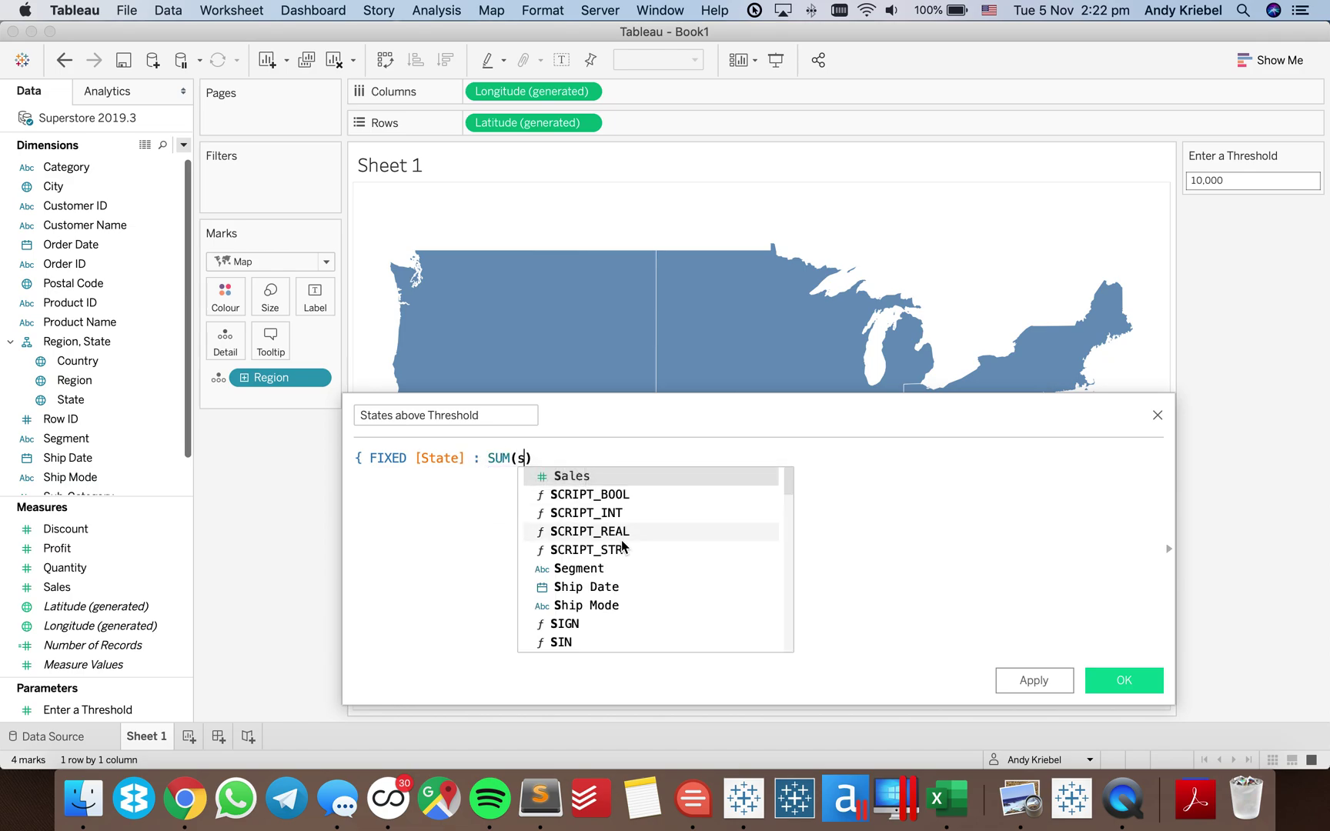
key("Return")
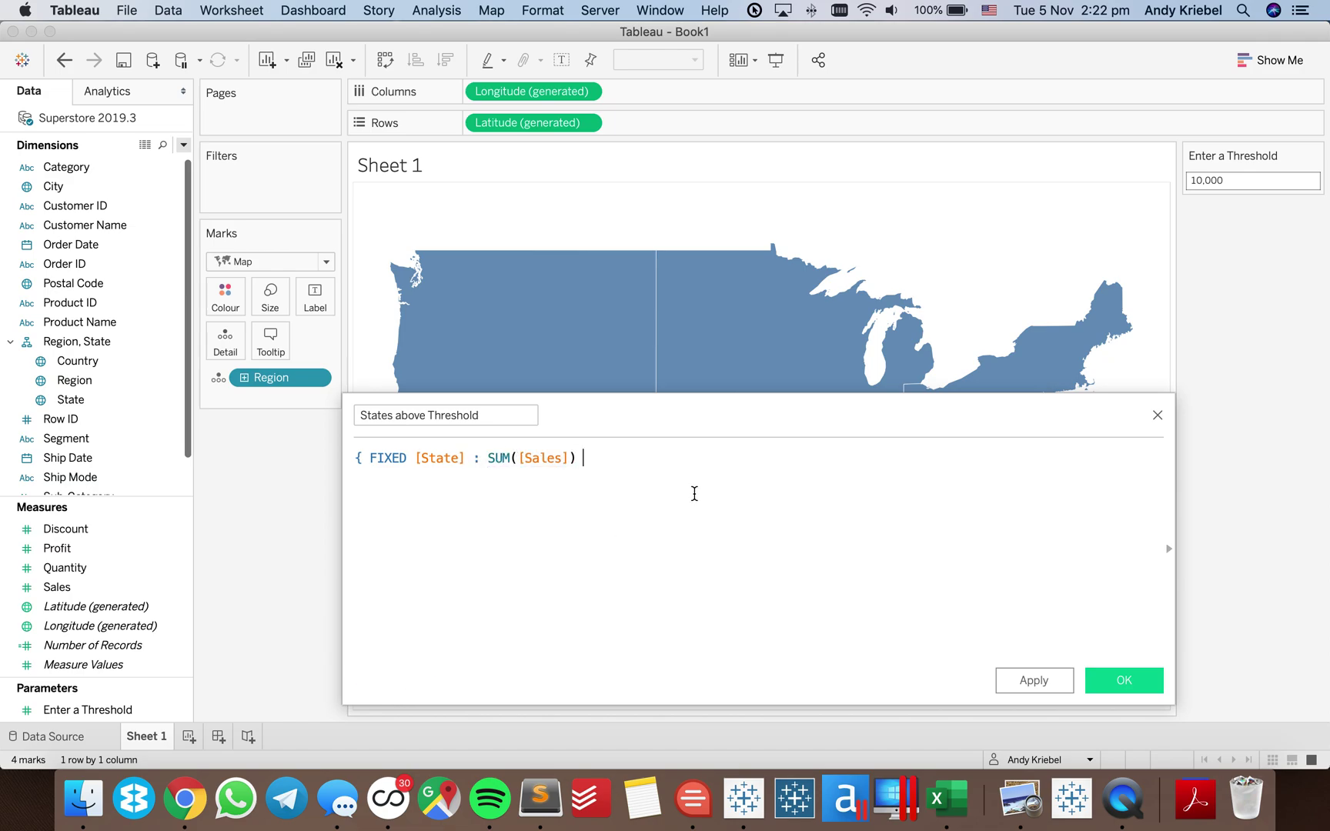
type("} <= 10000")
left_click(1127, 682)
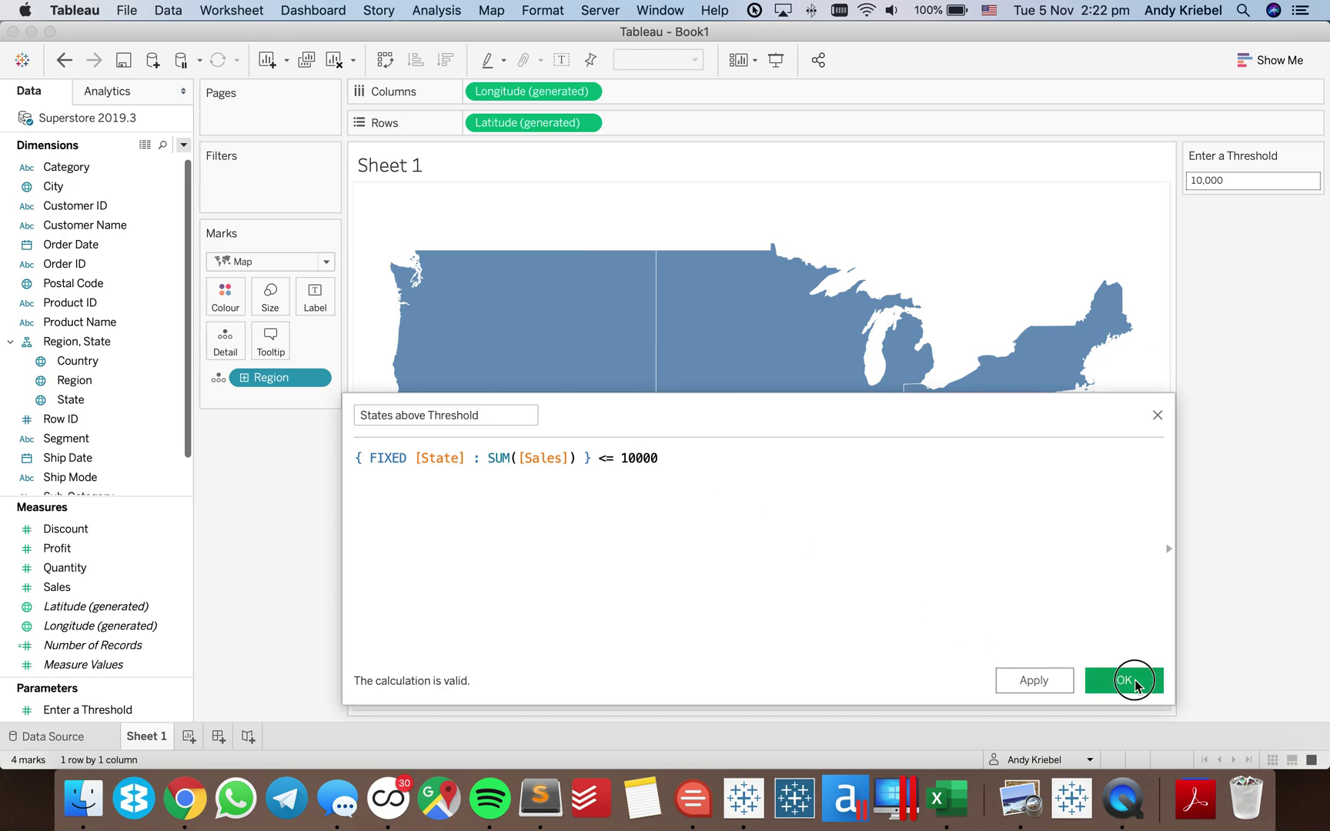
Colour the region map by States above Threshold and highlight the False and True legend values in turn
left_click_drag(114, 482, 227, 300)
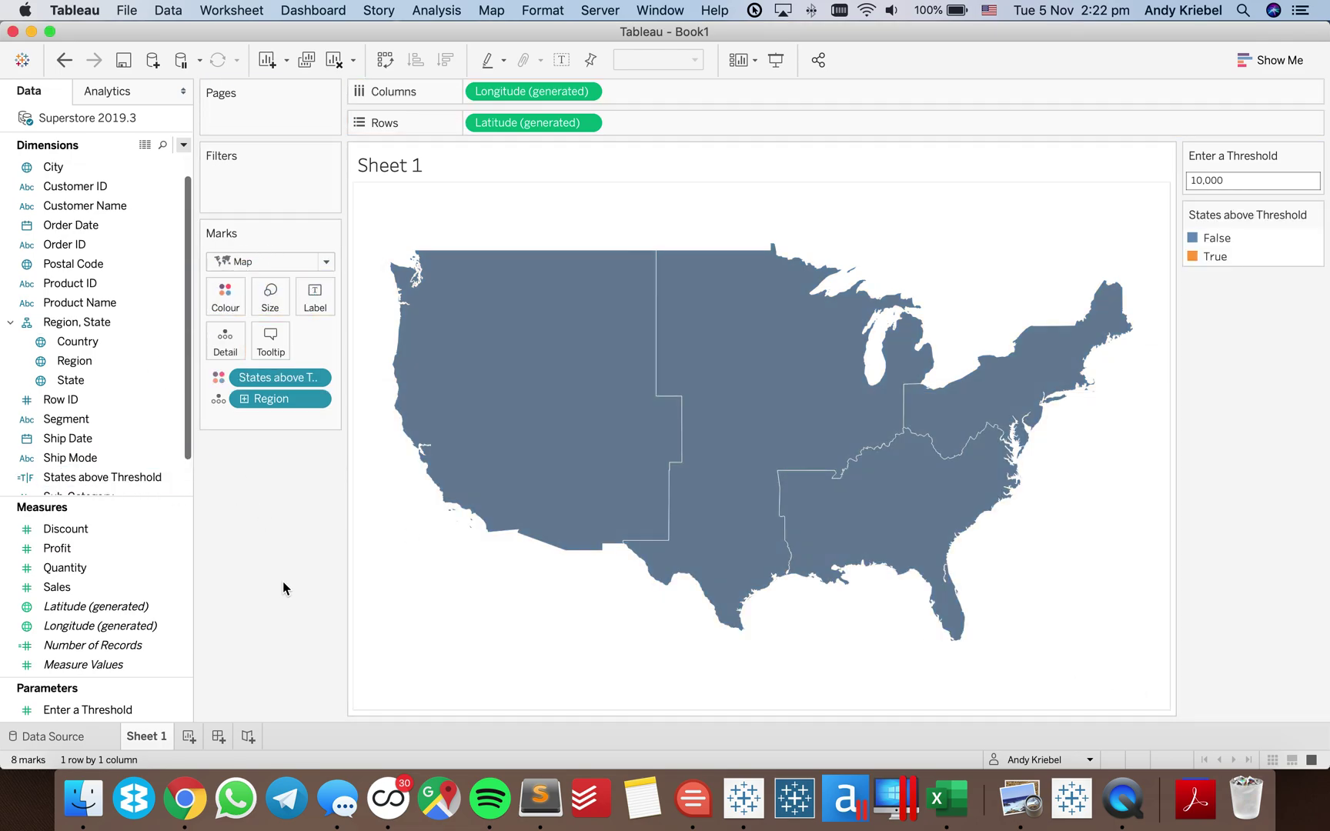
left_click(1215, 256)
left_click(1216, 238)
left_click(1215, 257)
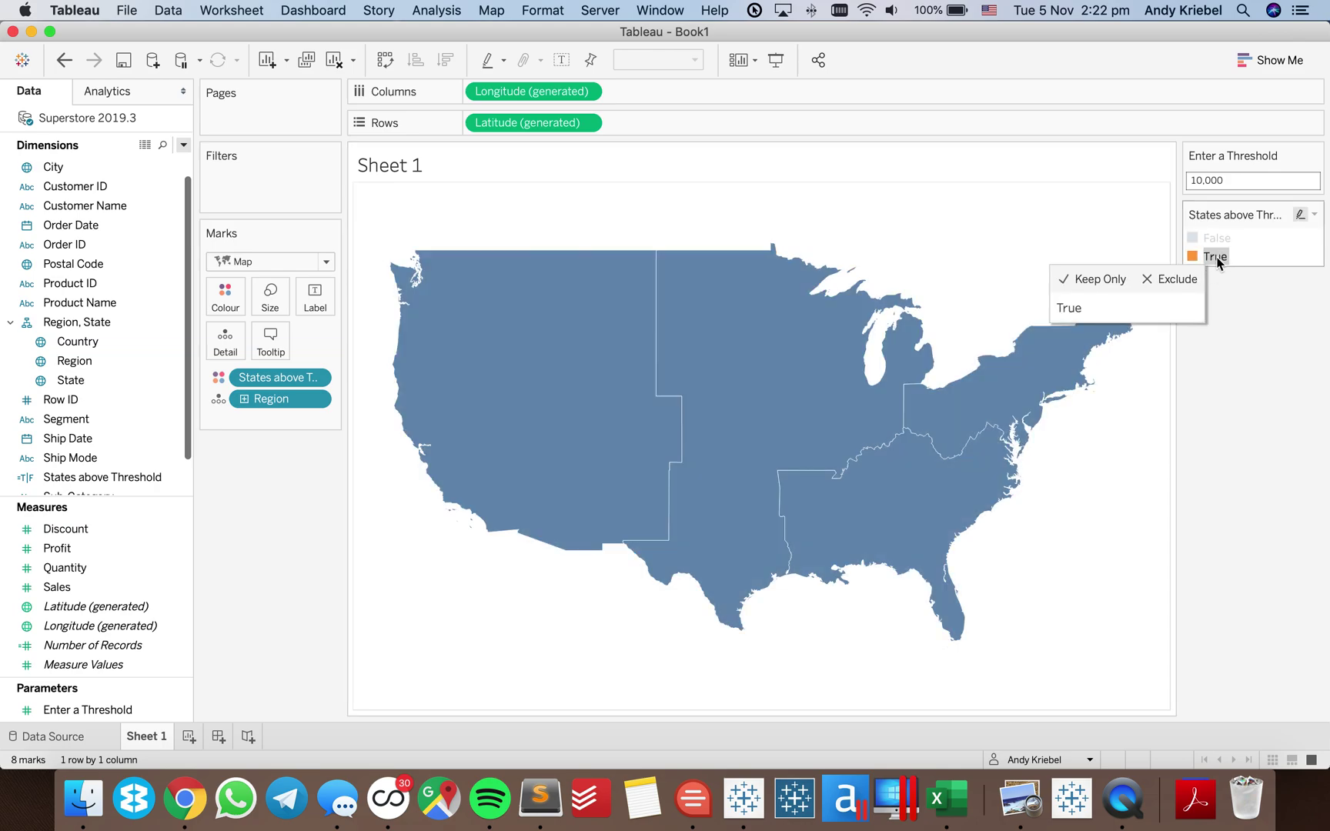
left_click(235, 516)
Add Country and State to the map's level of detail
left_click_drag(77, 342, 231, 367)
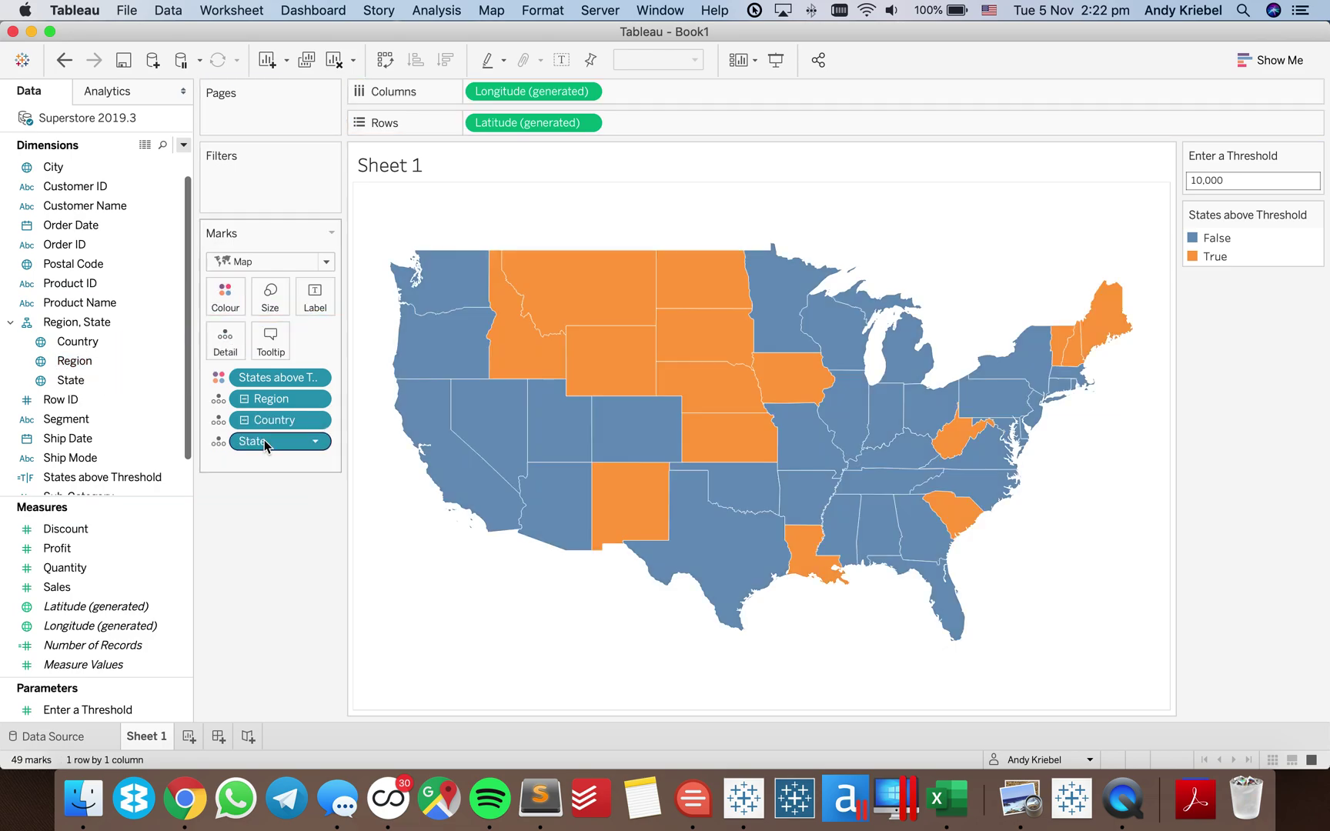
mouse_move(528, 287)
Remove State and the States above Threshold colouring from the map's marks
left_click_drag(273, 441, 269, 558)
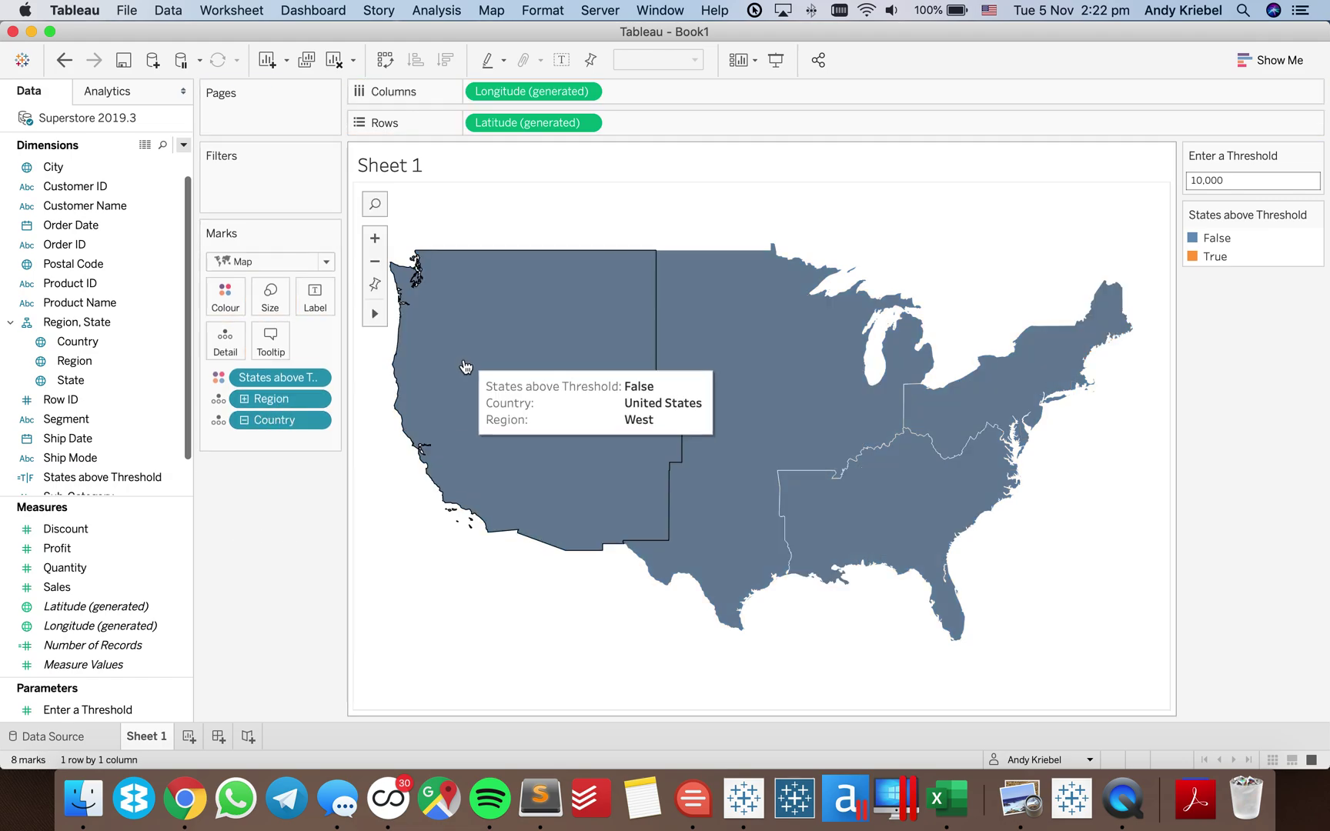
left_click_drag(271, 377, 260, 534)
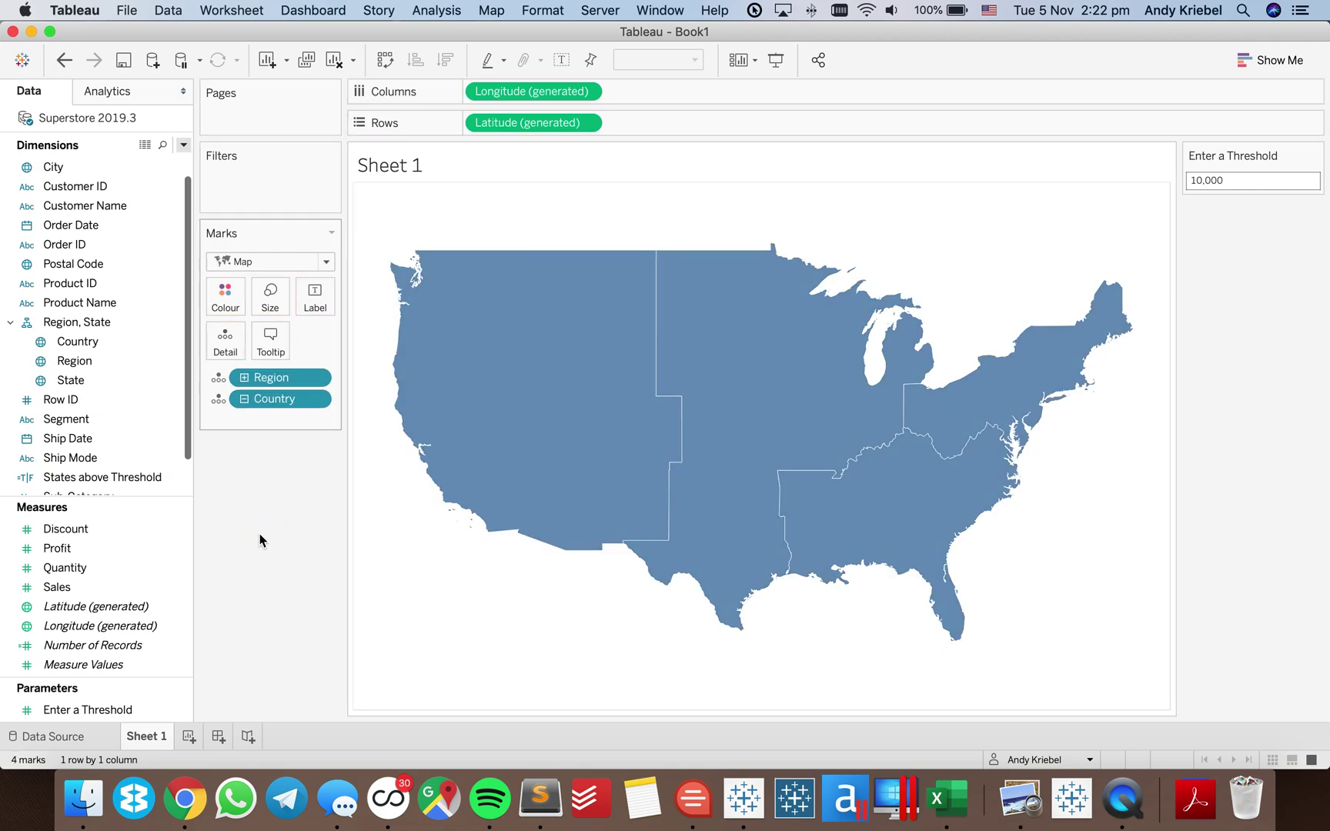
Wrap the States above Threshold formula in INT( ) so it returns an integer, and save the calculation
right_click(121, 478)
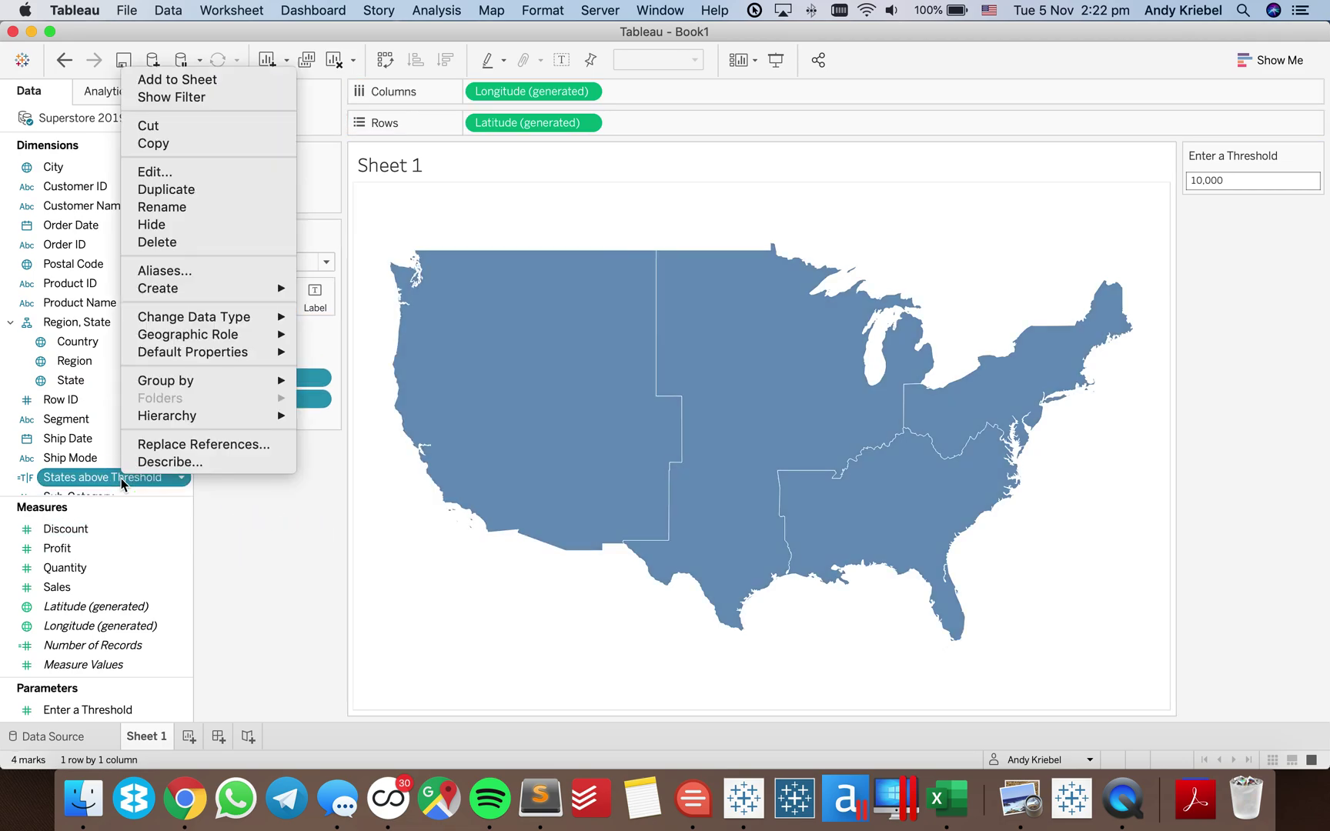
left_click(162, 176)
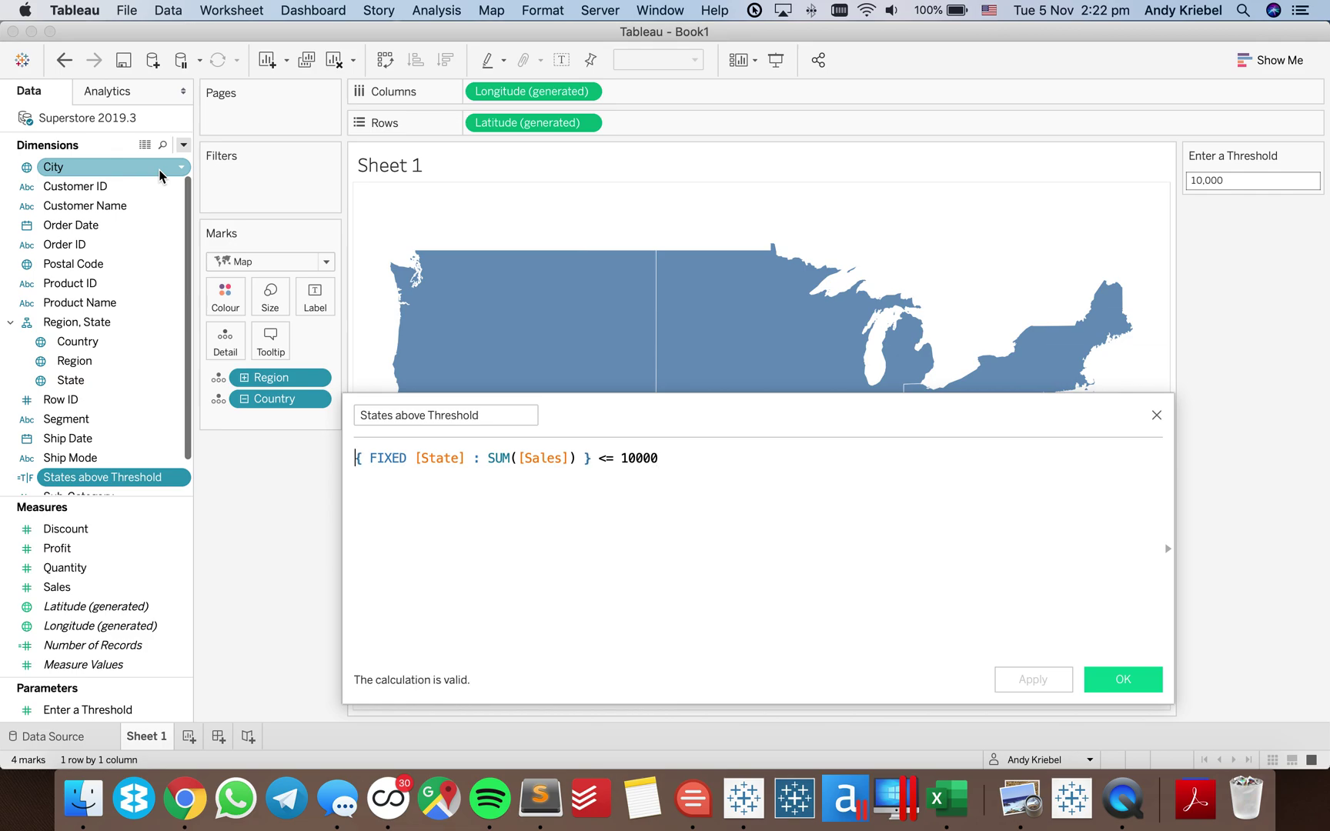
type("INT(")
key("End")
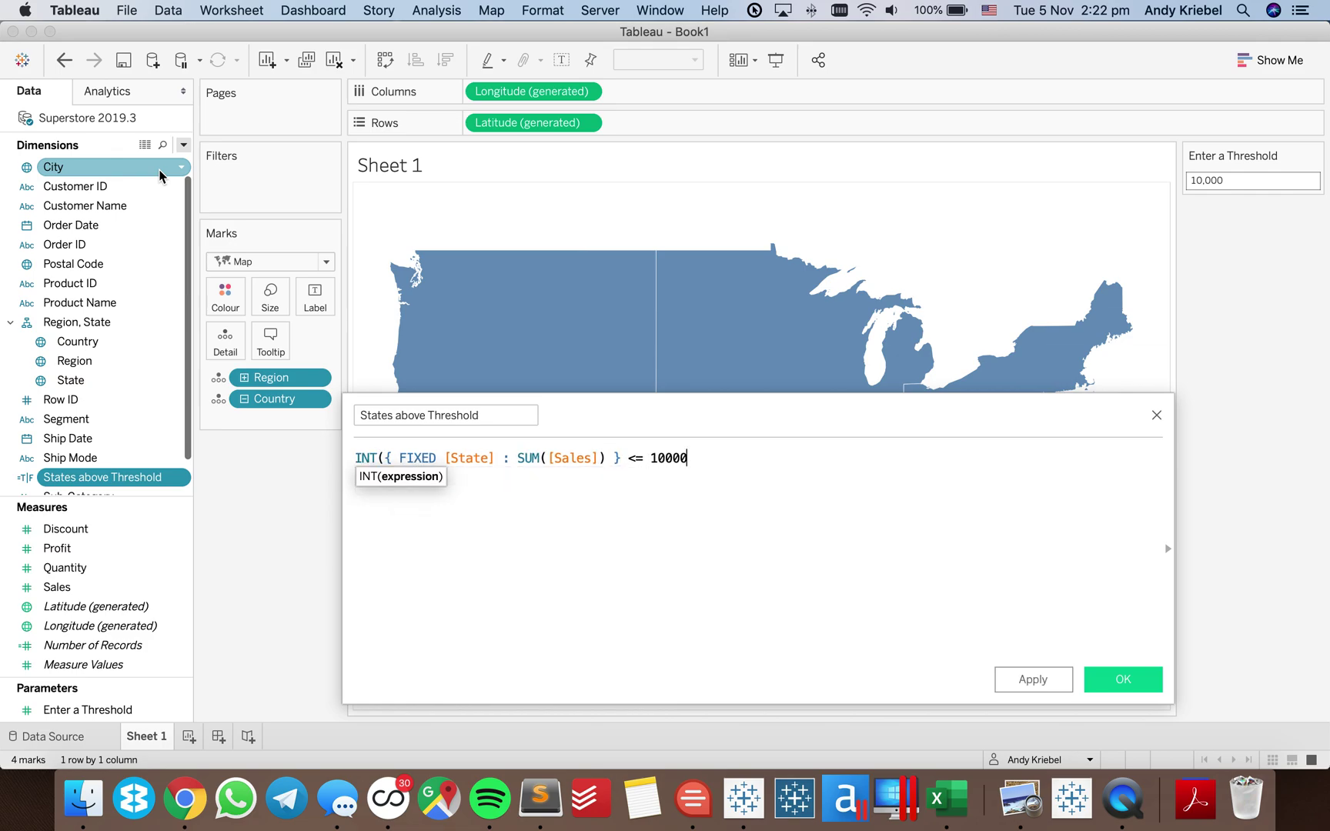
type(")")
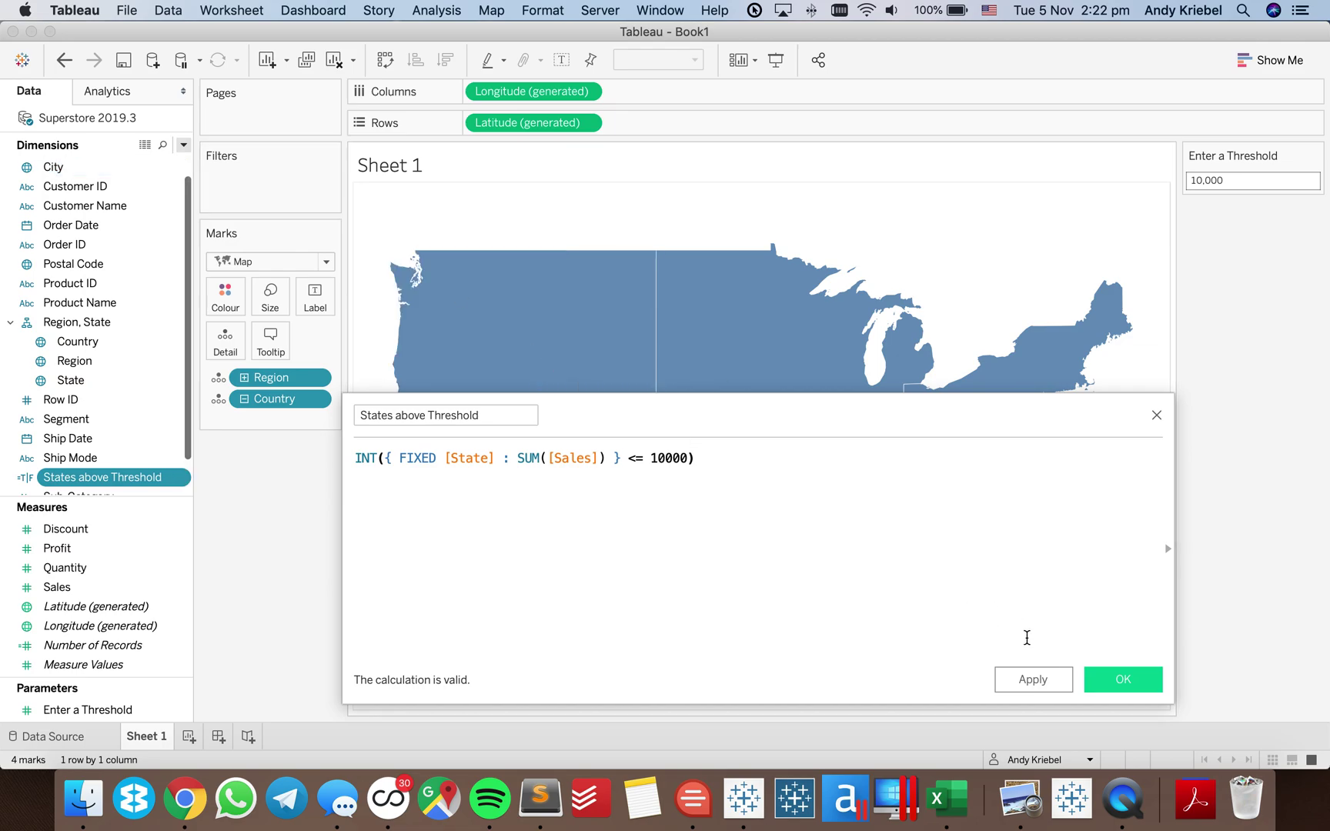
left_click(1117, 680)
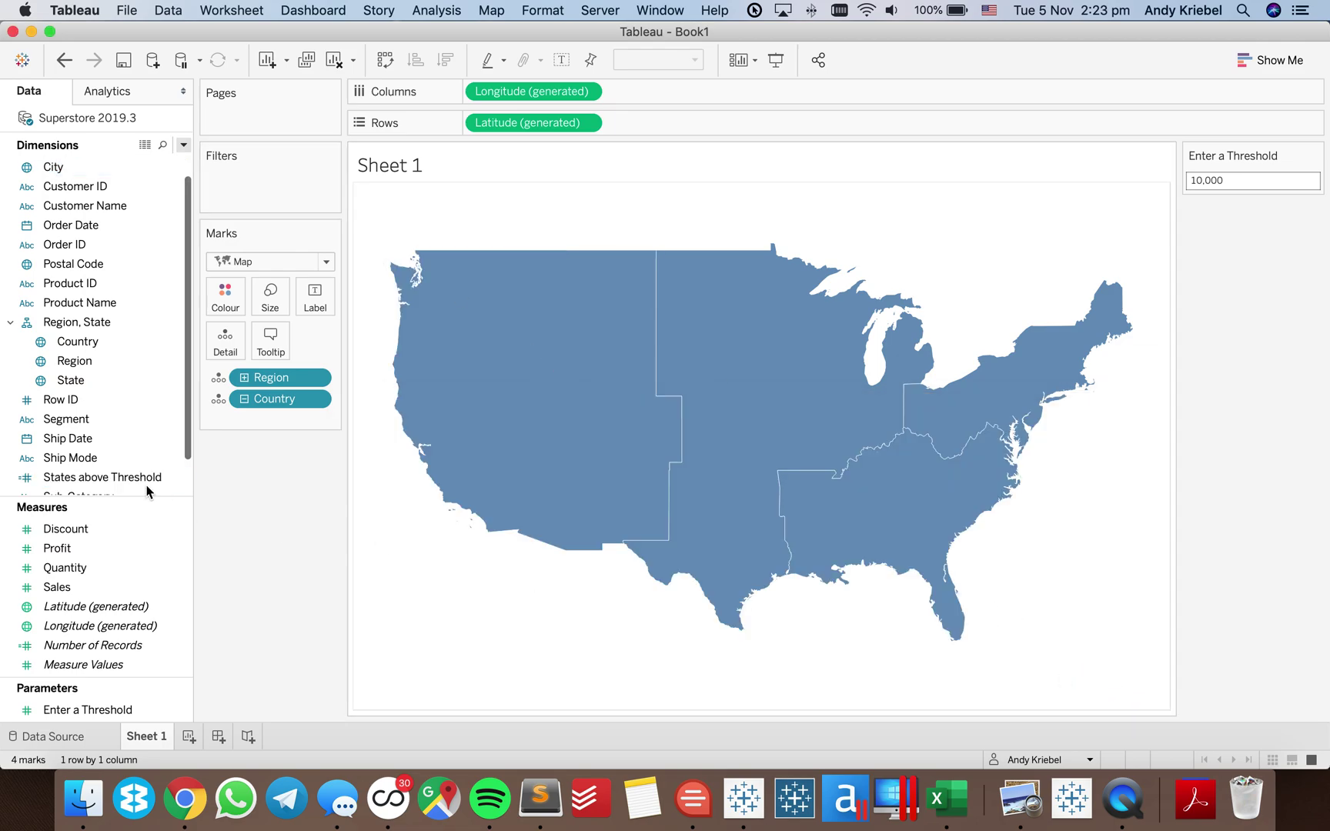
Colour the region map by States above Threshold and show its mark labels at font size 26
left_click_drag(108, 479, 223, 316)
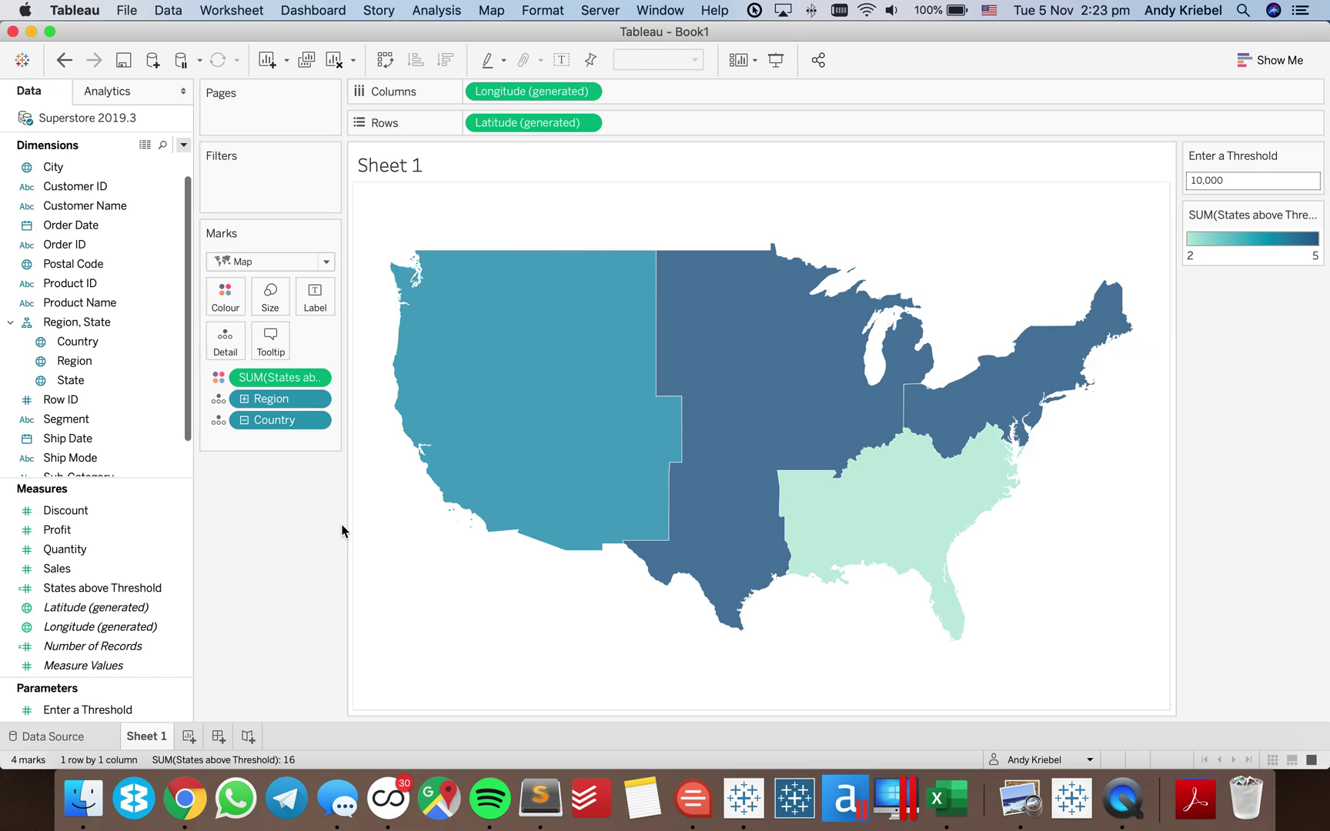
left_click(313, 293)
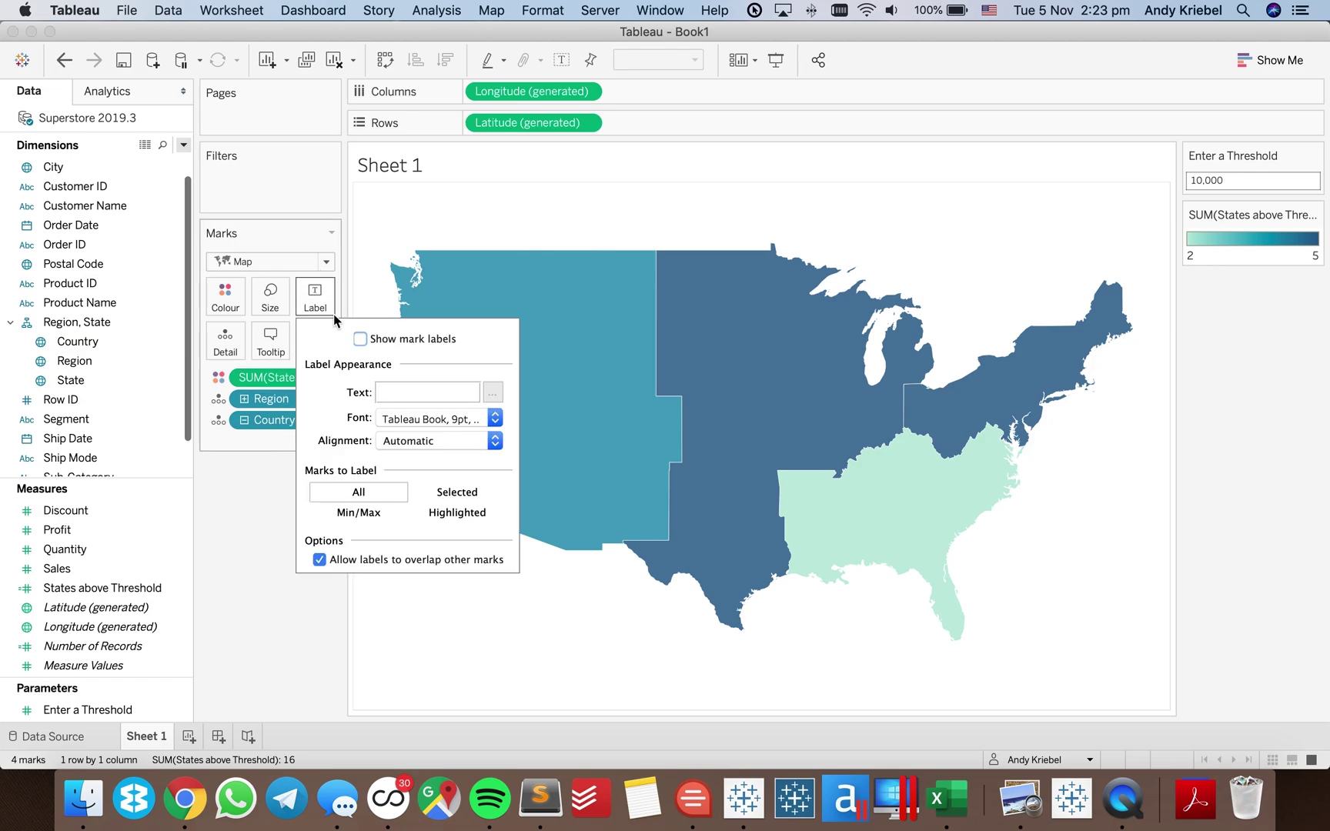
left_click(360, 339)
left_click(418, 419)
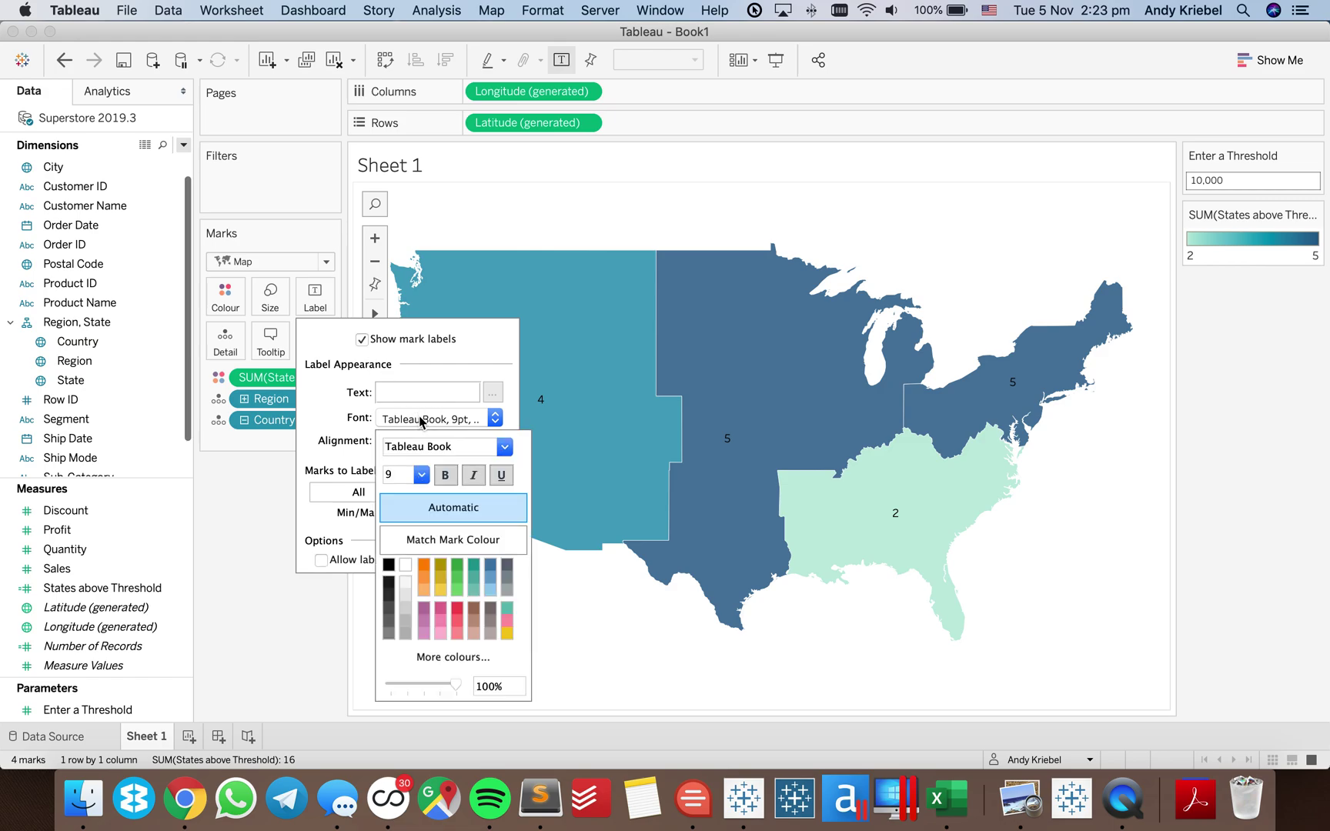
left_click(421, 474)
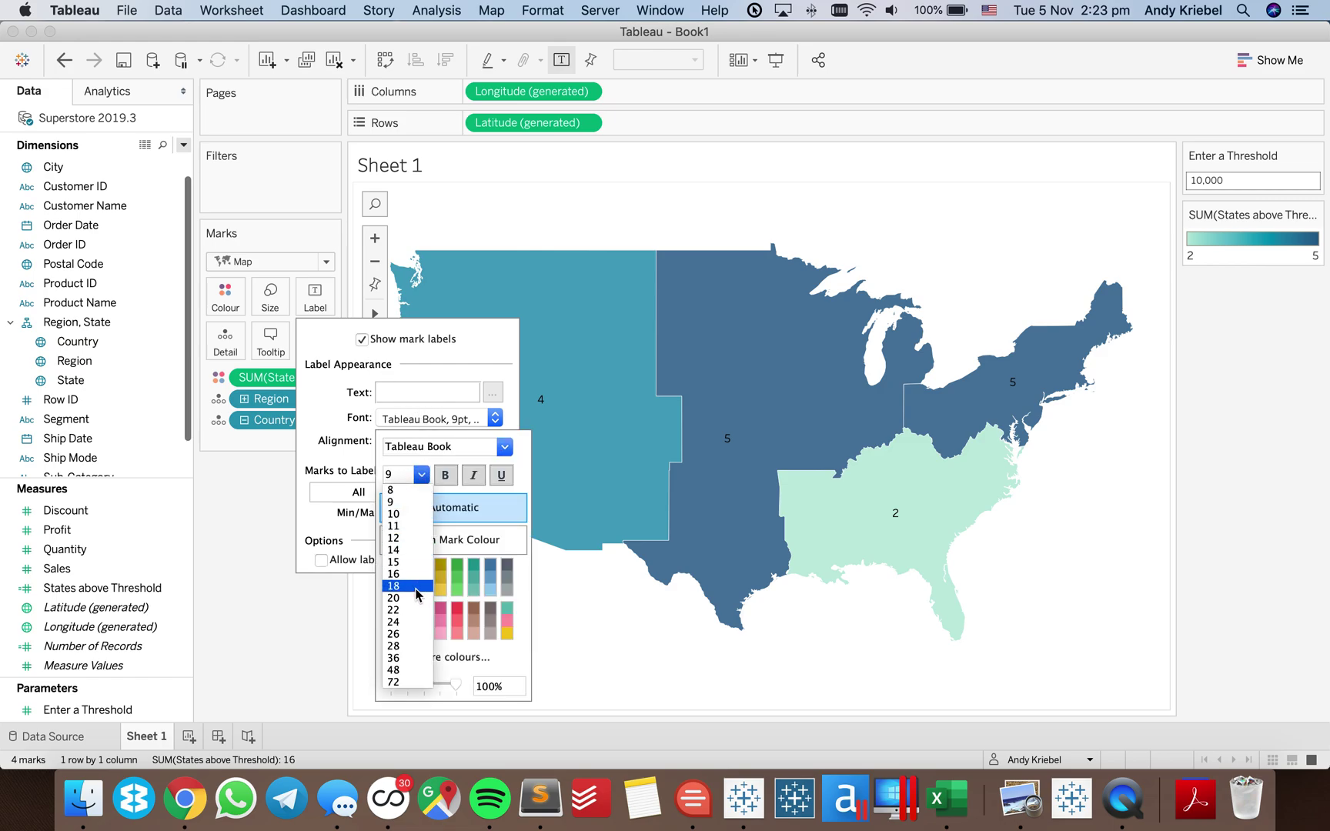
left_click(413, 634)
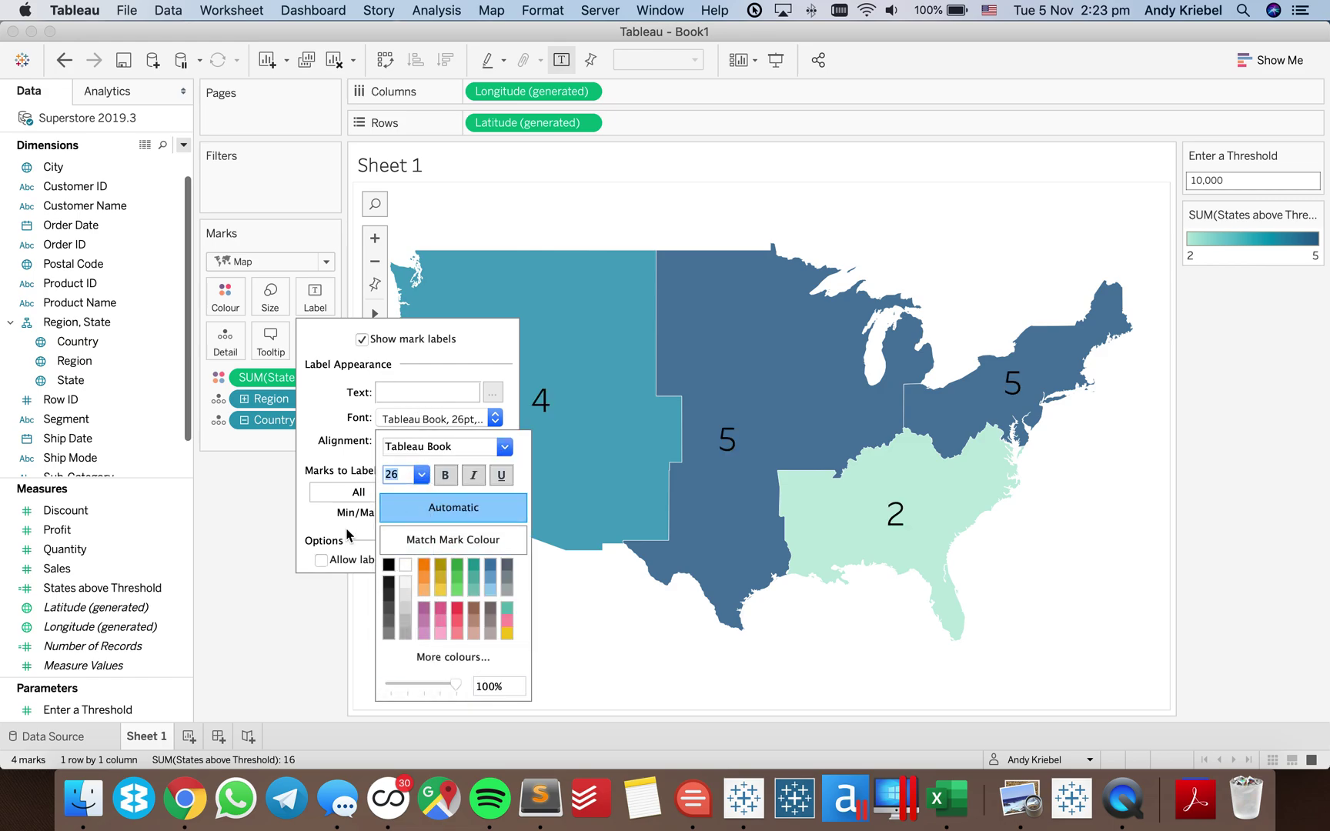
left_click(281, 533)
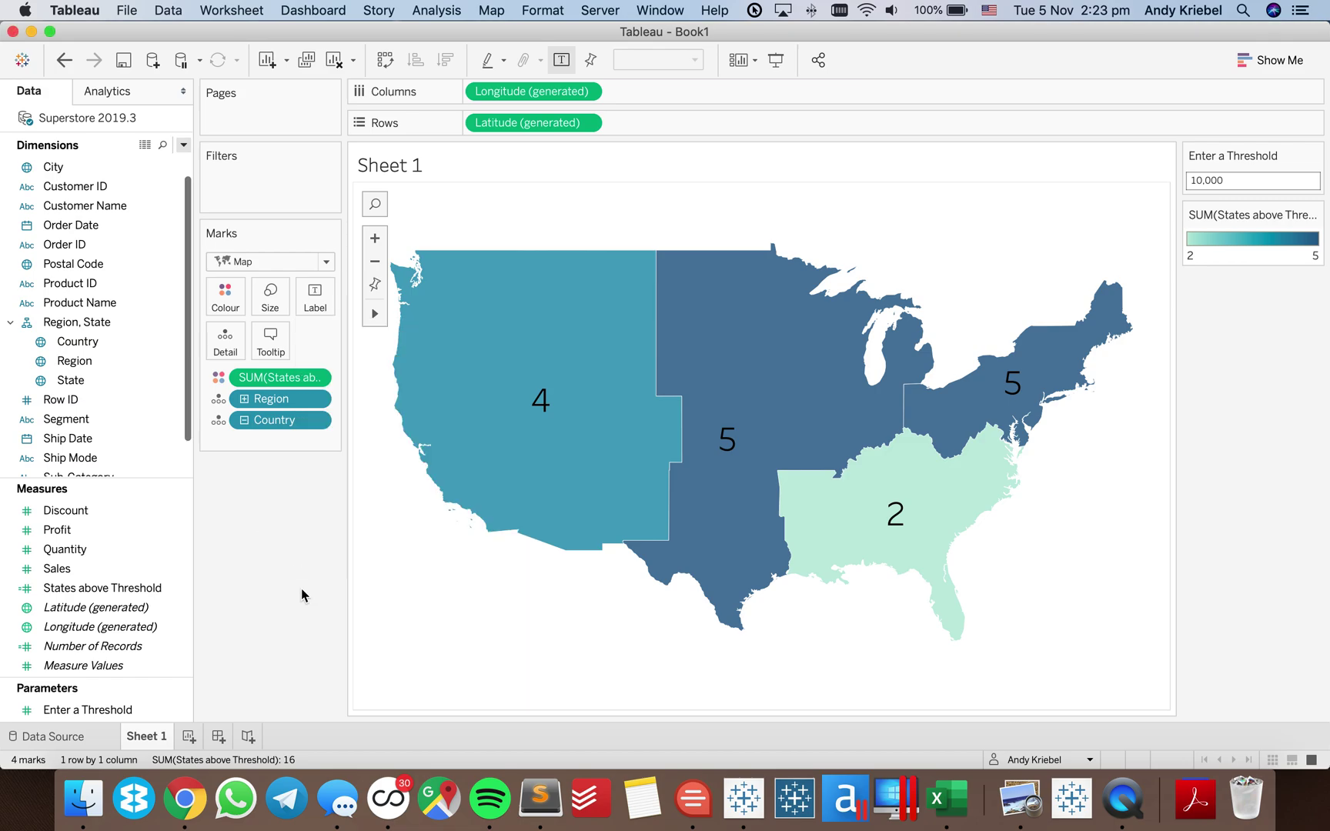
Change the comparison in the States above Threshold formula to >= and save the calculation
mouse_move(530, 483)
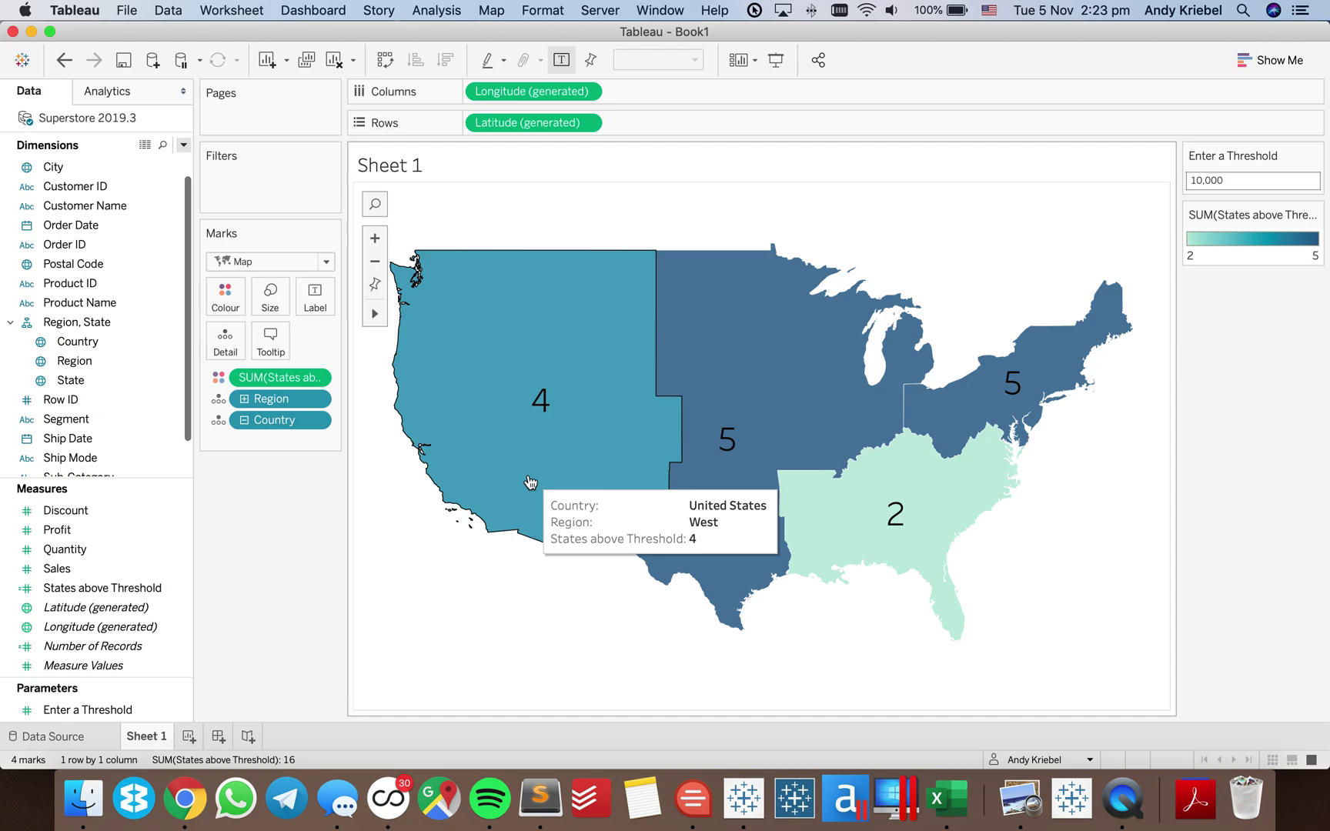
scroll(123, 416, "down", 2)
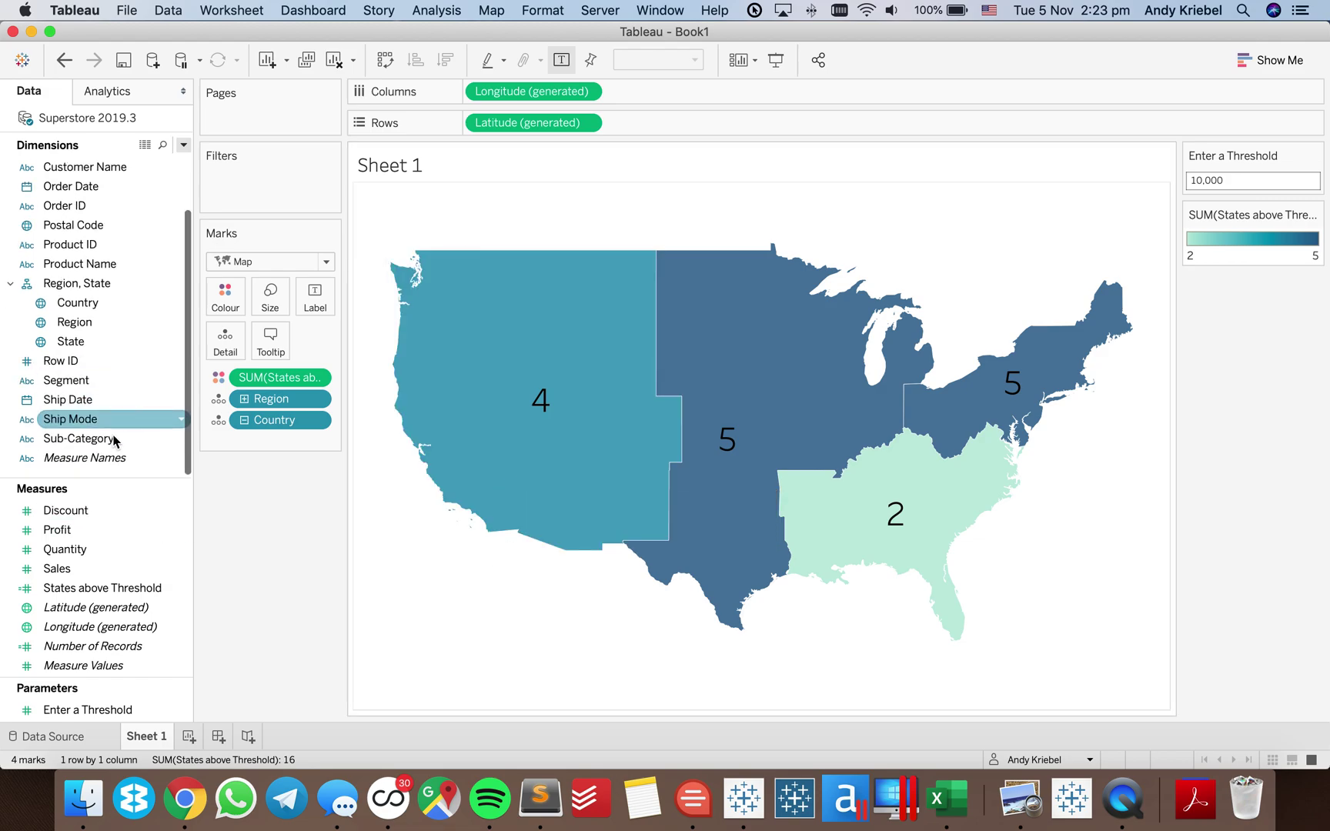
right_click(108, 588)
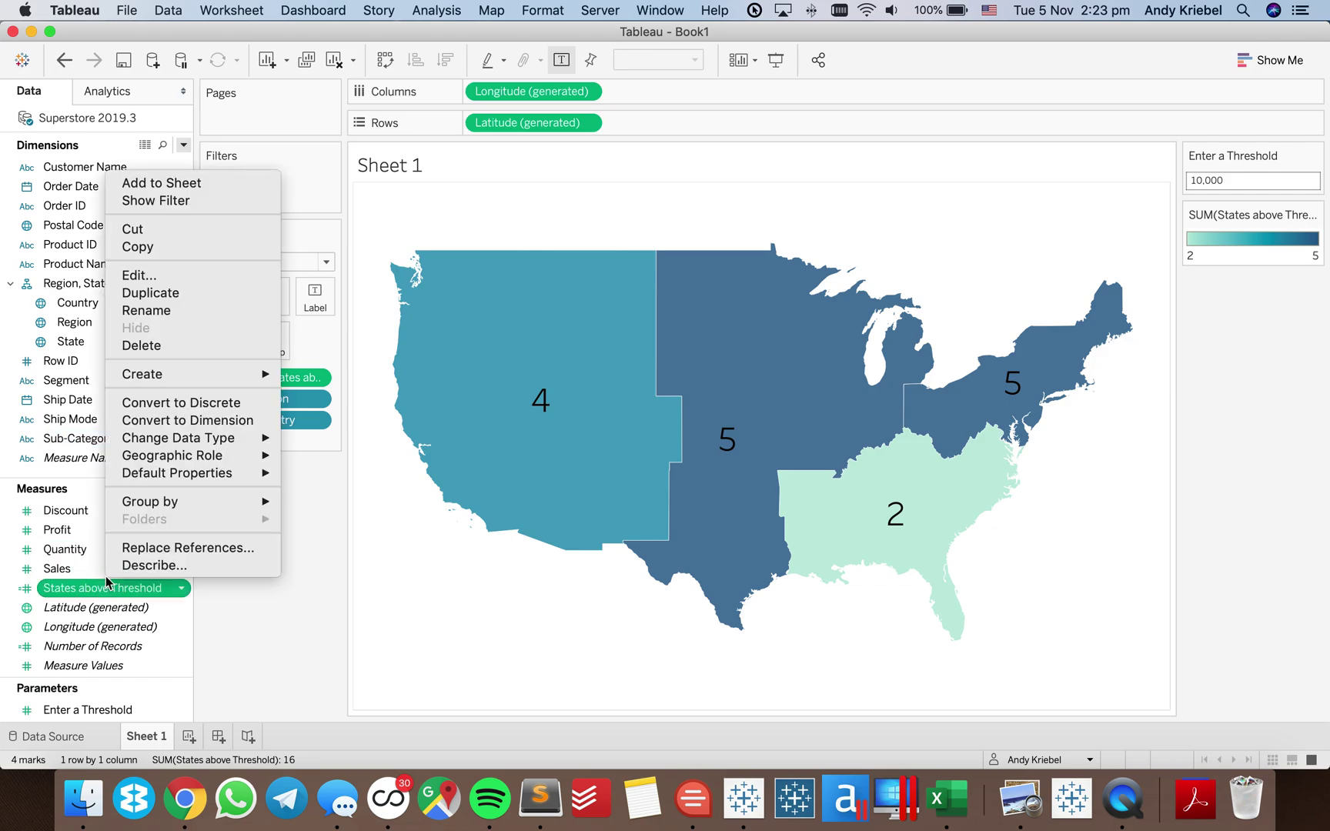
left_click(140, 276)
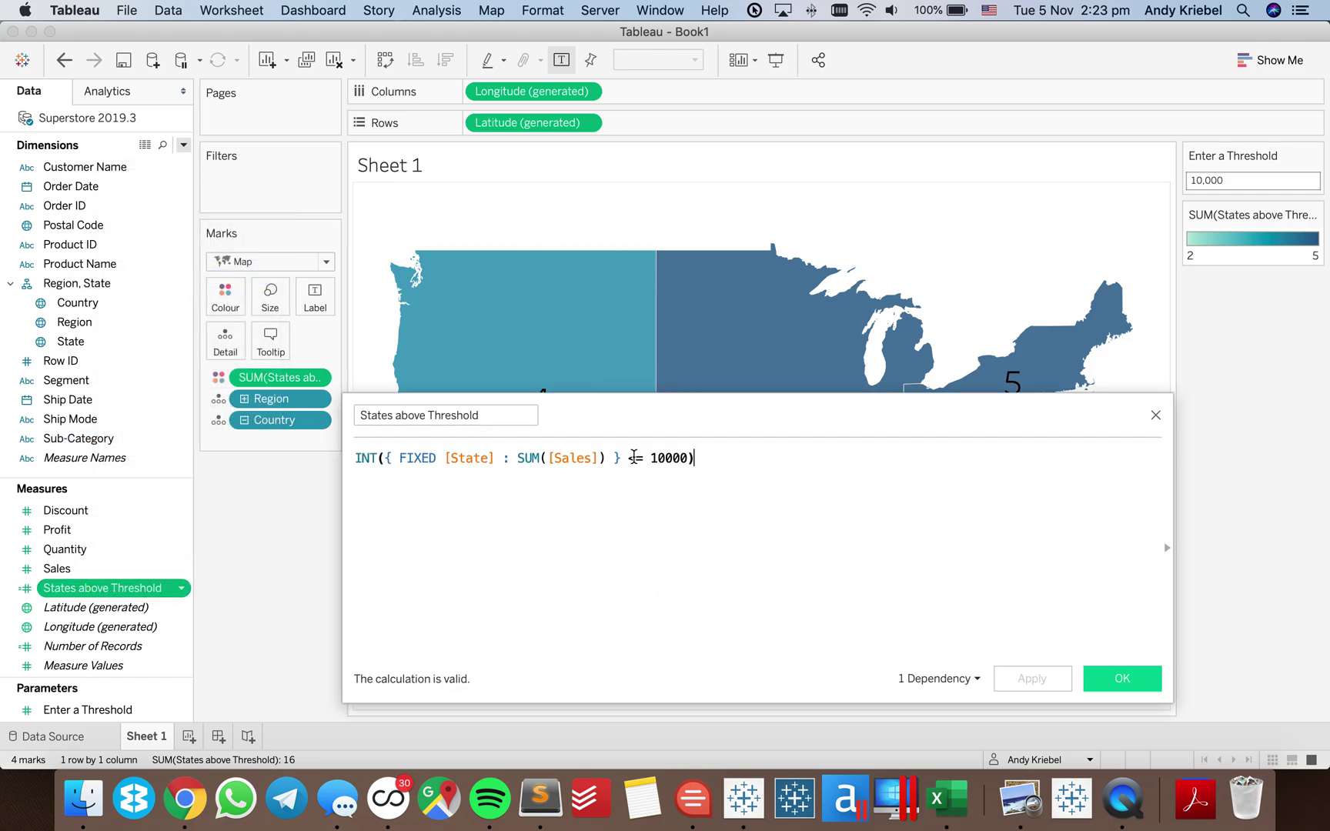
left_click(633, 457)
key("BackSpace")
type("<")
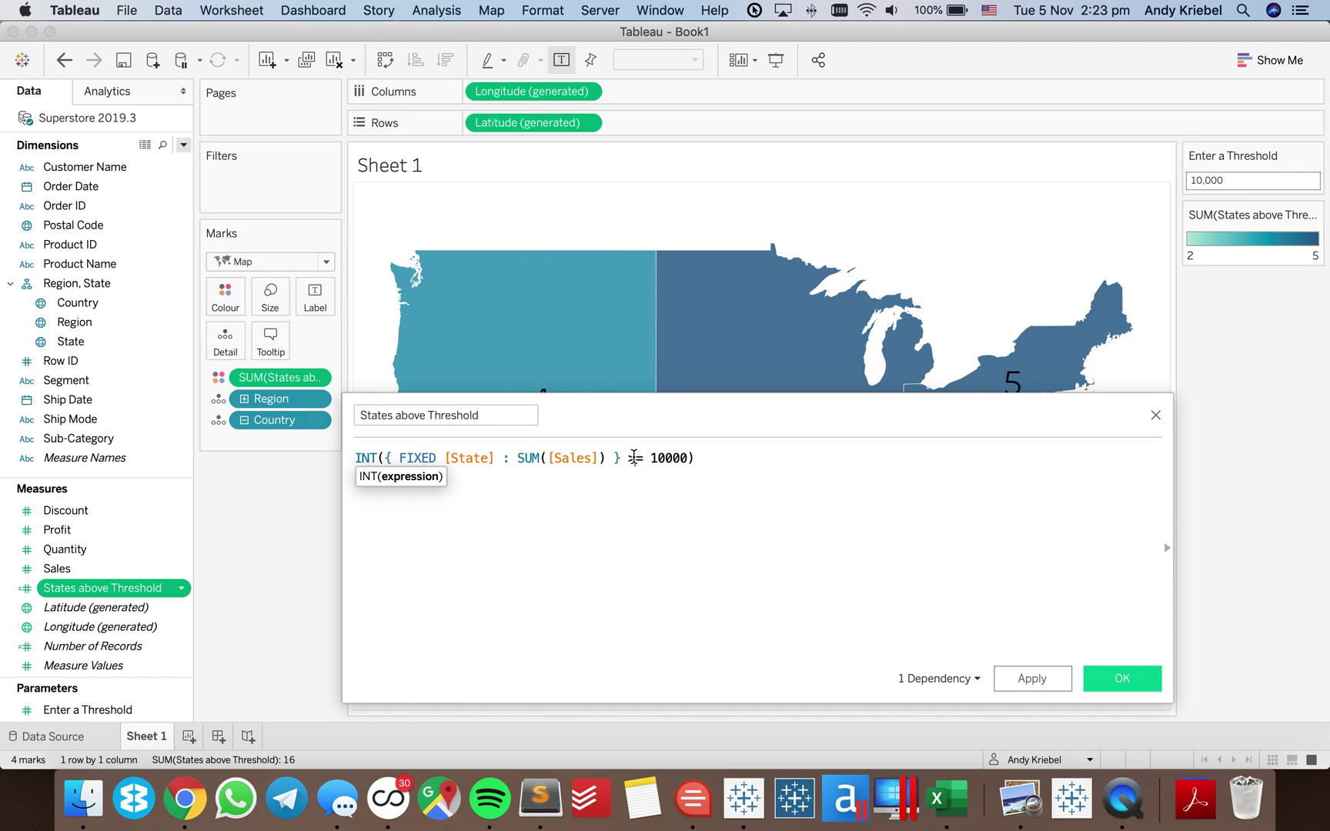
left_click(1122, 678)
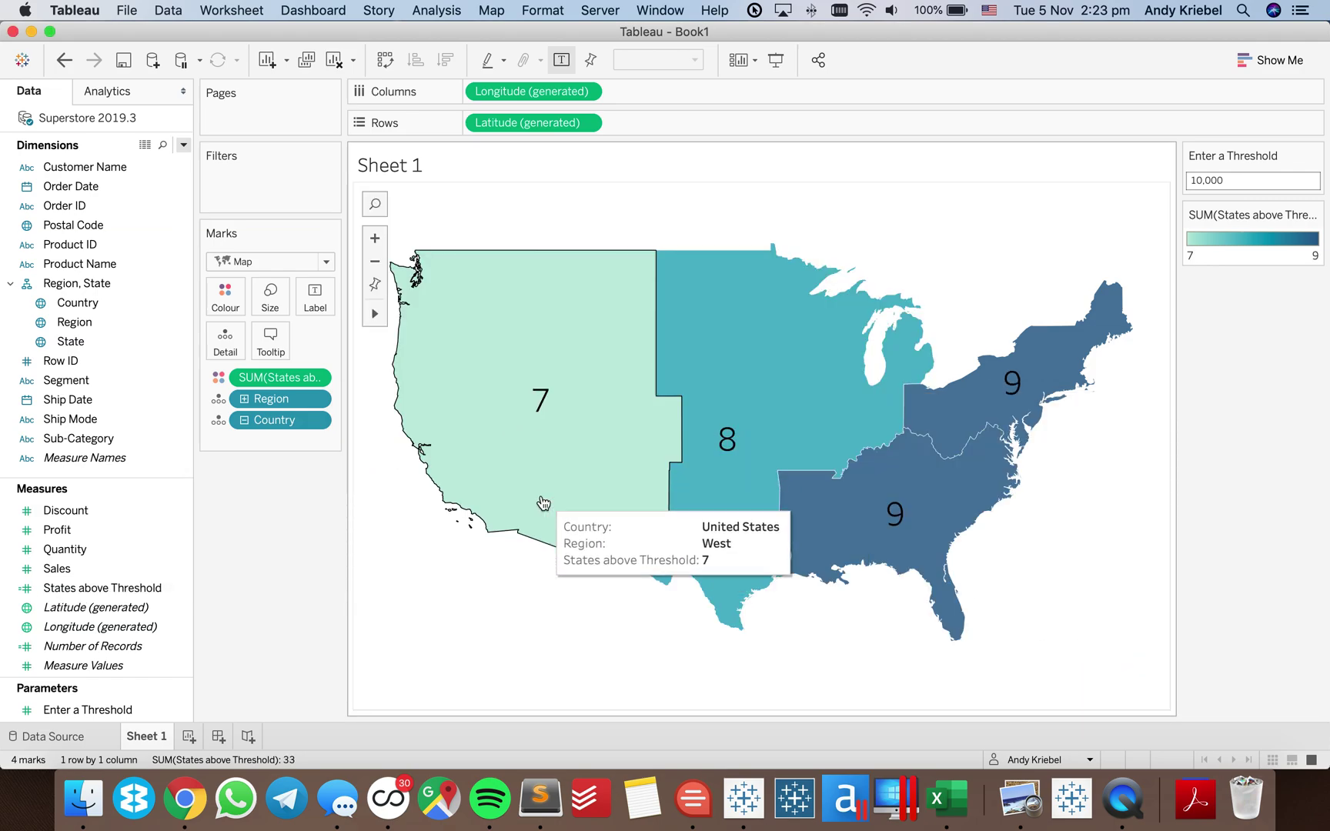
Create a new worksheet filtered to the West region that lists Sales for each State
left_click(189, 736)
left_click(86, 401)
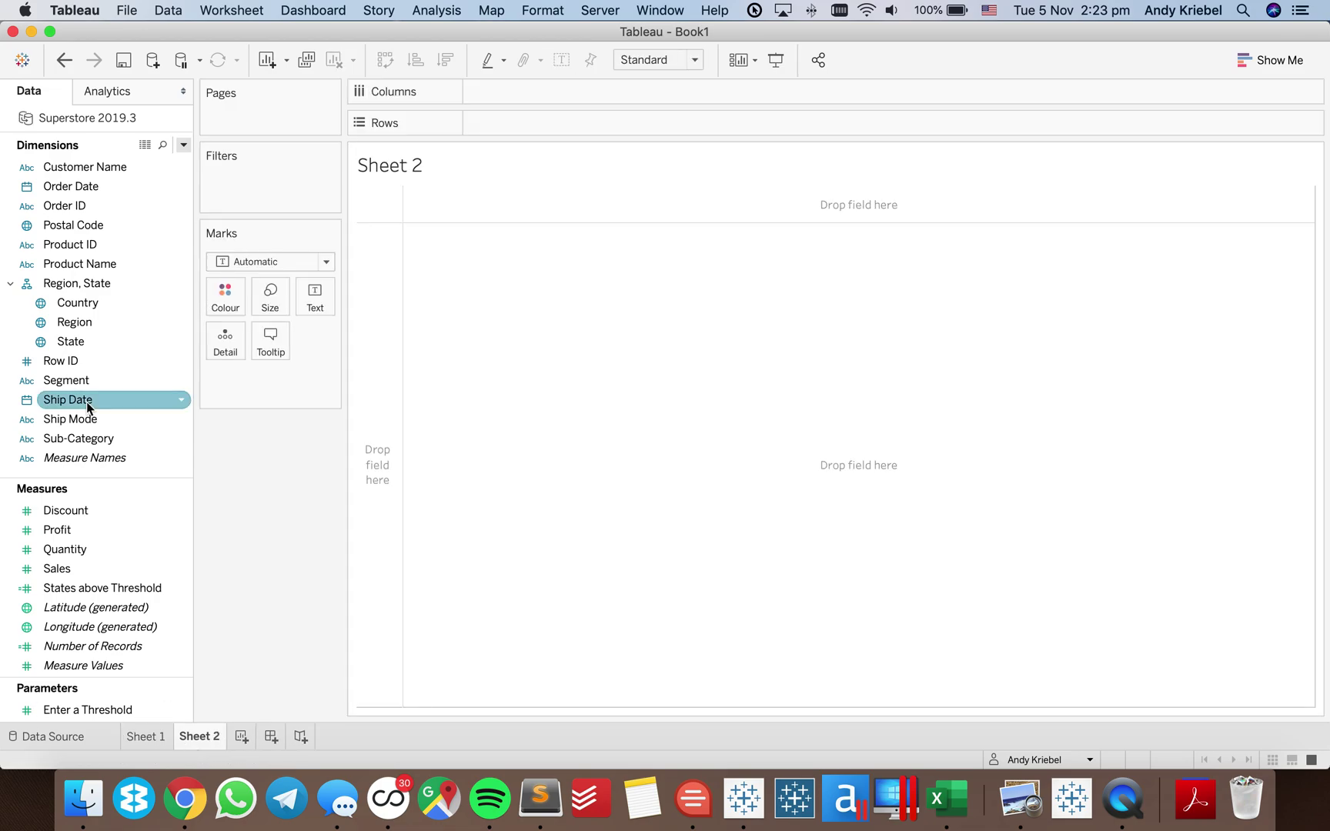
left_click_drag(83, 324, 263, 193)
left_click(501, 294)
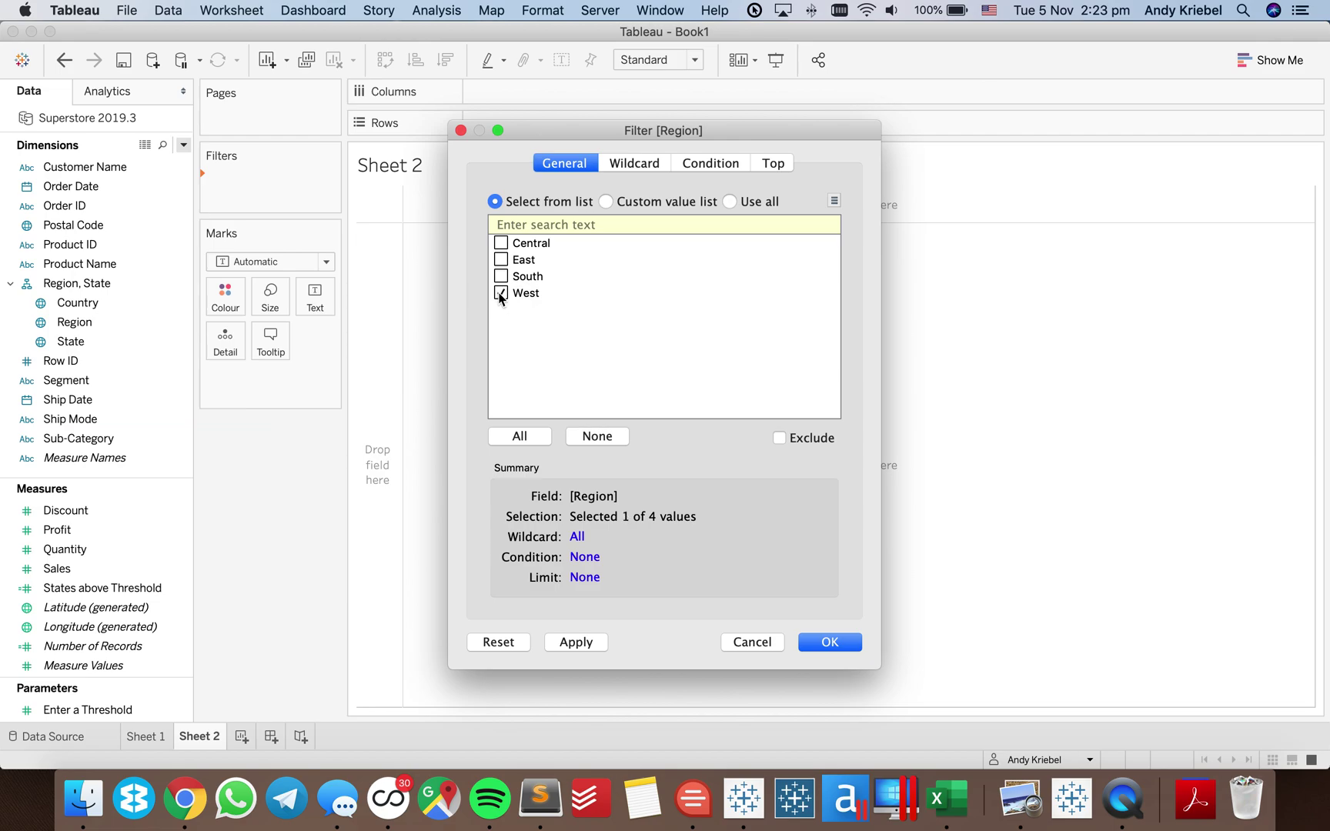
key("Return")
left_click_drag(86, 342, 381, 385)
left_click_drag(88, 570, 448, 324)
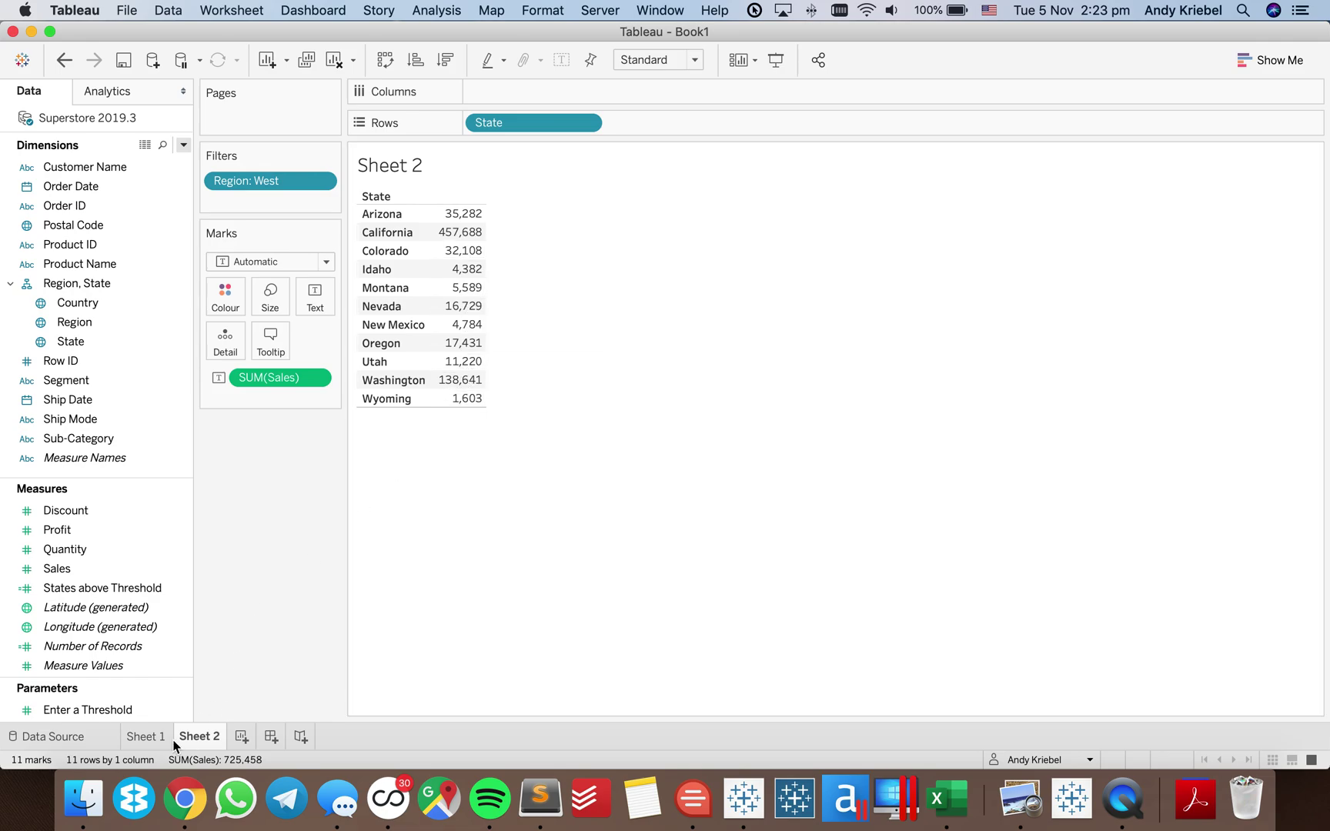
Rename the map worksheet, Sheet 1, as States Exceeding Threshold
left_click(146, 737)
left_click(274, 667)
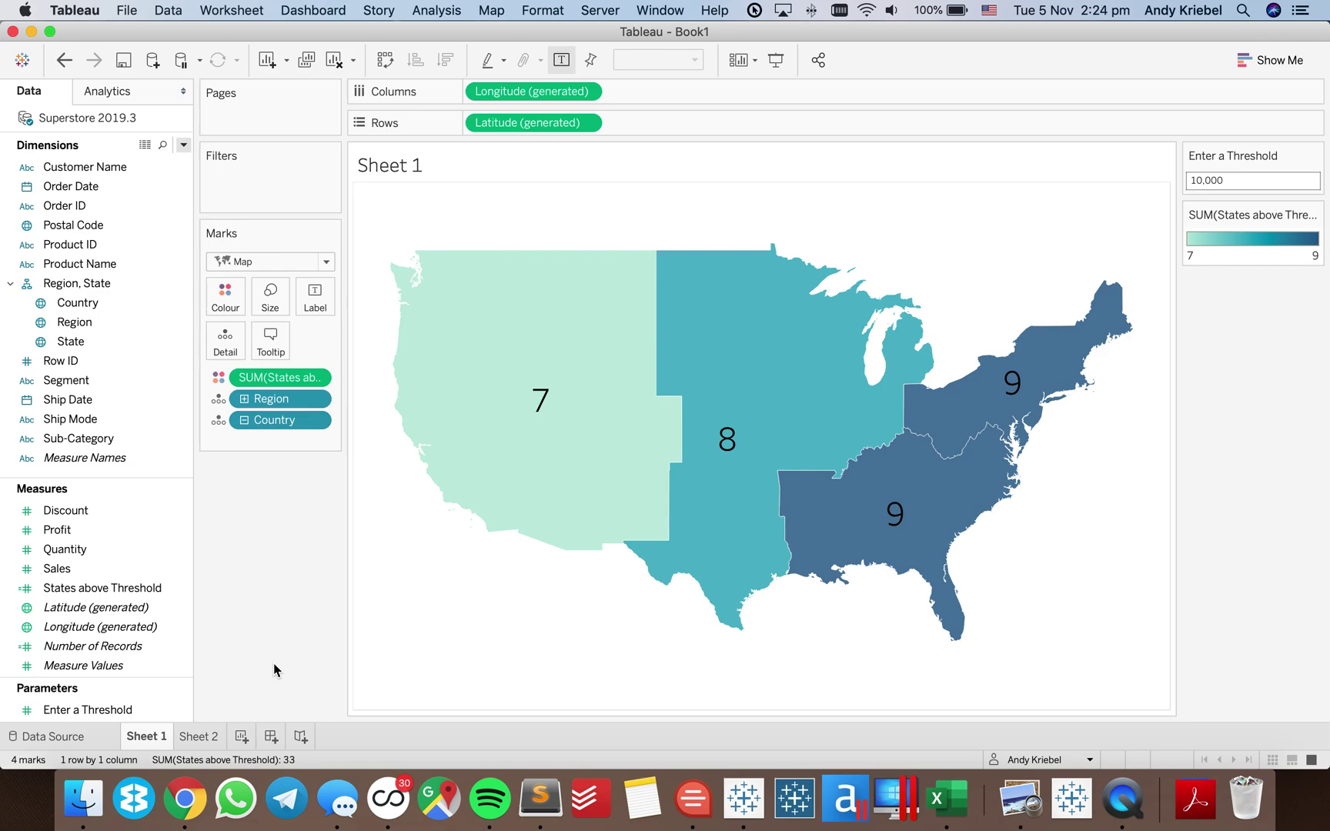
double_click(156, 736)
type("States Excedding Threshold")
key("Return")
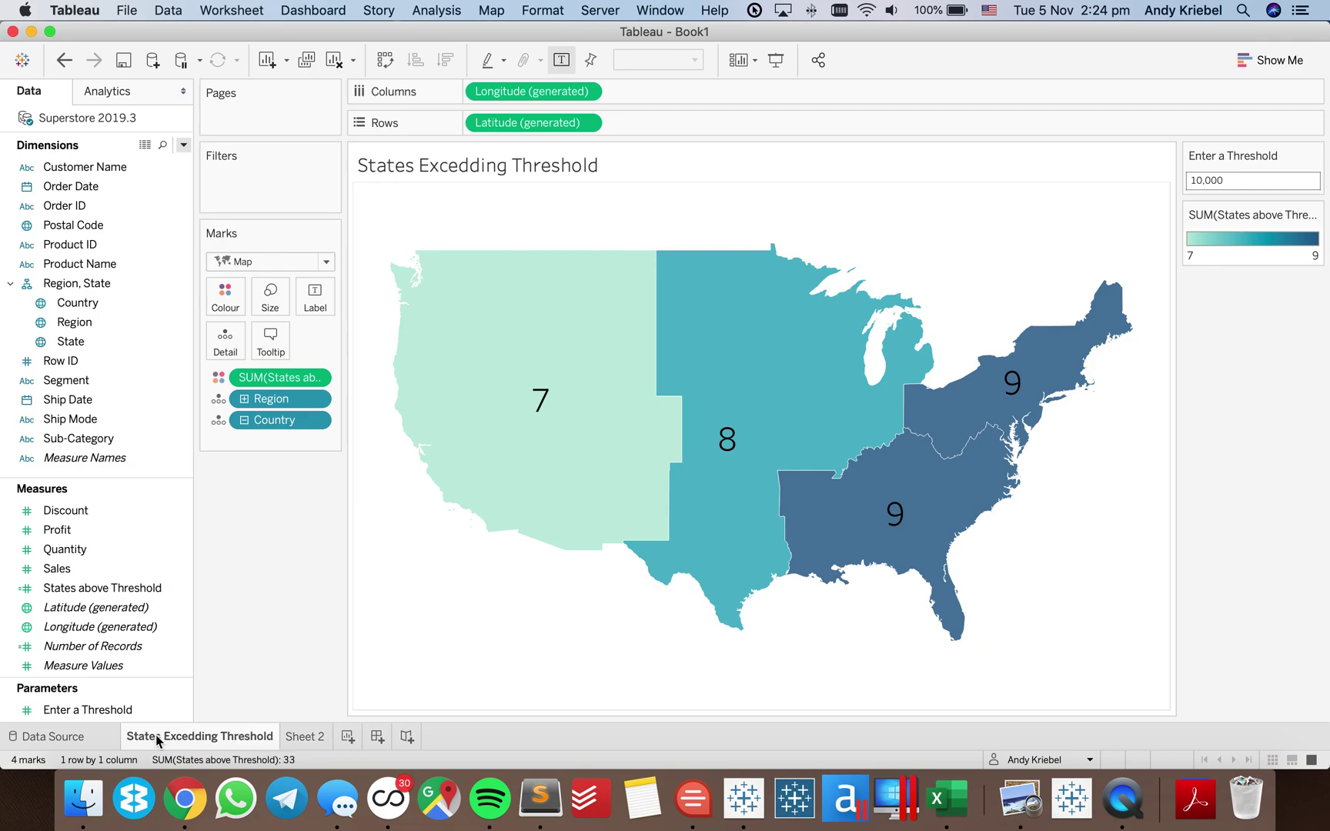
double_click(192, 738)
left_click(192, 736)
key("BackSpace")
type("e")
key("Return")
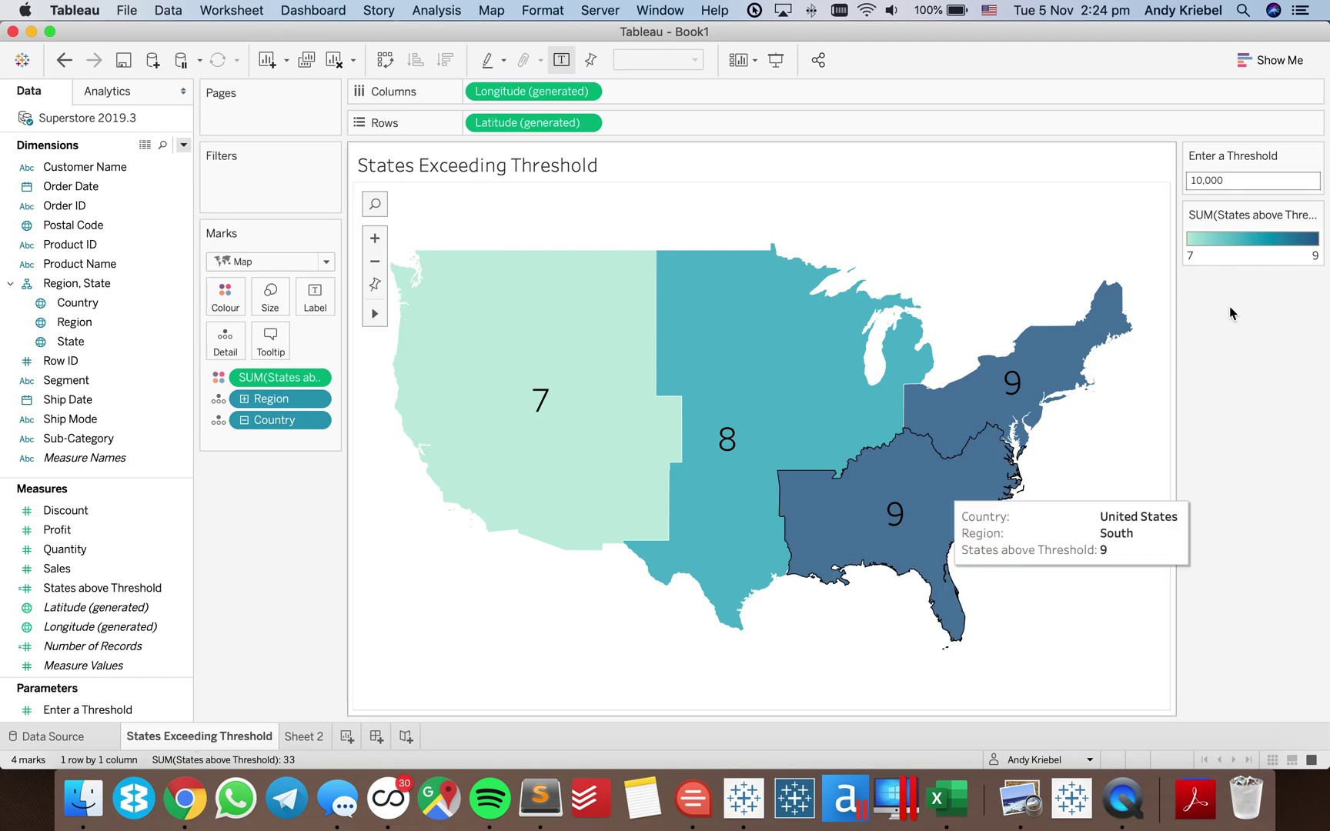
Set the Enter a Threshold parameter to 25,000
left_click(1270, 183)
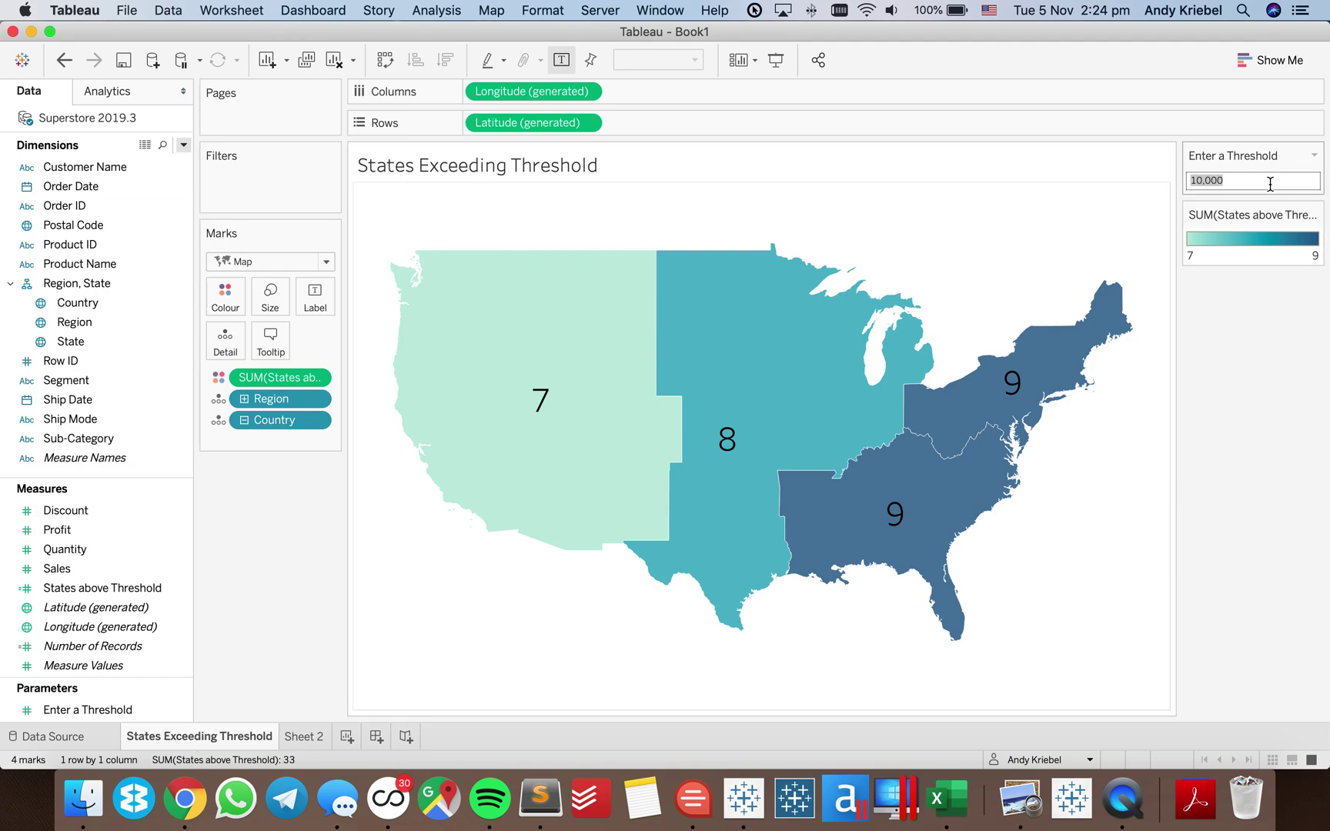
type("25")
key("Return")
Replace the fixed 10000 in the States above Threshold formula with the [Enter a Threshold] parameter and save the calculation
left_click(89, 588)
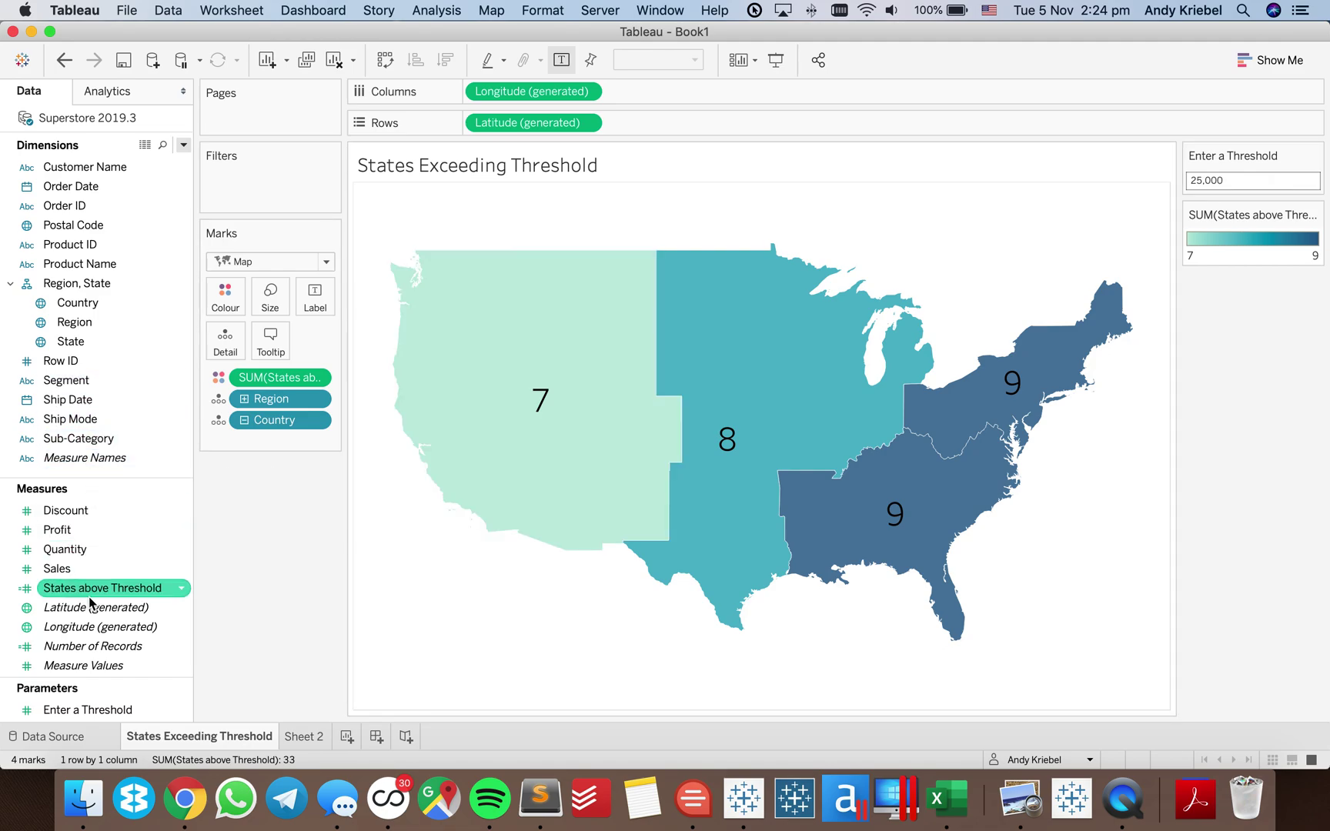
right_click(89, 592)
left_click(128, 292)
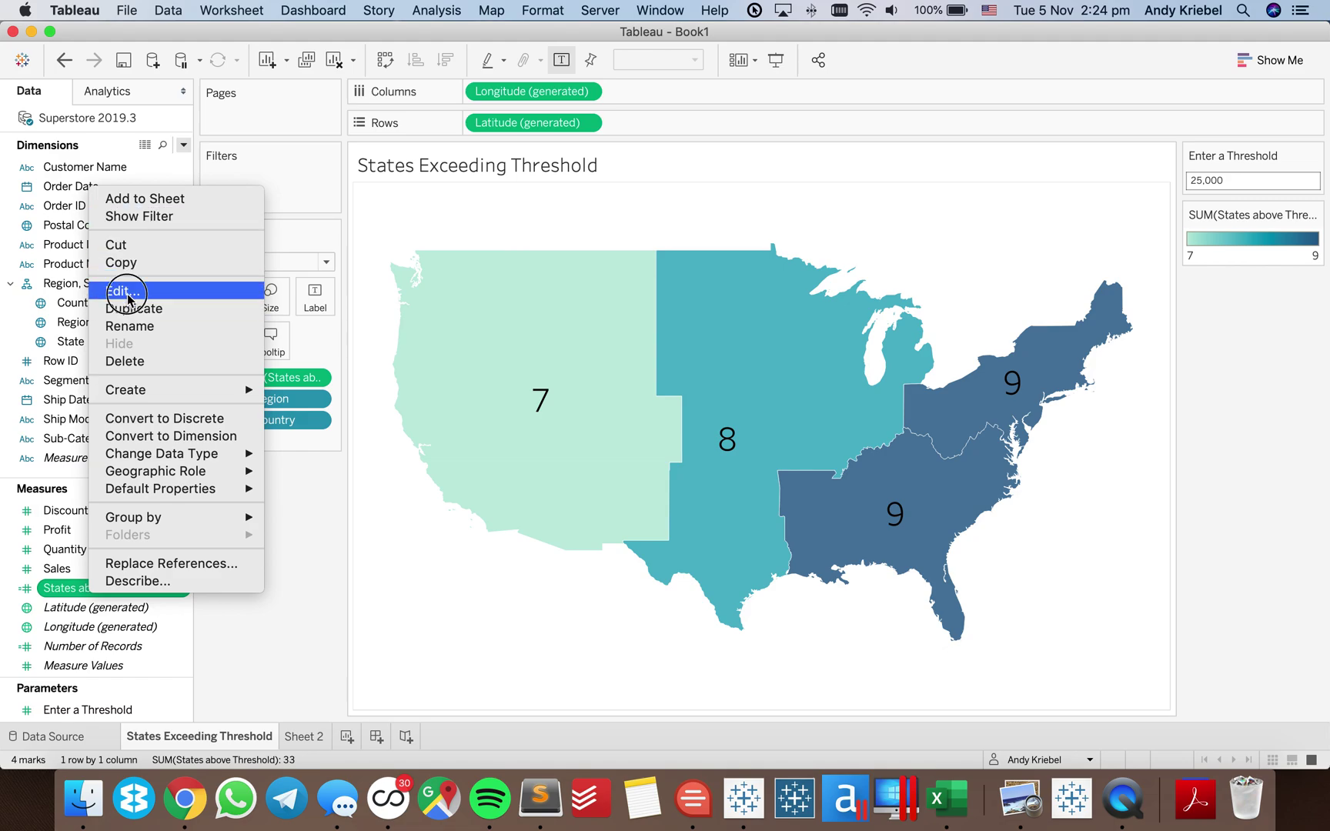
double_click(663, 460)
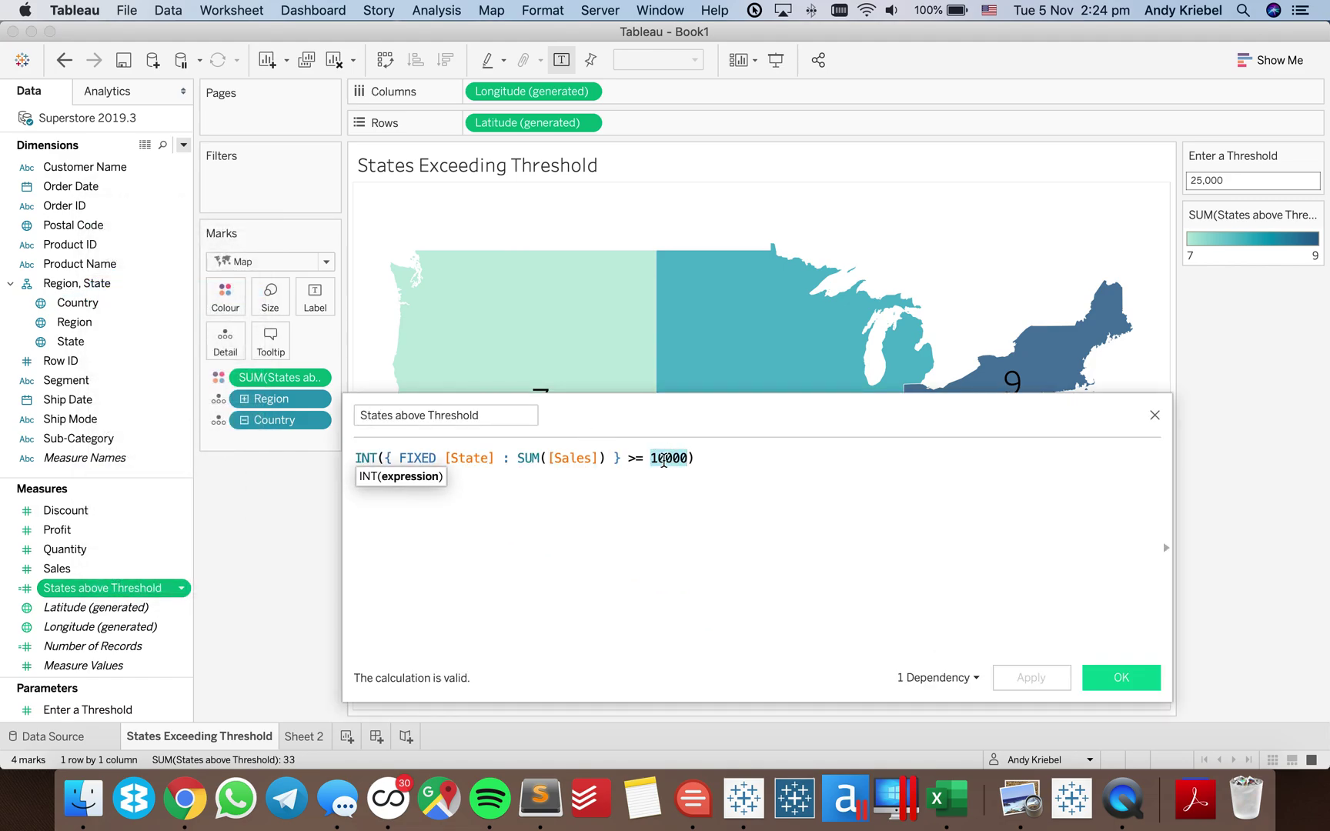
type("ent")
key("Return")
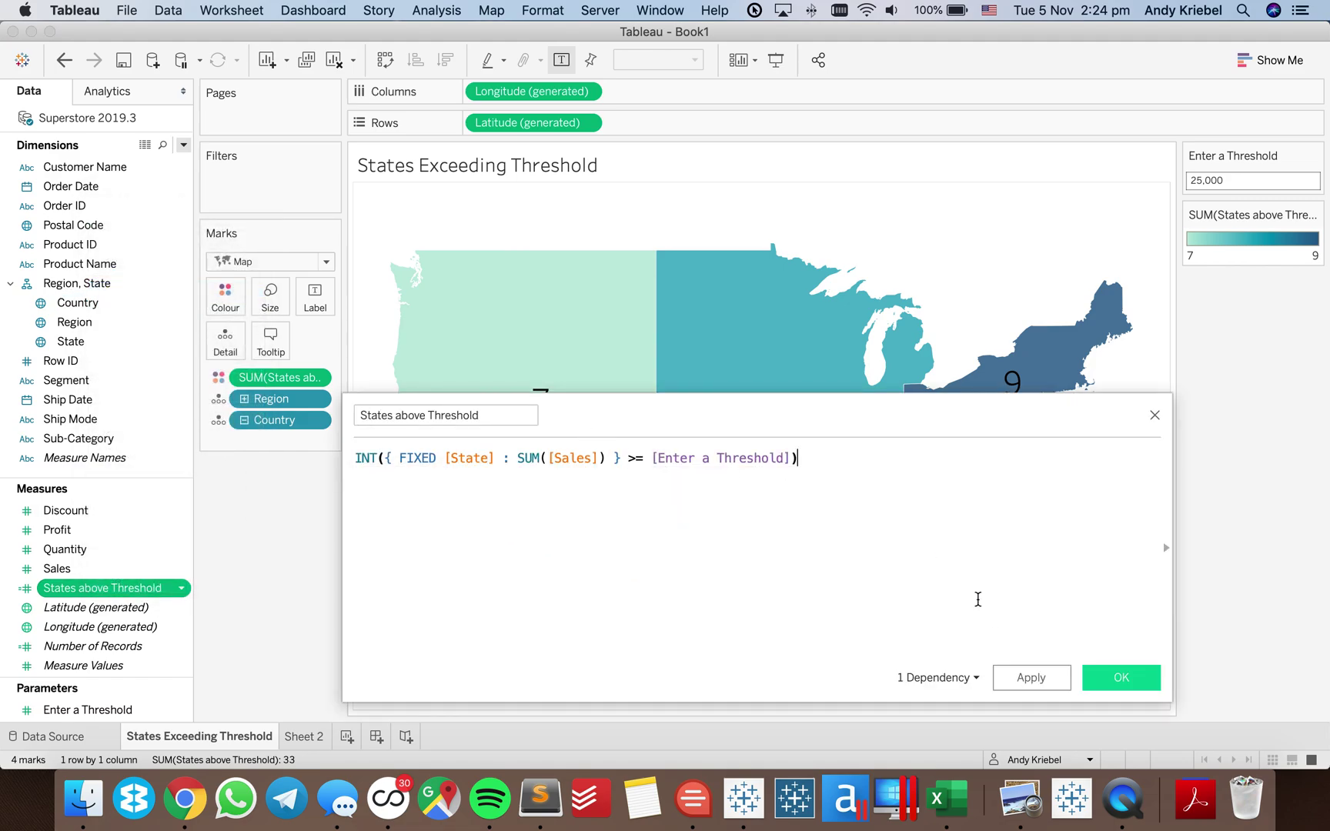
left_click(1116, 678)
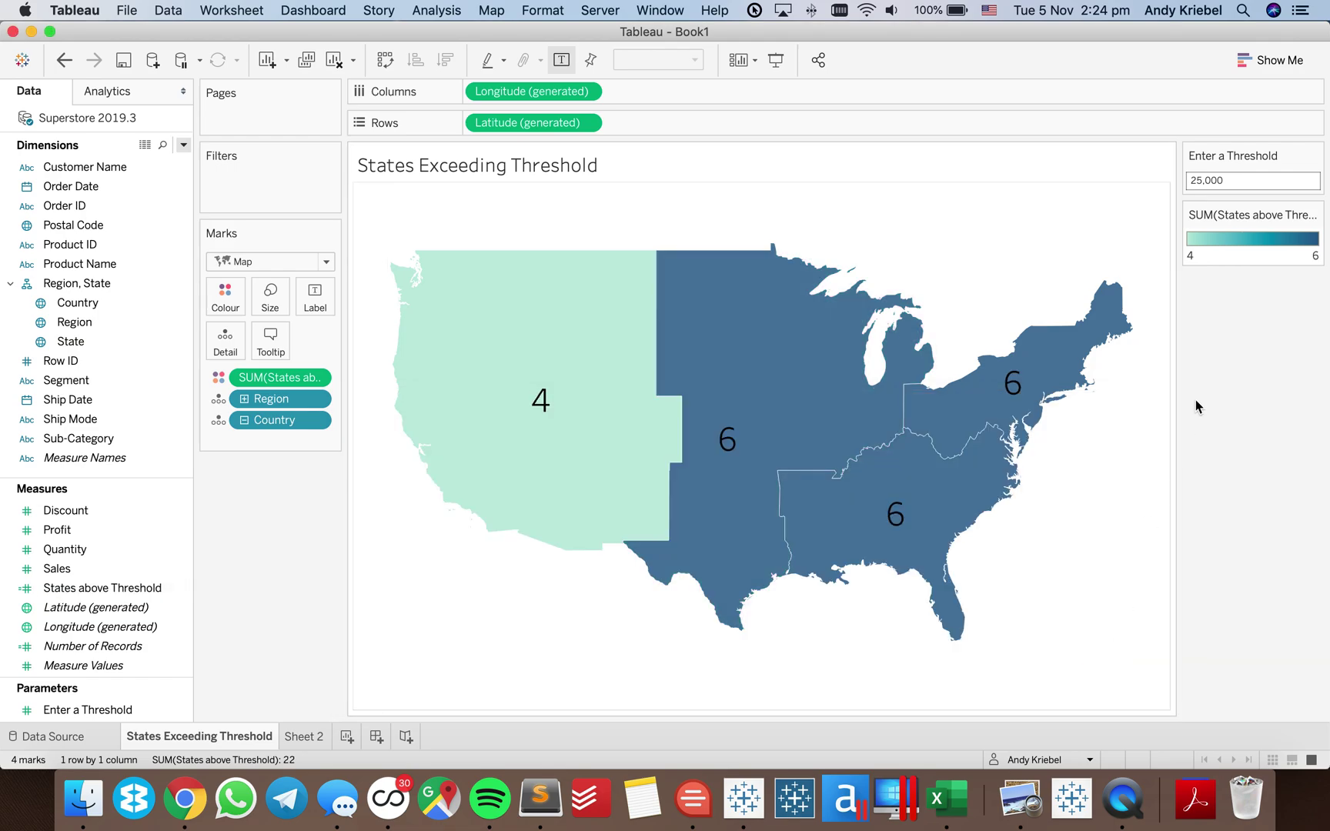
Test the map with Enter a Threshold values of 50,000 and 100,000, and finally set the parameter to 5,000
left_click(1223, 180)
type("50,000")
key("Return")
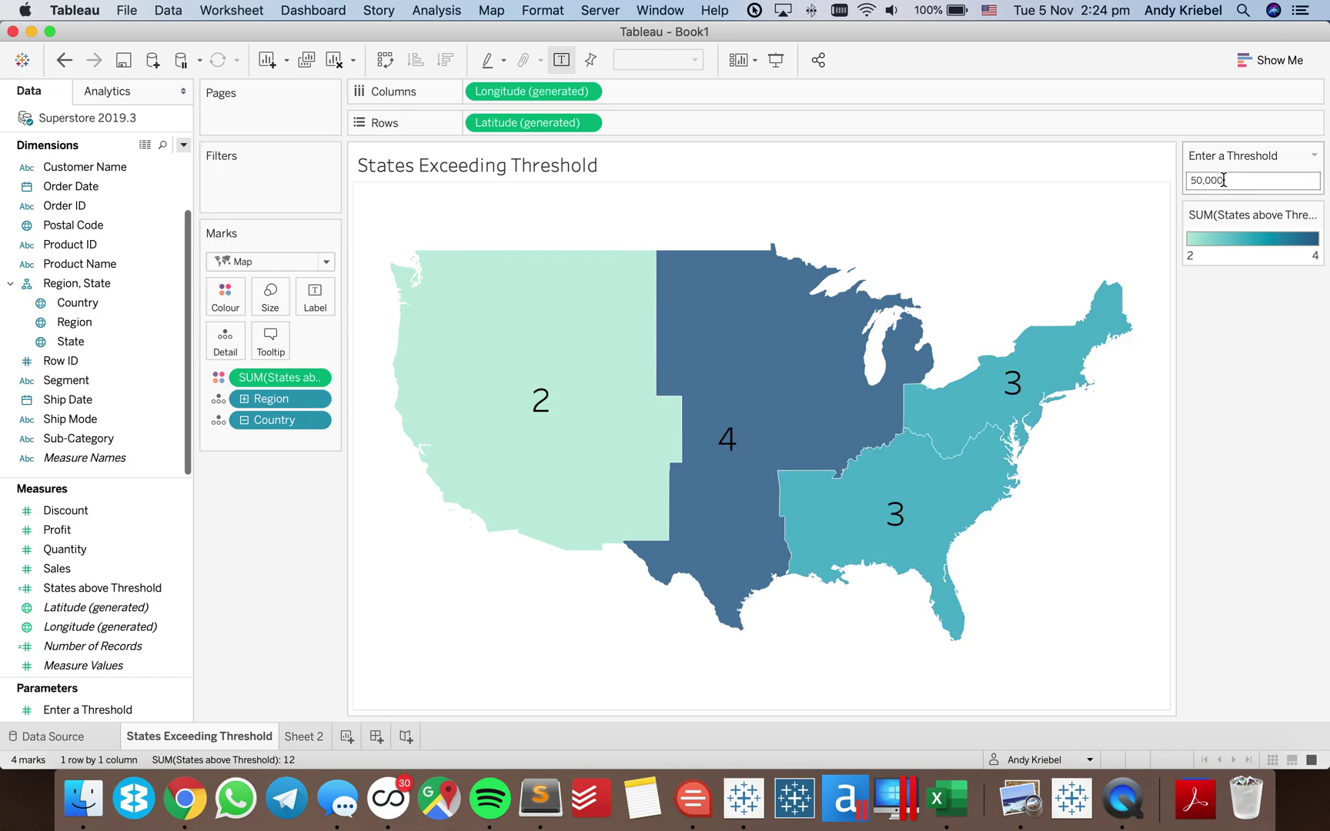
left_click(1224, 180)
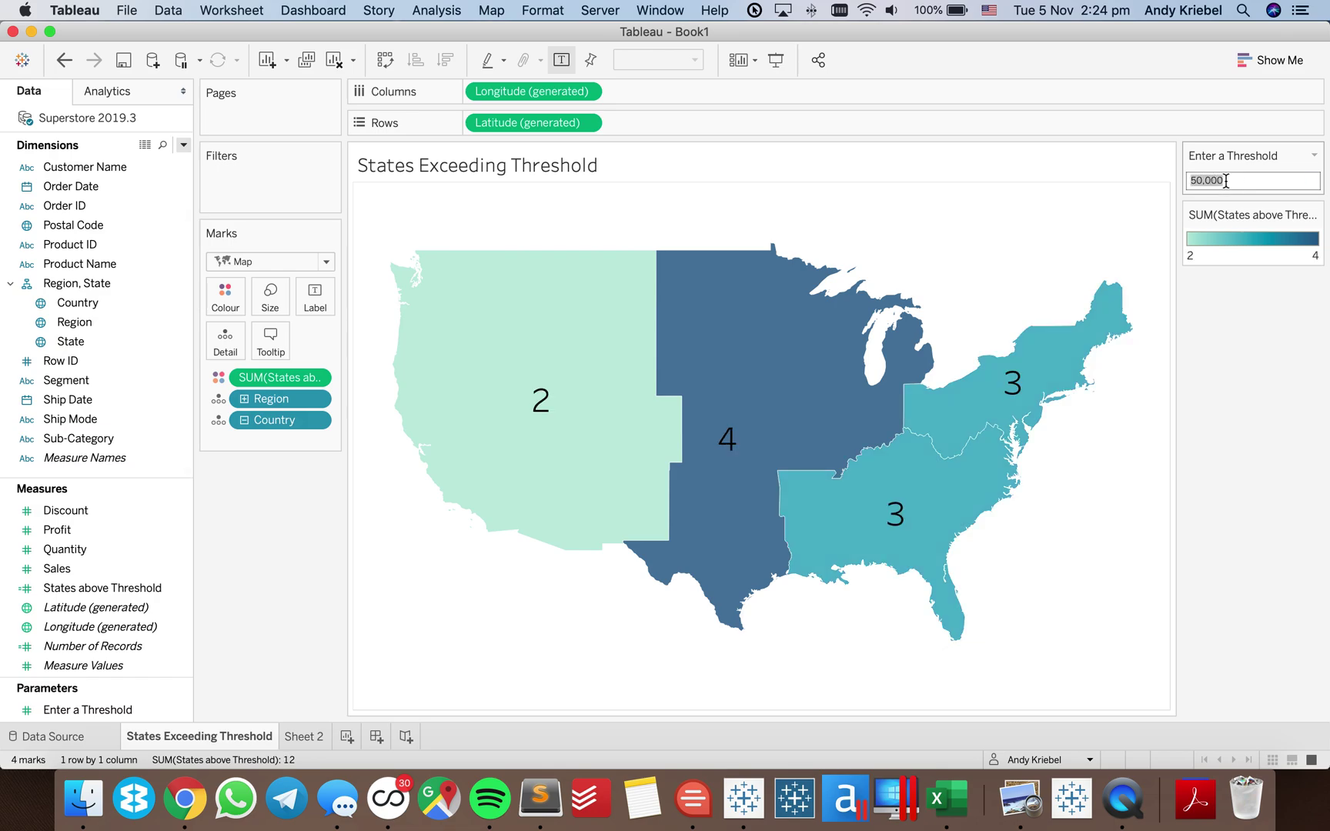
type("100,")
type("0000")
key("Return")
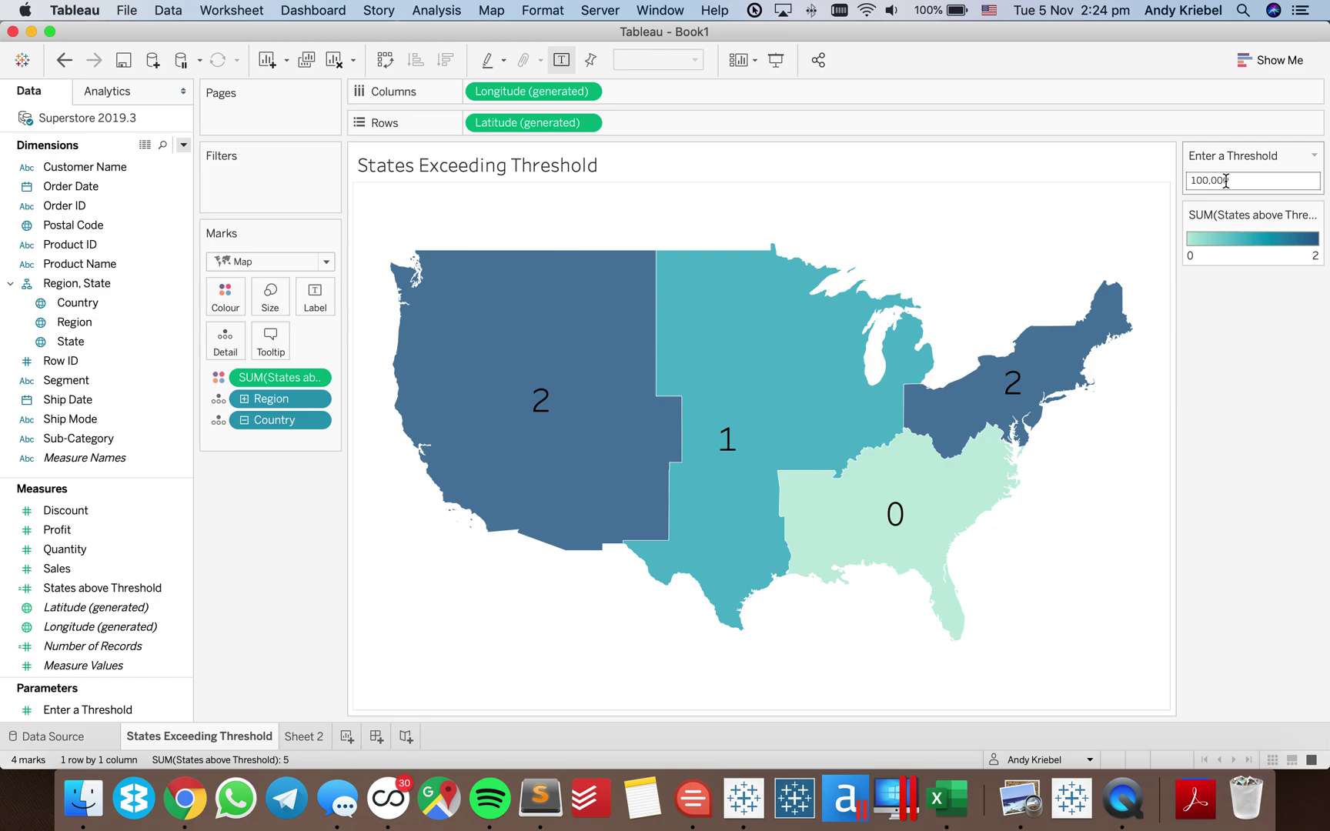
left_click(1226, 180)
type("5000")
key("Return")
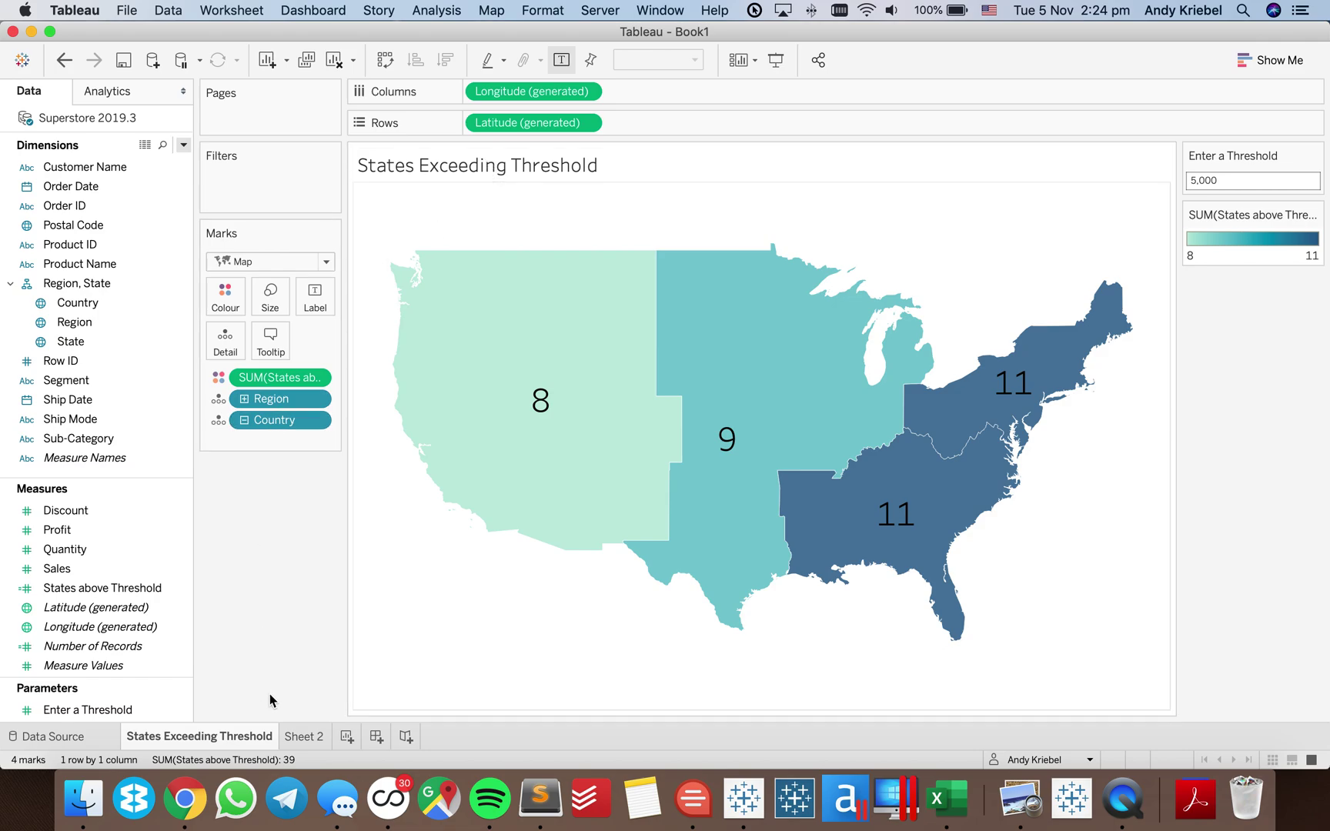
Clear all fields and filters from Sheet 2
mouse_move(301, 739)
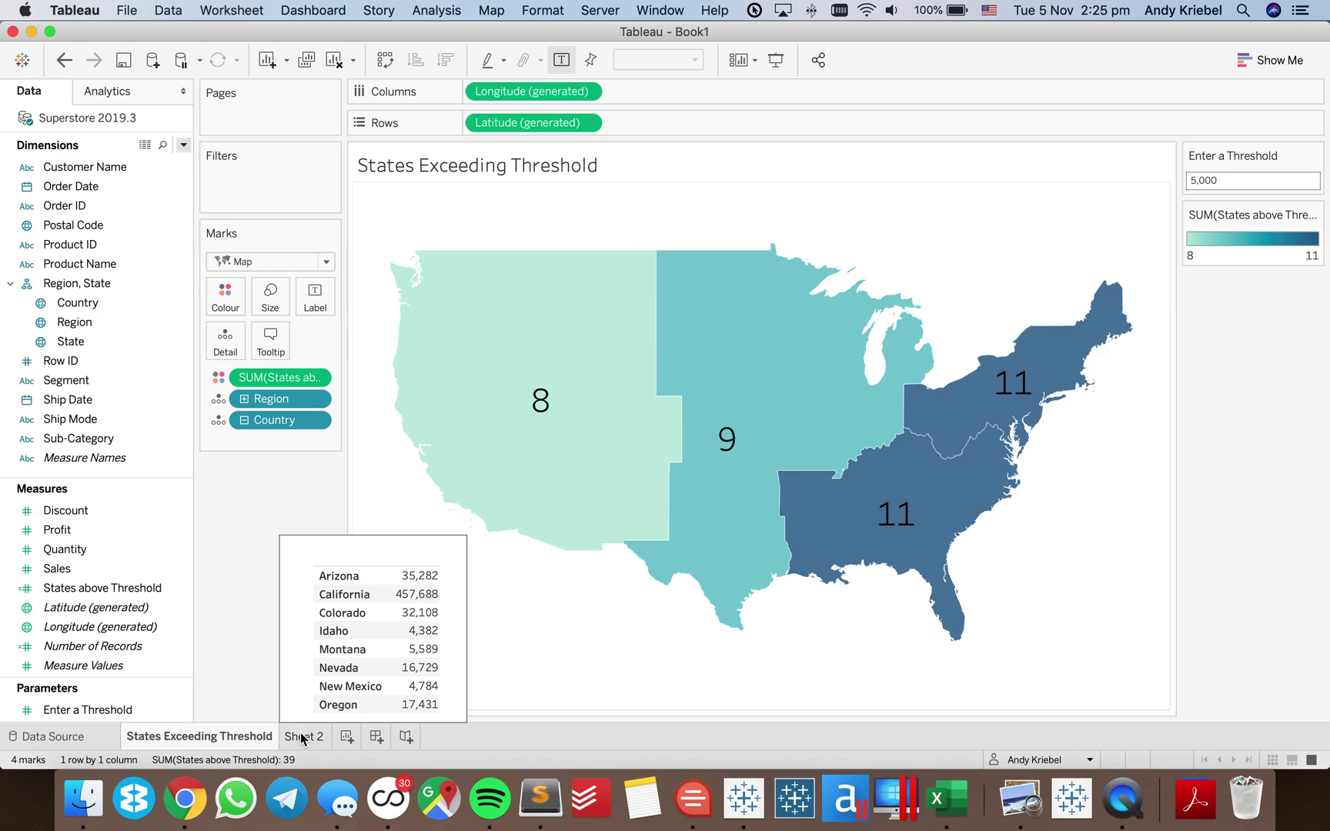
left_click(302, 739)
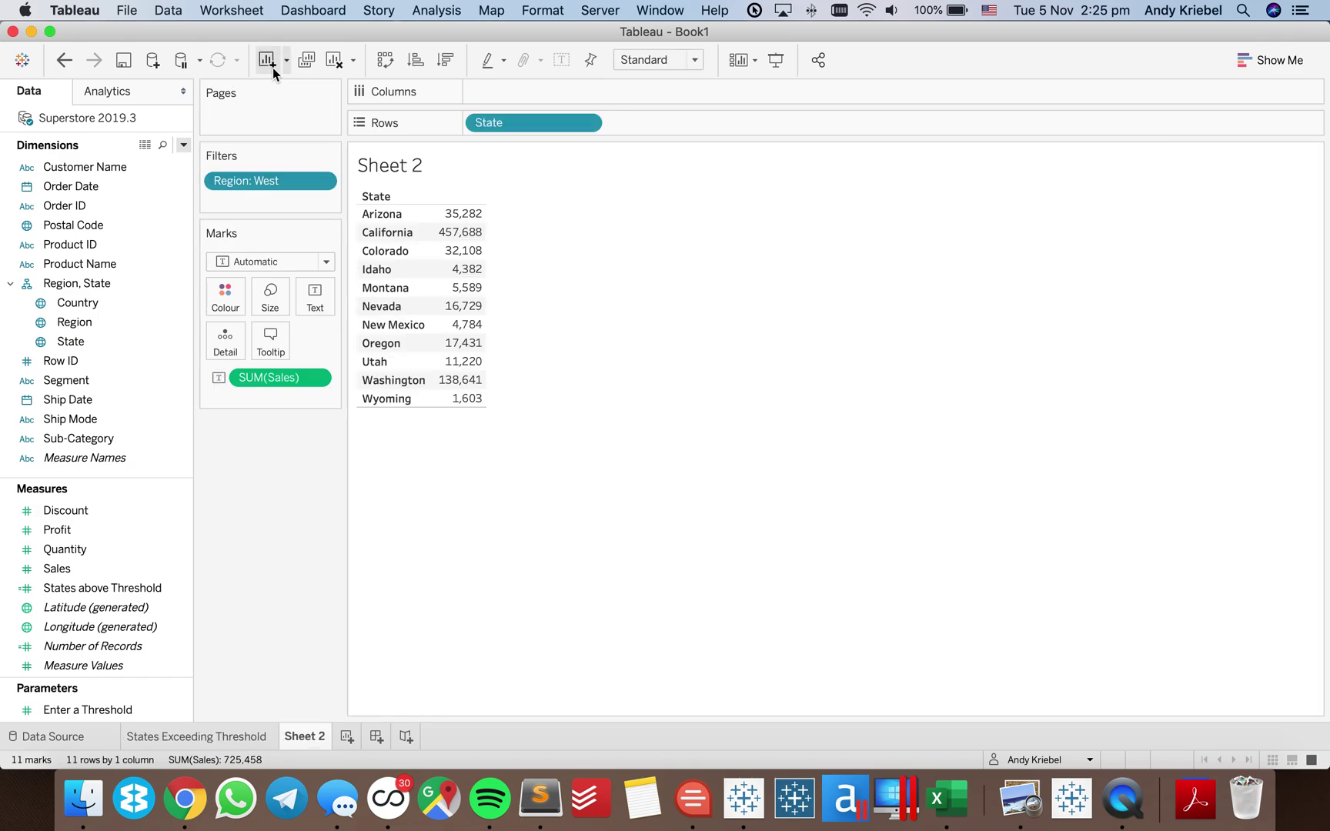
left_click(334, 60)
Duplicate the States Exceeding Threshold worksheet and rename the copy Customers Exceeding Threshold
right_click(219, 736)
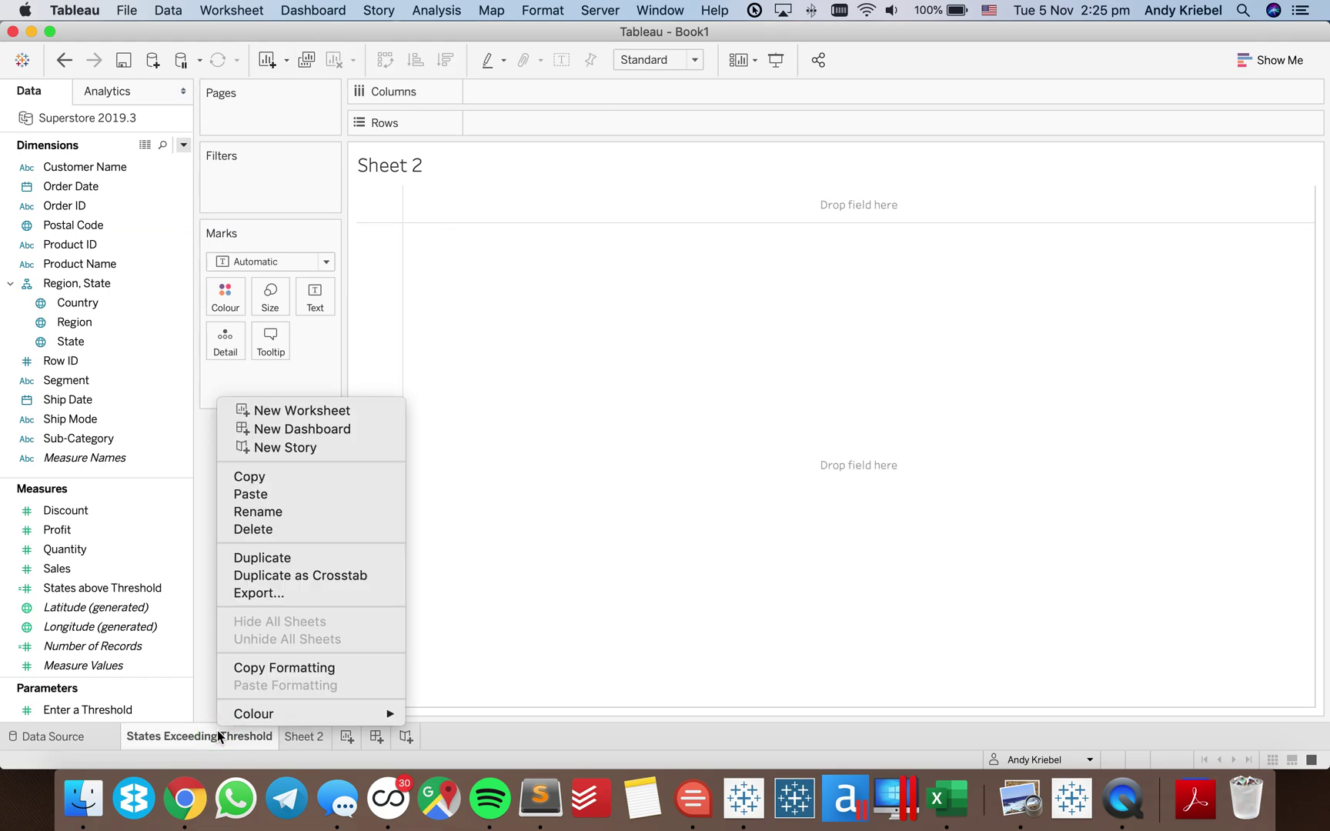
left_click(273, 552)
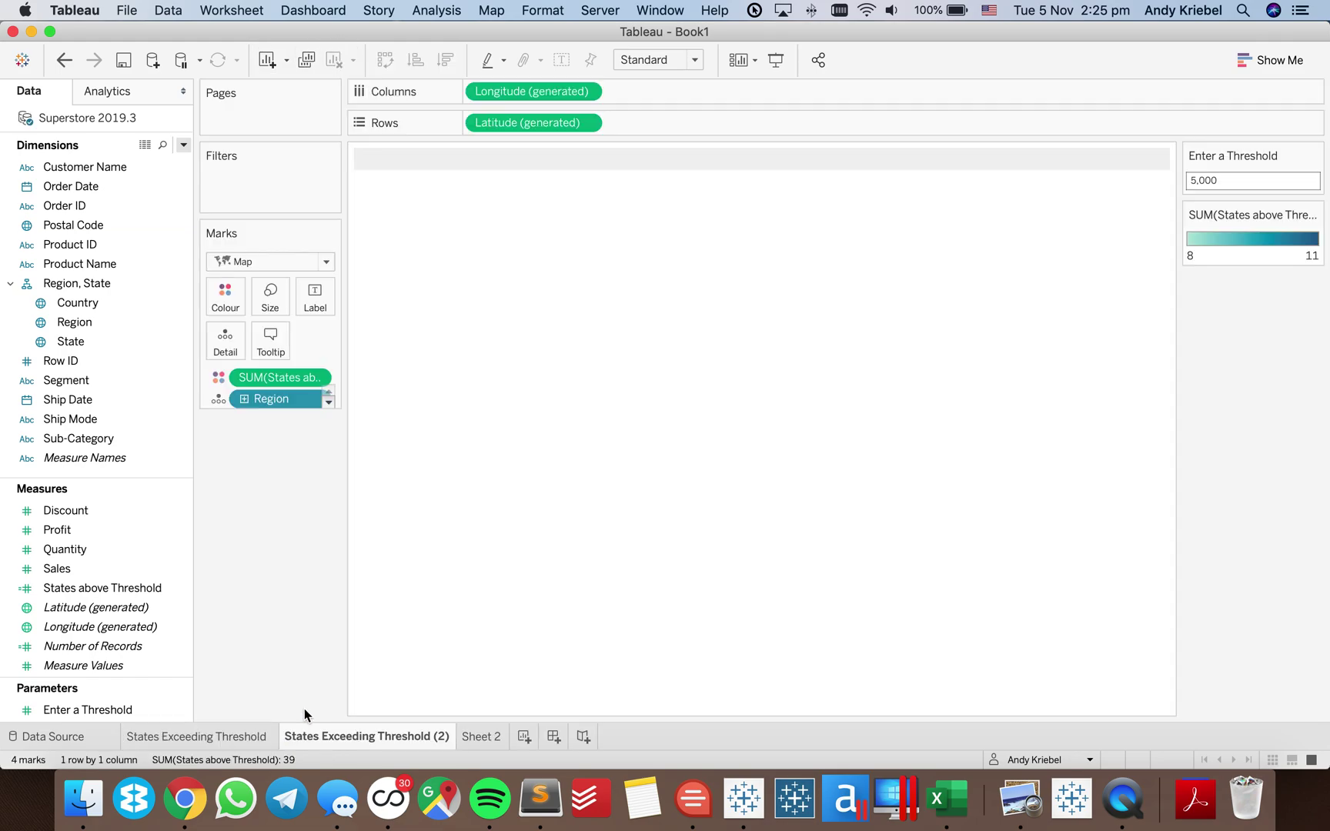
double_click(302, 736)
double_click(303, 736)
type("Customers")
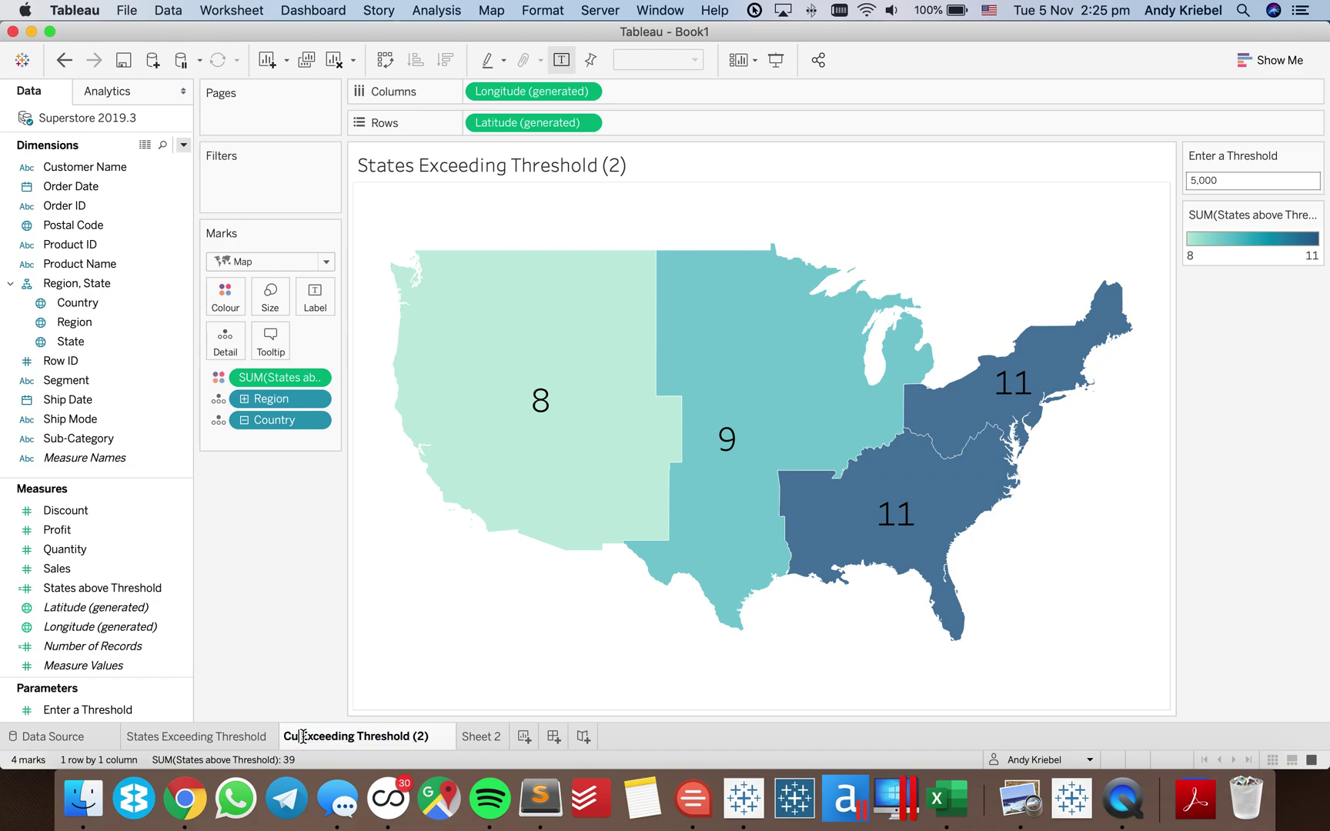
key("End")
key("BackSpace")
key("BackSpace")
key("BackSpace")
key("BackSpace")
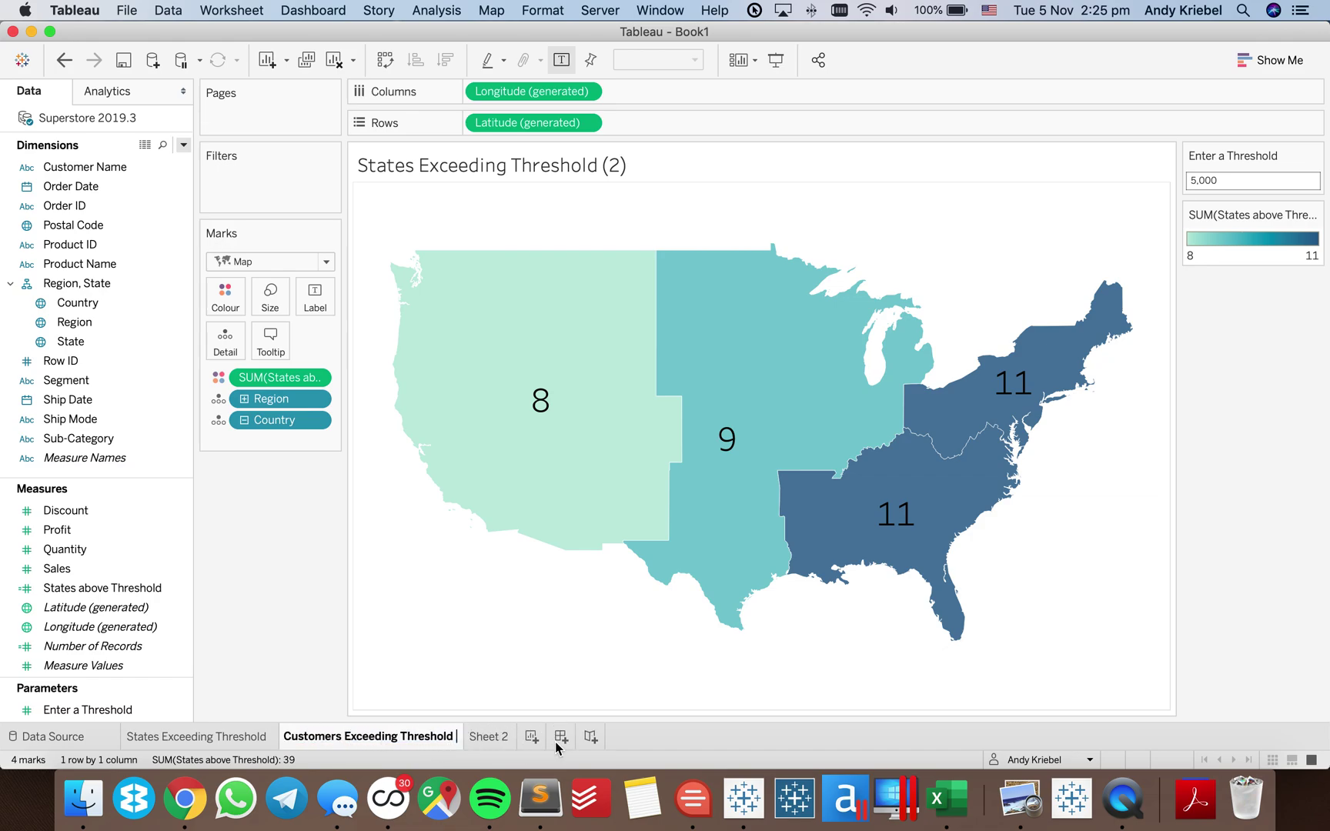
left_click(230, 565)
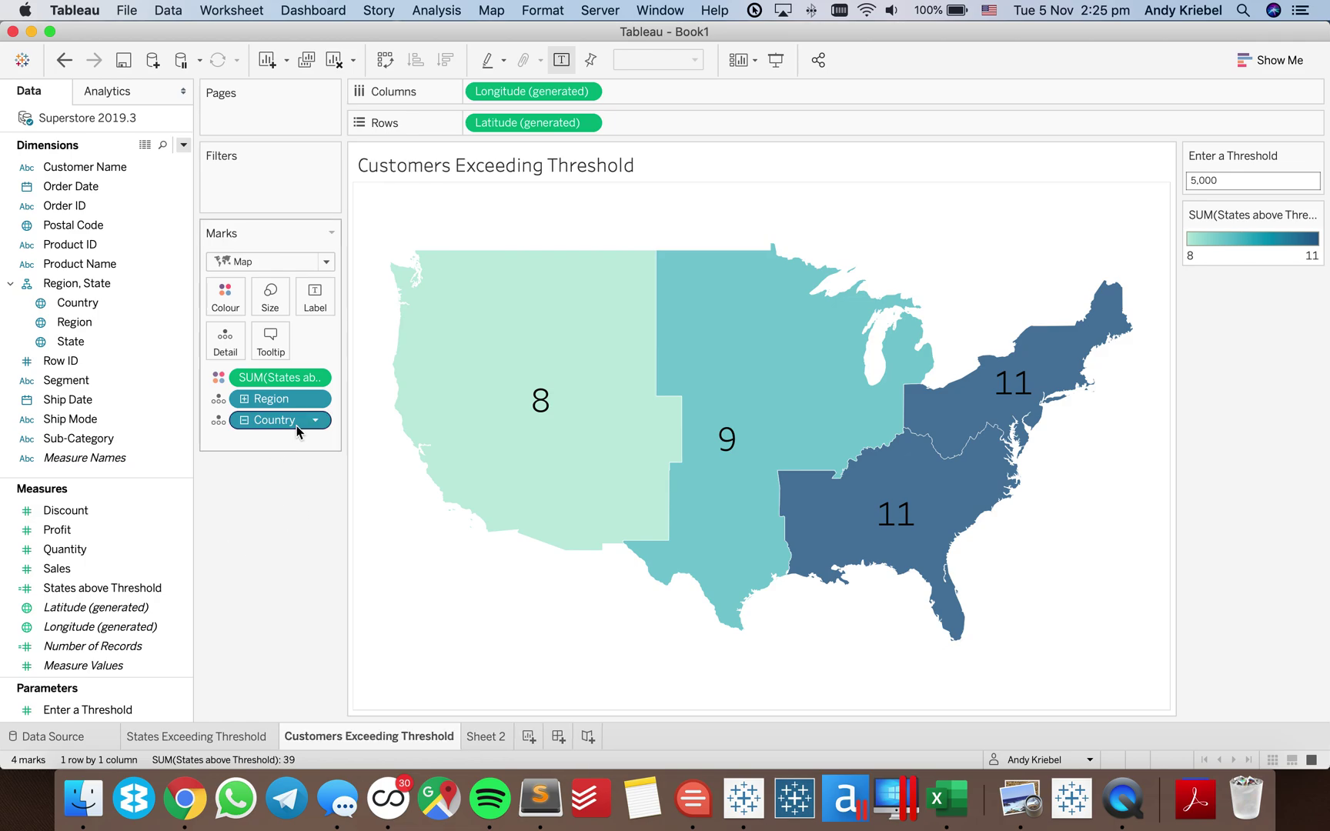
Duplicate the States above Threshold measure and name the copy Customers above Threshold
right_click(117, 593)
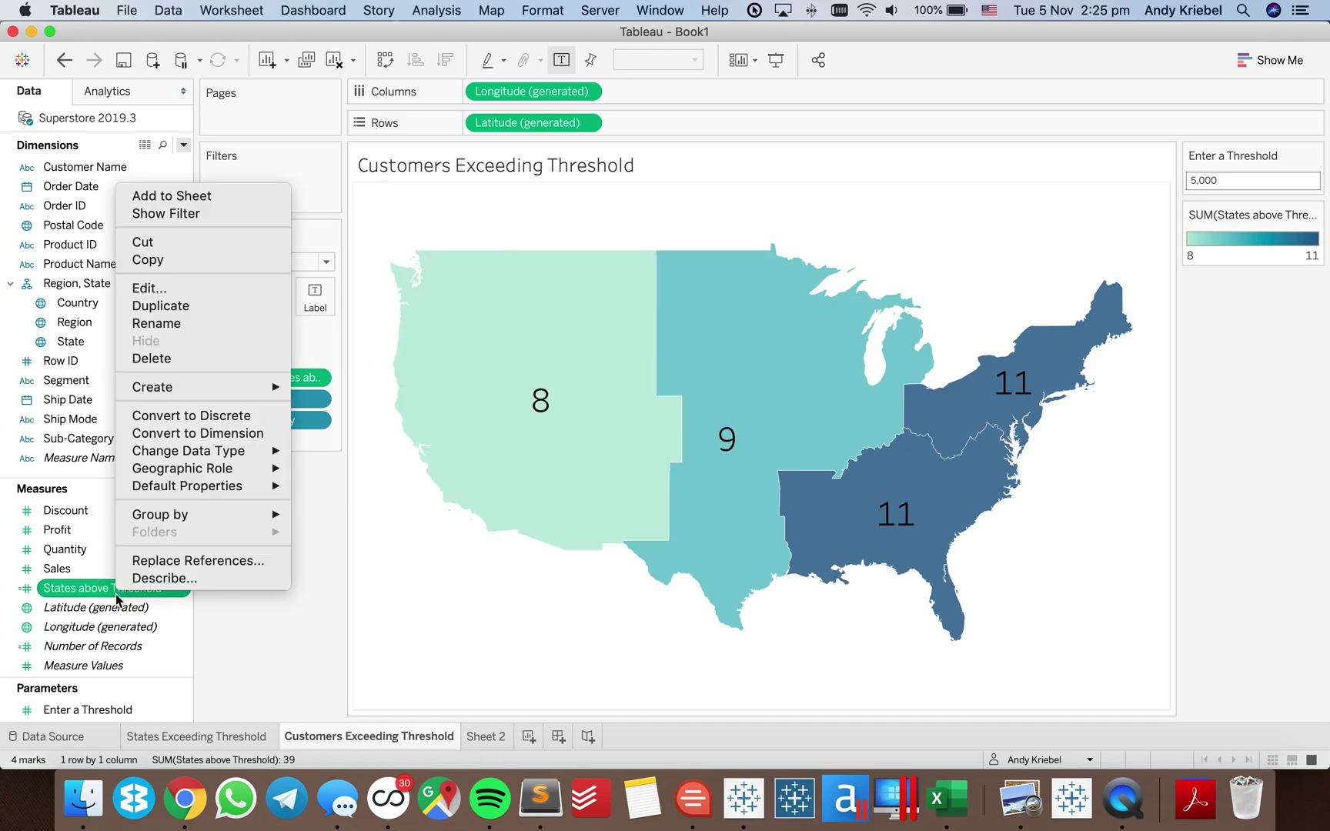
left_click(159, 306)
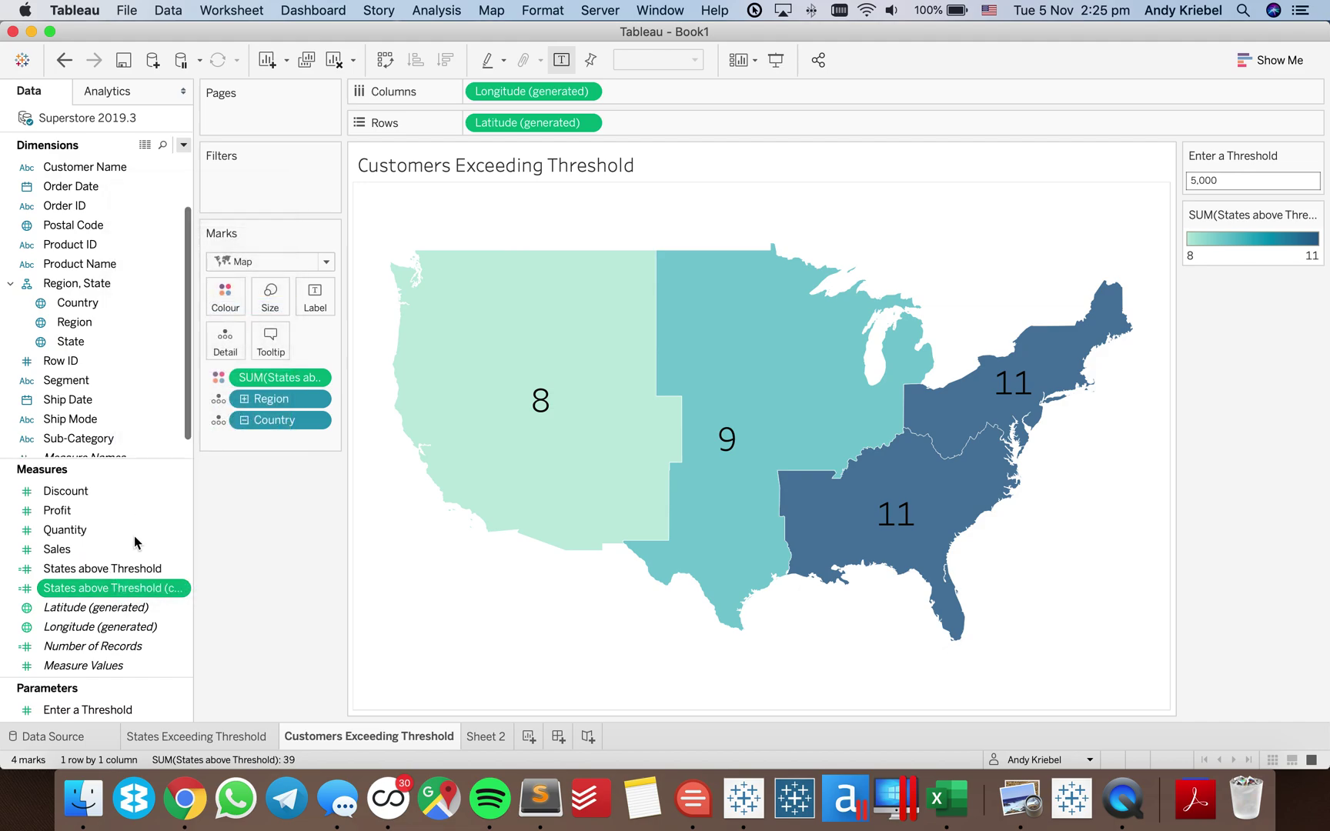
right_click(116, 582)
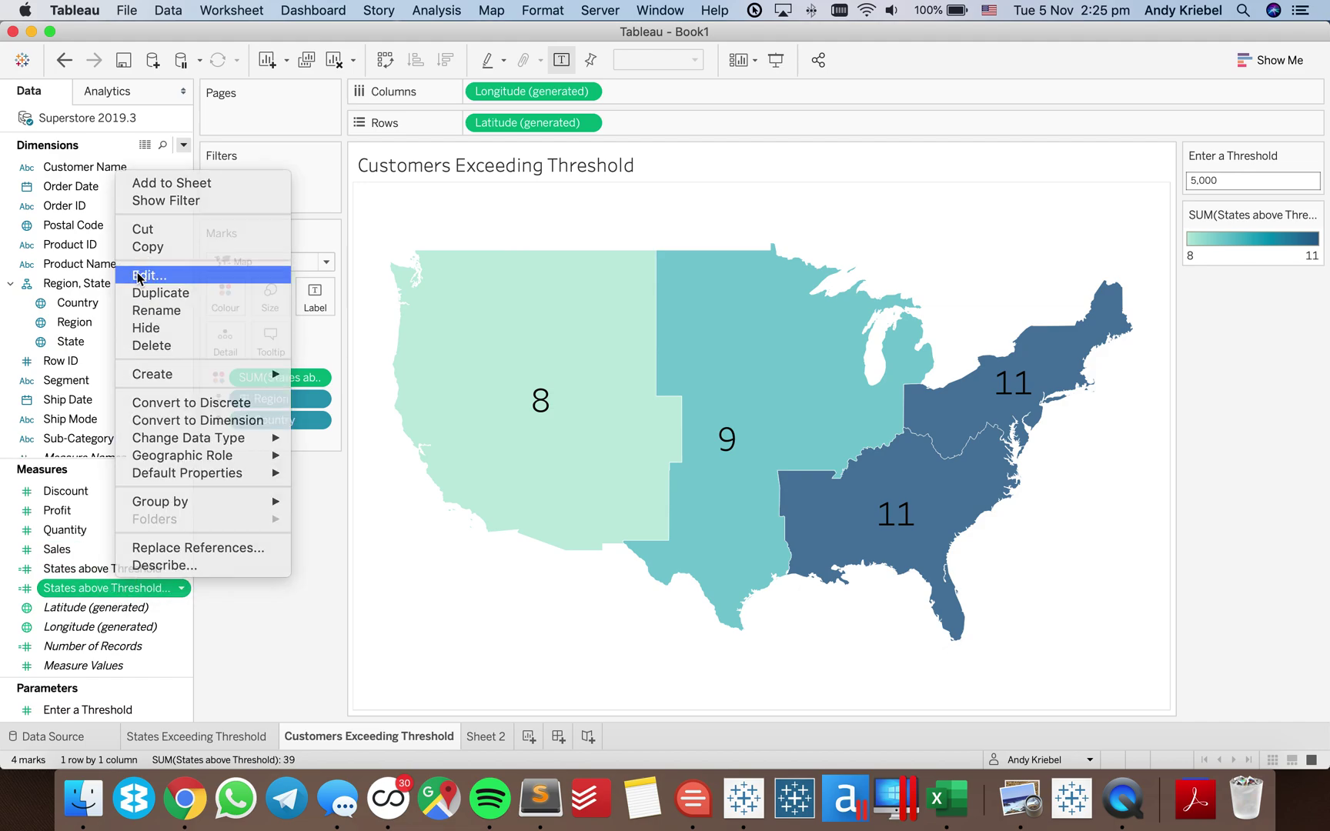
left_click(139, 276)
double_click(380, 415)
type("Customers")
left_click(504, 416)
left_click_drag(504, 415, 537, 416)
key("BackSpace")
Replace [State] in the FIXED expression of Customers above Threshold with [Region], [Customer Name] and save the calculation
double_click(465, 456)
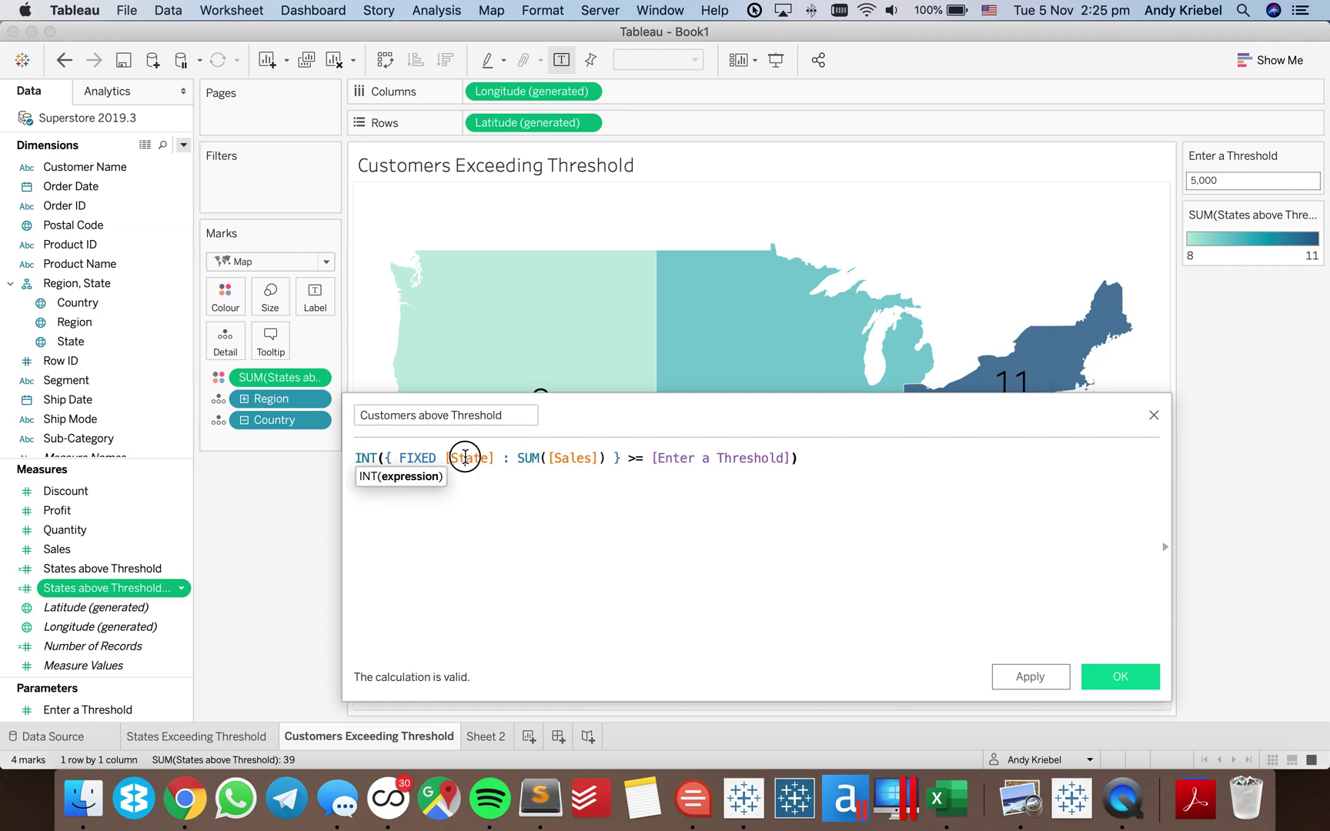
type("ew")
key("BackSpace")
key("BackSpace")
type("re")
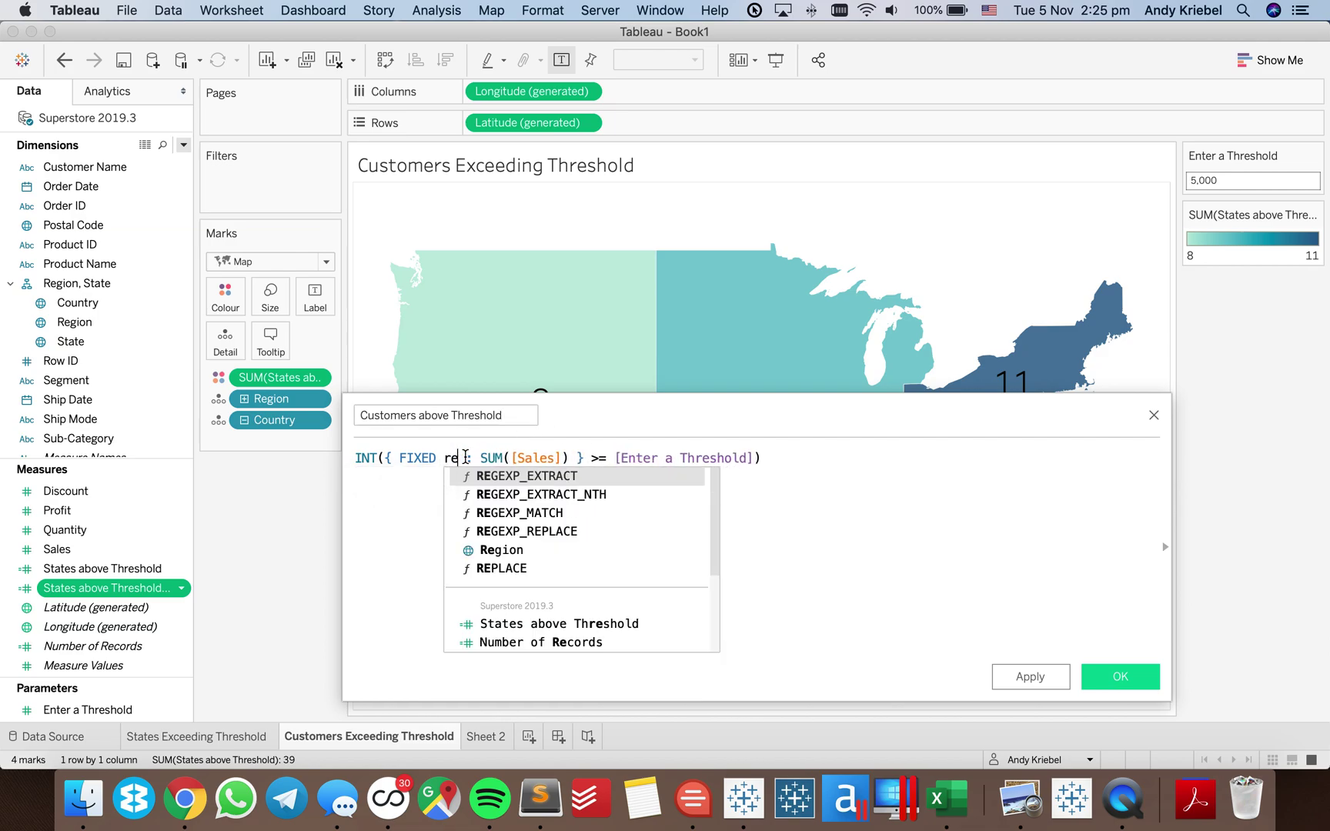
type("i")
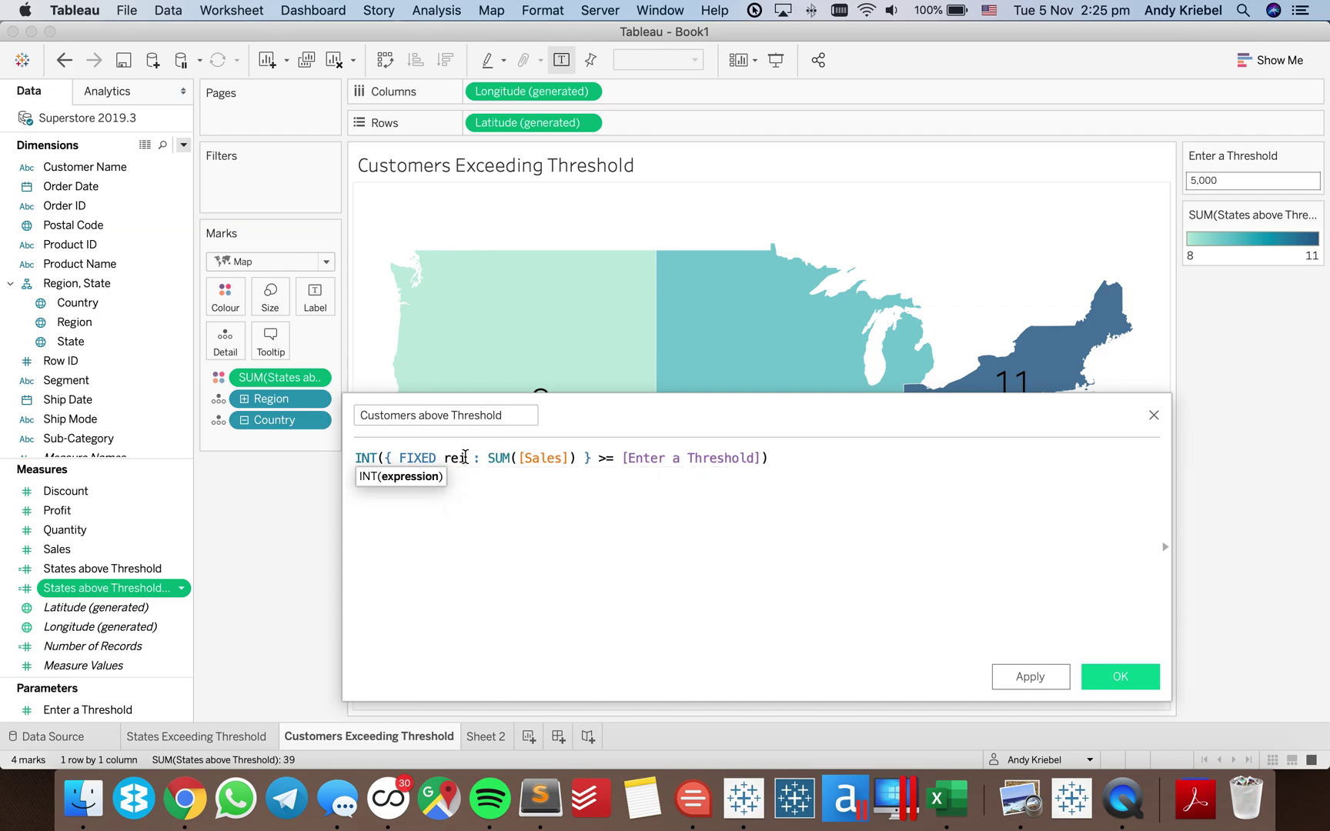
key("BackSpace")
type("gi")
key("Return")
type(", cus")
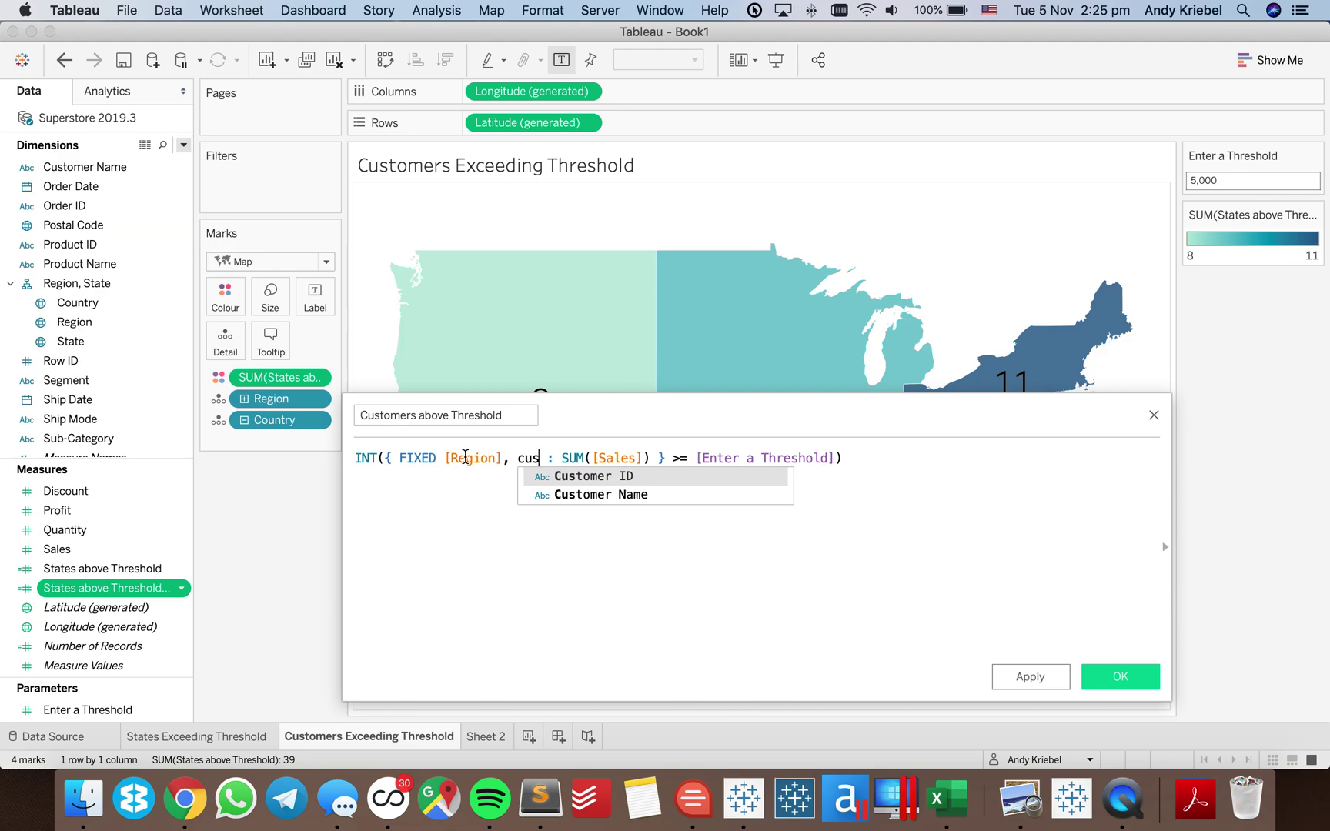
key("Down")
key("Return")
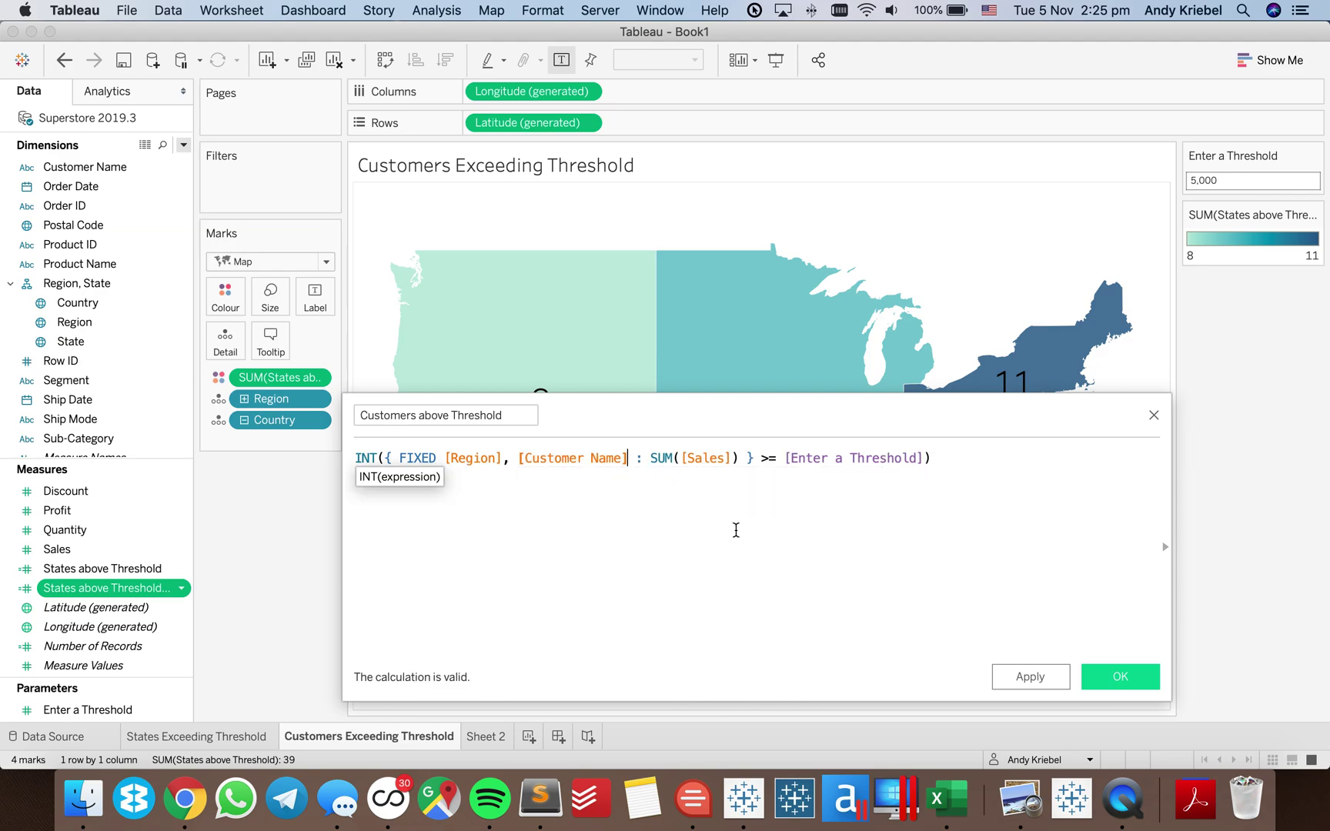
left_click(1113, 677)
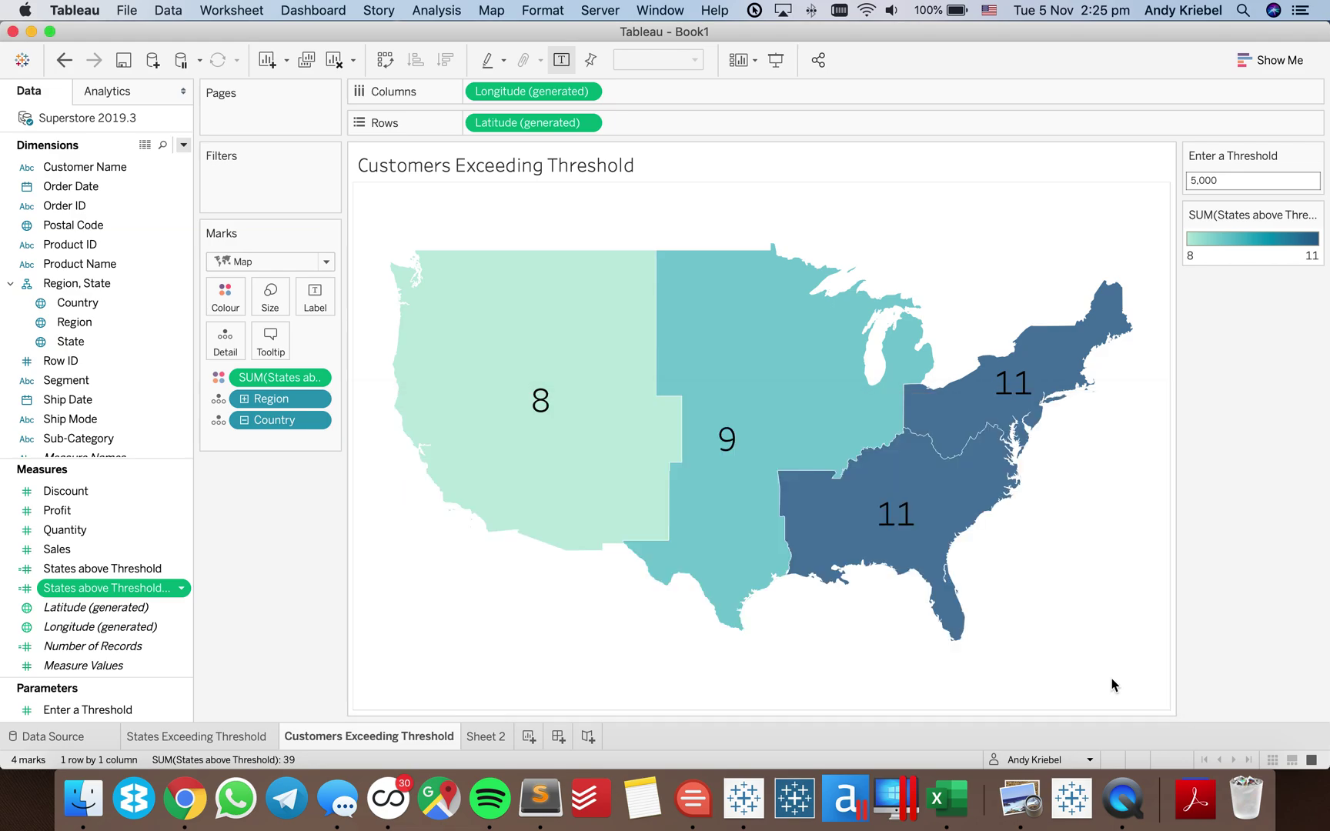
Replace the States above Threshold measure on the customers map's marks with Customers above Threshold
left_click(120, 493)
left_click_drag(121, 492, 283, 377)
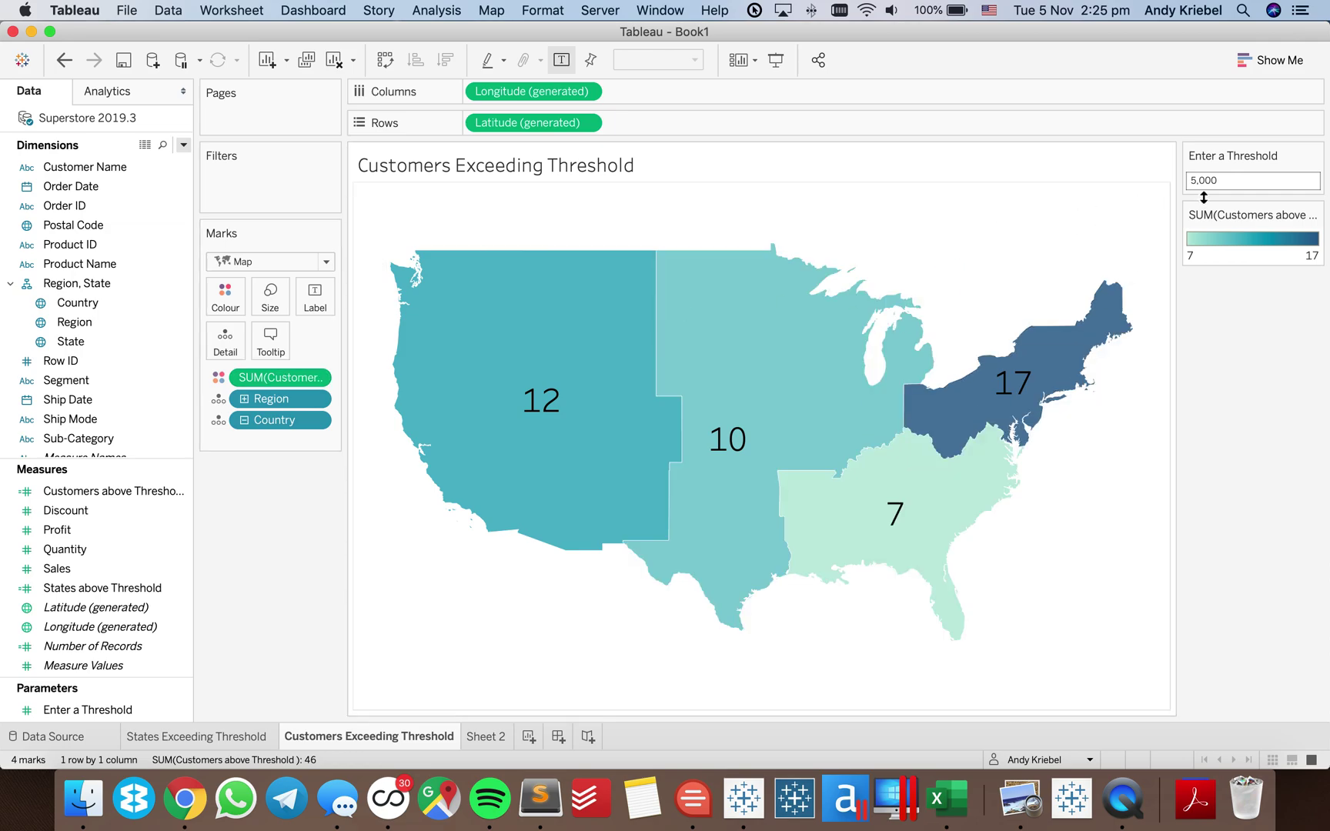
mouse_move(578, 435)
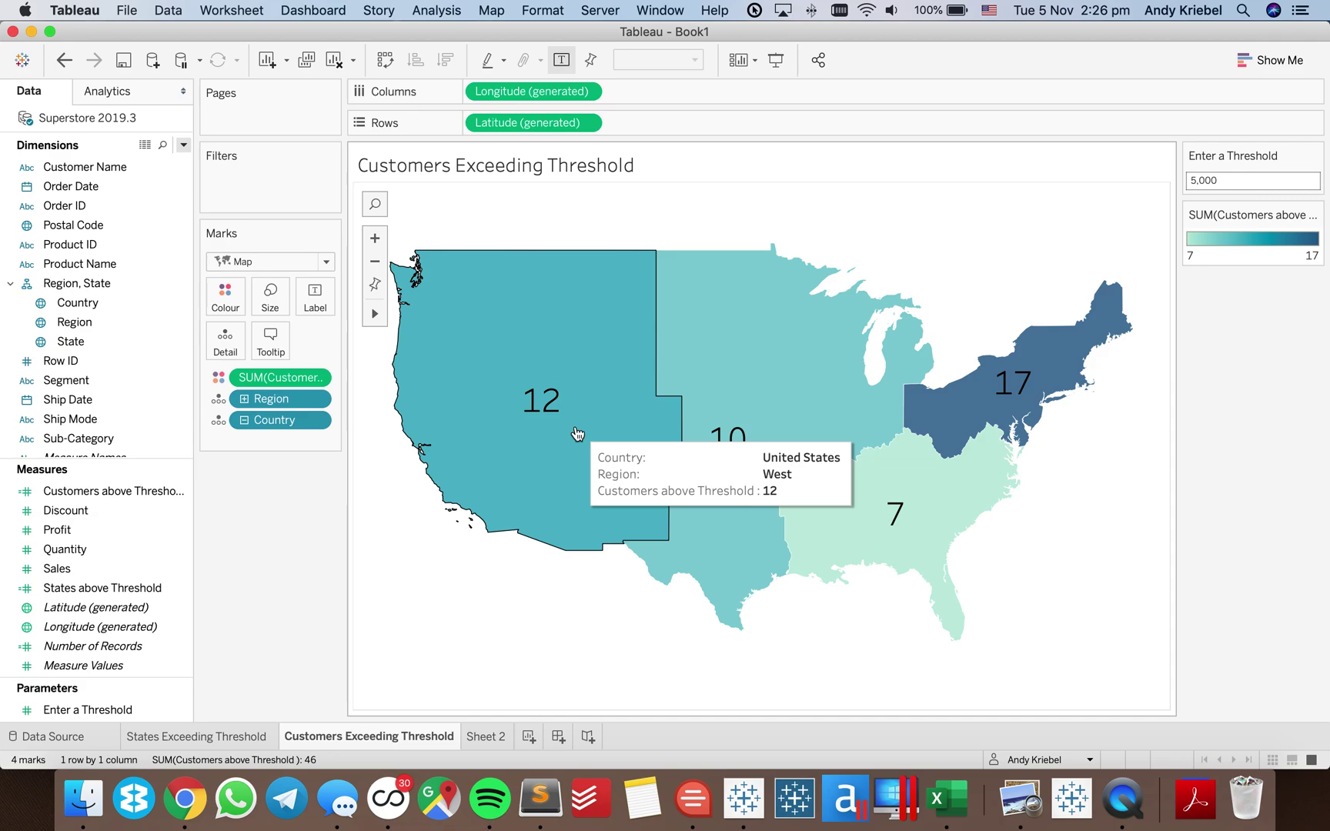
Set the Enter a Threshold parameter to 10,000 on the customers map
left_click(1227, 182)
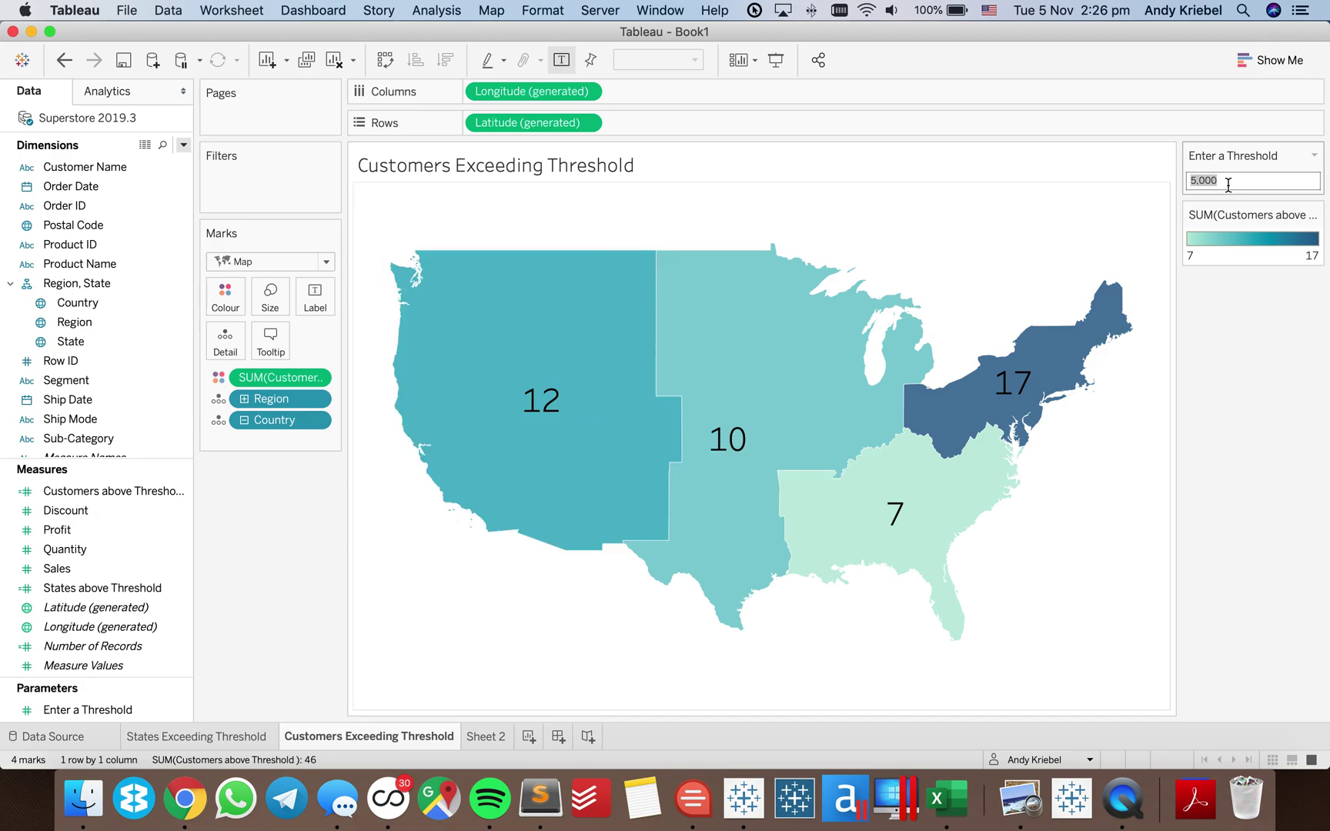
type("10k")
key("Return")
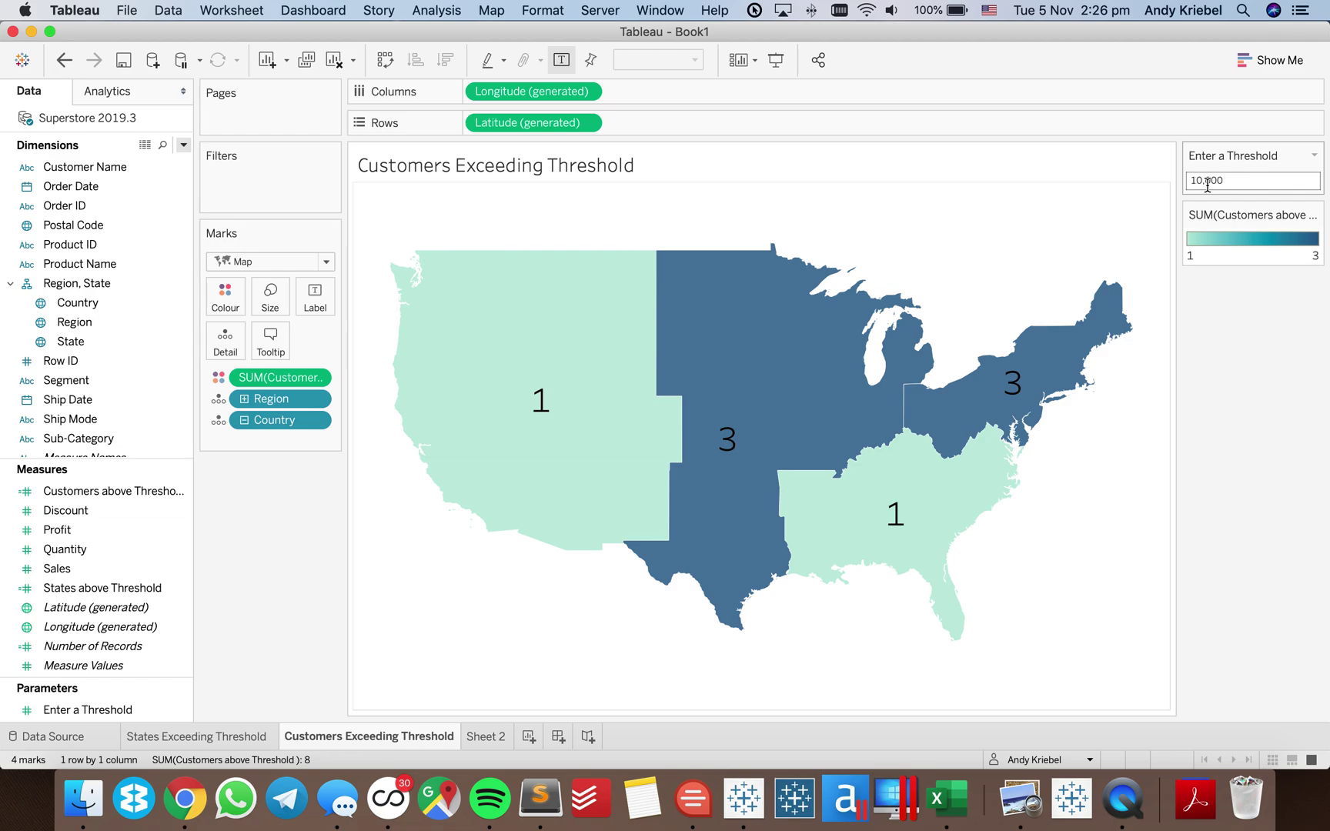
View the summary and full underlying data of the map's West region, and close the data window
left_click(574, 432)
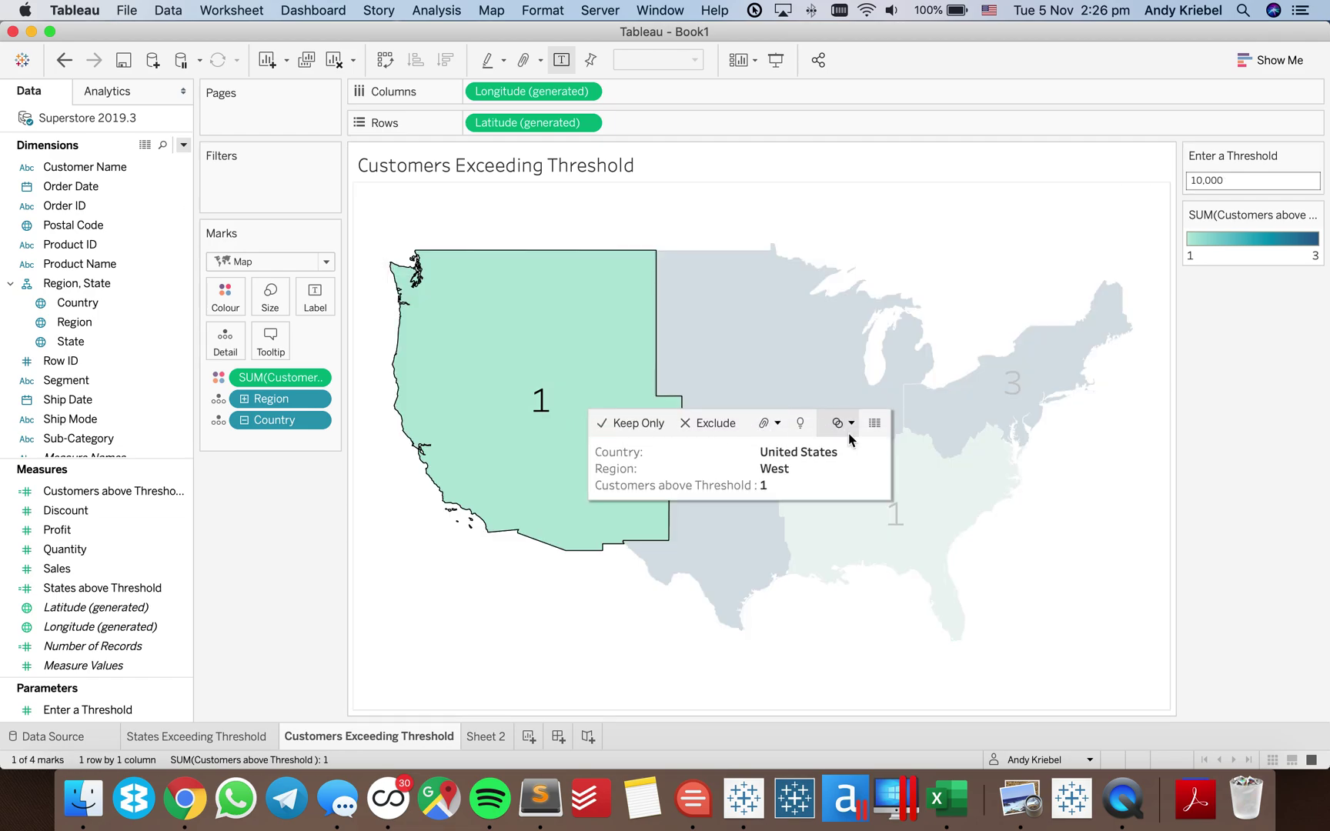
left_click(874, 422)
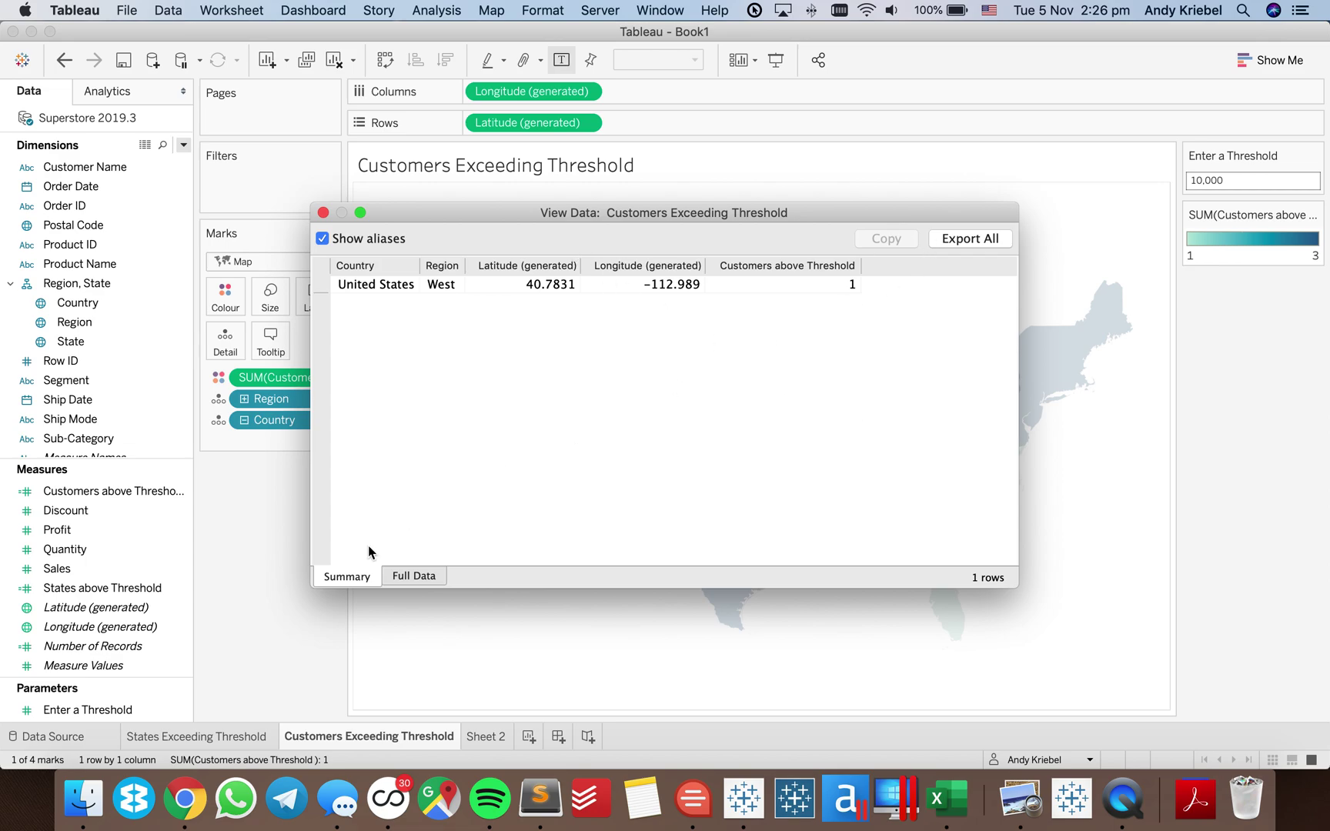
left_click(413, 577)
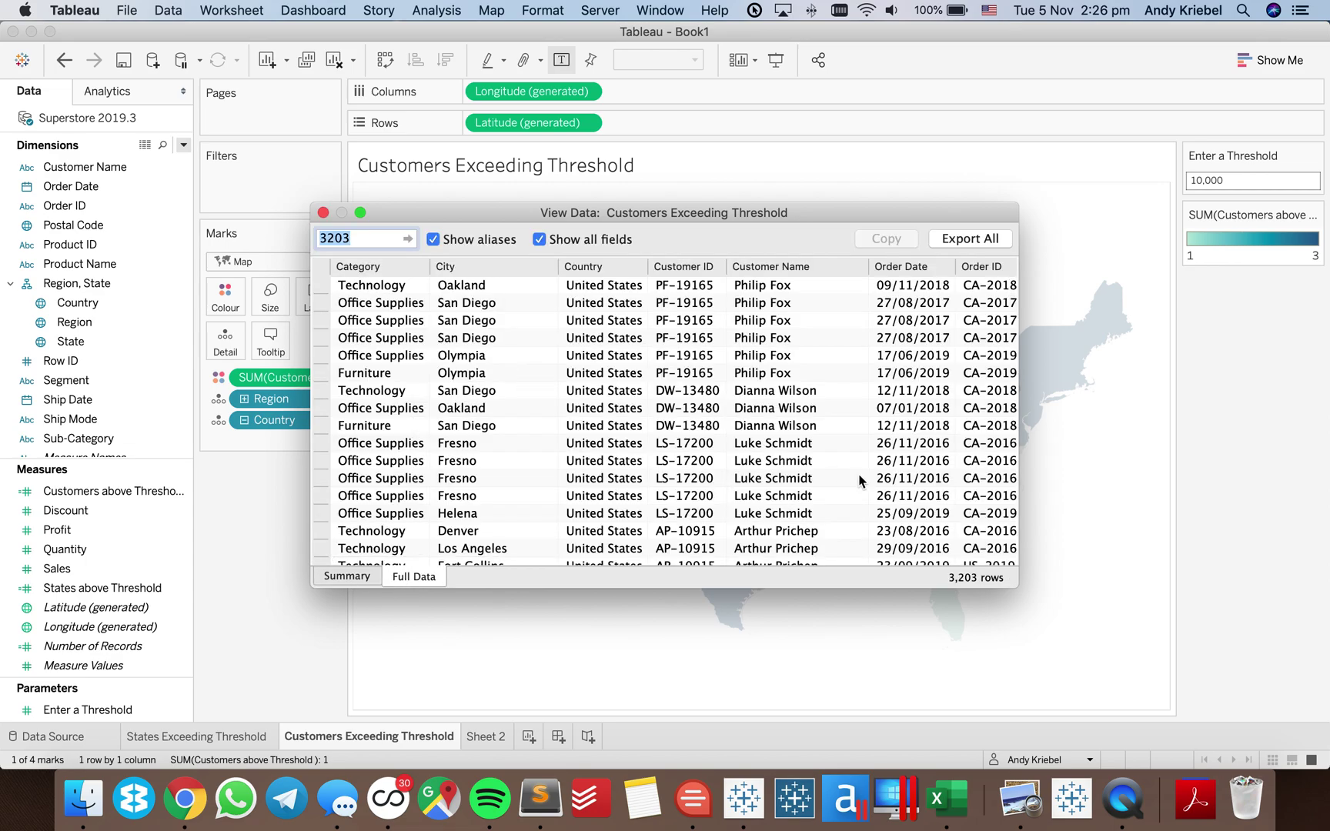
left_click(323, 213)
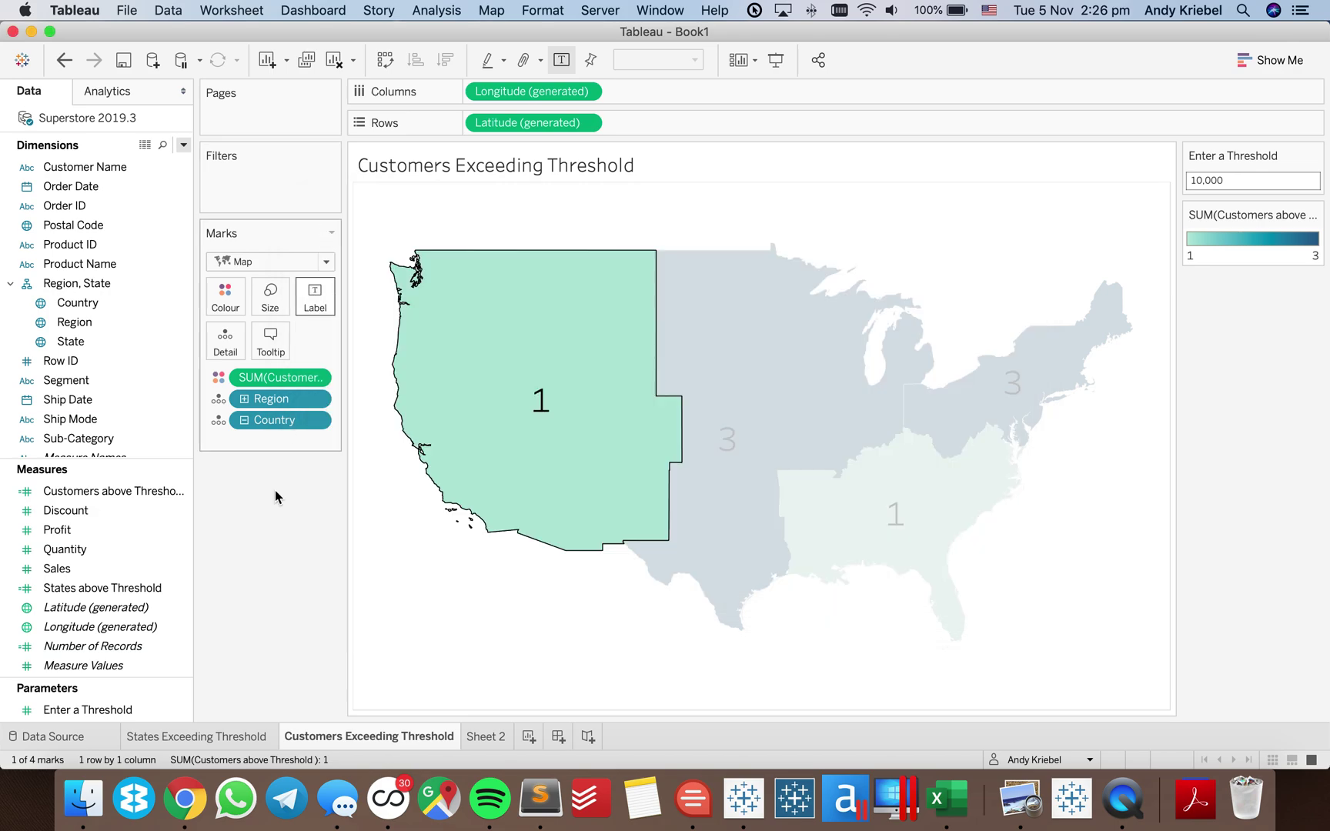
Filter Sheet 2 to the West region only
left_click(496, 737)
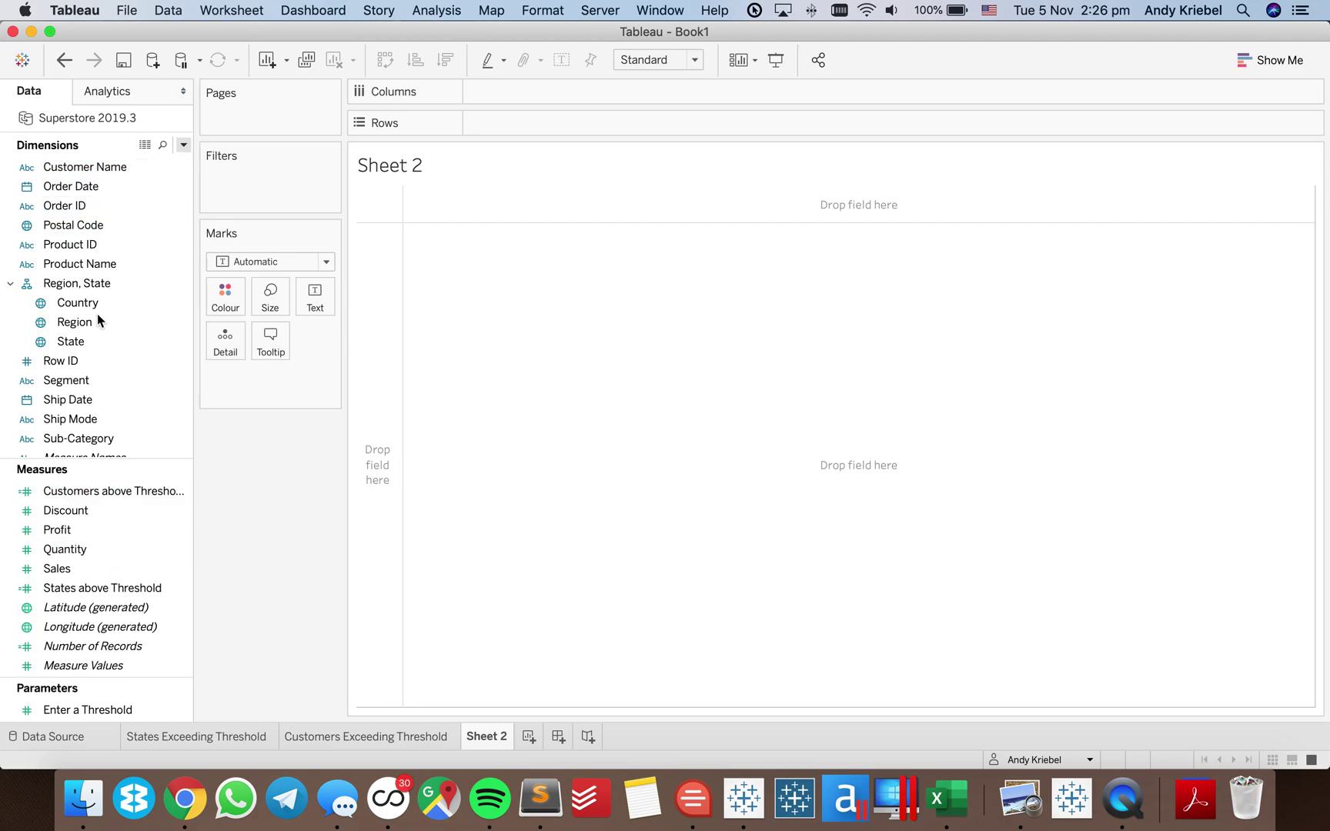
scroll(98, 371, "down", 1)
left_click_drag(91, 304, 287, 205)
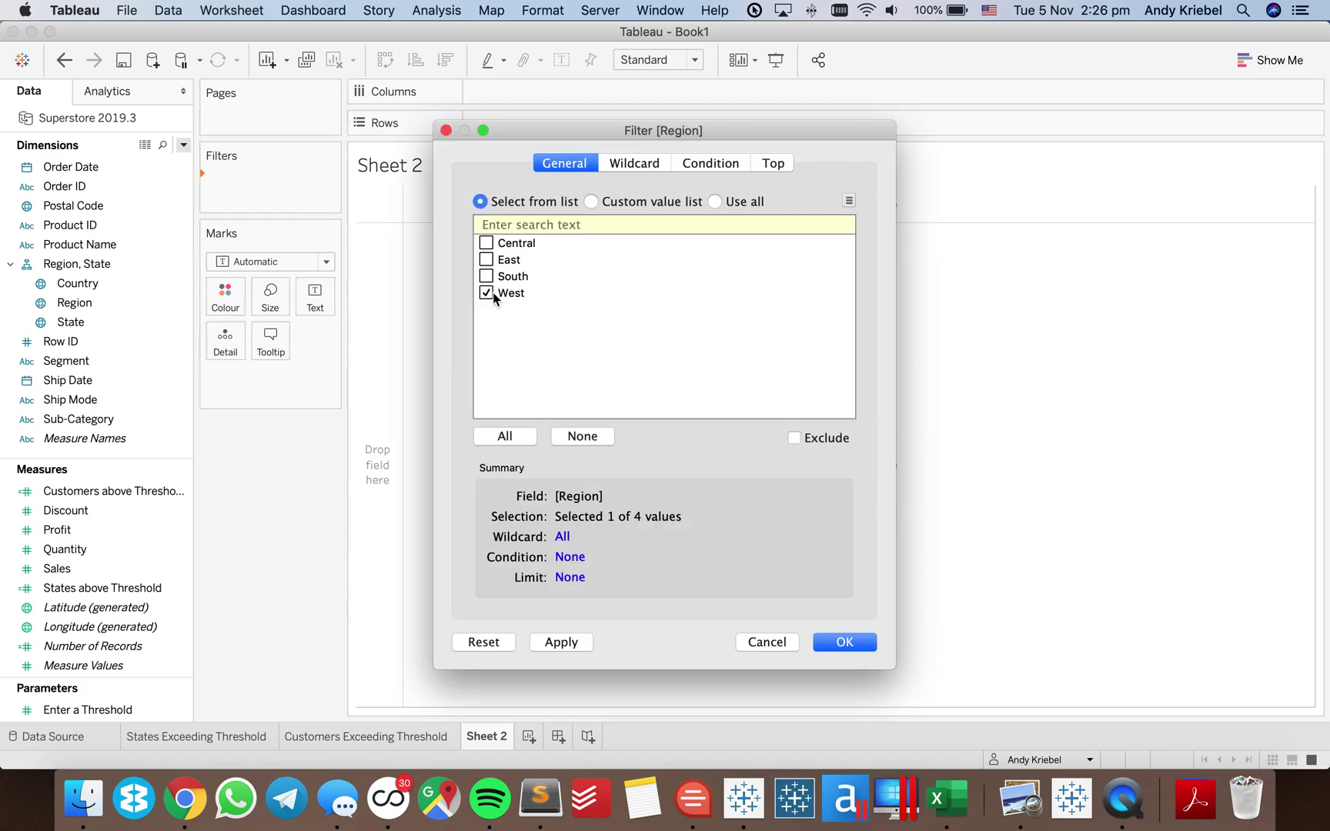
key("Return")
List total Sales by Customer Name on Sheet 2 and sort the customers in descending order of sales
scroll(150, 356, "up", 3)
left_click_drag(123, 225, 385, 246)
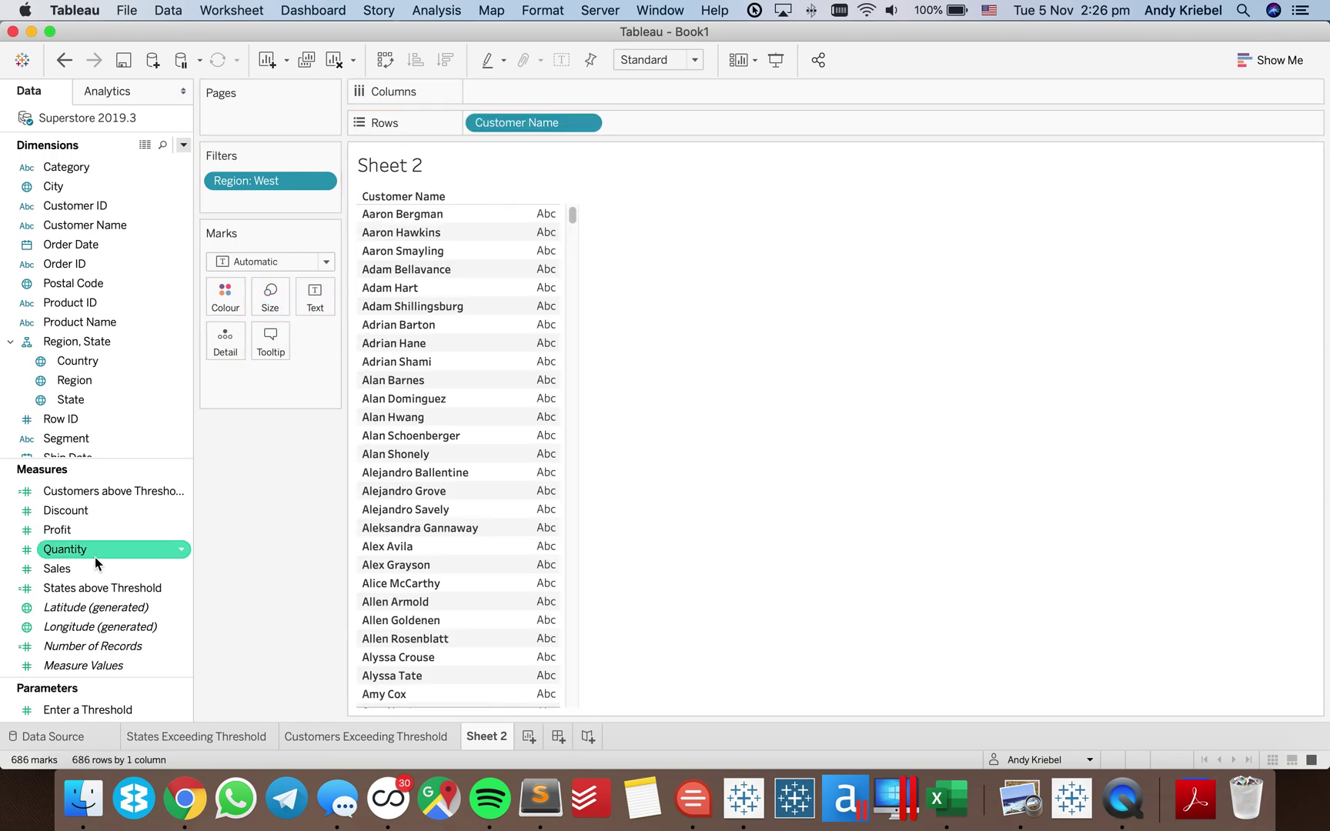
left_click_drag(98, 568, 542, 427)
left_click(445, 59)
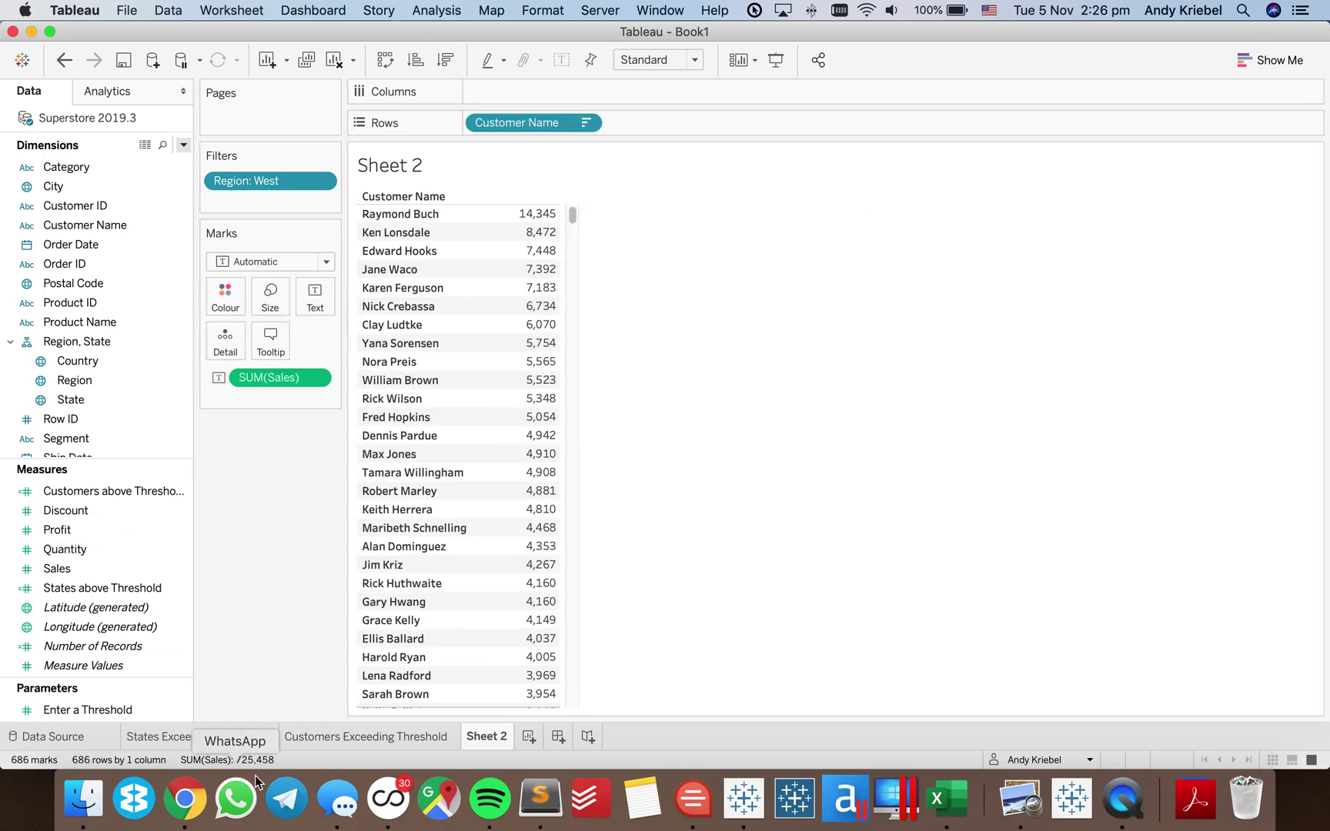
Compare the West count on the customers map with the highest customer sales value on Sheet 2
left_click(341, 738)
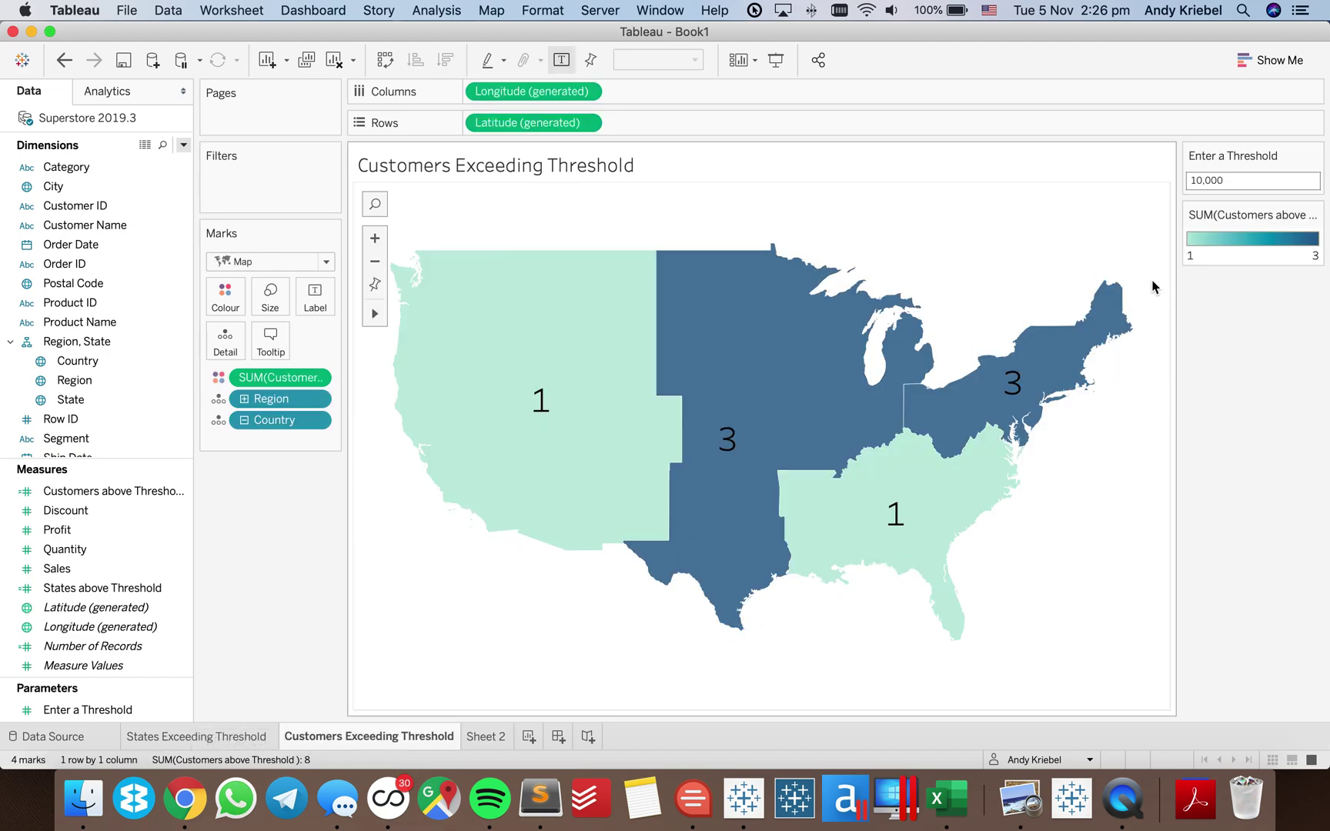
left_click(488, 736)
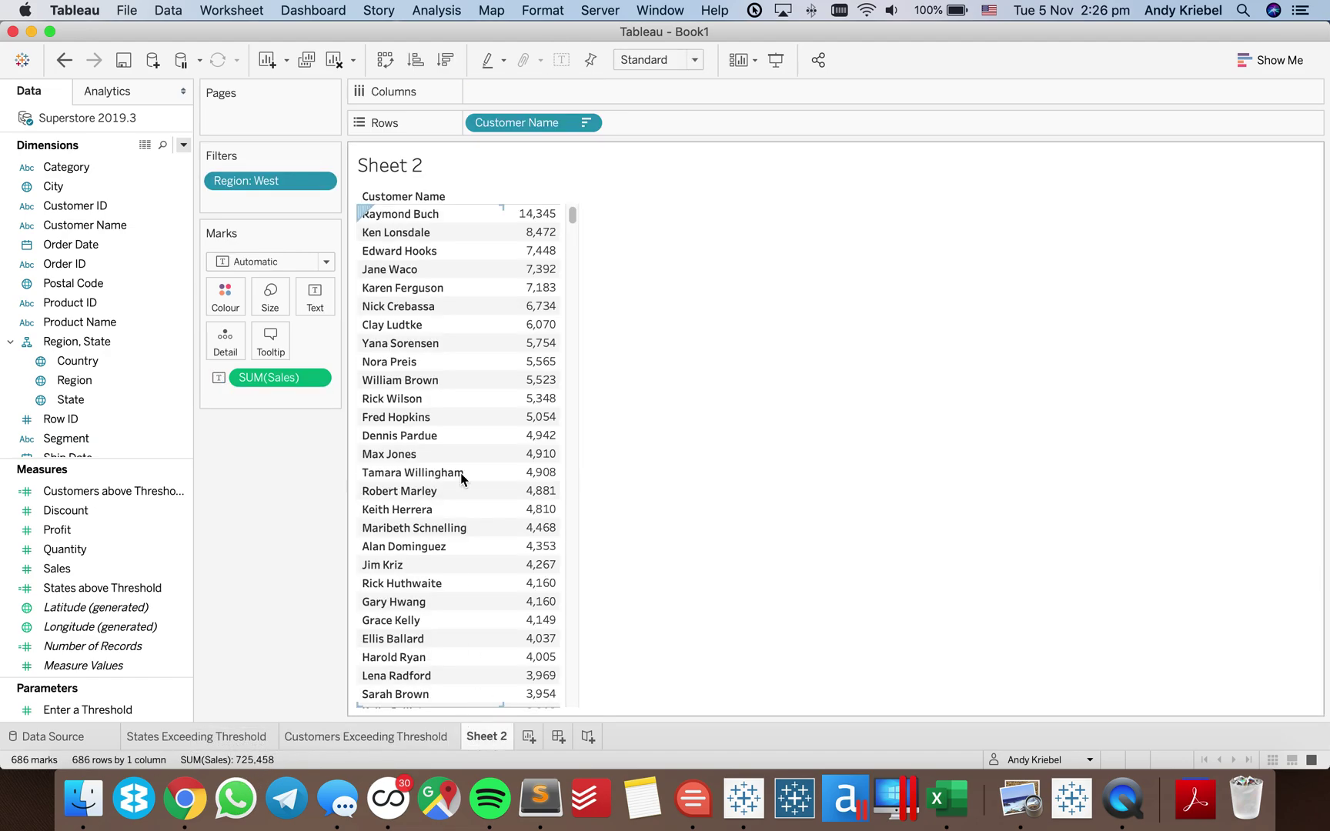
left_click(531, 215)
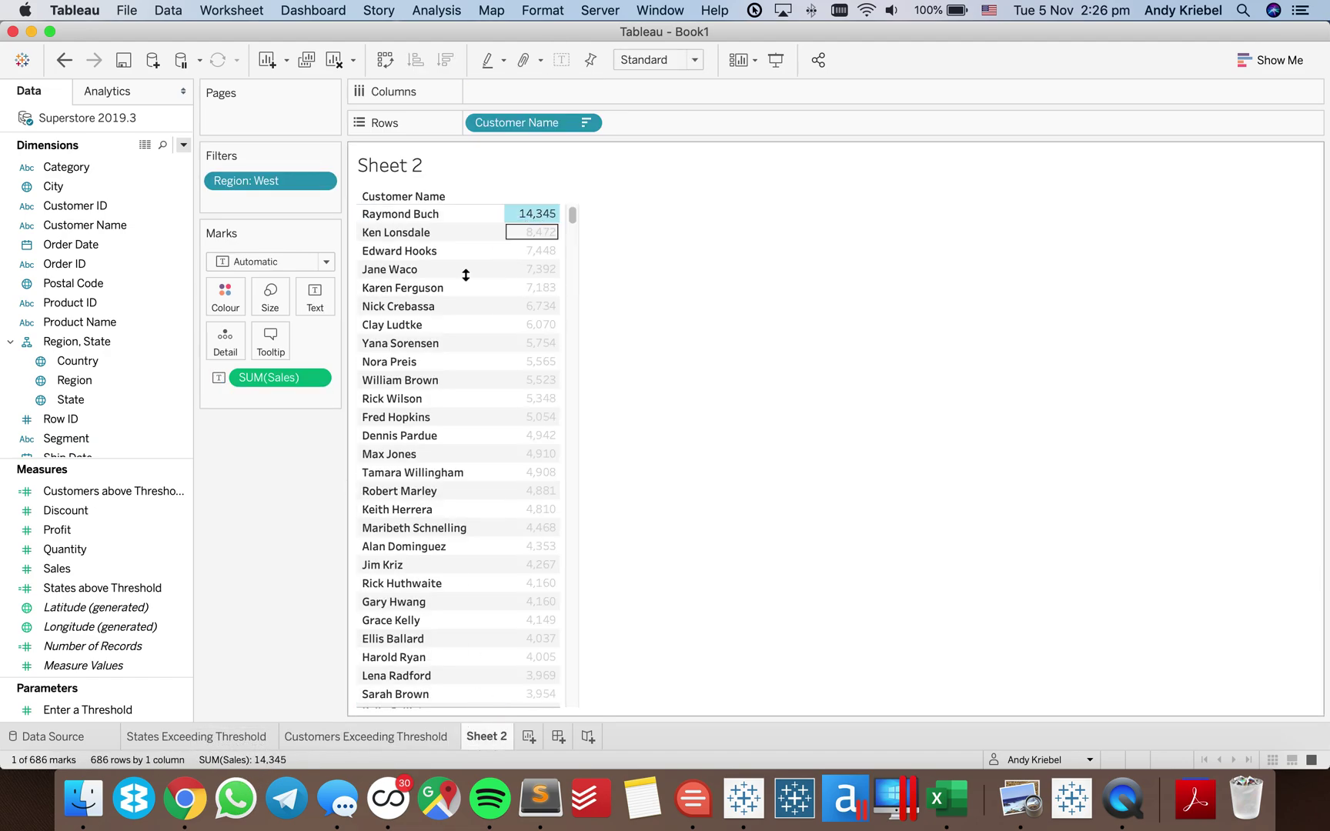
Delete the Sheet 2 worksheet from the workbook
left_click(286, 460)
right_click(491, 742)
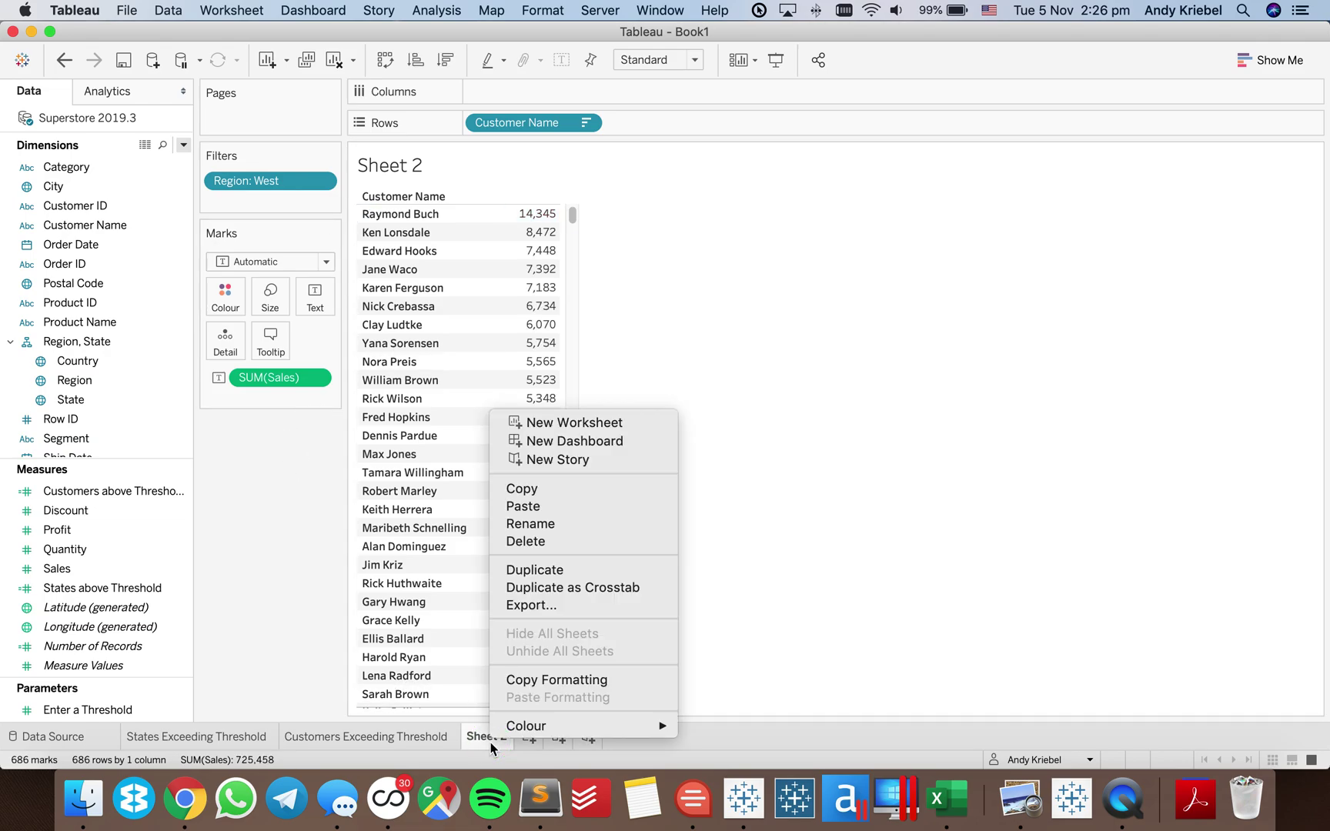
left_click(408, 560)
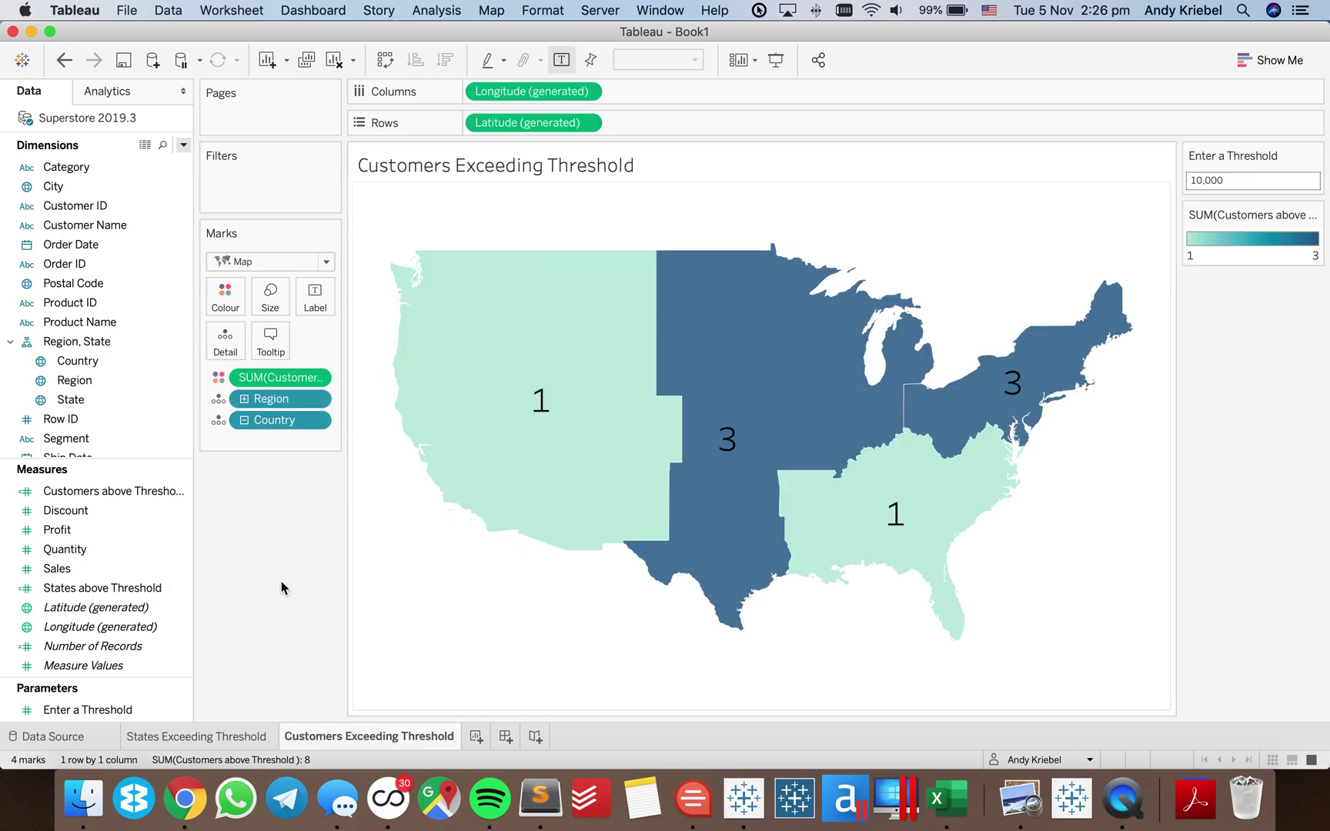
Create a new worksheet plotting average Discount on the rows against total Profit on the columns
left_click(476, 736)
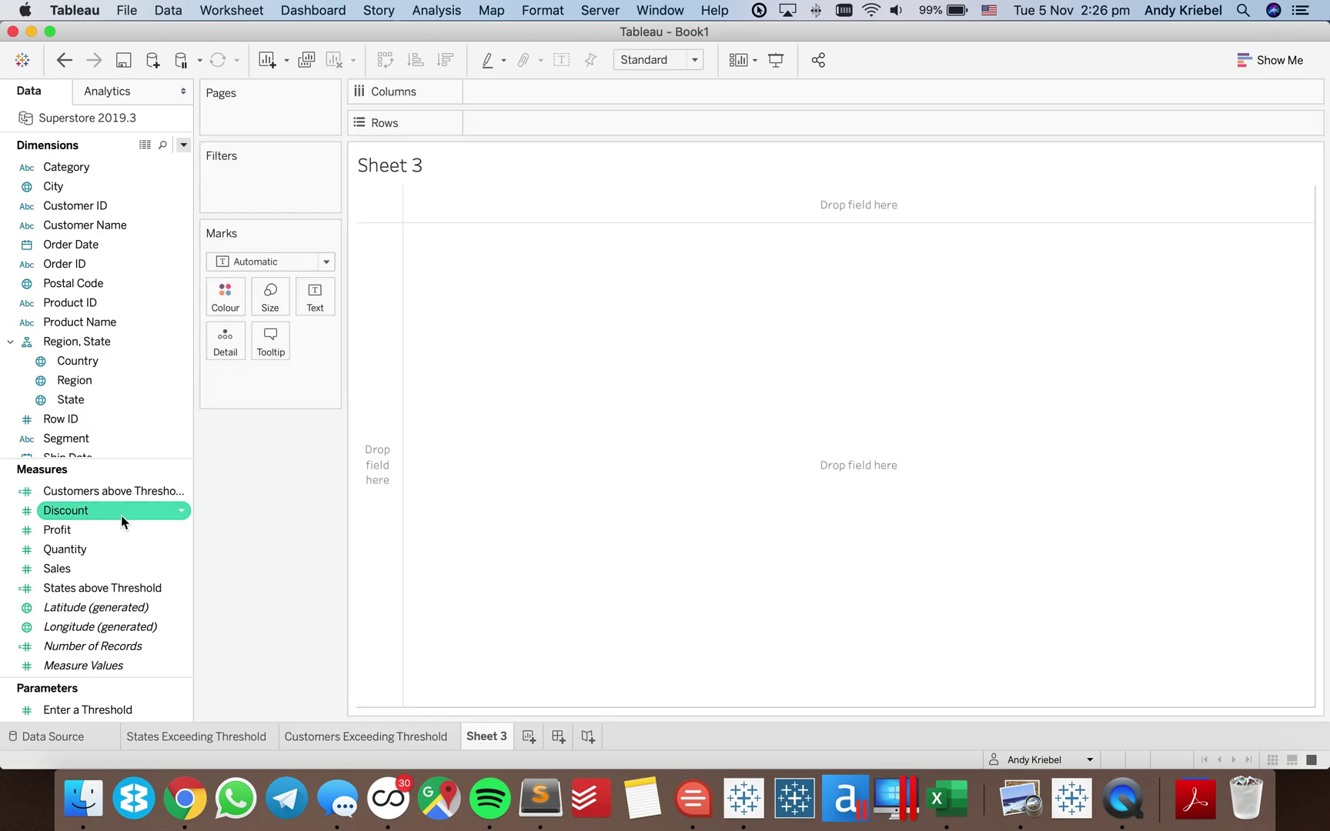
left_click_drag(121, 522, 528, 124)
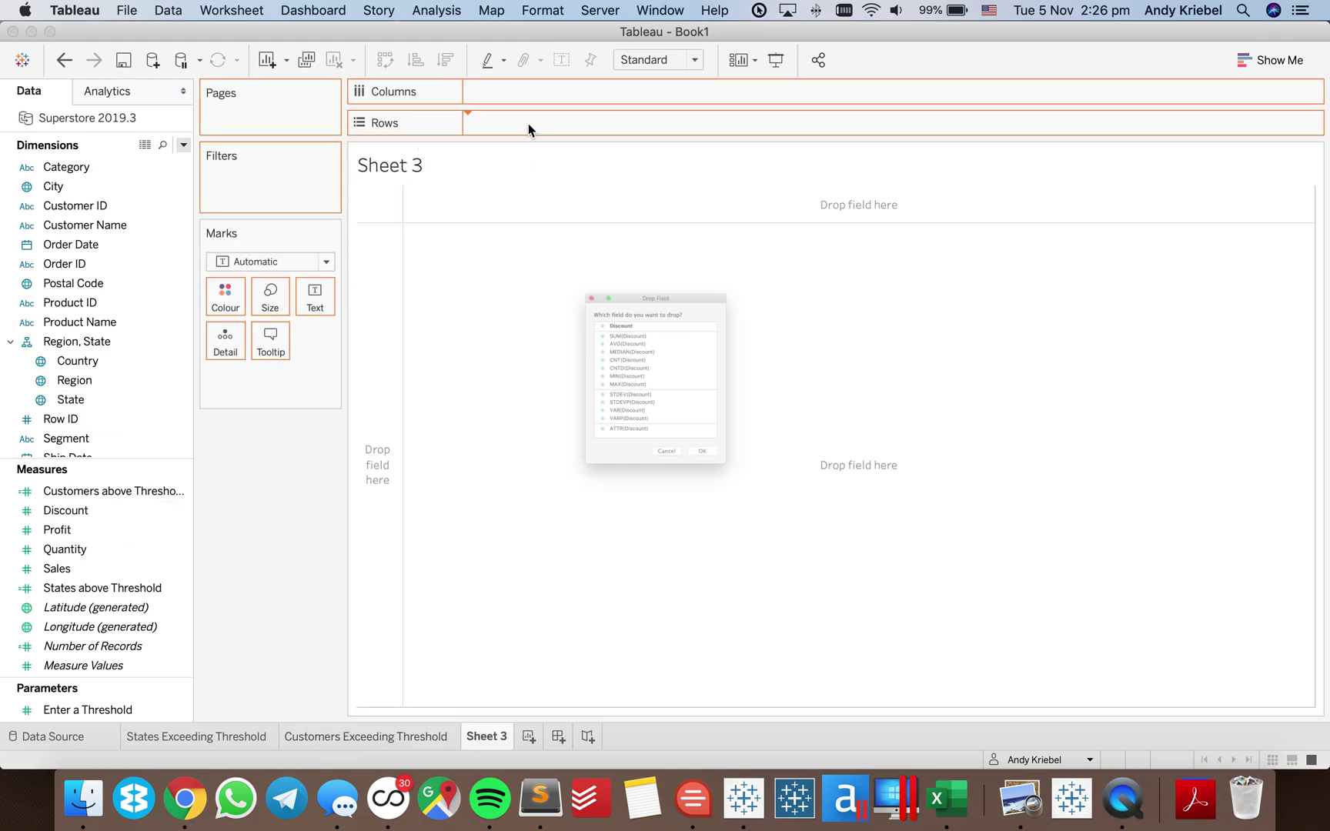
left_click(593, 319)
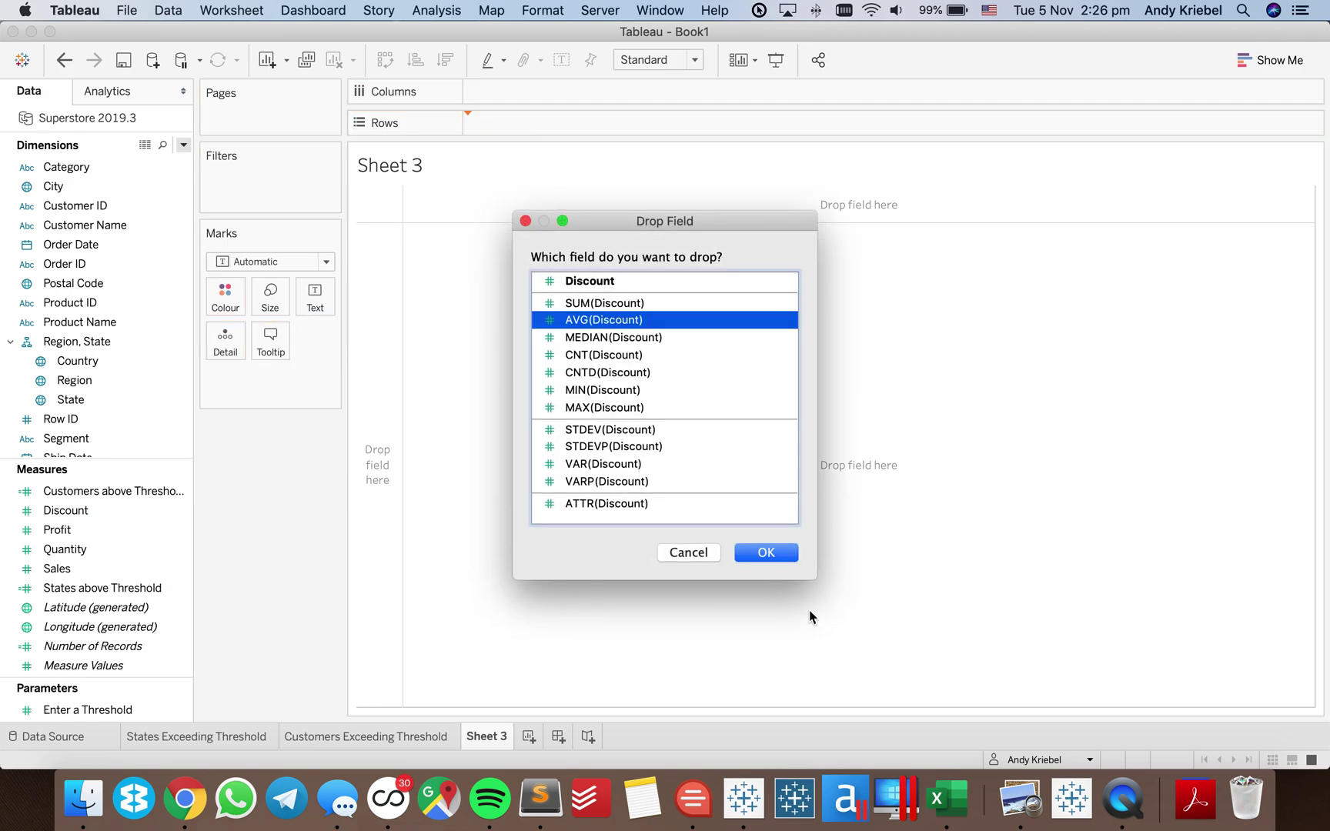
left_click(766, 553)
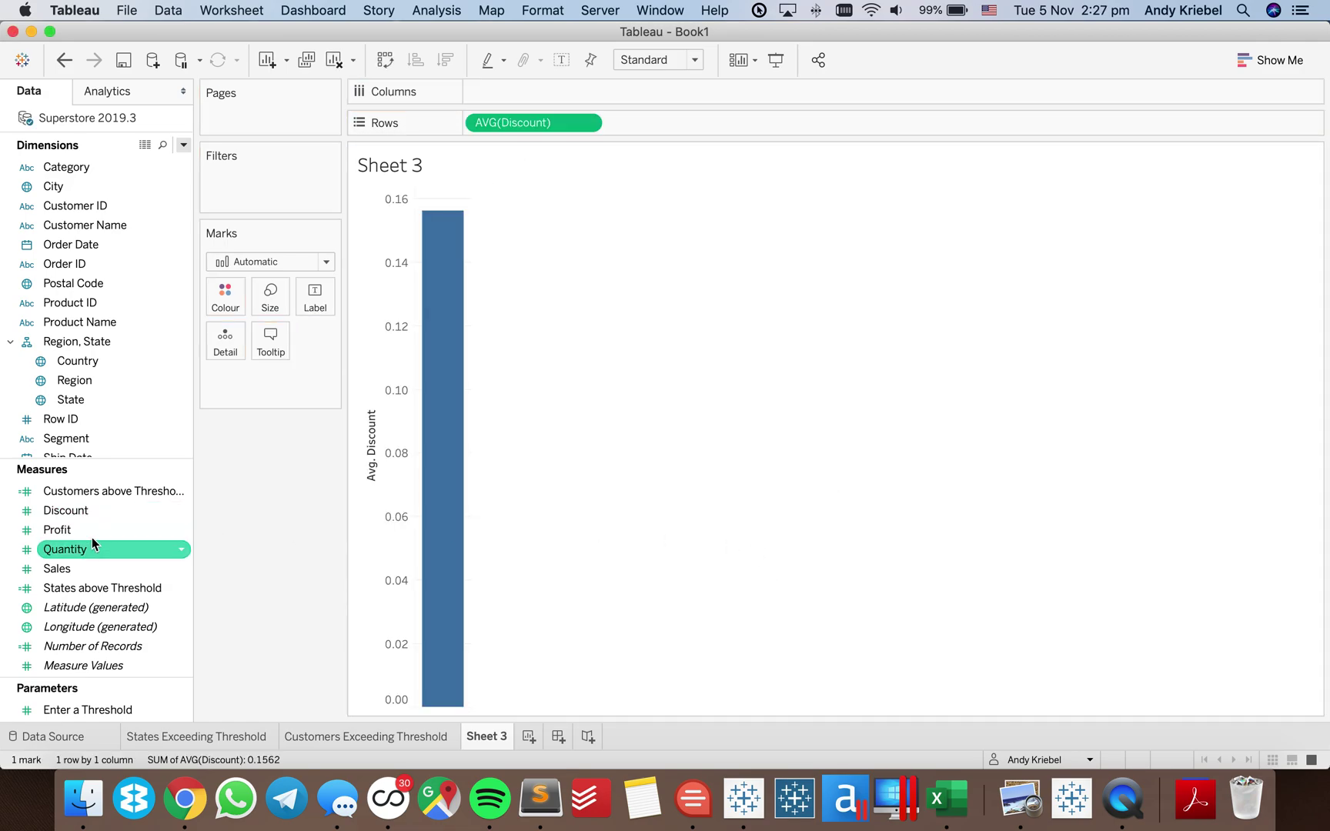
left_click_drag(94, 531, 570, 92)
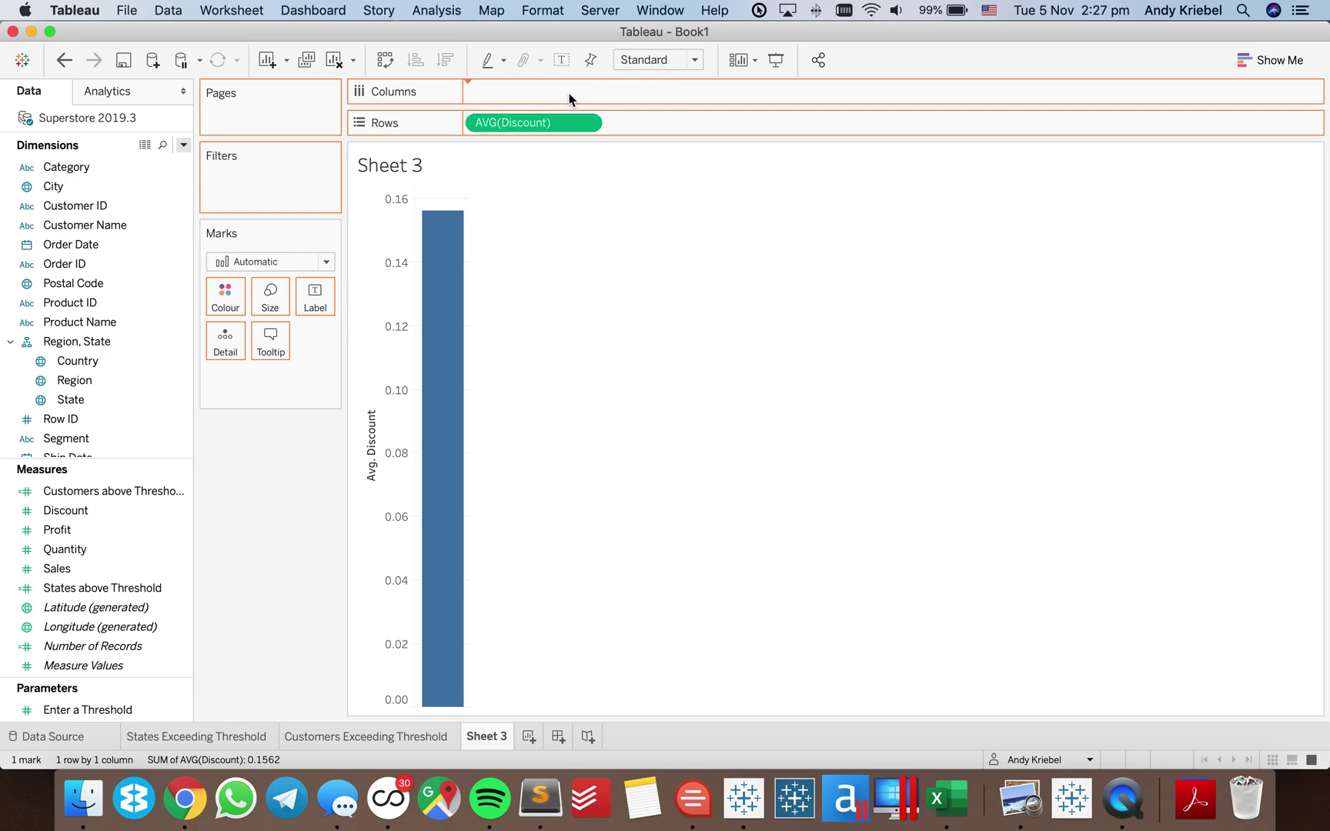
Start a new parameter named Select Level of Detail with the String data type and a list of allowable values
scroll(108, 417, "down", 3)
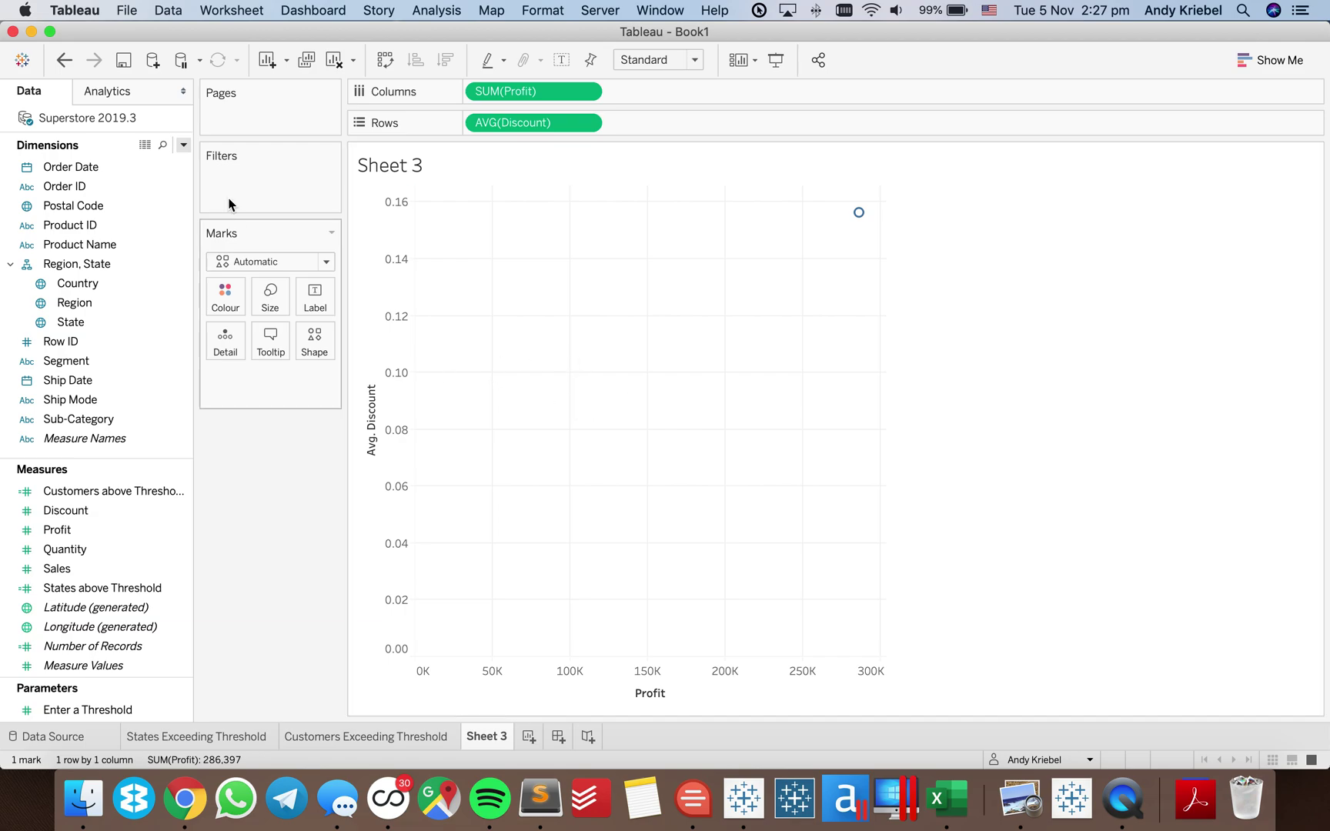
left_click(183, 145)
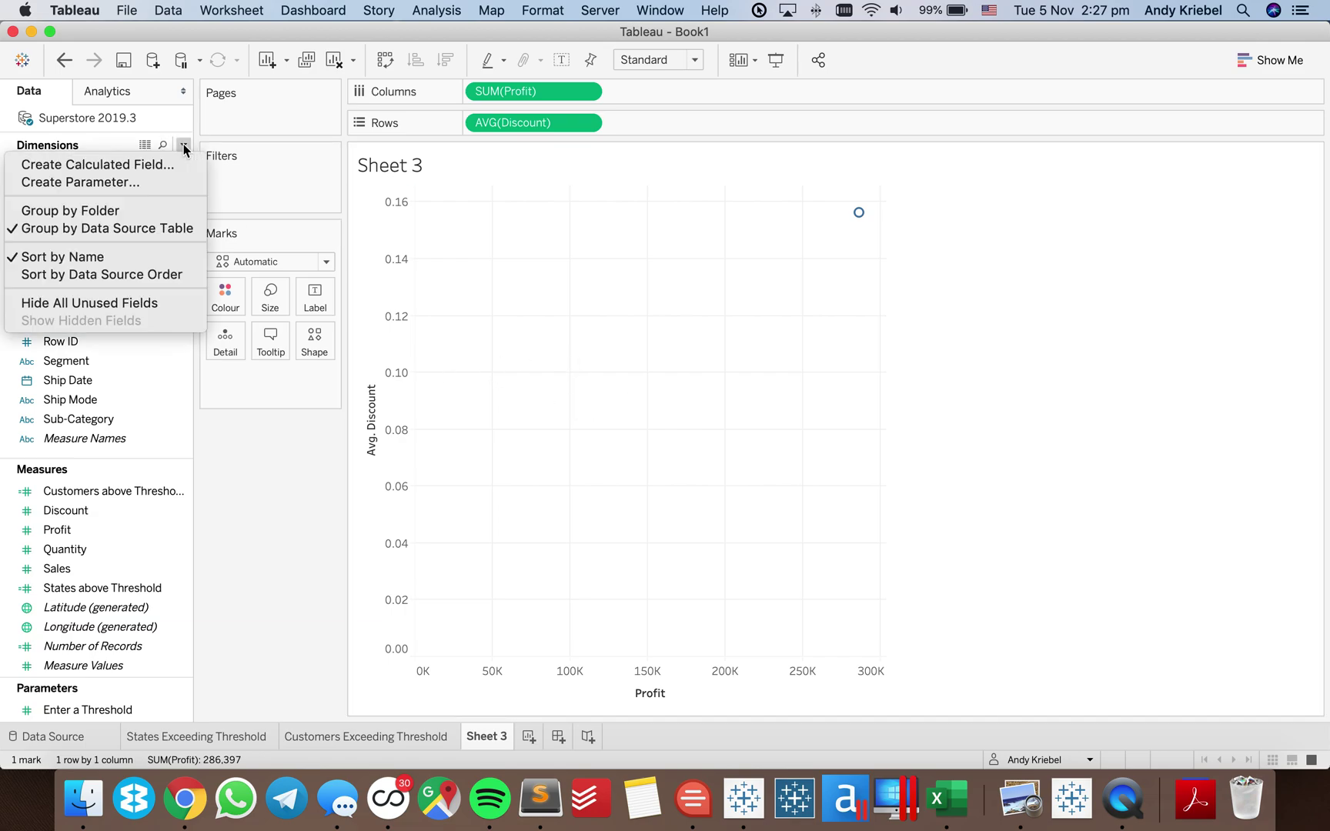
left_click(154, 182)
type("Select")
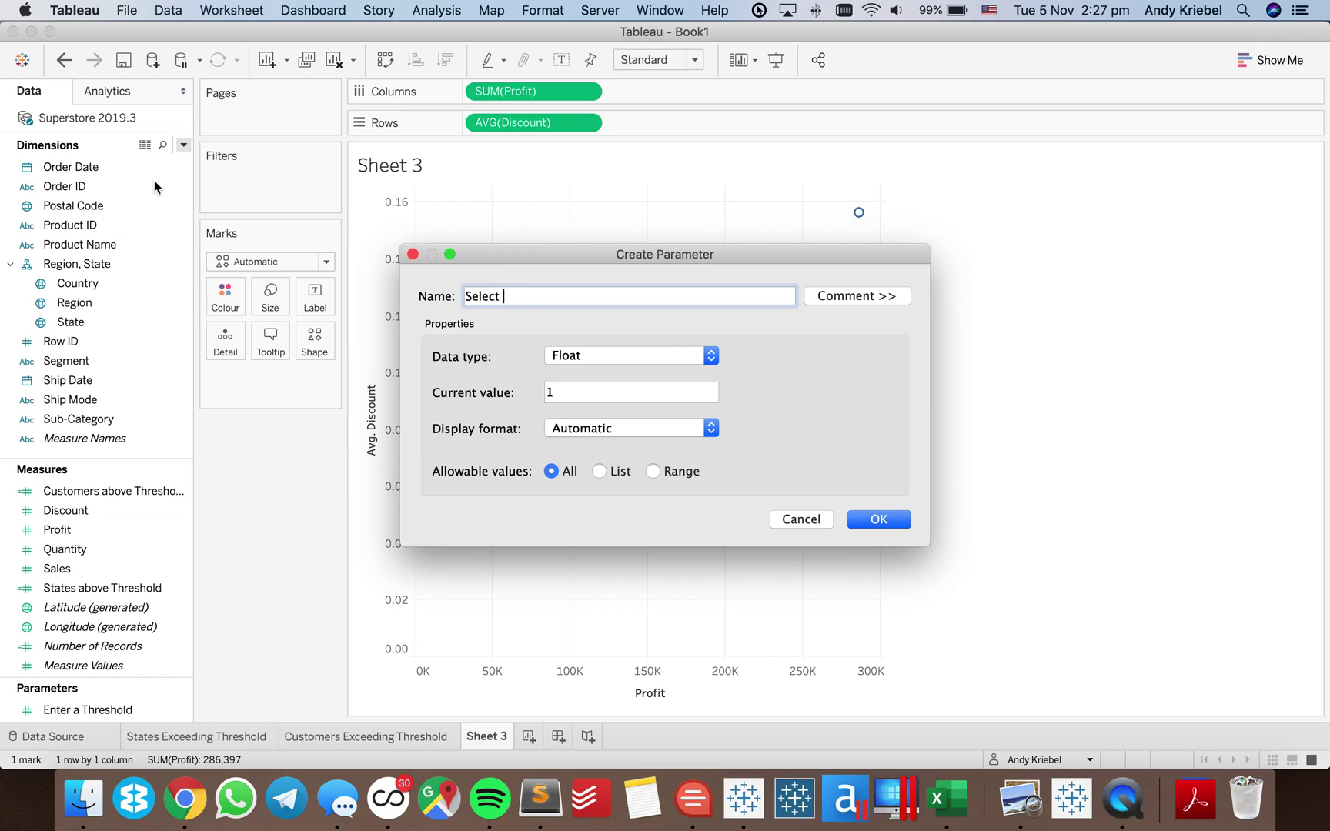
type("Detail")
left_click(594, 357)
left_click(592, 390)
left_click(599, 471)
Fill the parameter's list with State, Sub-Category and Customer Name and save the parameter
left_click(479, 556)
type("State")
key("Return")
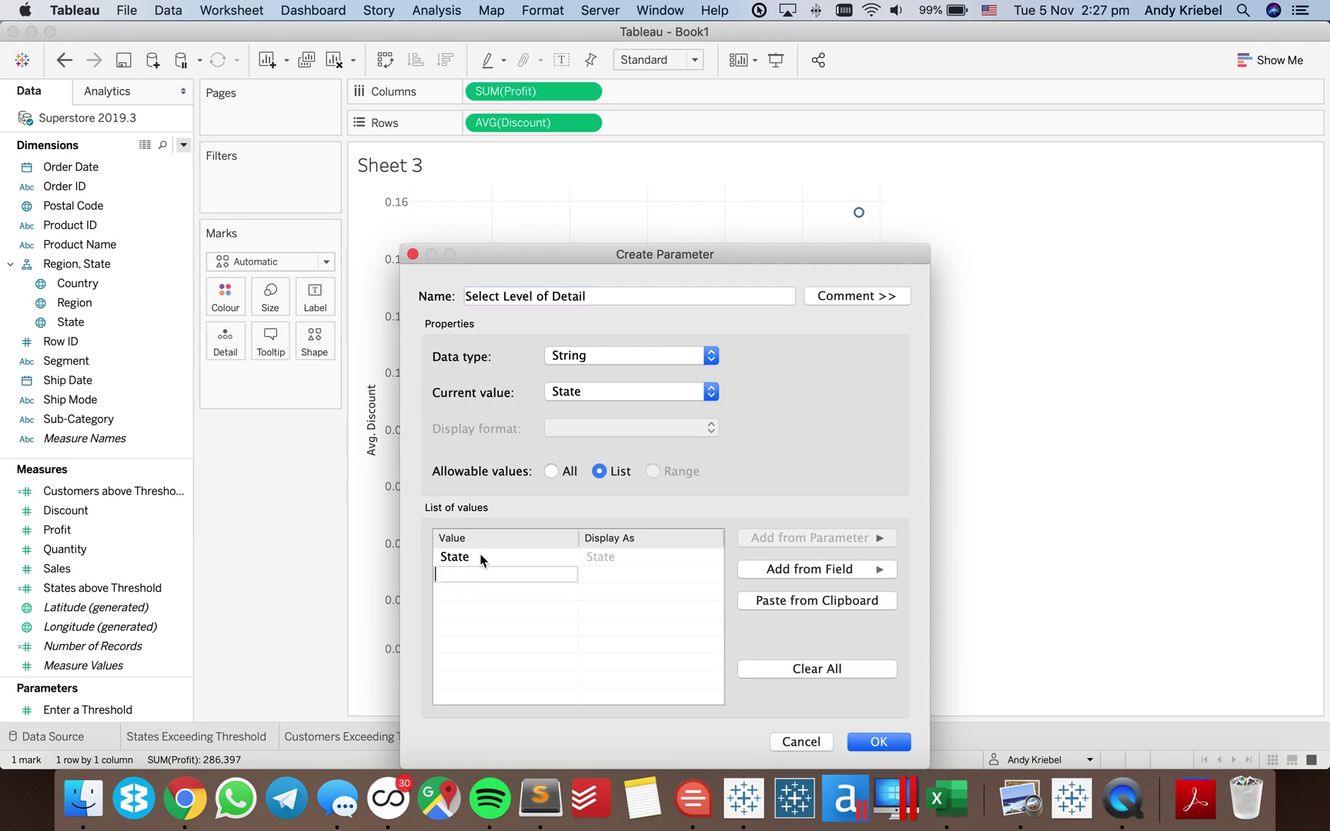
type("Sub-Category")
key("Return")
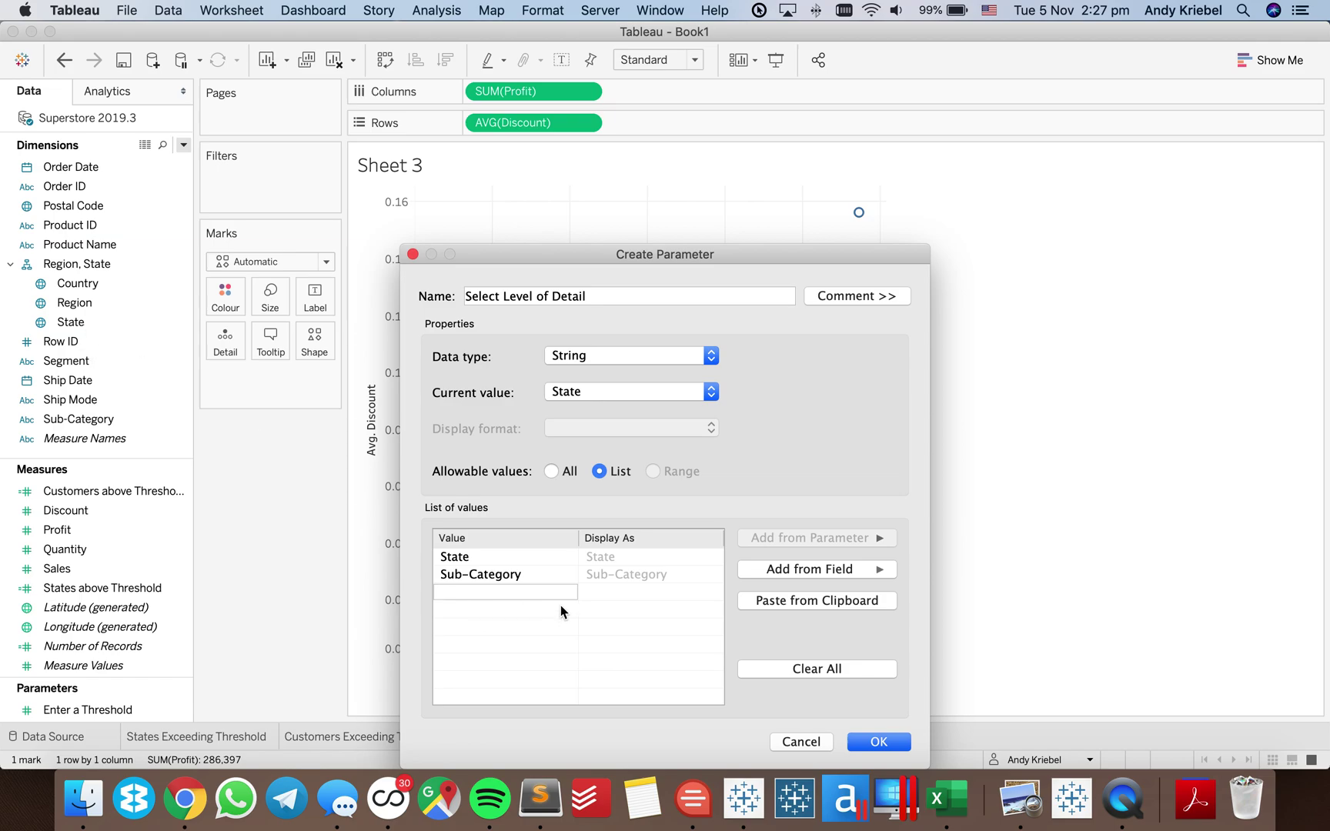
type("Customer Name")
key("Return")
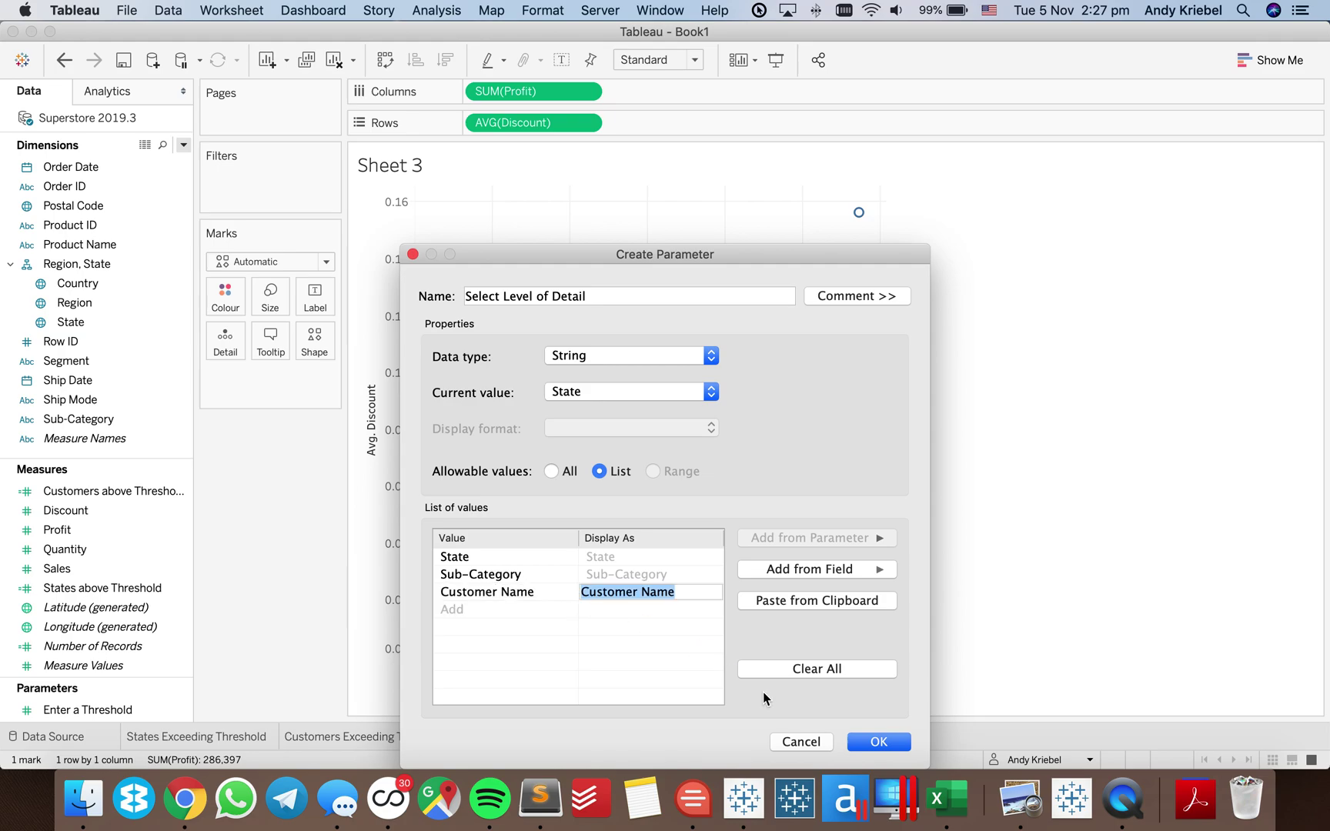
left_click(886, 748)
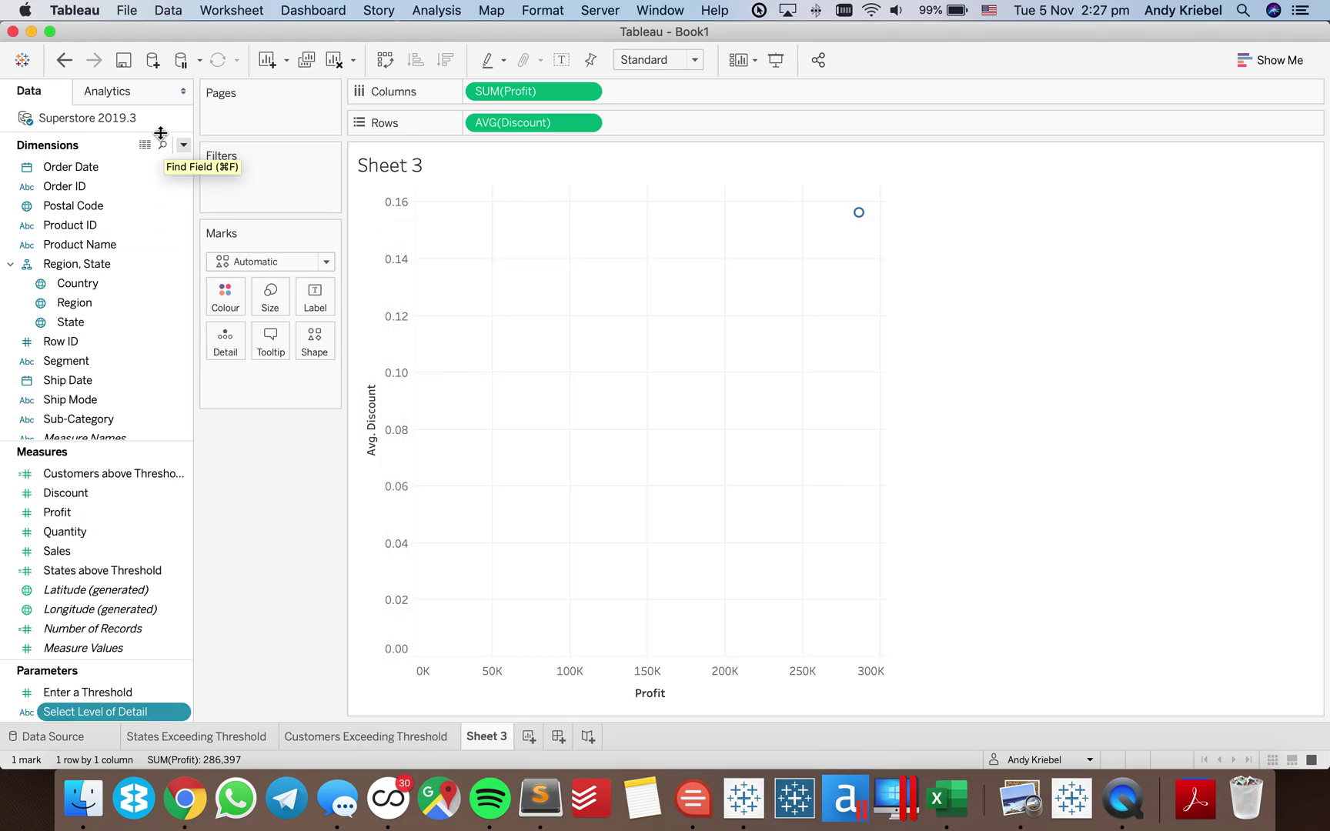
Start a new calculated field and name it Dimension Selected
left_click(183, 146)
left_click(162, 166)
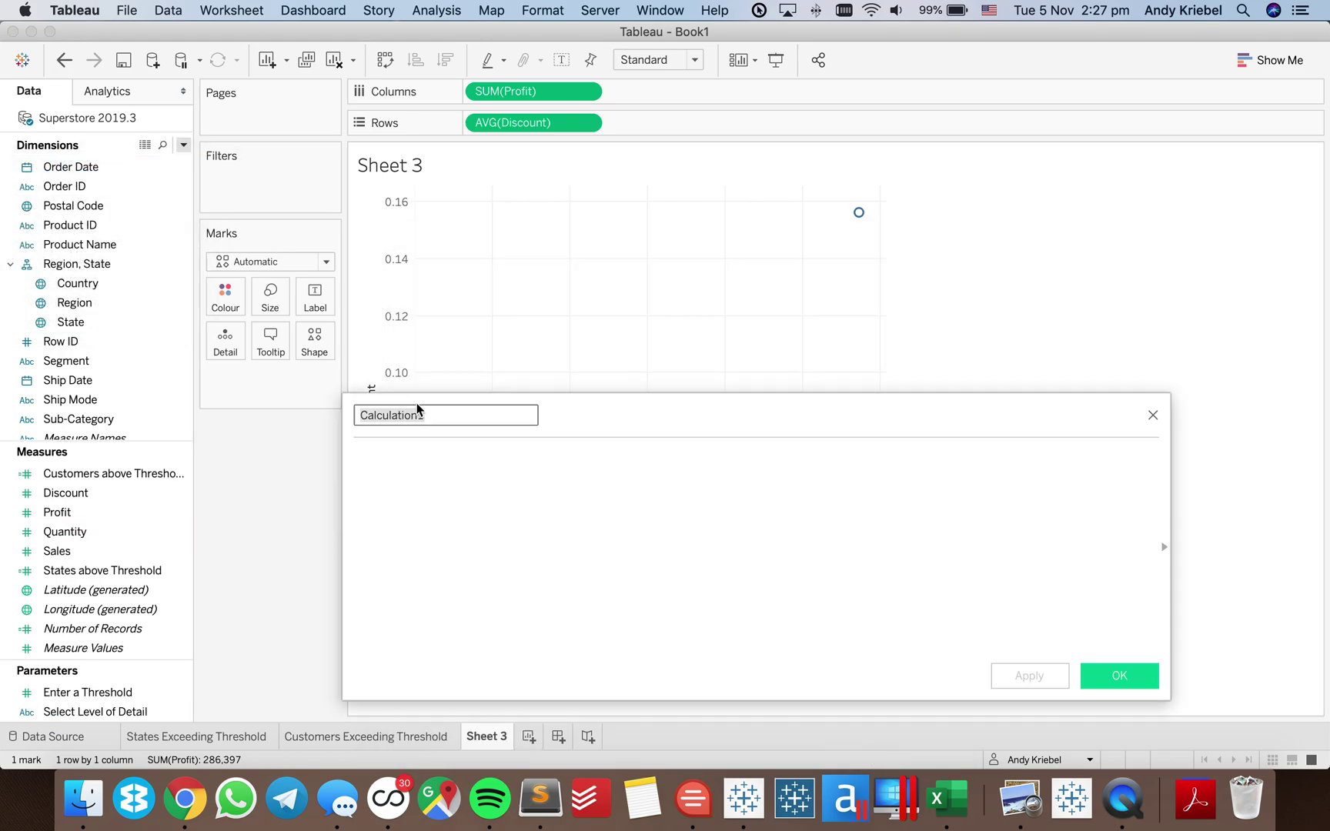
type("Level of")
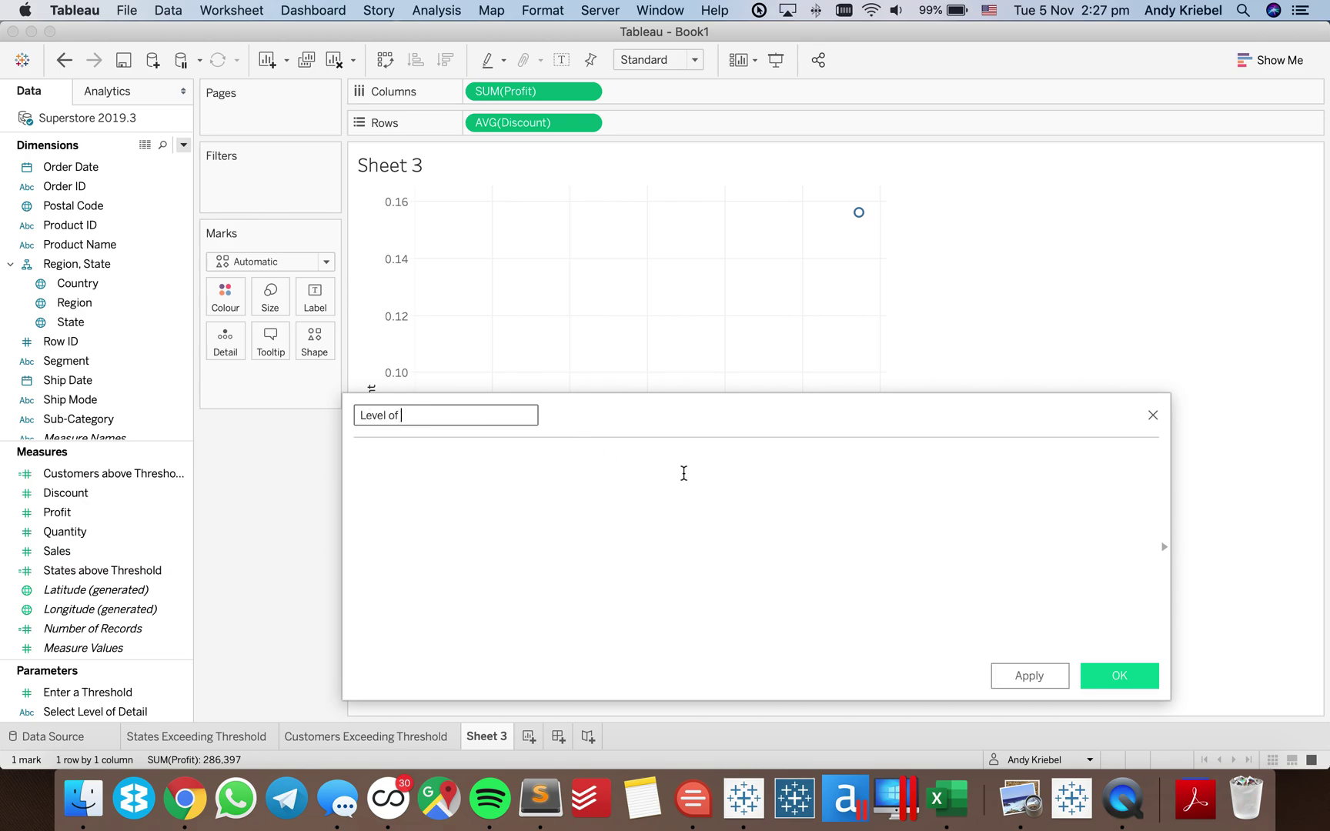
key("super+a")
type("Dimenion")
key("BackSpace")
key("BackSpace")
key("BackSpace")
type("sion Selected")
Begin the Dimension Selected formula with CASE [Select Level of Detail]
left_click(531, 605)
type("IF")
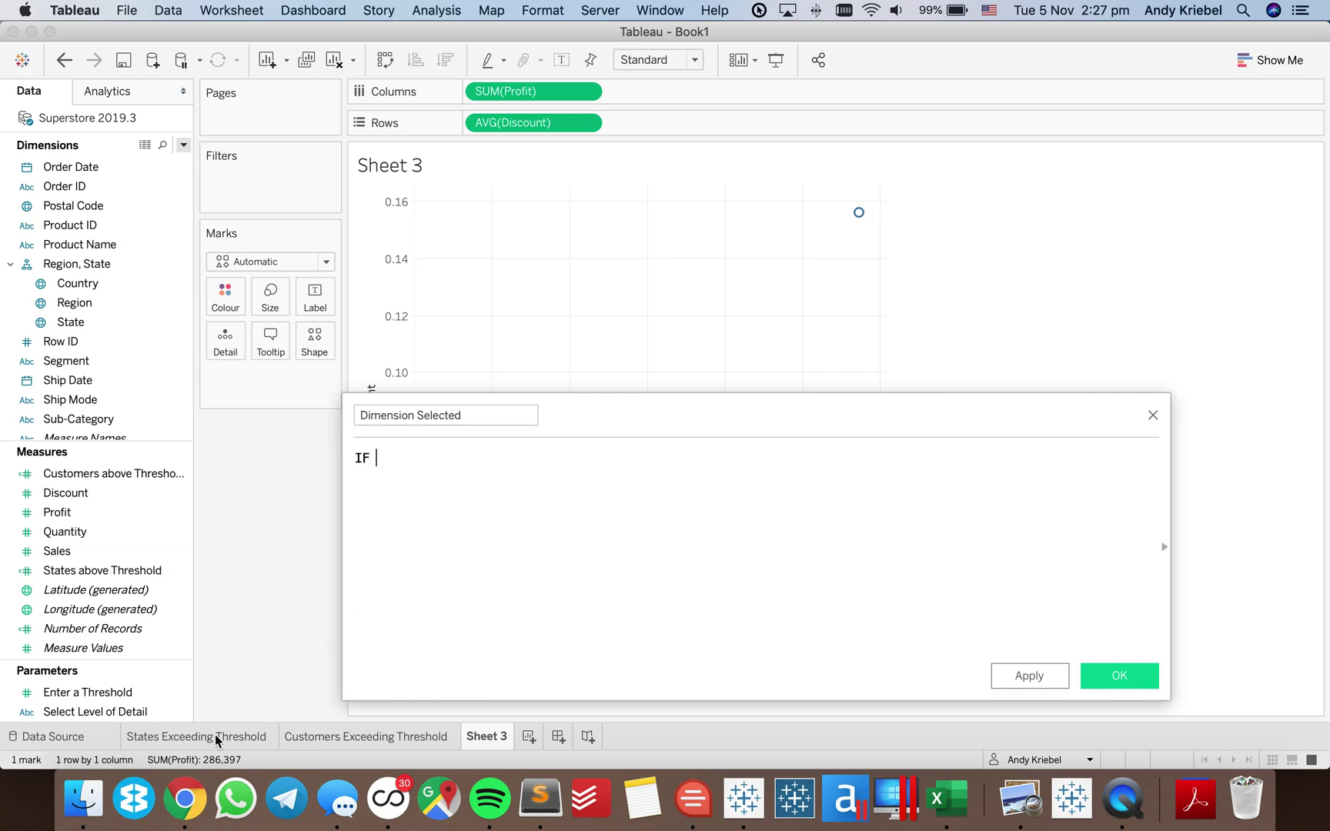
left_click_drag(104, 712, 671, 537)
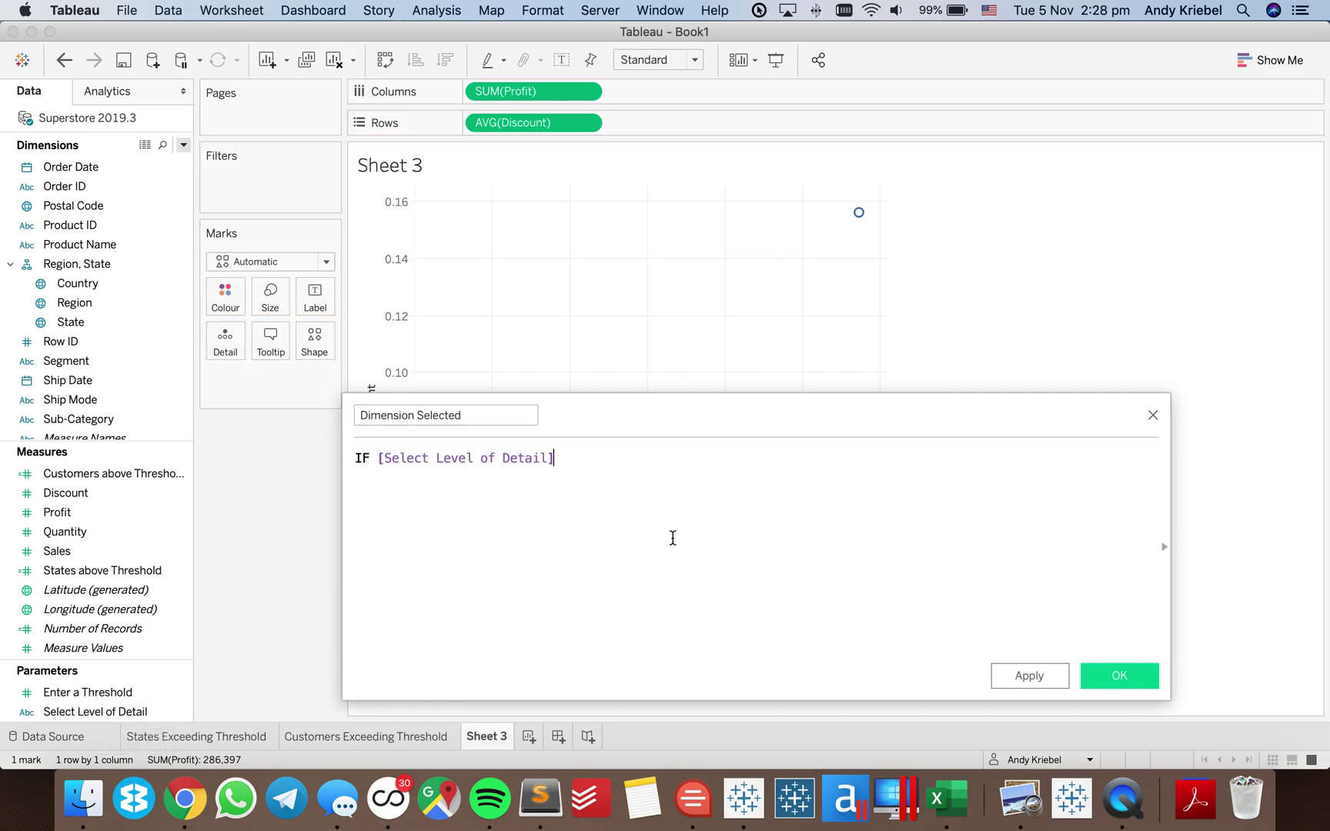
double_click(363, 459)
type("CASE")
key("End")
key("Return")
Add the formula branches WHEN 'State' THEN [State] and WHEN 'Sub-Category' THEN [Sub-Category]
type("WHENE ")
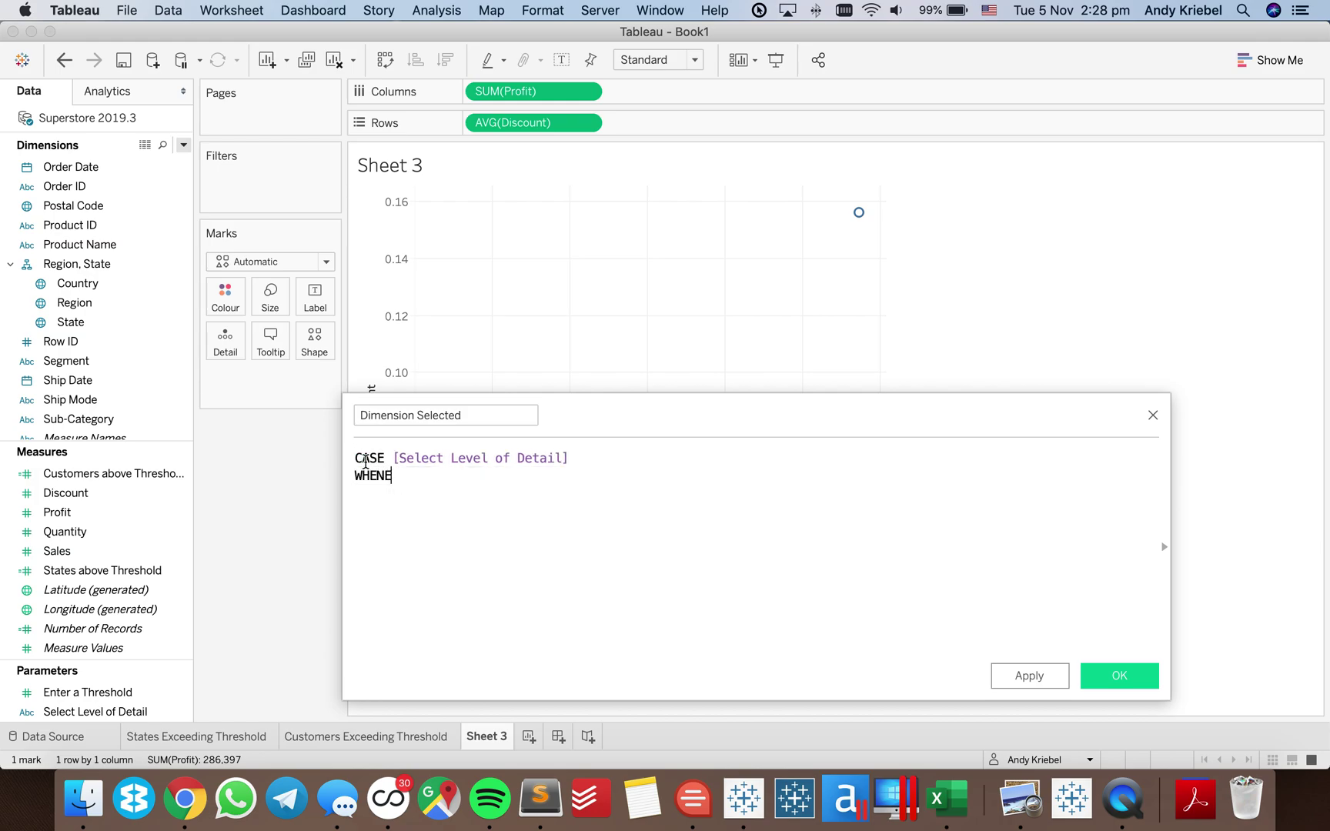
key("BackSpace")
key("BackSpace")
type(" 'State' THEN stat")
key("Return")
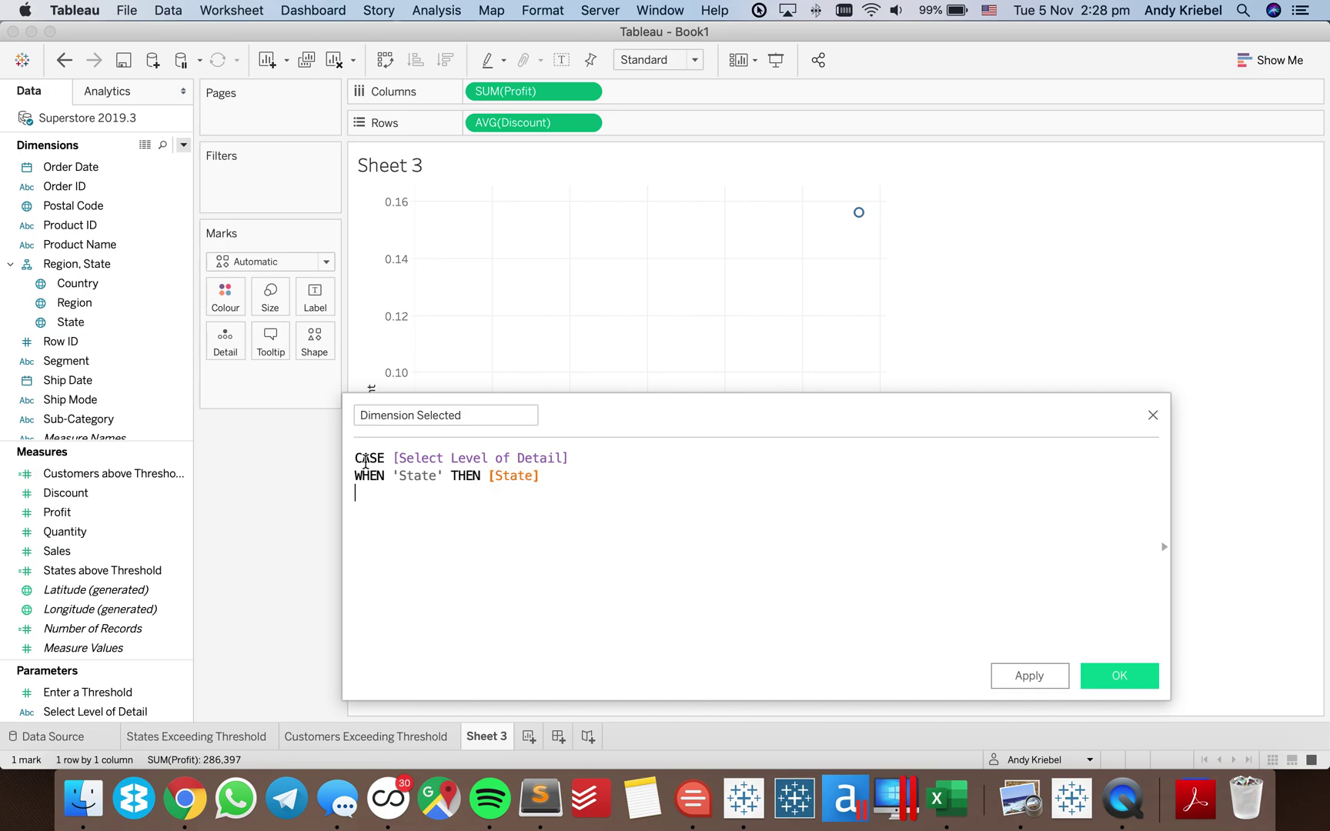
key("Return")
type("WHEN 'Sub-Catego")
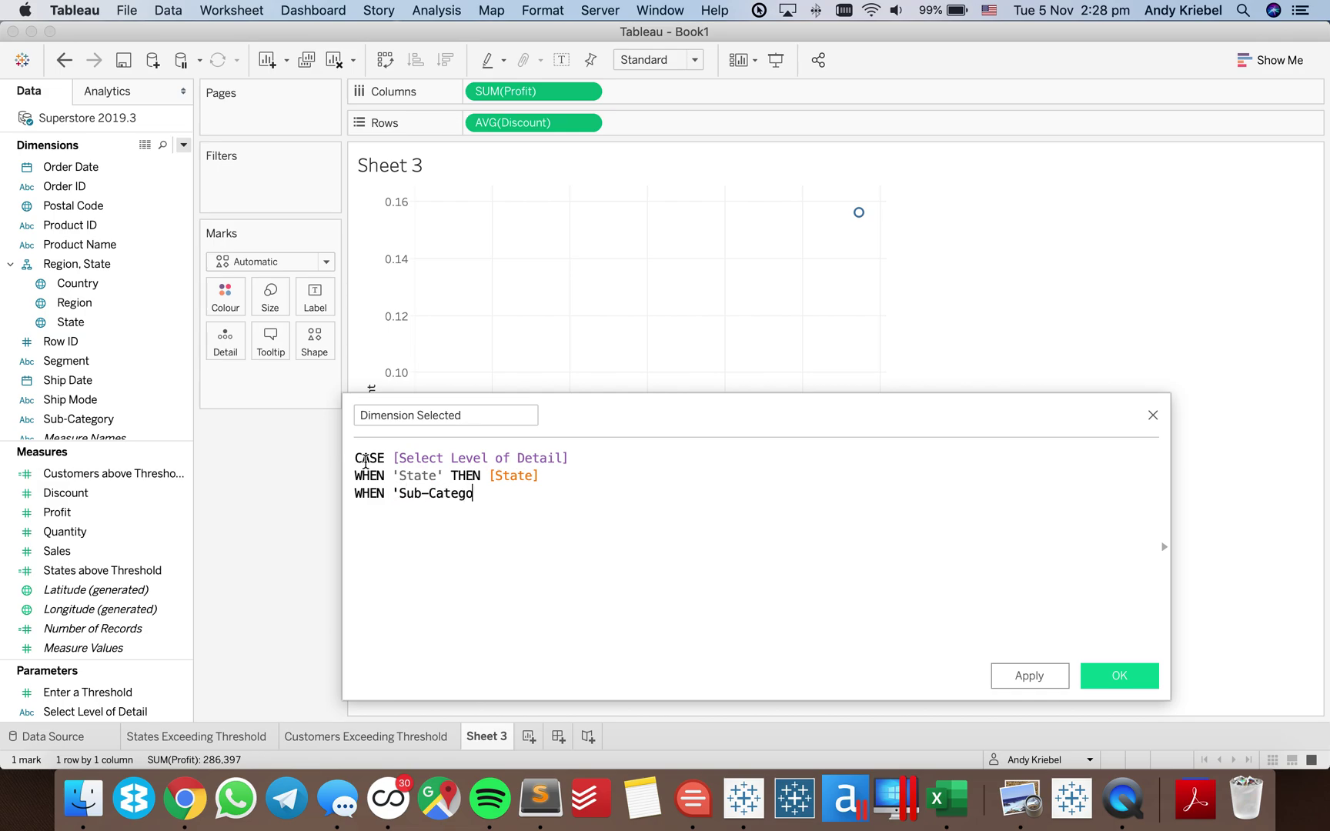
type("ry' THEN sub")
key("Return")
key("Return")
Complete the formula with WHEN 'Customer Name' THEN [Customer Name] and END, and save the calculated field
type("WHEN 'Customer Name' THEN ")
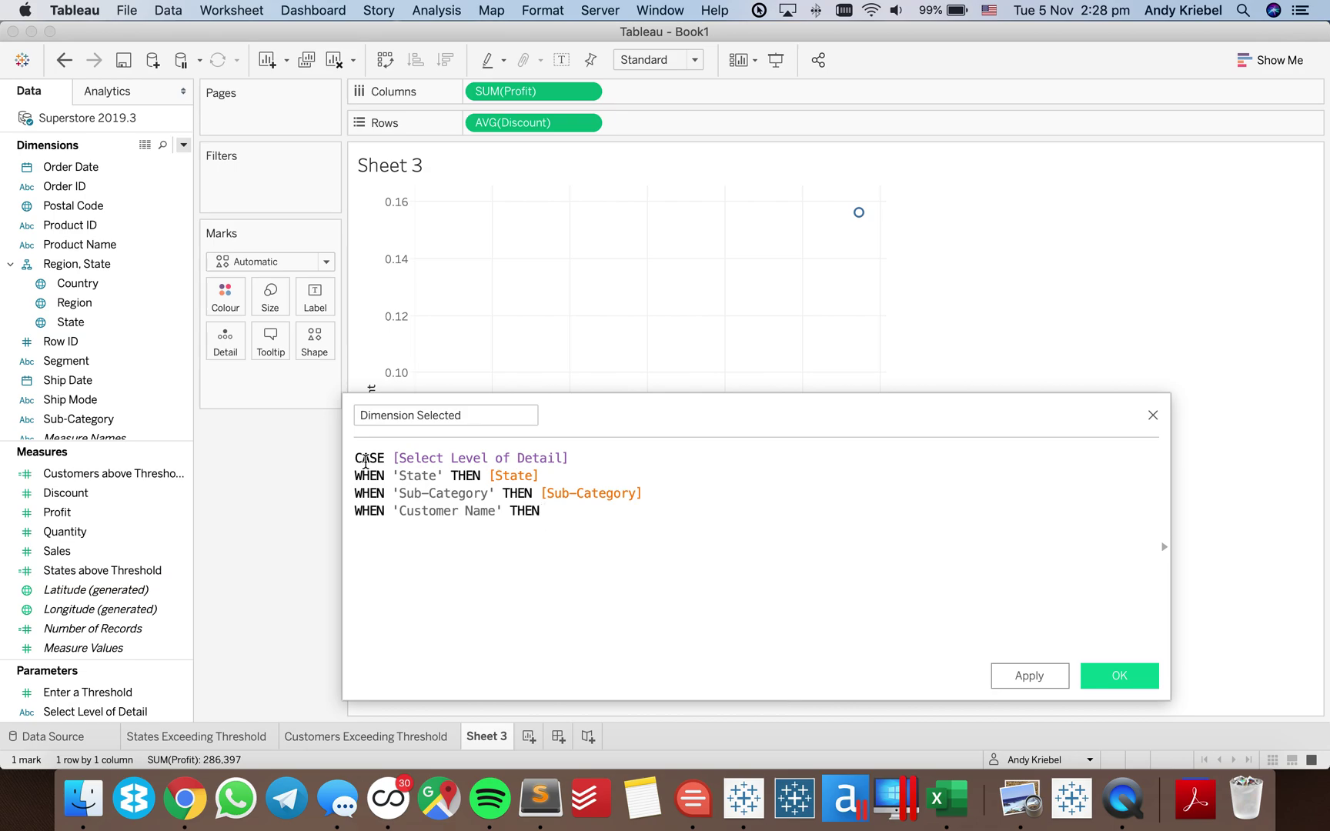
type("cus")
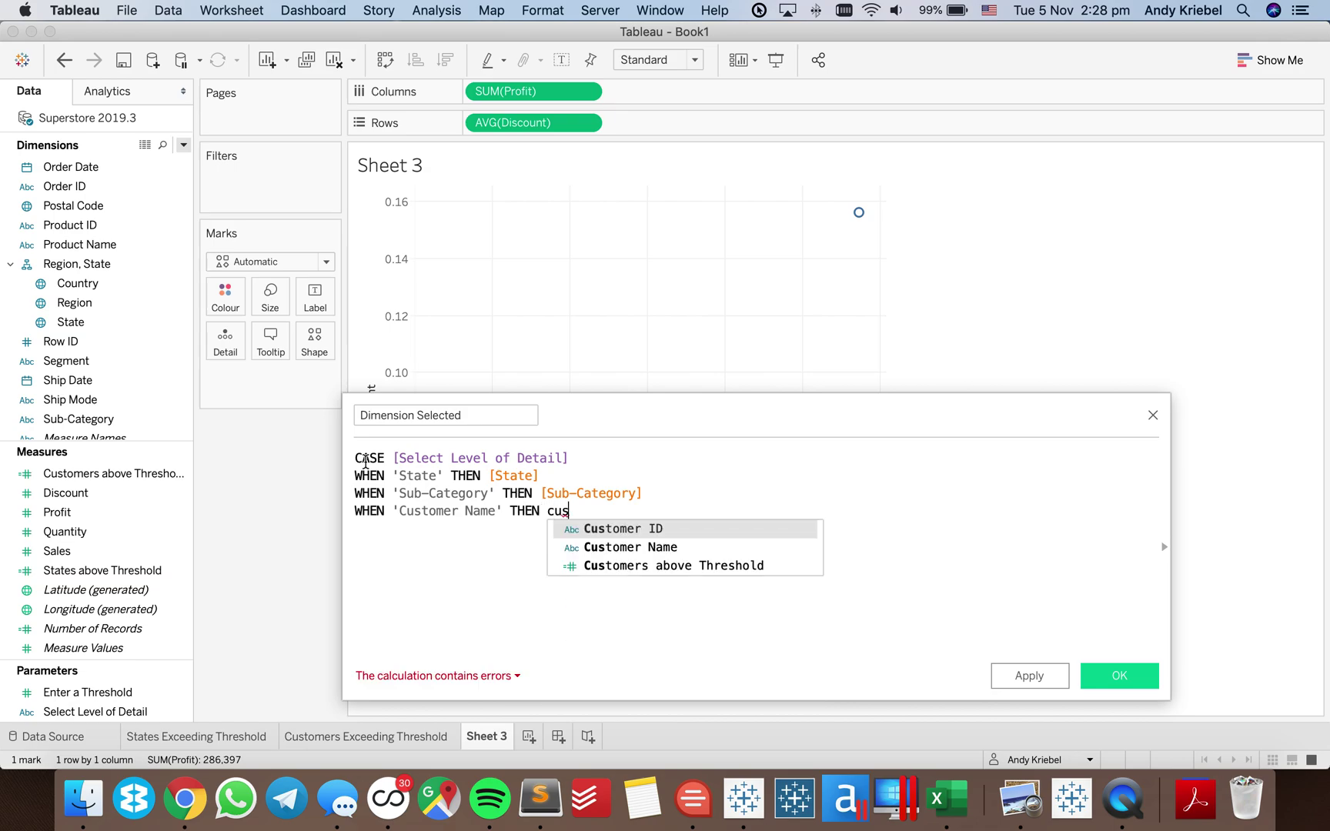
key("Down")
key("Return")
key("Return")
type("END")
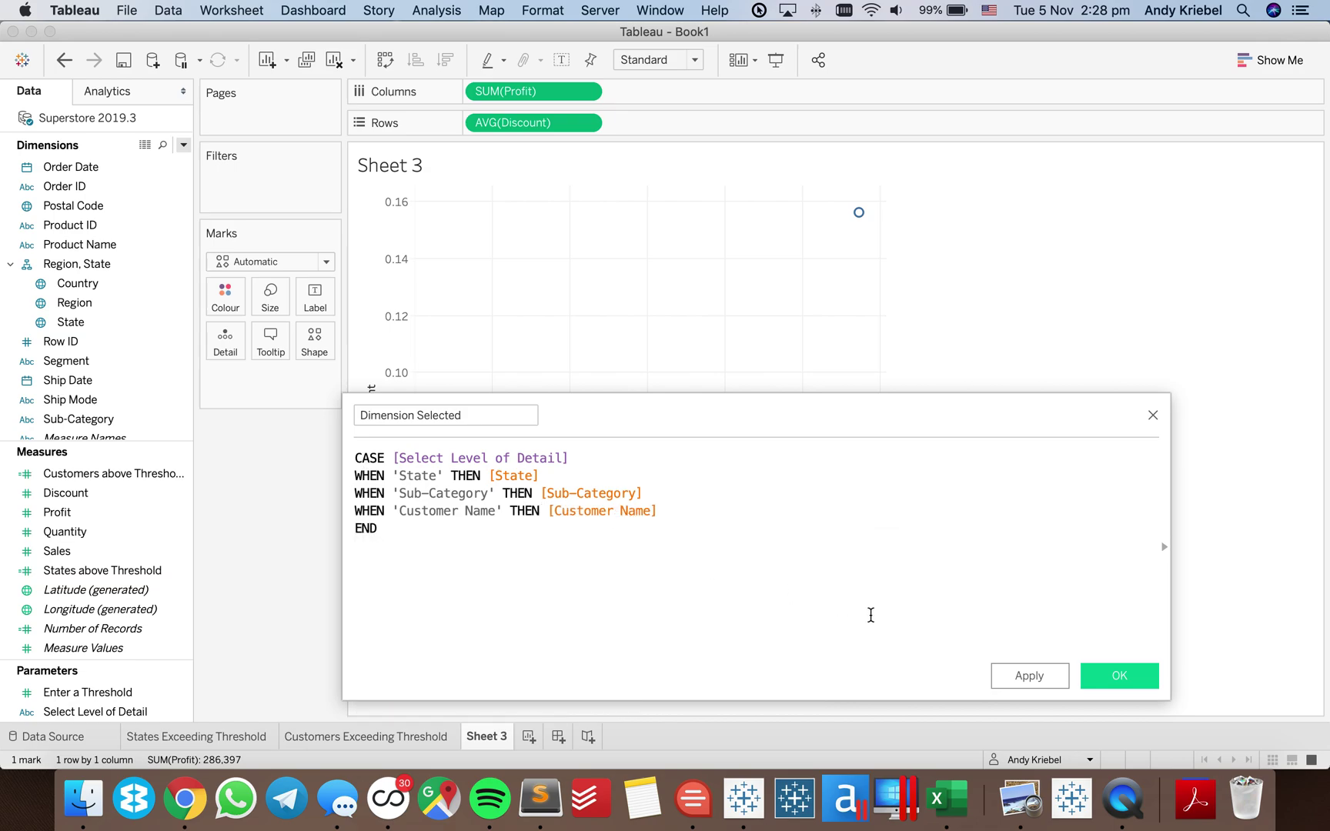
left_click(1105, 676)
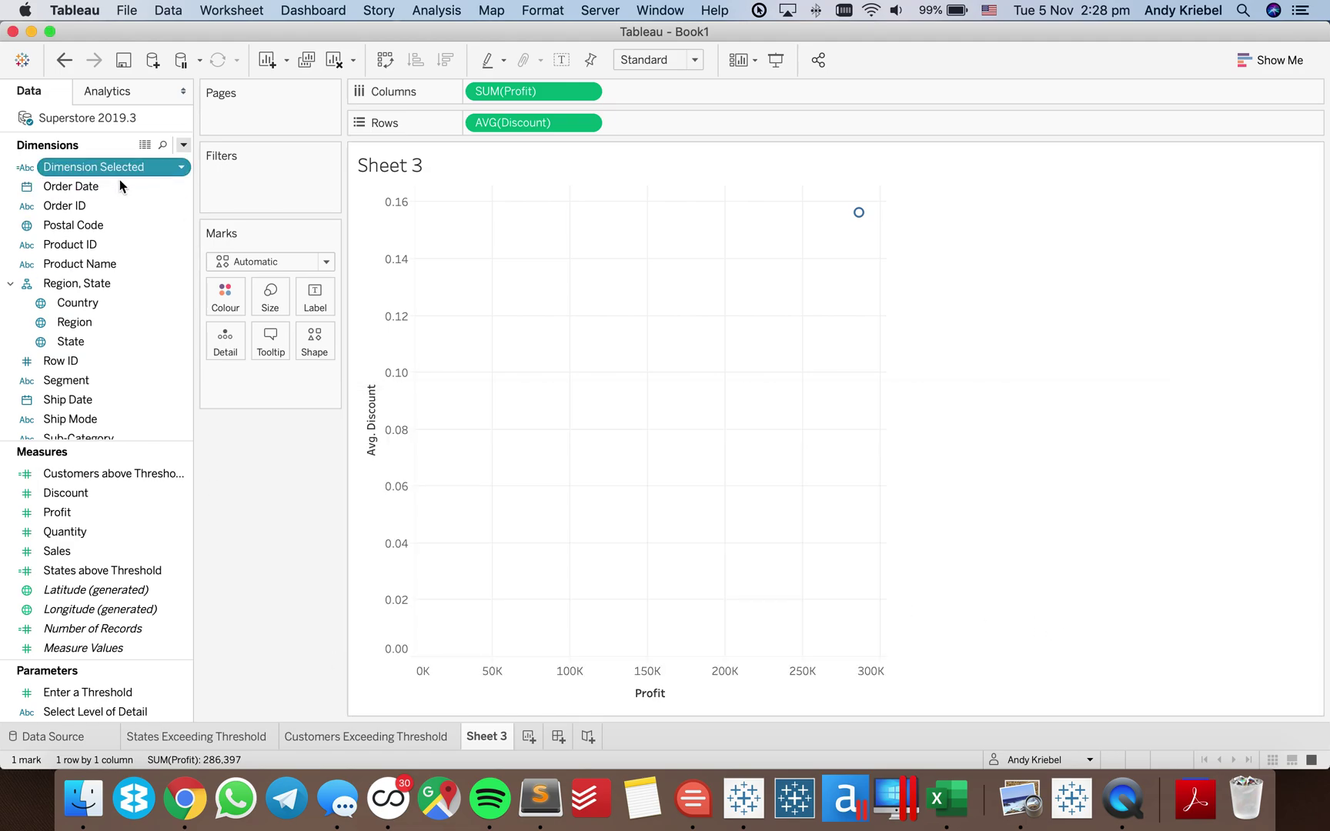
Break the scatter plot down by Dimension Selected as detail, and show the Select Level of Detail control set to Sub-Category
left_click_drag(110, 166, 223, 339)
left_click(90, 709)
right_click(90, 709)
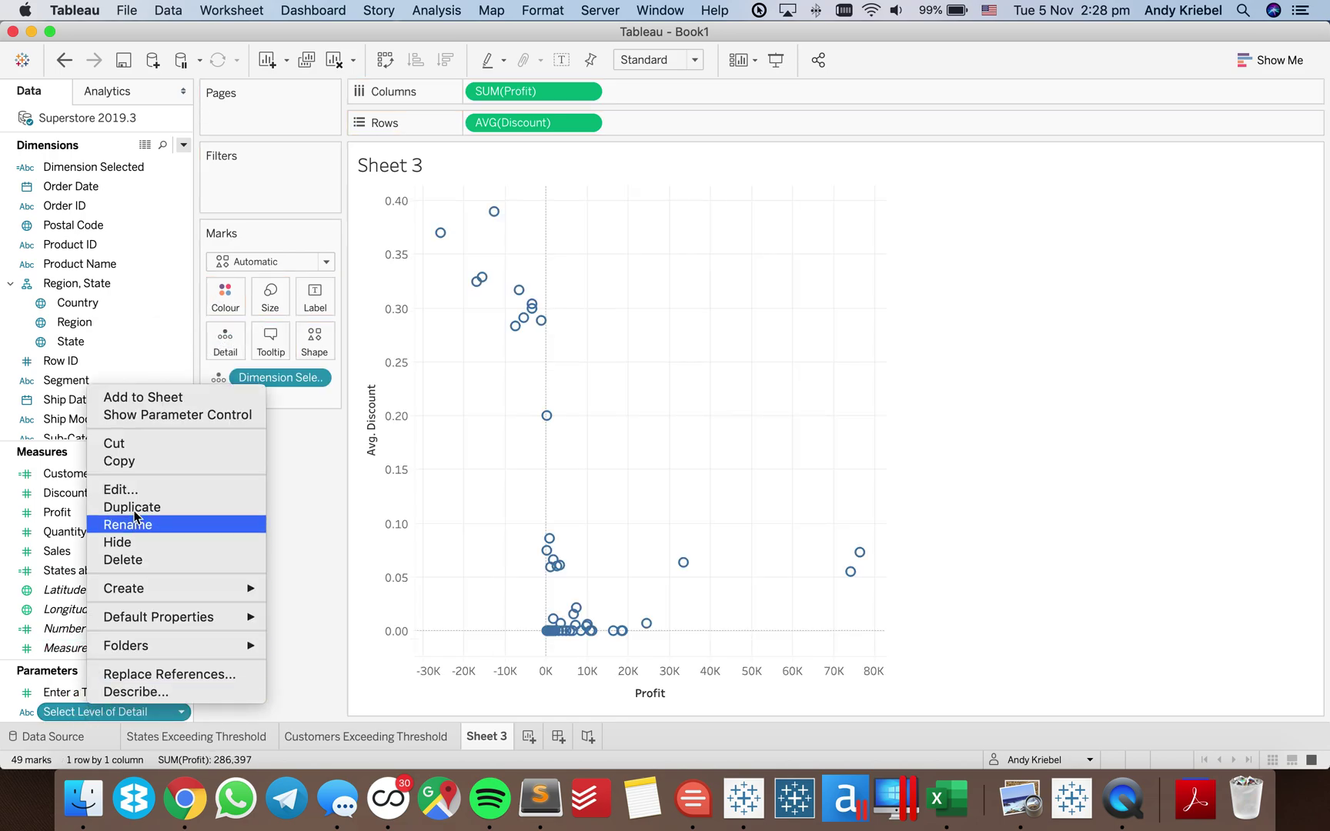
left_click(150, 423)
left_click(1212, 182)
left_click(1211, 213)
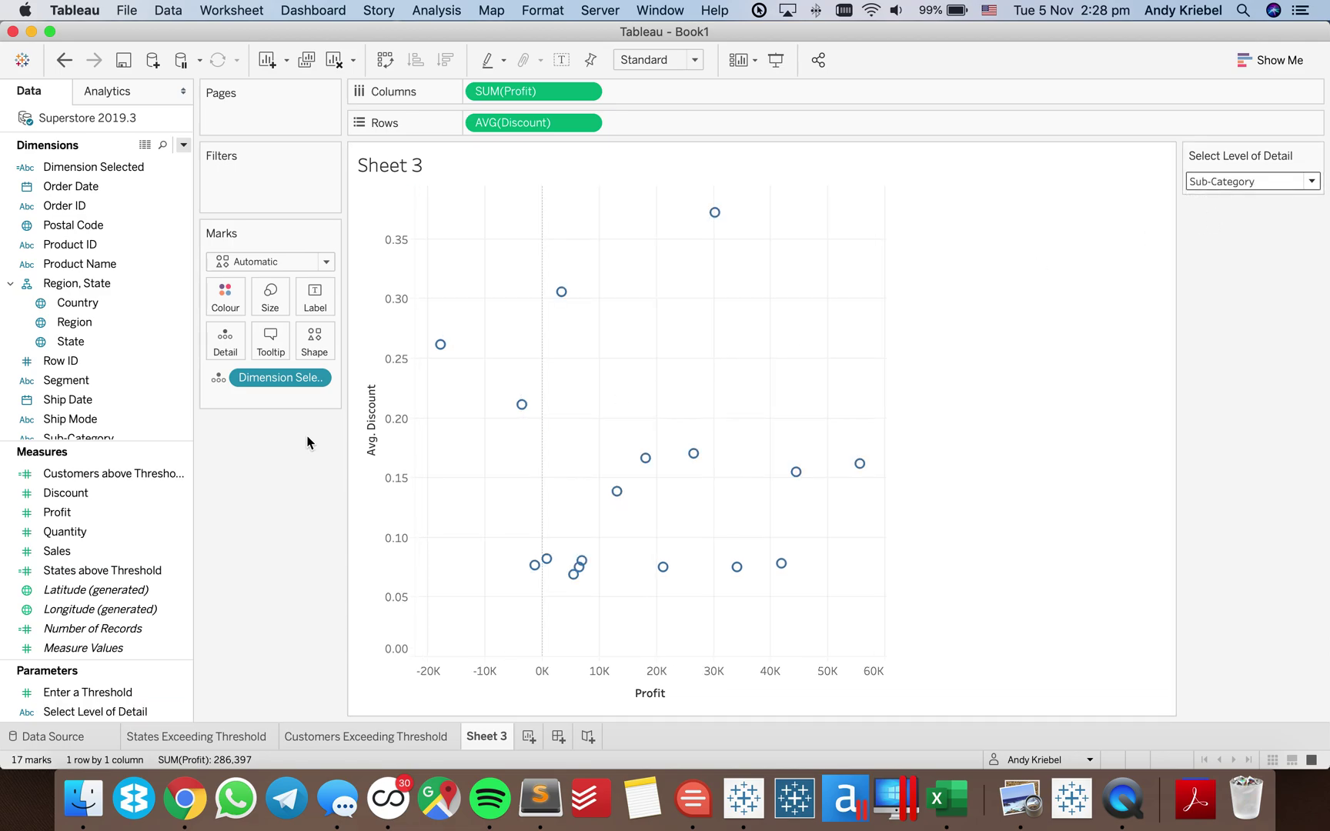
Replace Profit with Sales on the scatter plot's columns and set the level of detail to Customer Name
left_click_drag(55, 551, 517, 94)
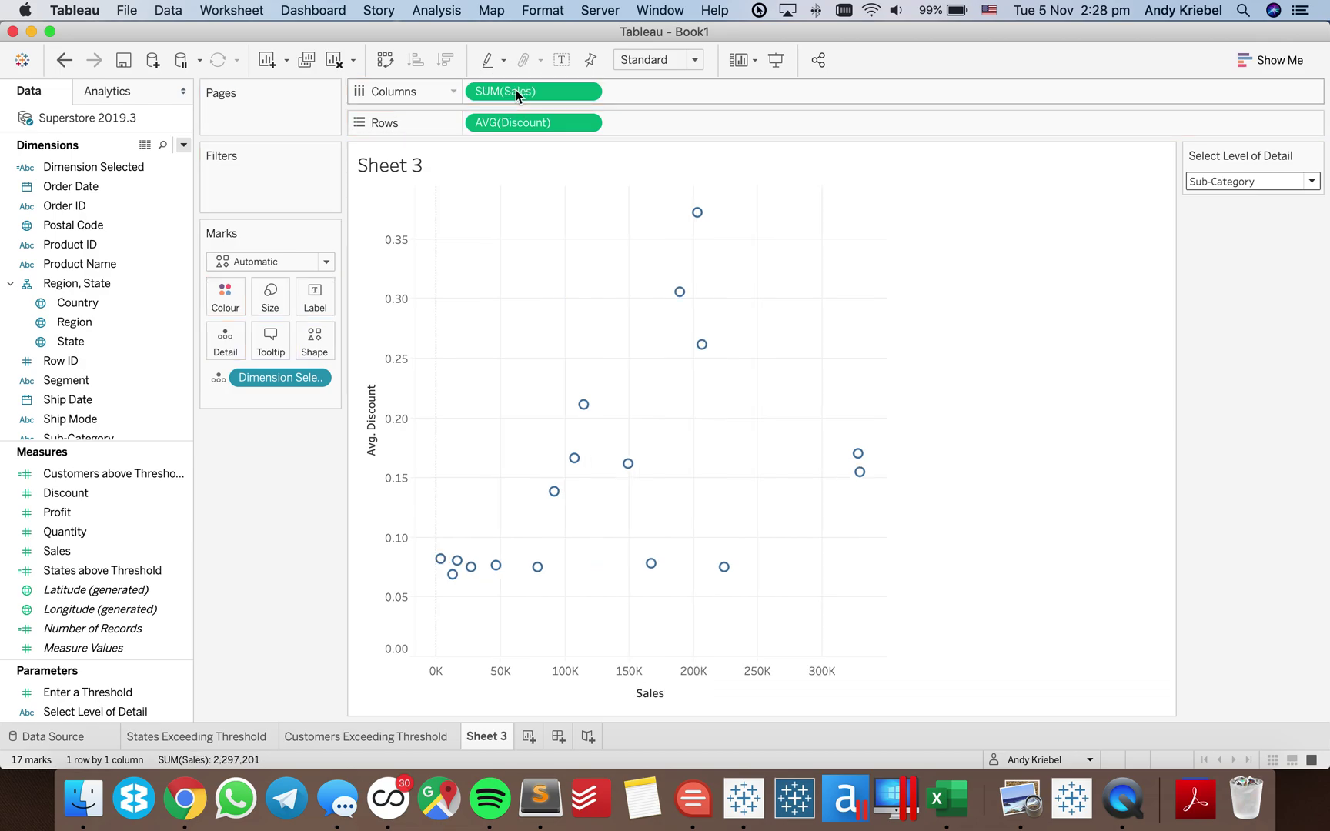
left_click(1204, 182)
left_click(1208, 229)
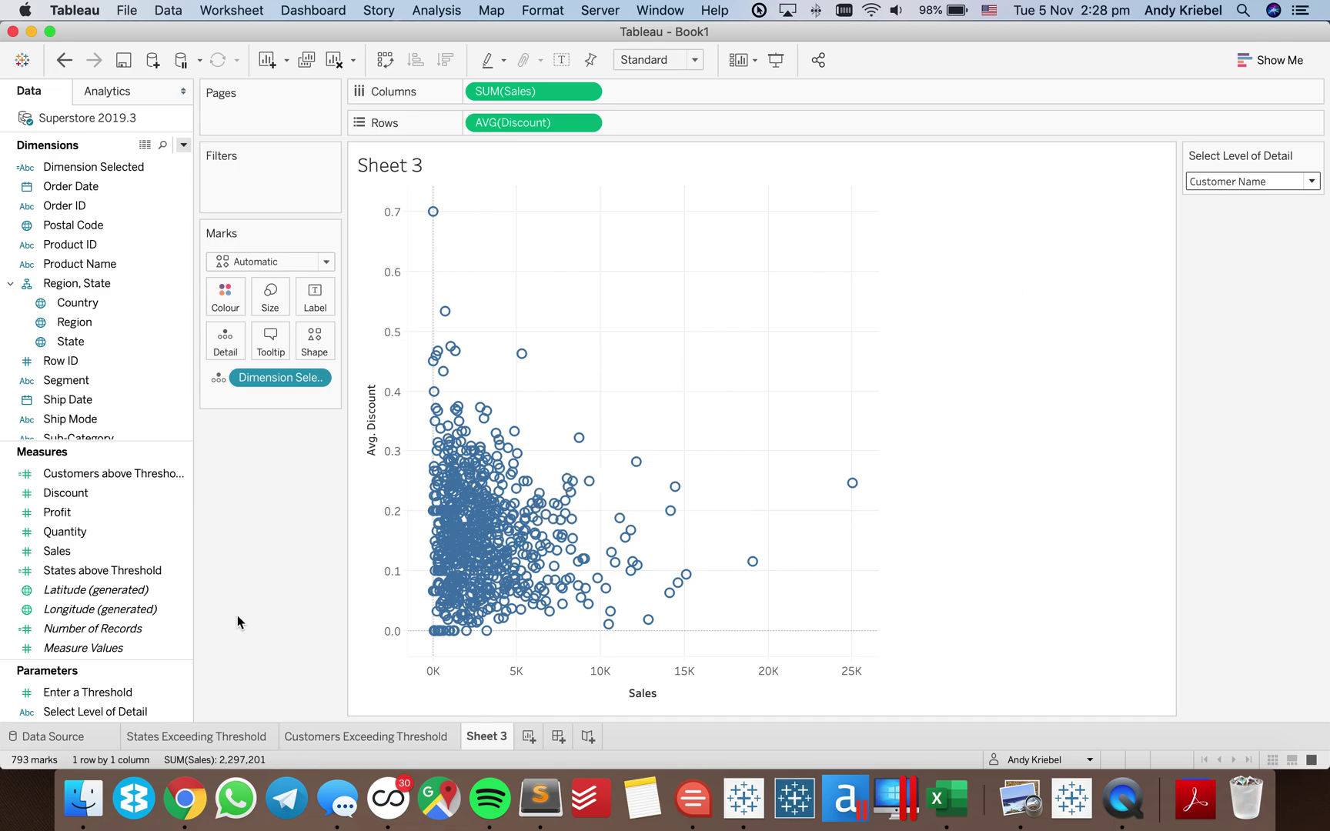
Add the Enter a Threshold parameter as detail and use it as the value of a new reference line on the Sales axis
left_click_drag(121, 694, 277, 398)
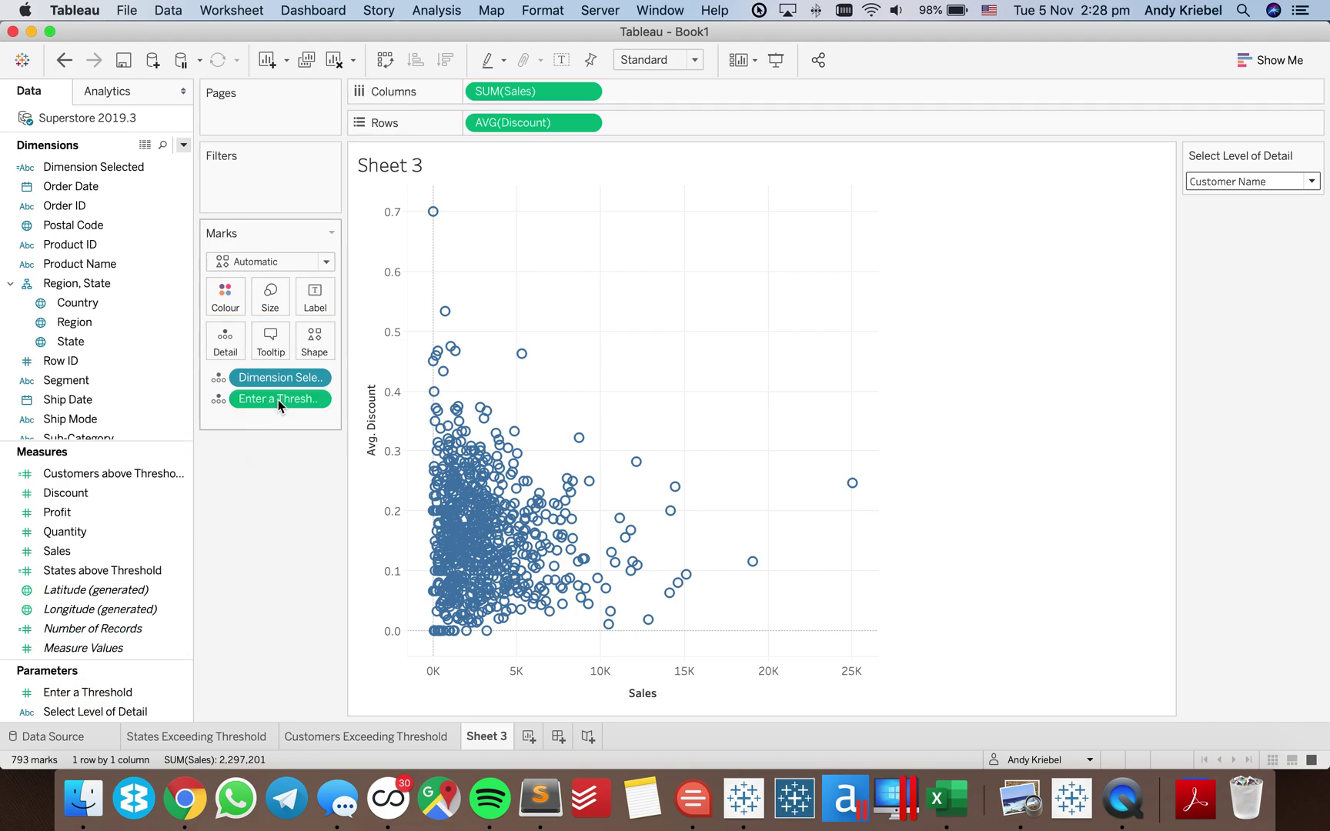
right_click(571, 683)
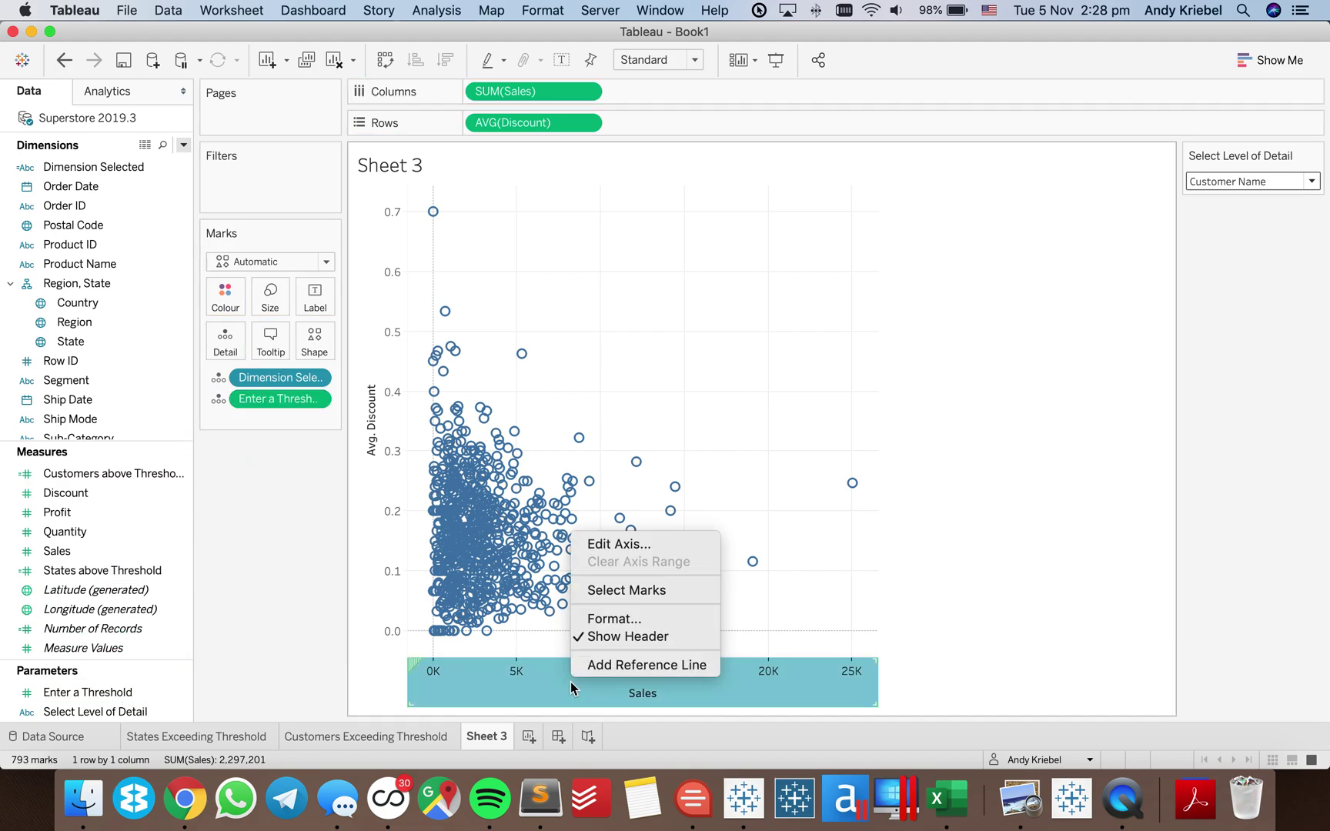
left_click(612, 672)
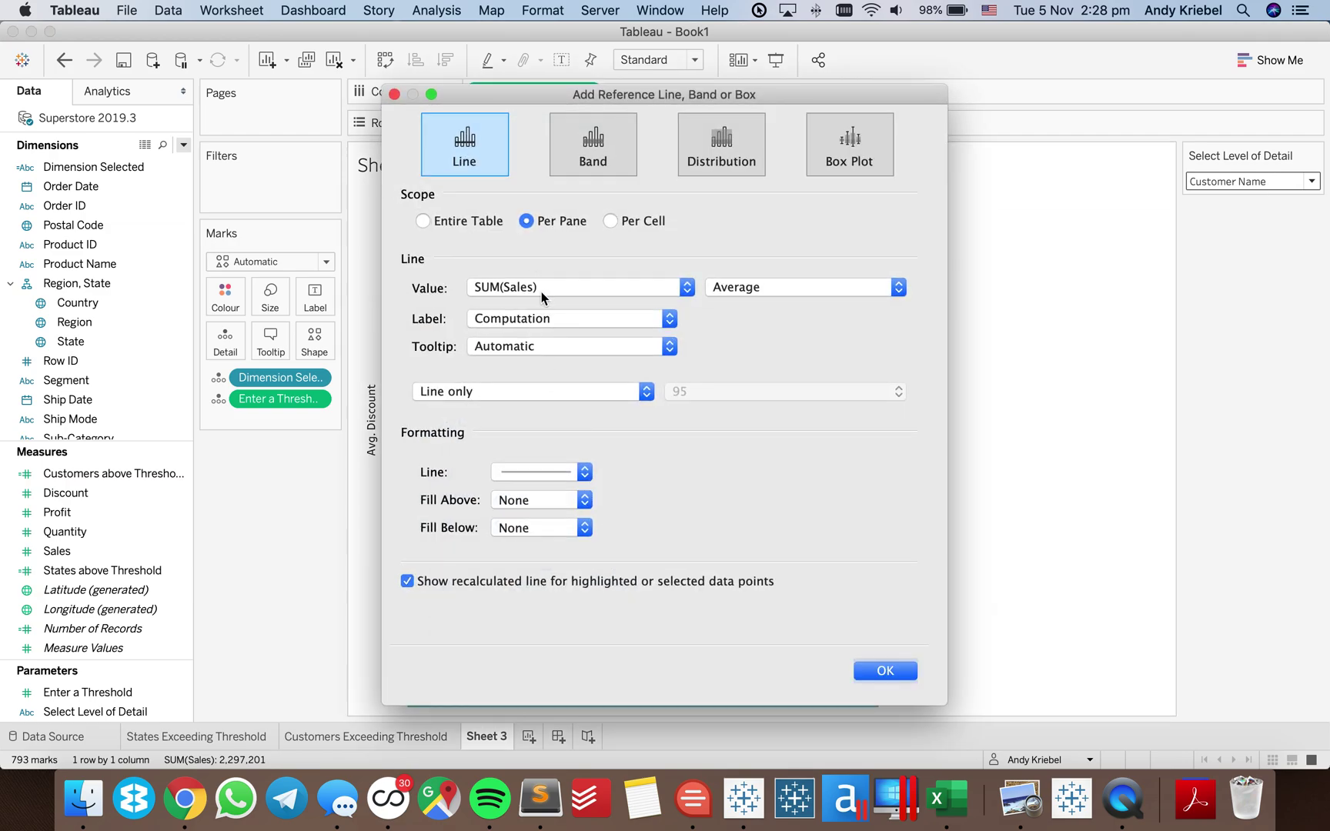
left_click(541, 288)
left_click(542, 307)
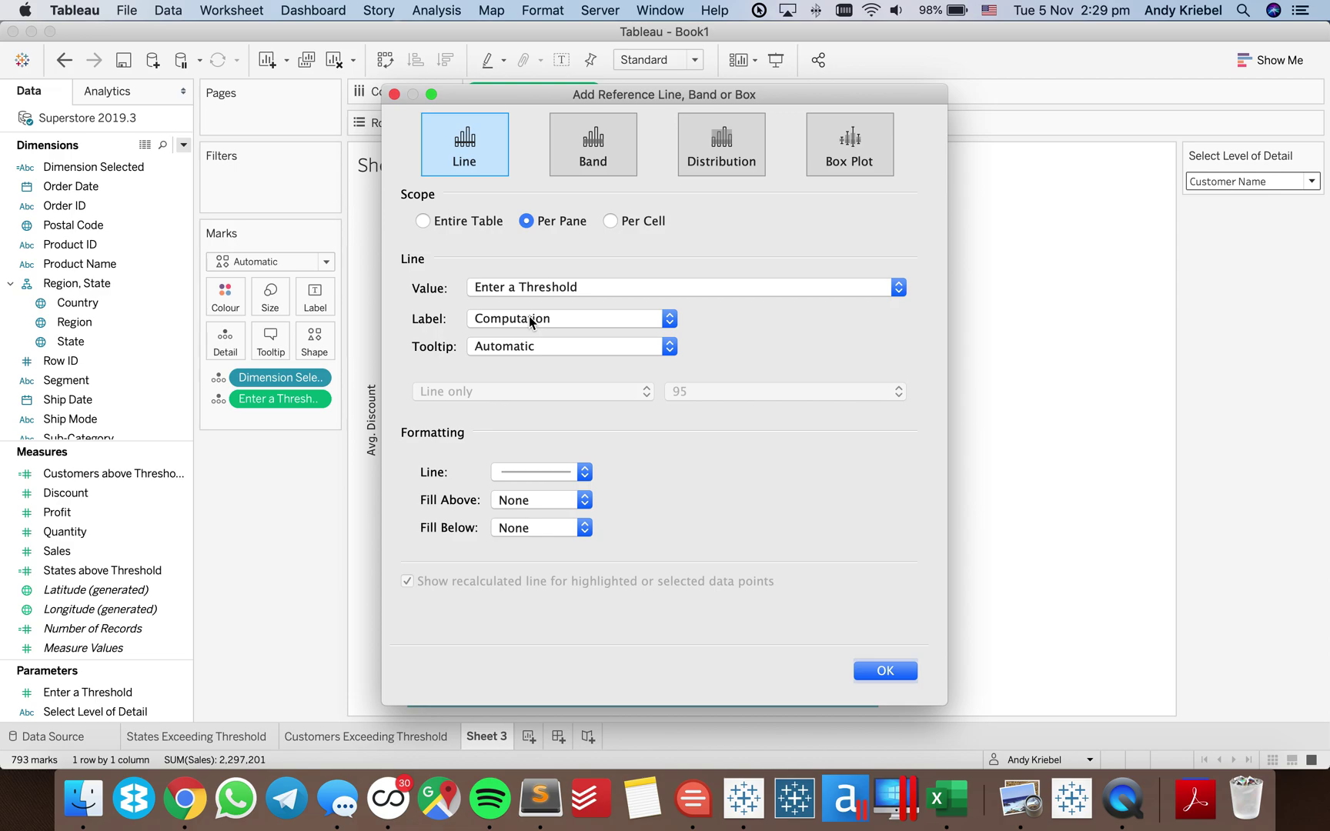
Give the threshold reference line a Value label, no tooltip and a black dashed line style, and apply it
left_click(529, 322)
left_click(526, 304)
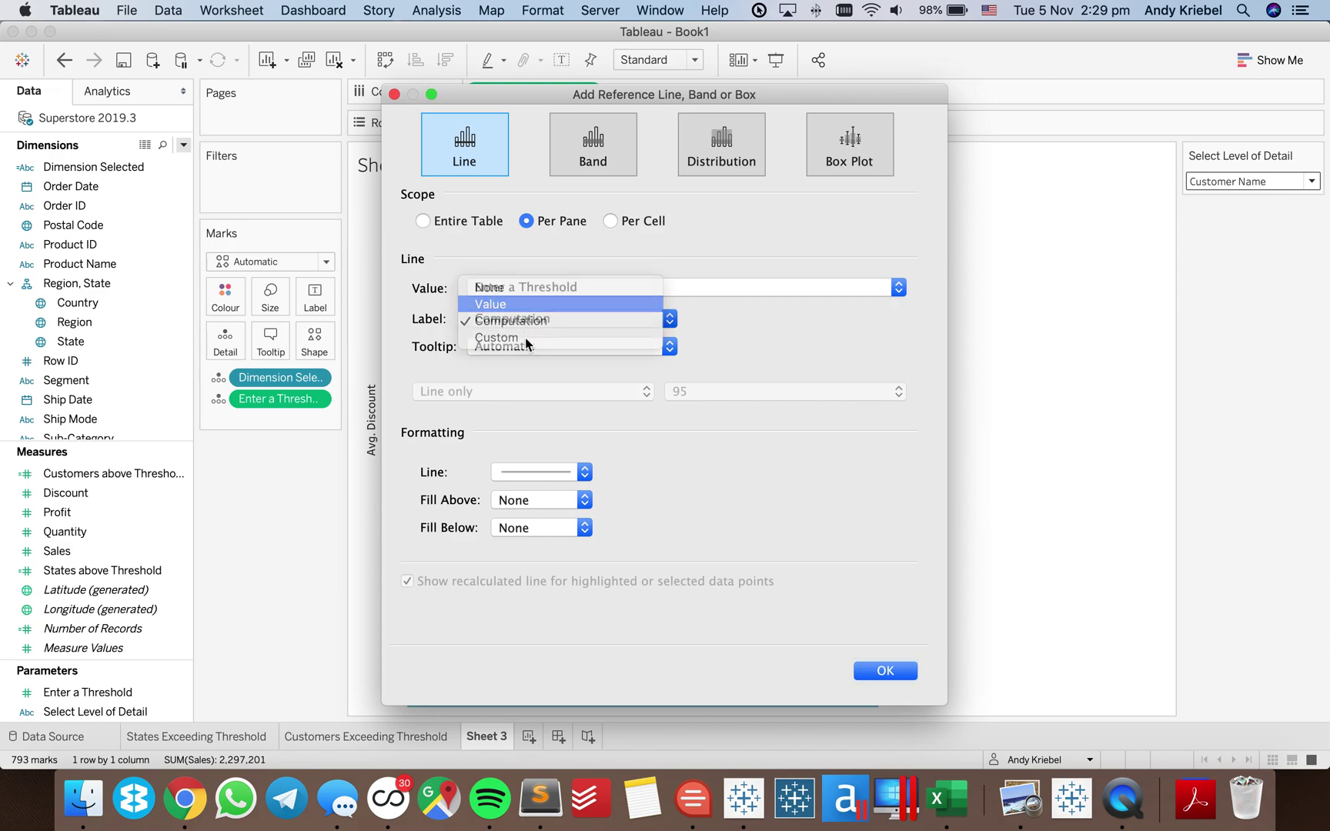
left_click(523, 346)
left_click(521, 452)
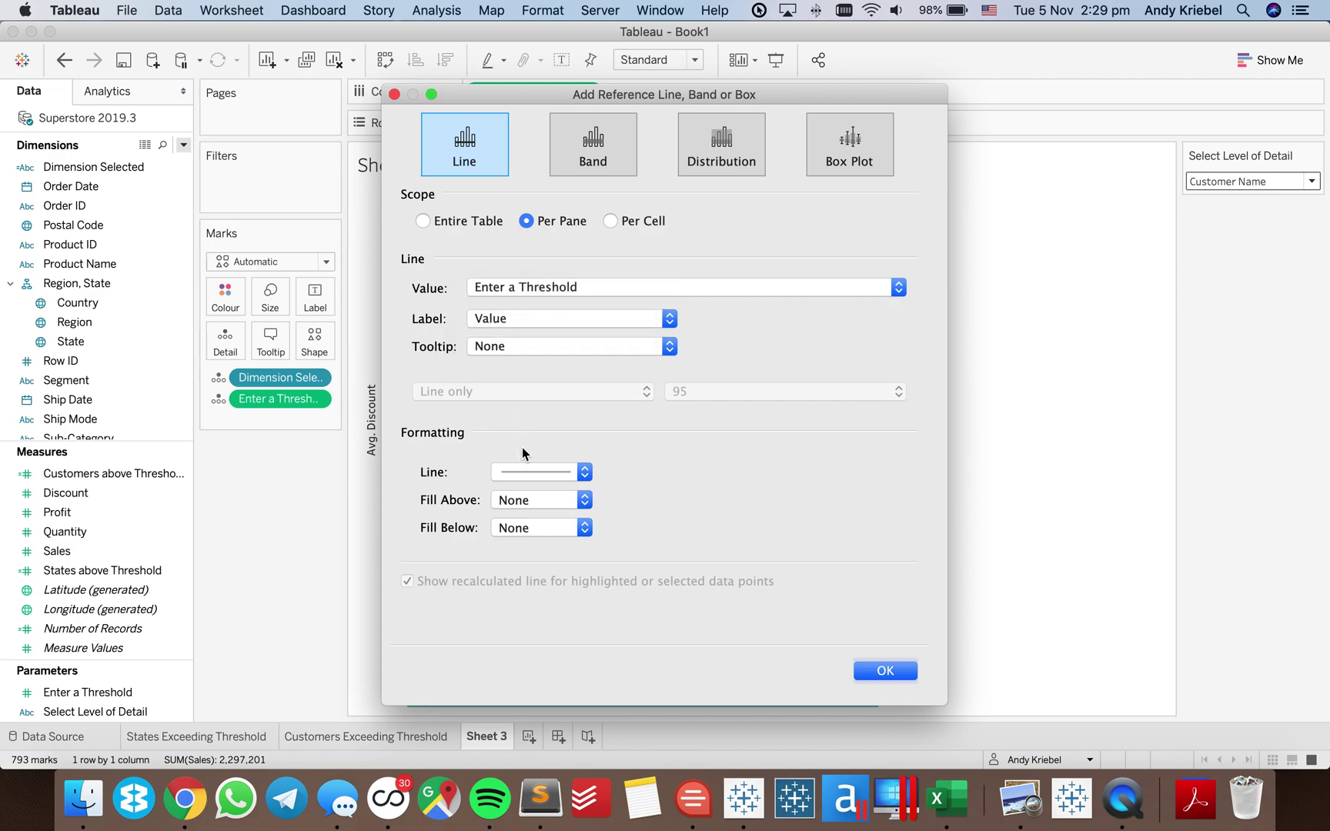
left_click(525, 471)
left_click(528, 541)
left_click(505, 621)
left_click(741, 492)
left_click(875, 669)
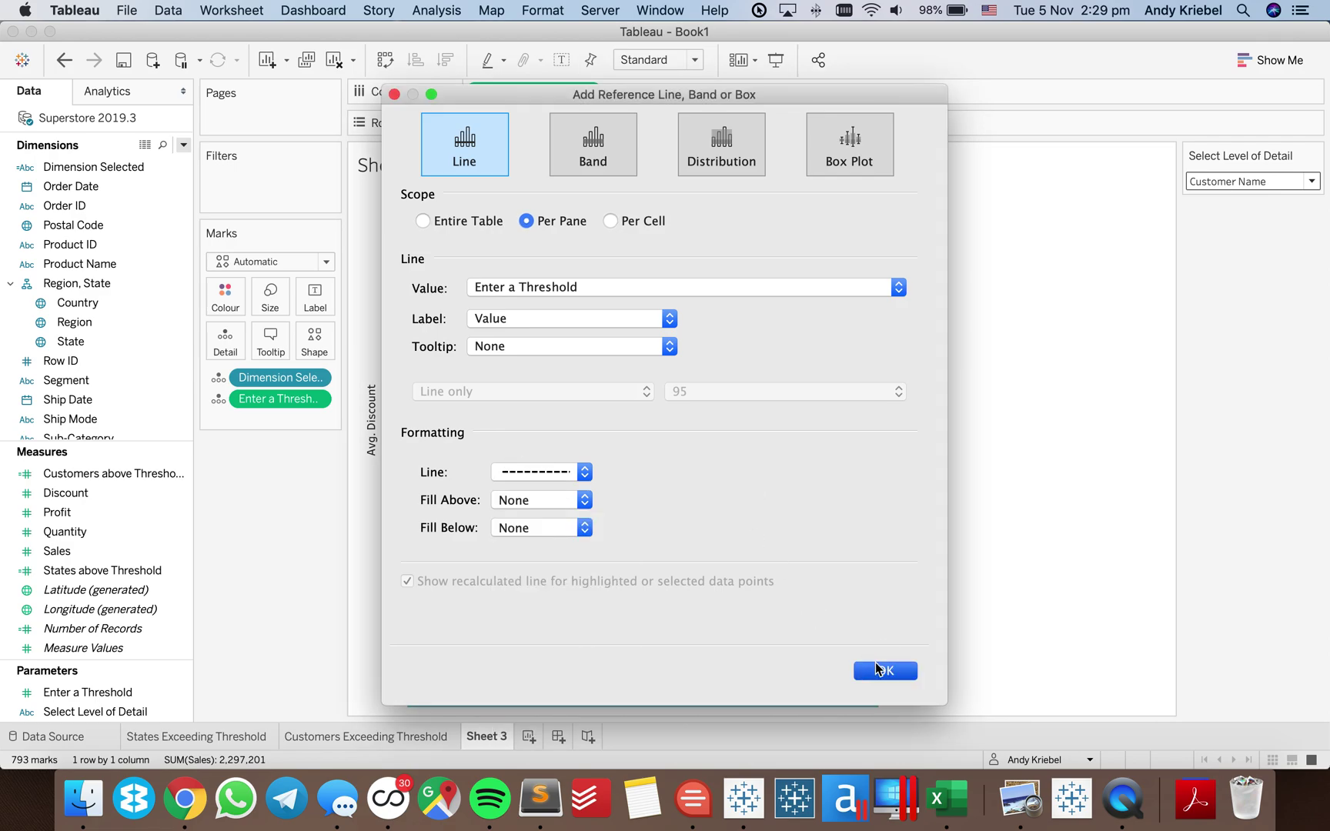
Change the scatter plot's mark type to Circle
left_click(248, 264)
left_click(269, 385)
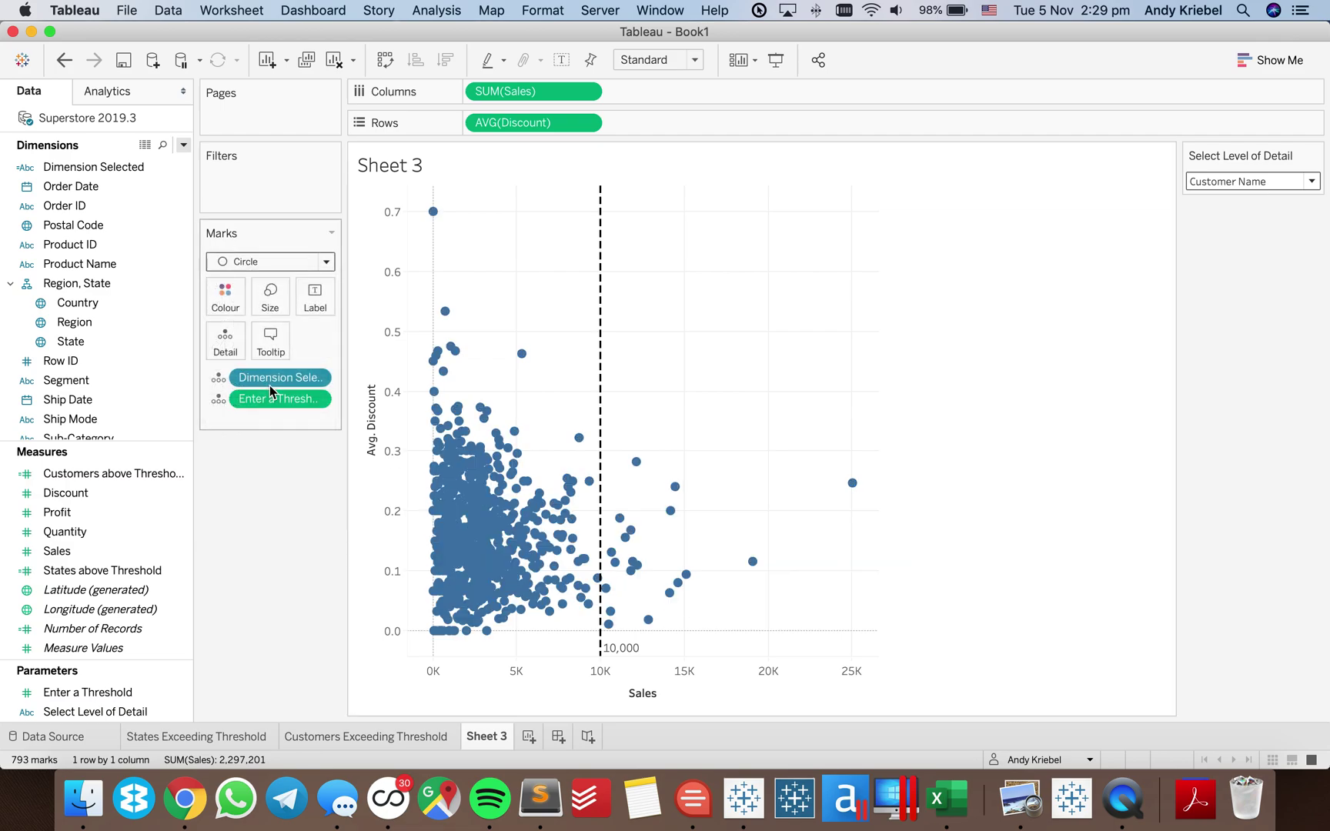
Lower the opacity of the scatter plot's circles so that overlapping marks show through
left_click(224, 297)
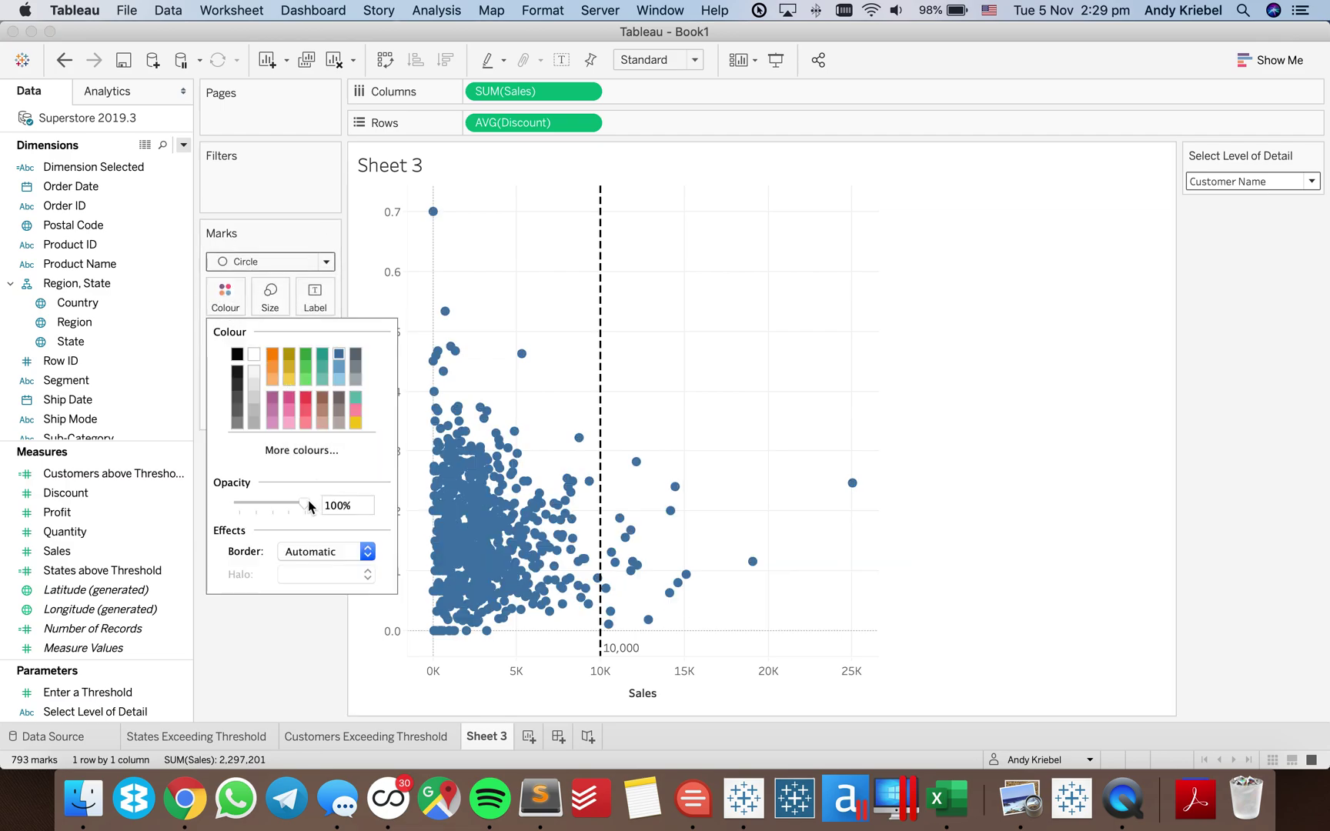
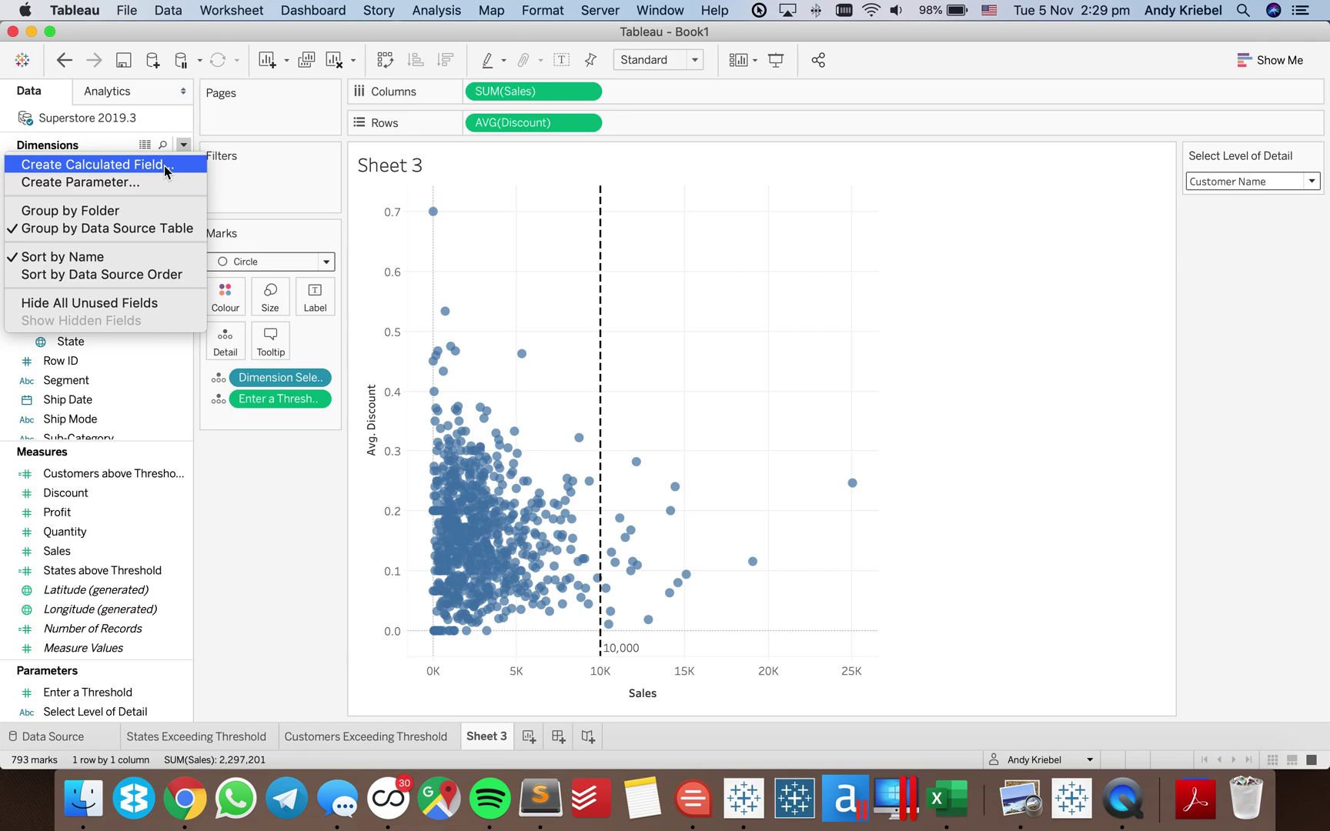
Create a calculated field named Dimension Members Exceeding Threshold
left_click(164, 166)
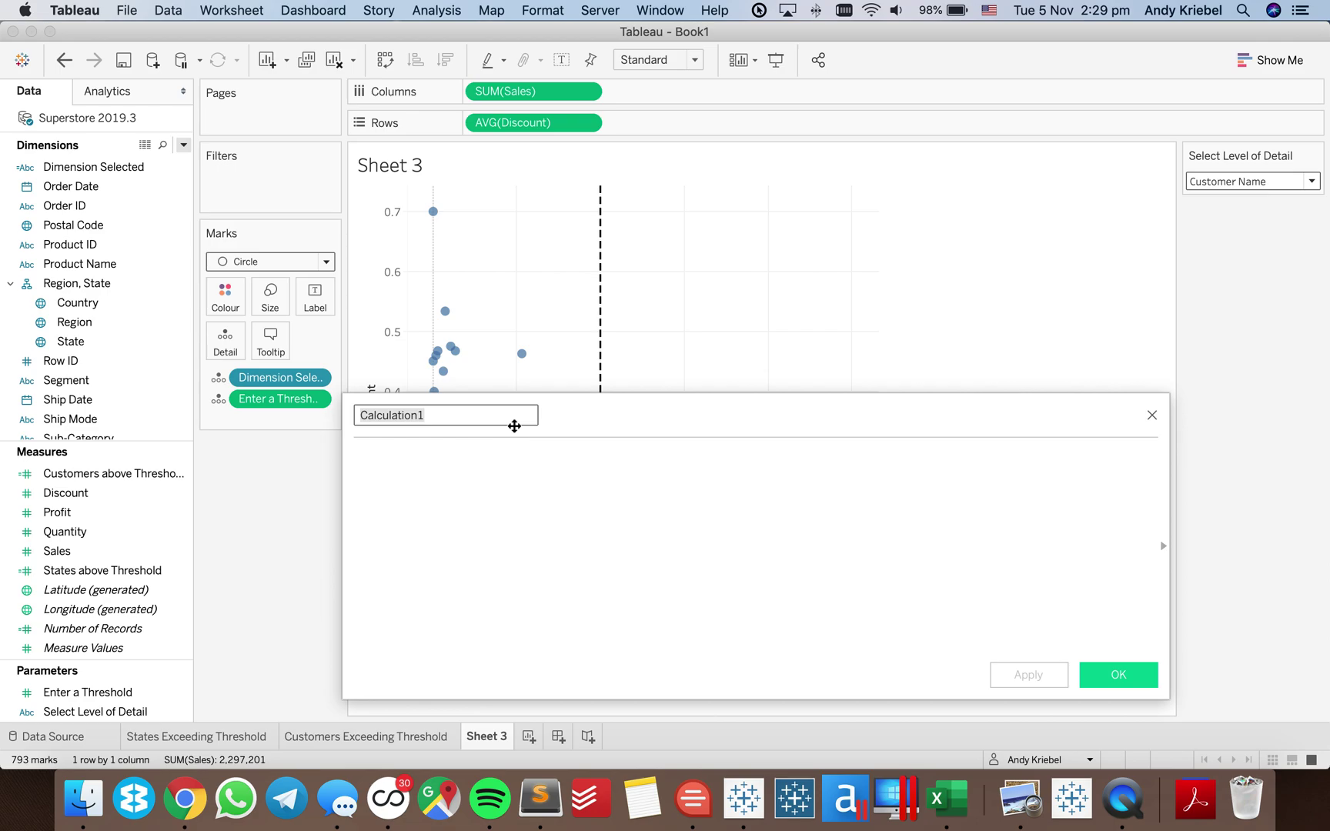
type("Di")
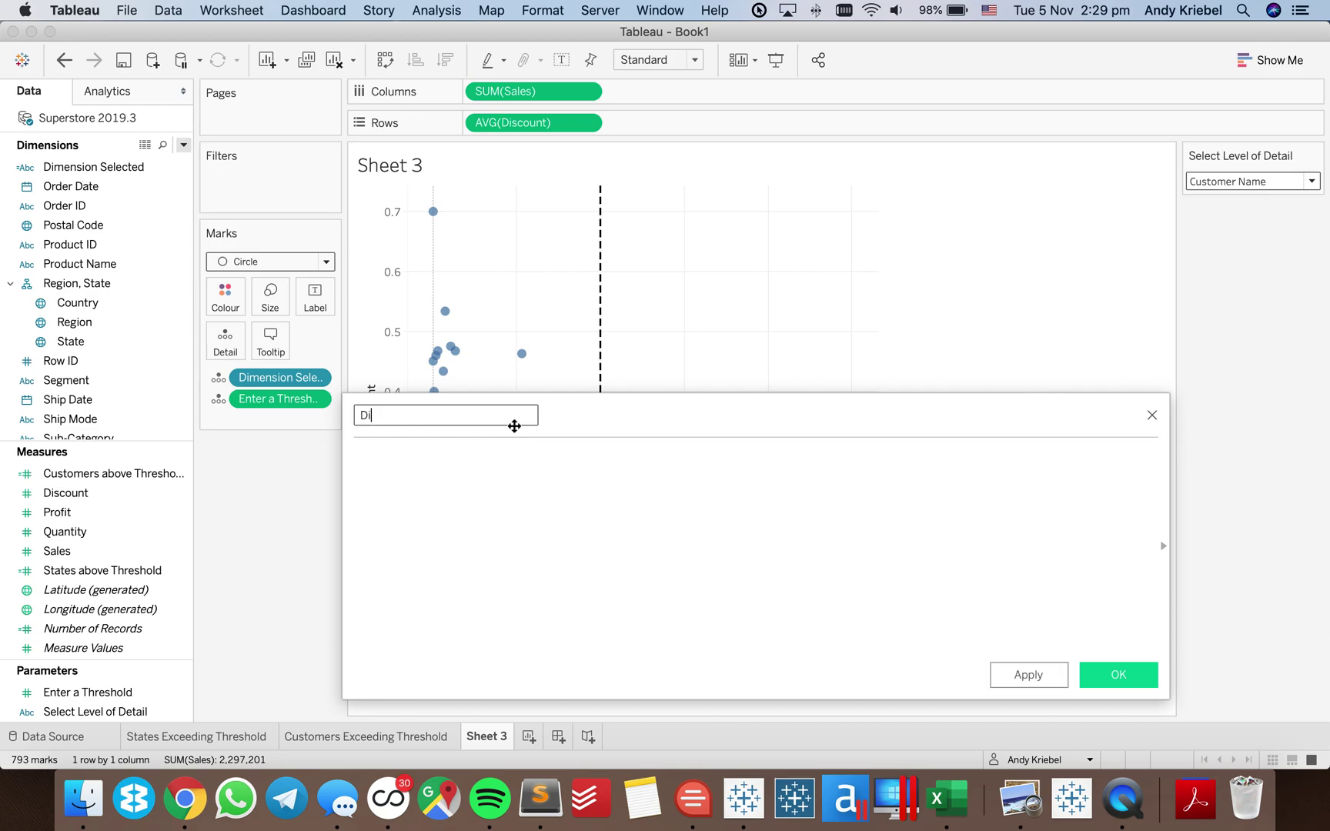
type(",")
type("ension Members Exce")
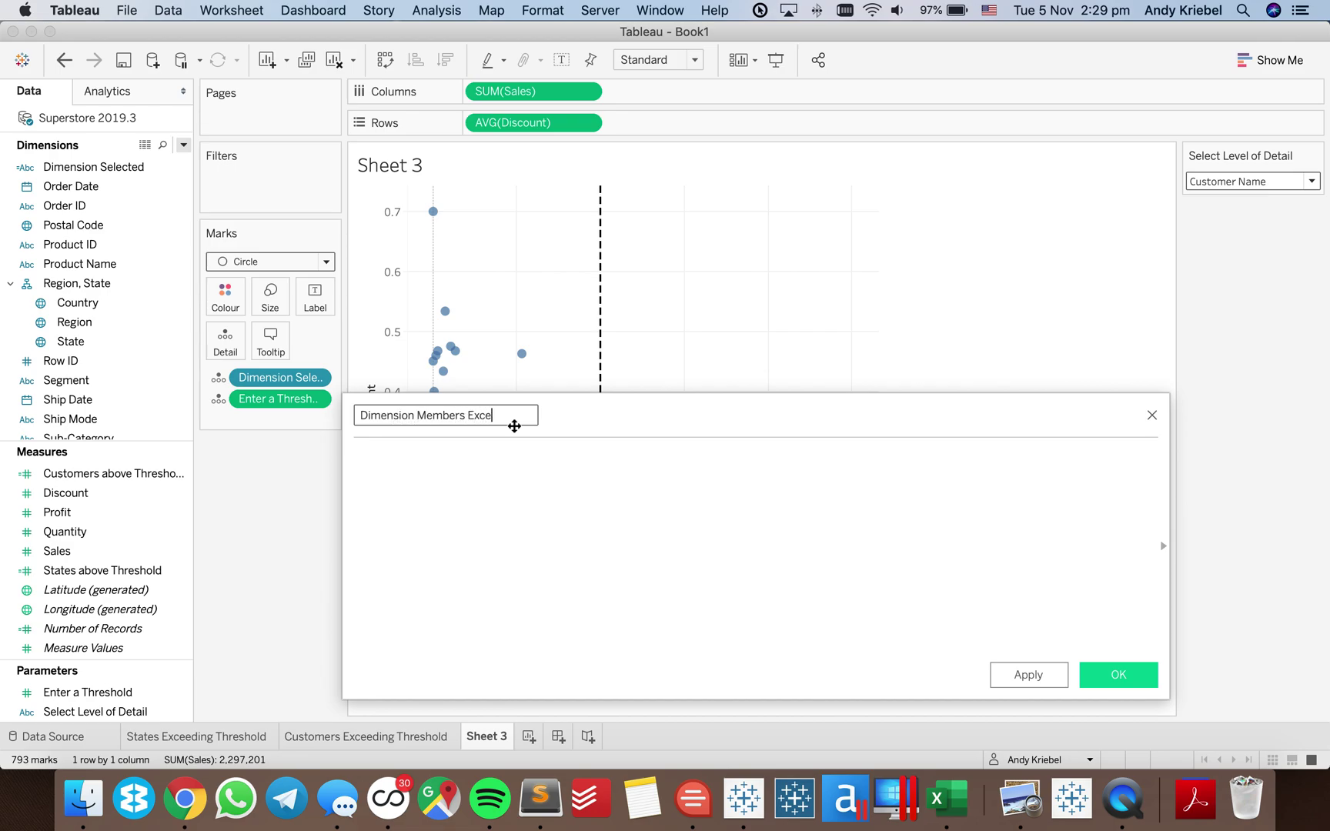
type("eding Threshold")
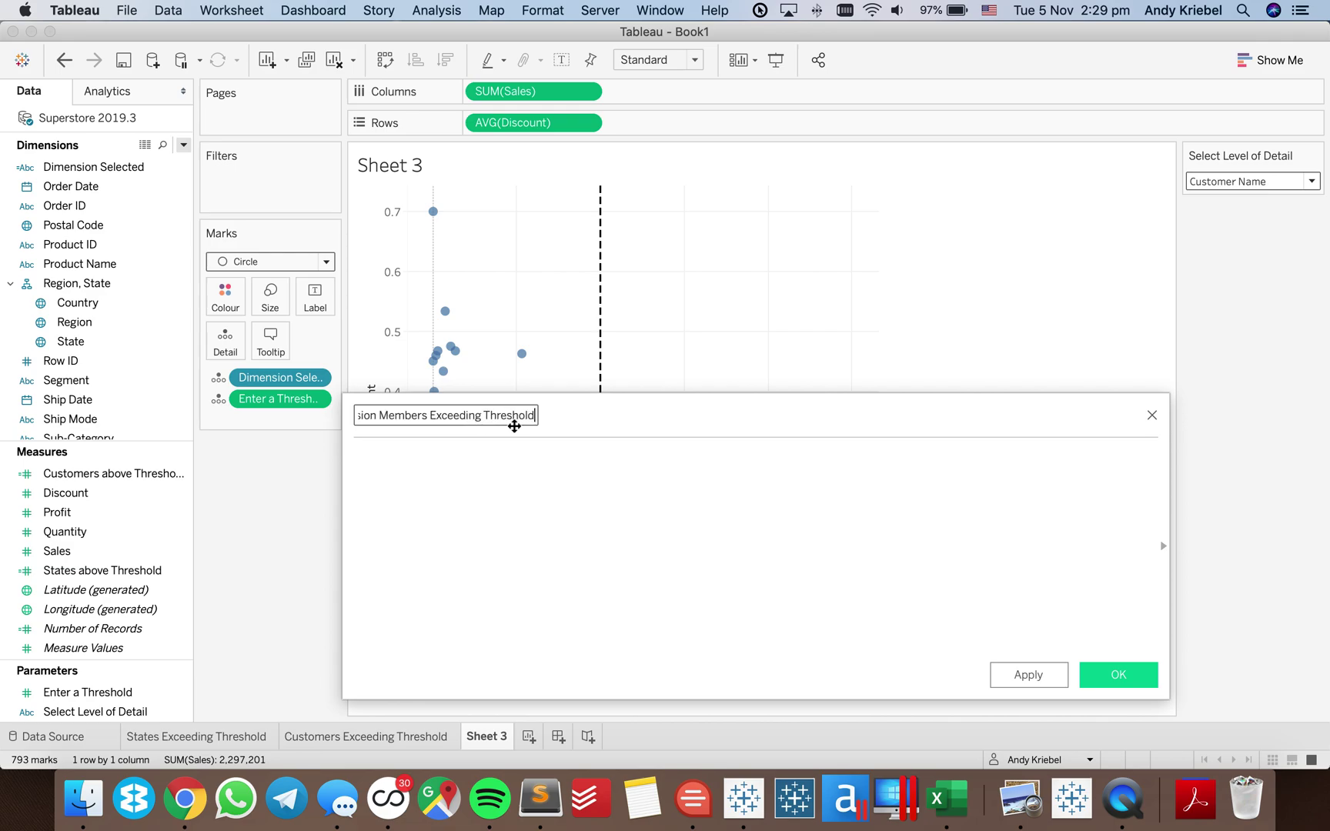
key("Tab")
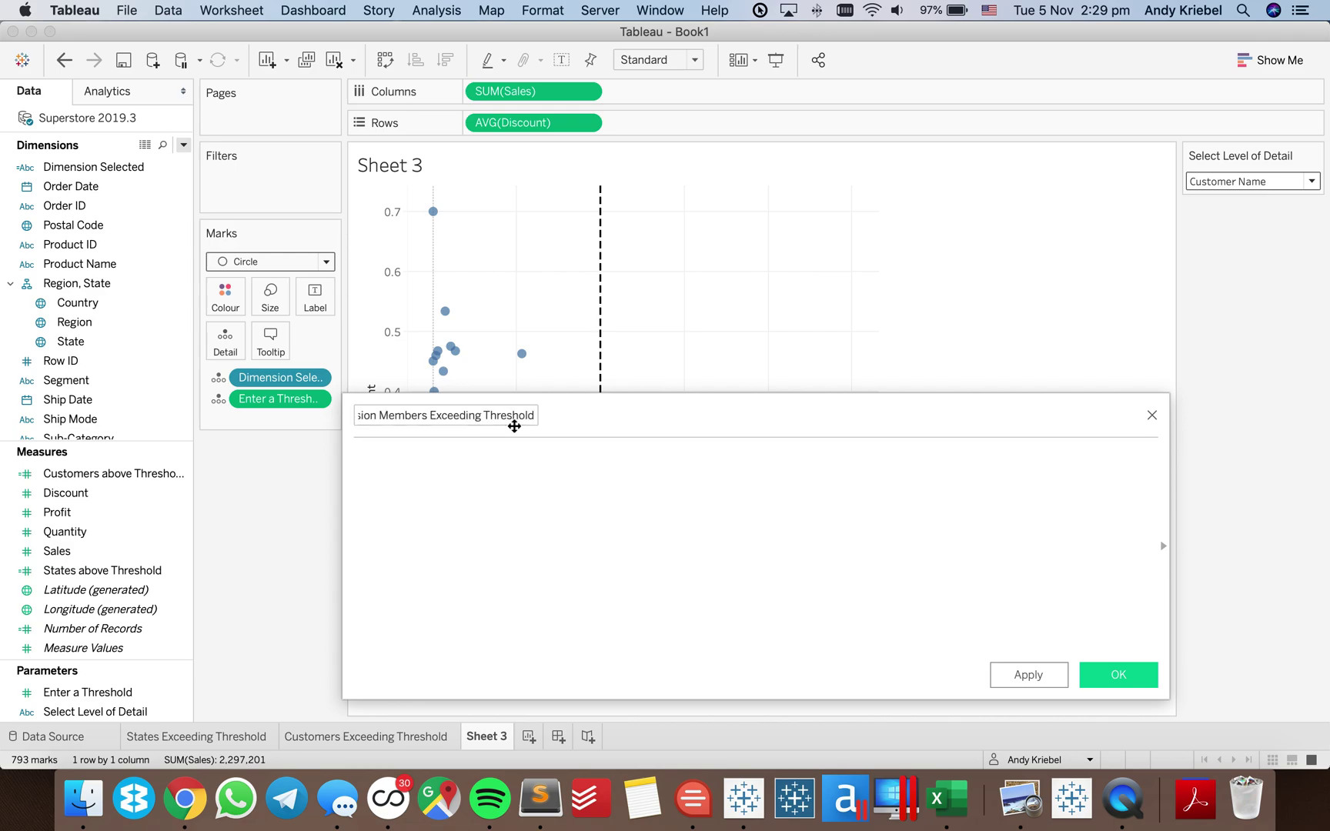
Enter the formula { FIXED [Dimension Selected] : SUM([Sales]) } >= [Enter a Threshold] in the new calculated field
type("{ FIXEDdi")
key("Return")
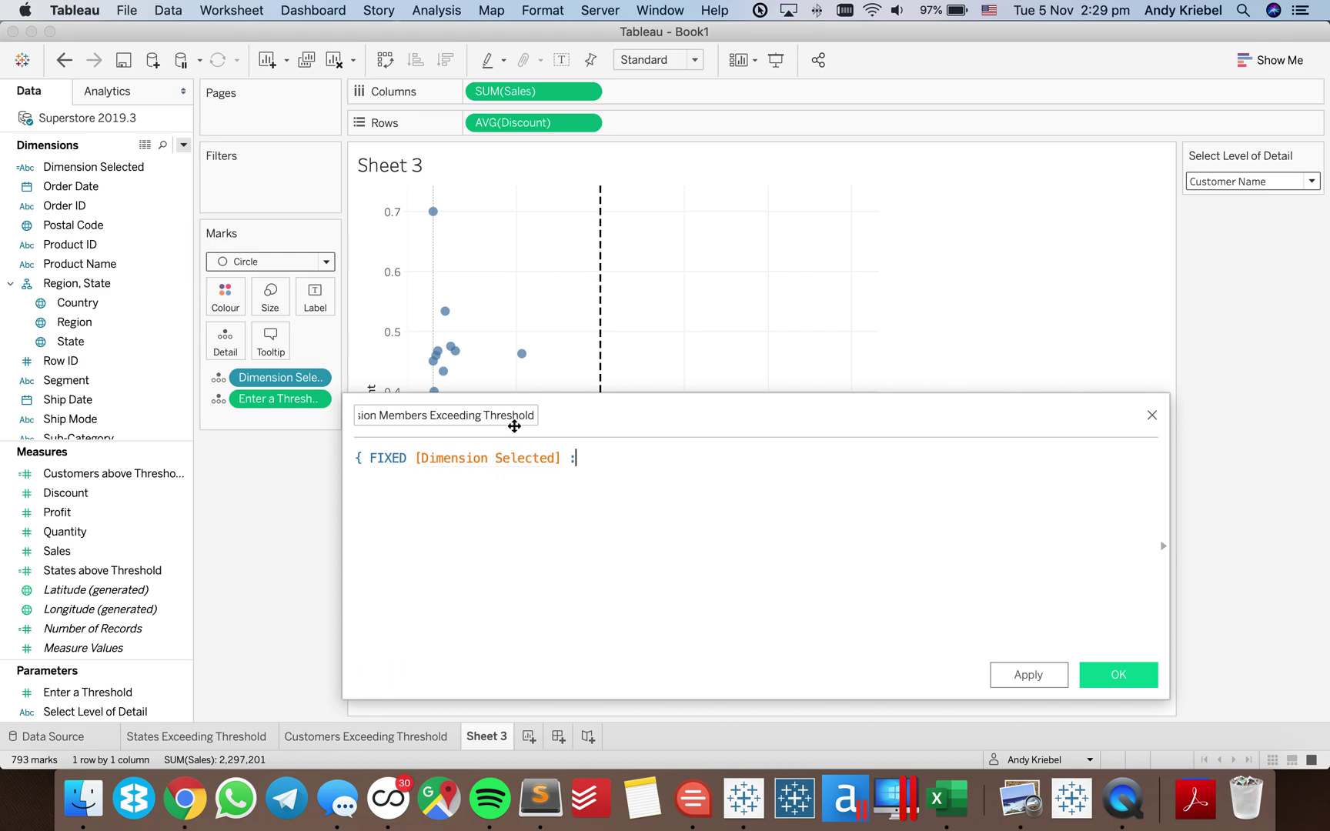
type(": sum")
key("Return")
type("sal)")
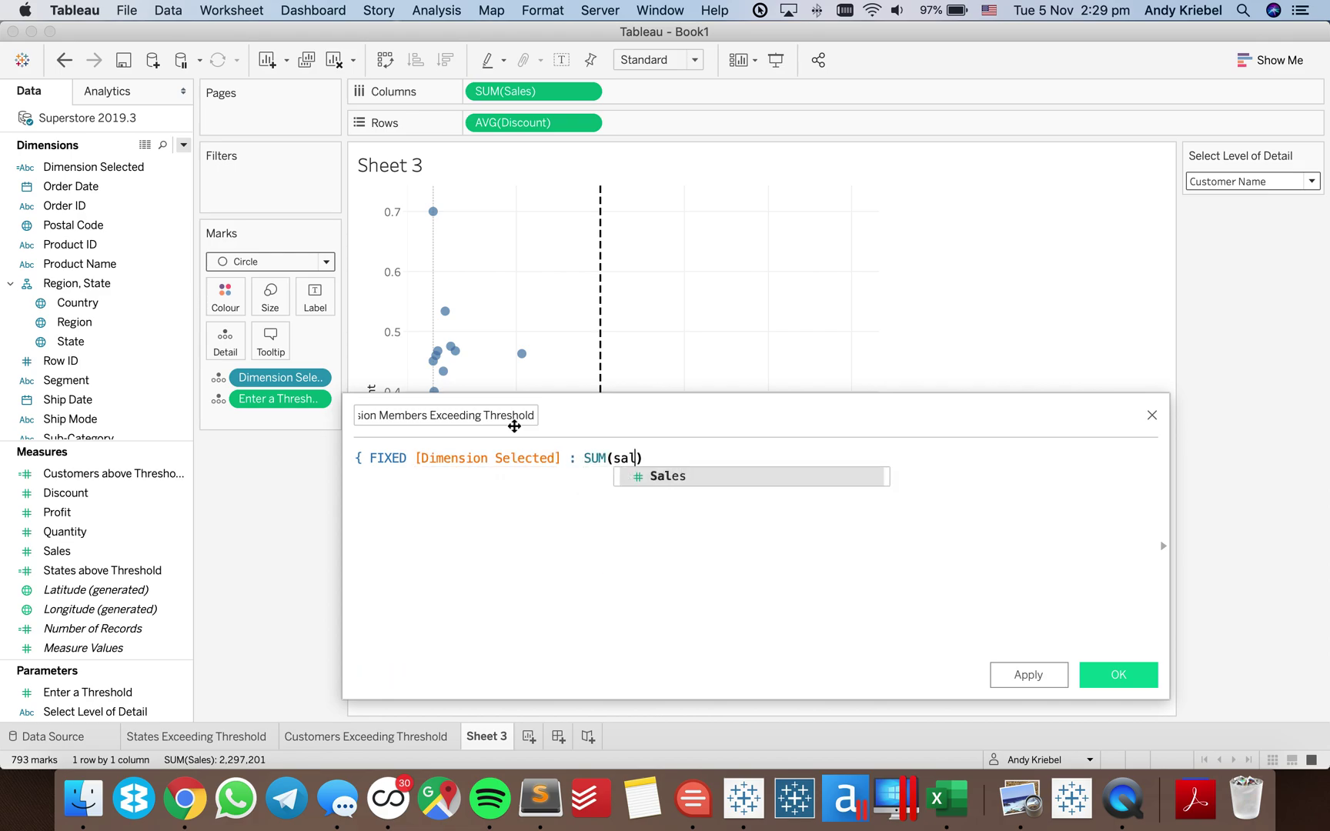
key("Return")
type("} ")
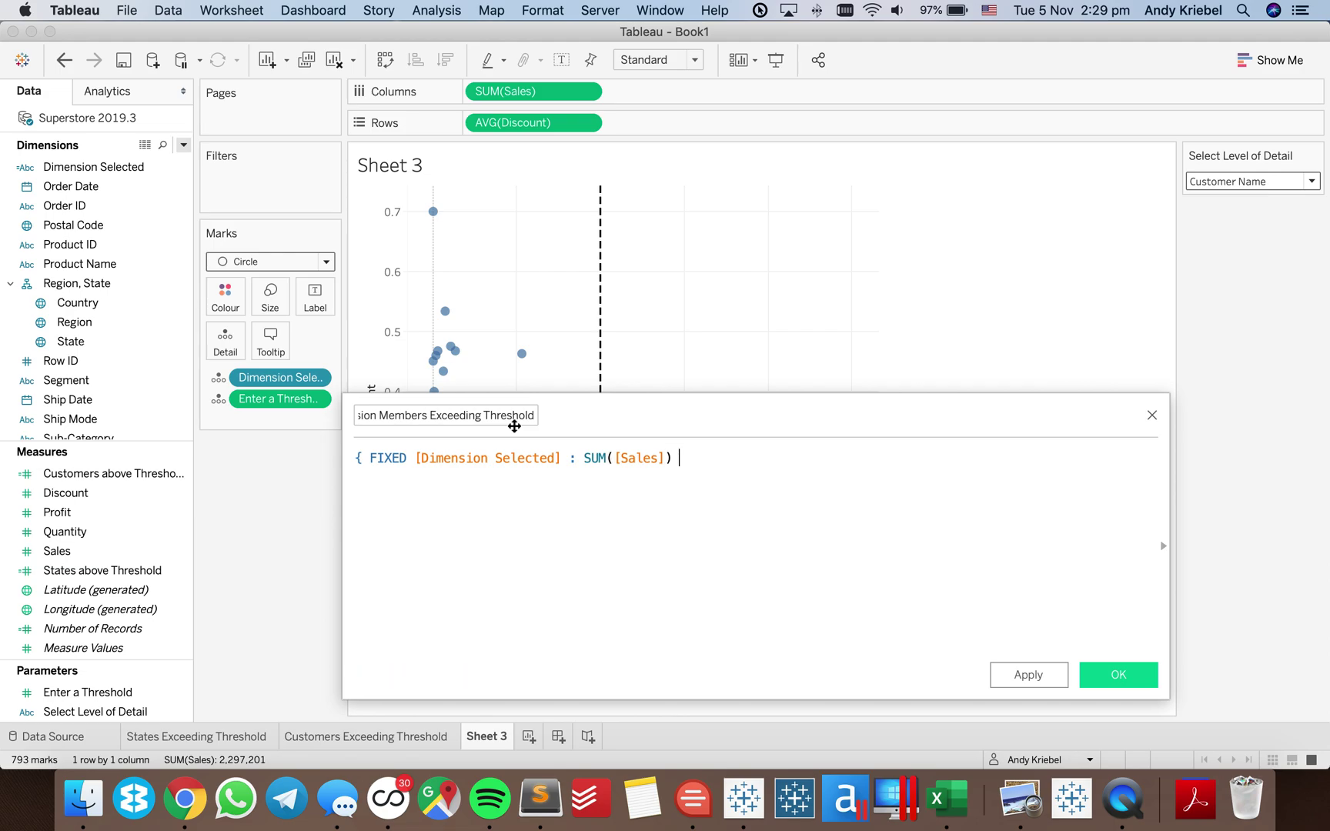
type(">= ")
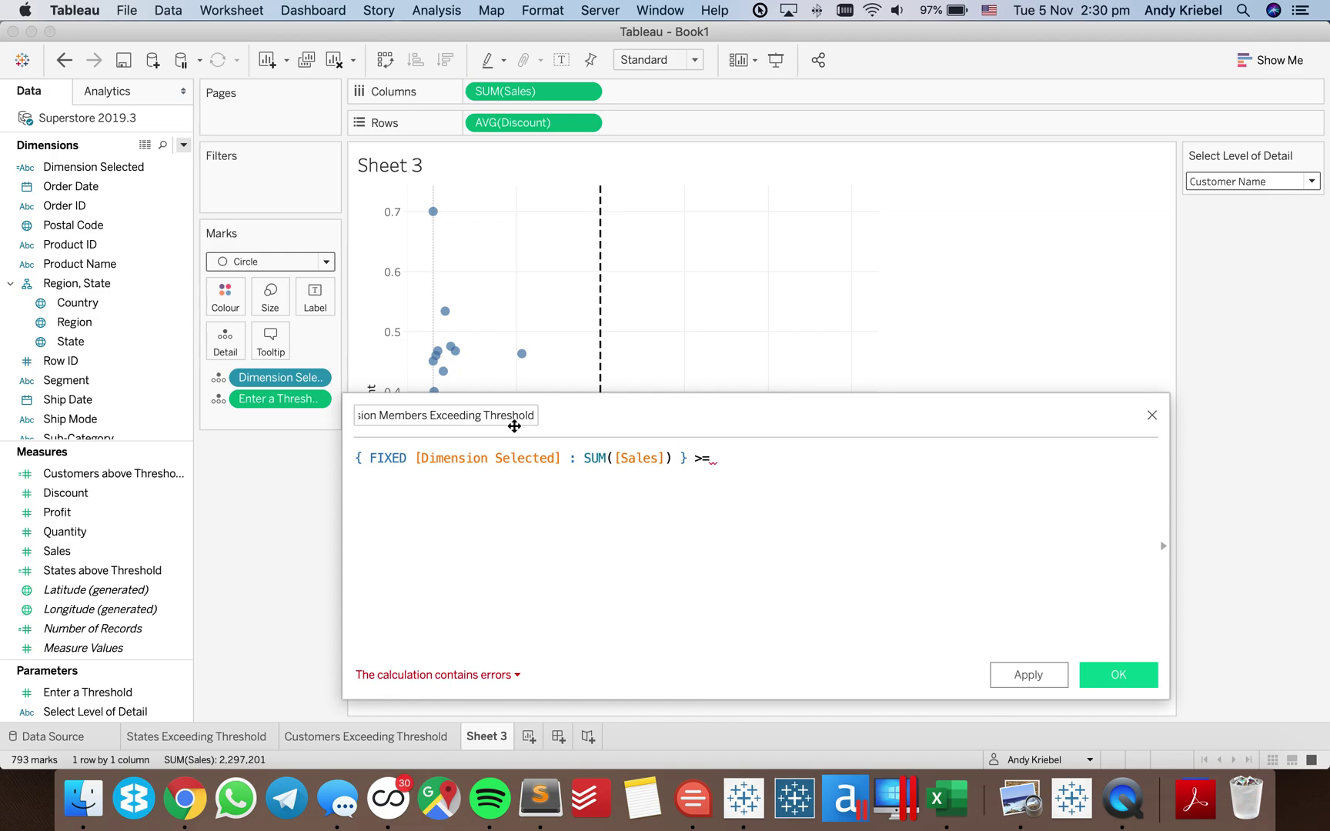
type("ent")
key("Return")
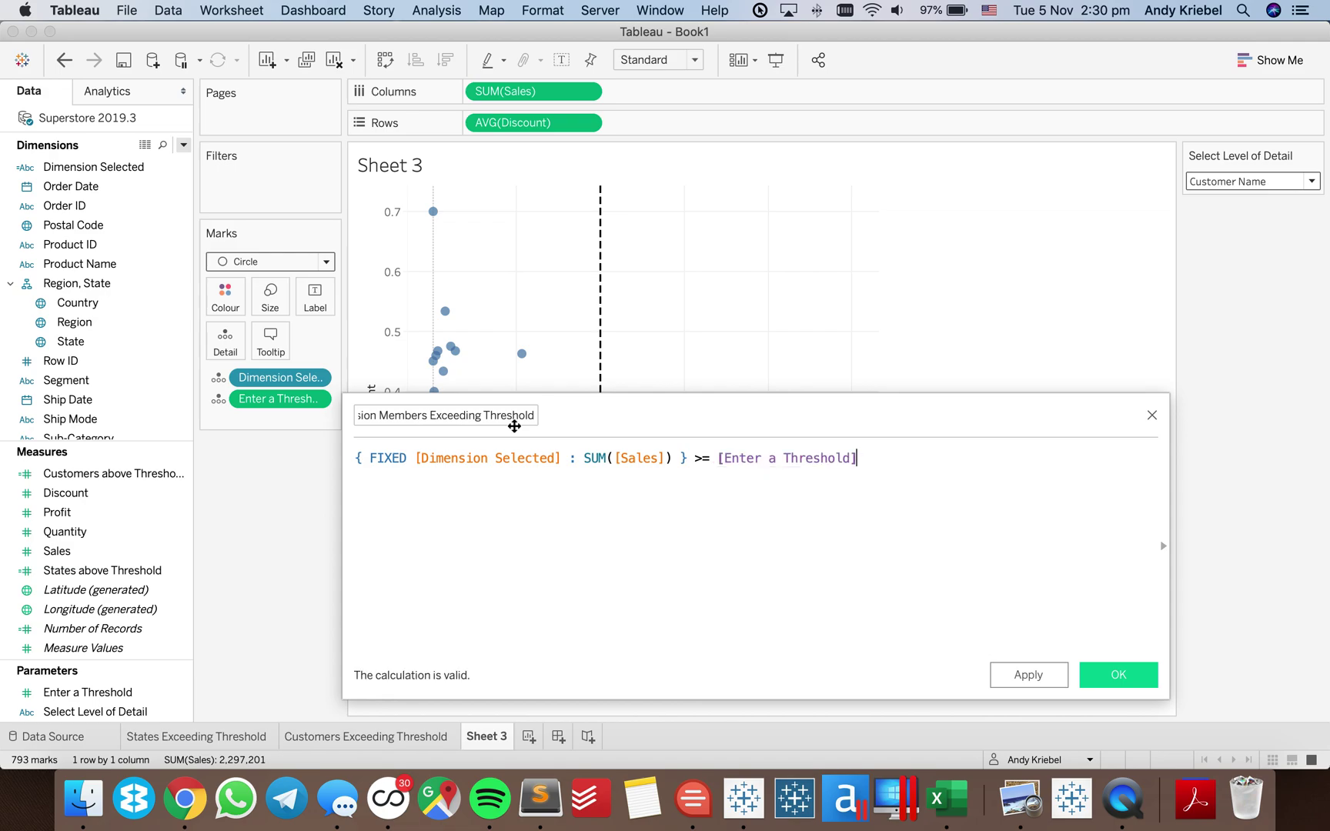
Wrap the whole threshold comparison in INT( ) and save the calculated field
type(")")
key("super+Left")
type("INT(")
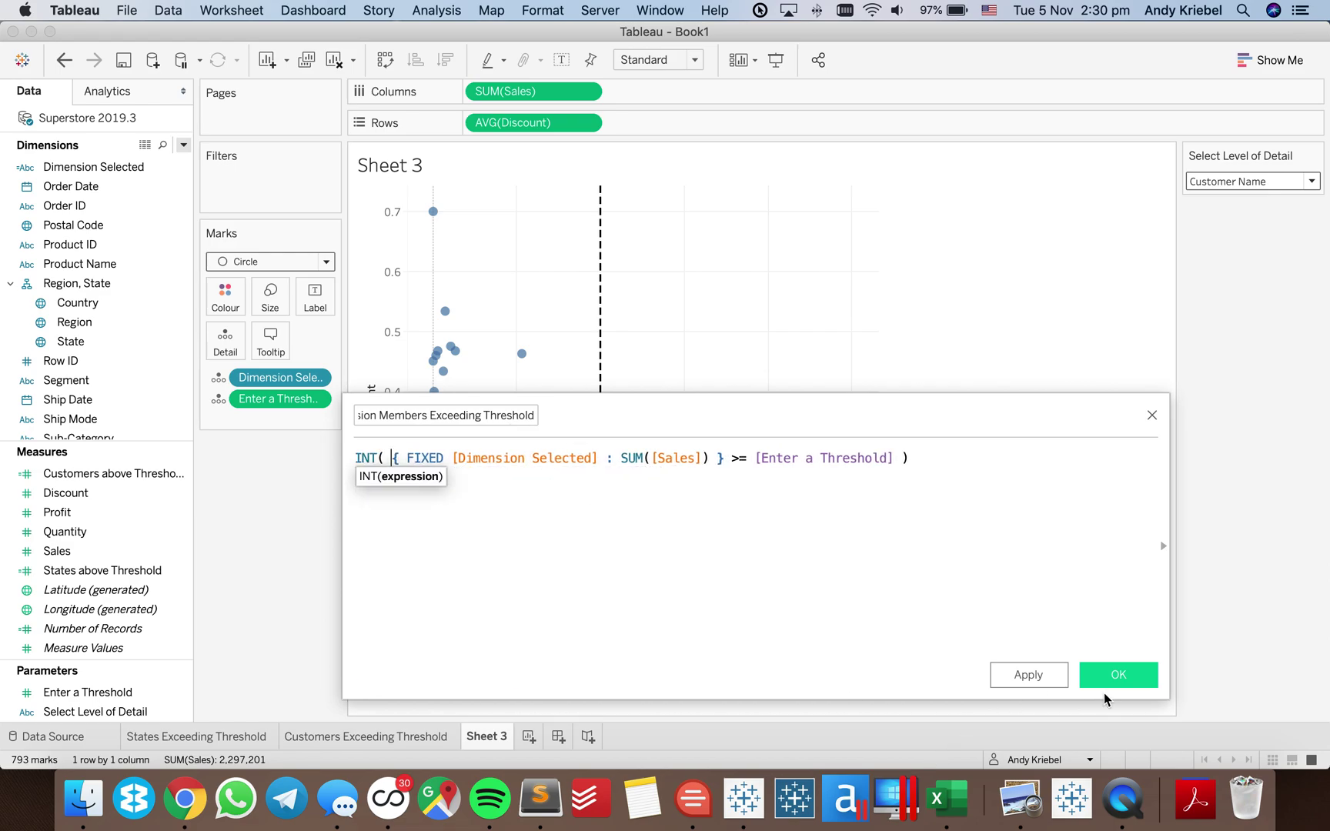
left_click(1116, 676)
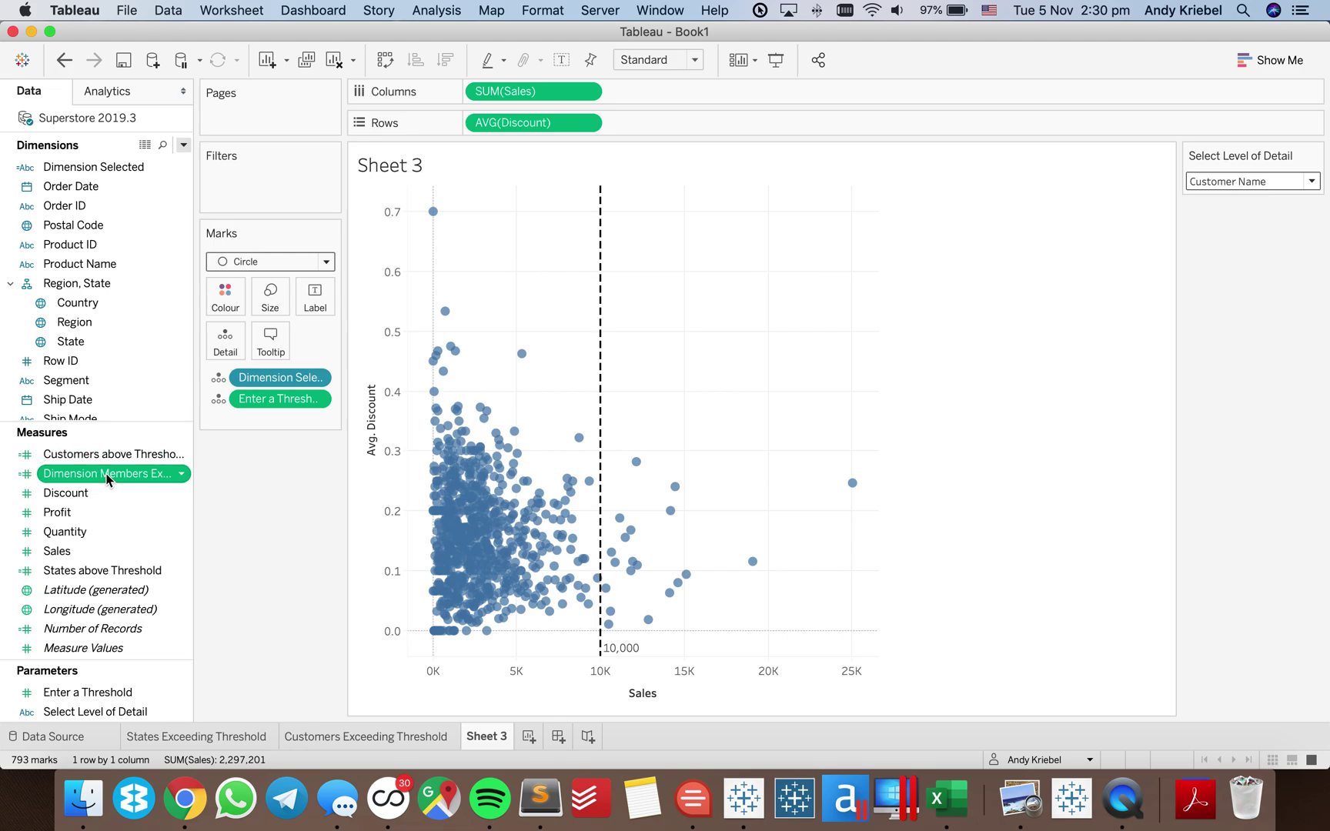
Colour the scatter plot's circles by Dimension Members Exceeding Threshold
left_click_drag(108, 479, 227, 304)
mouse_move(638, 462)
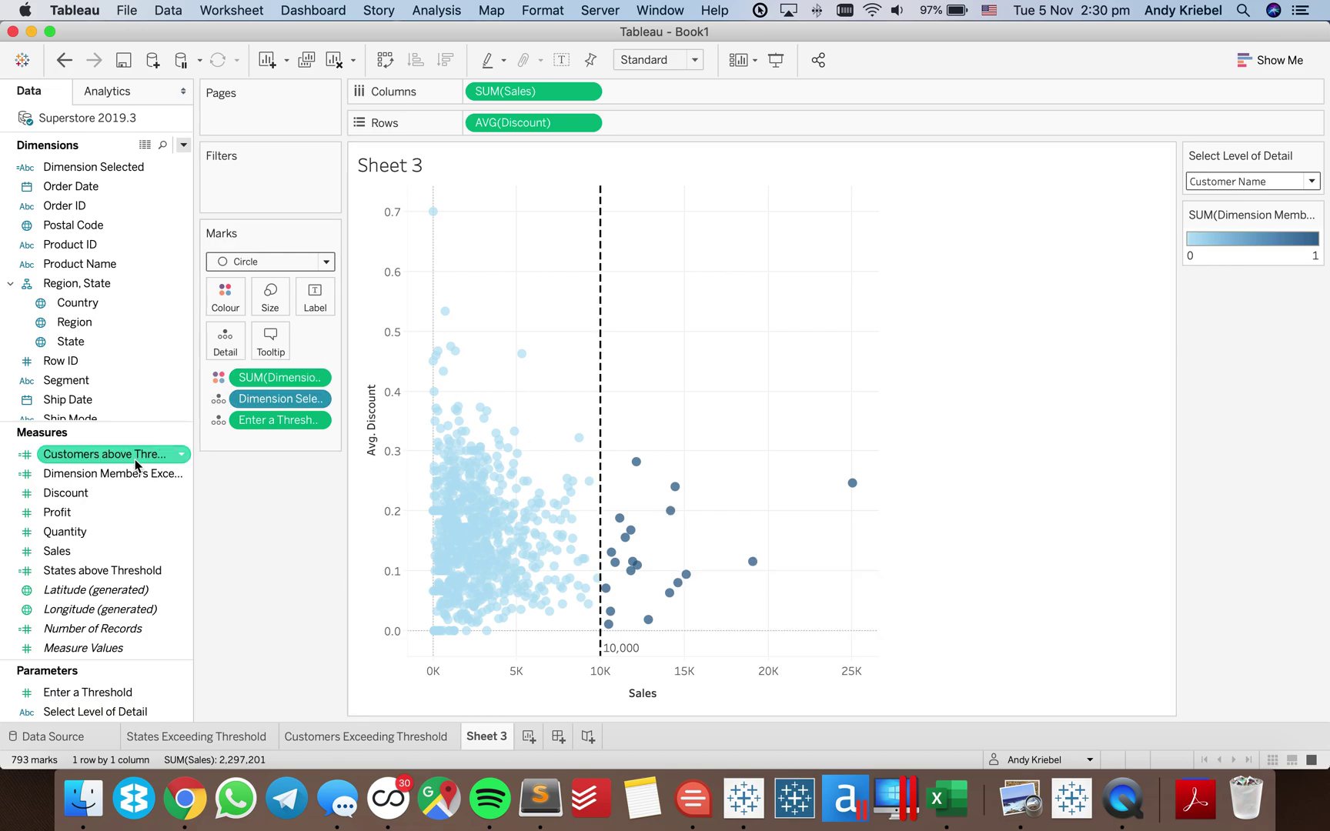
Replace the sheet title with SUM(Dimension Members Exceeding Threshold), the text "Exceed the Threshold of" and the Enter a Threshold parameter
double_click(430, 171)
triple_click(587, 310)
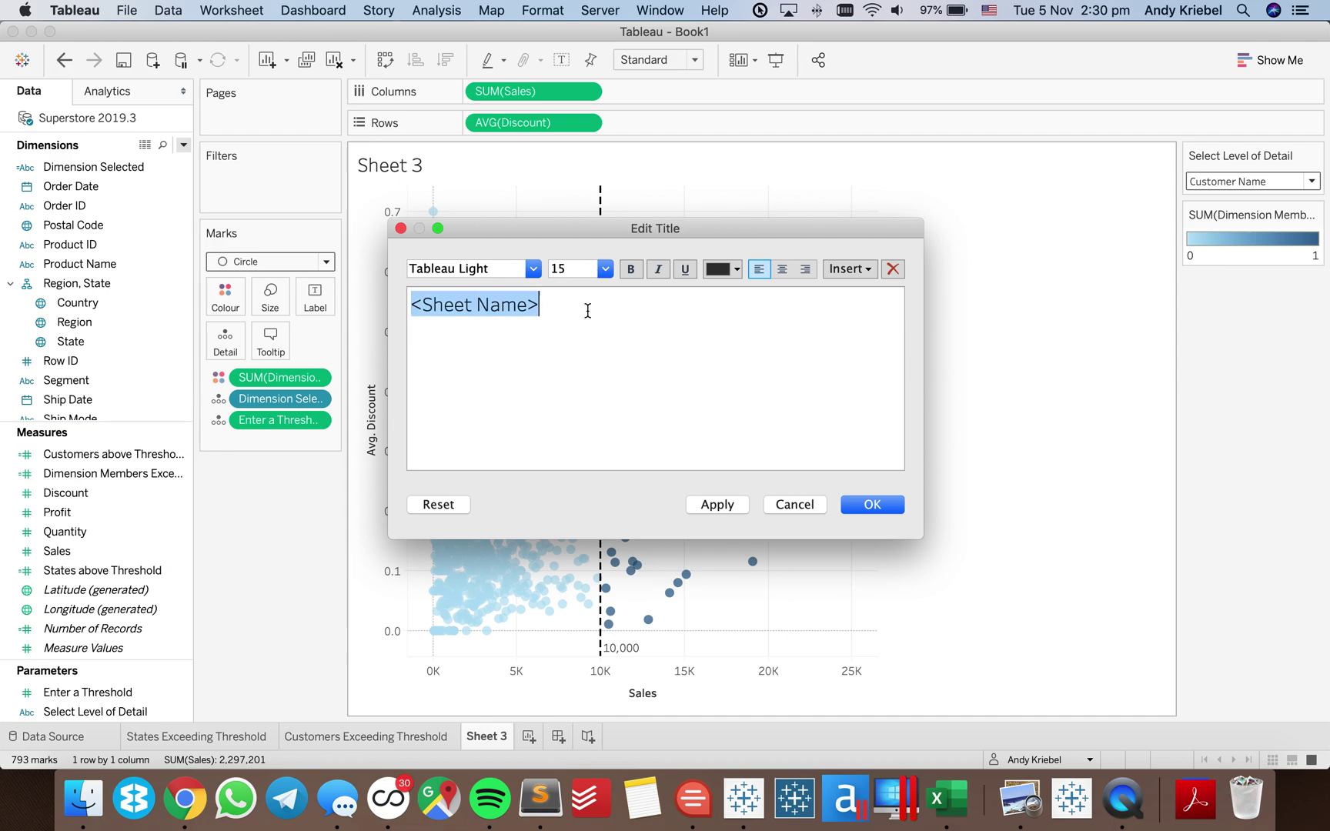
left_click(849, 268)
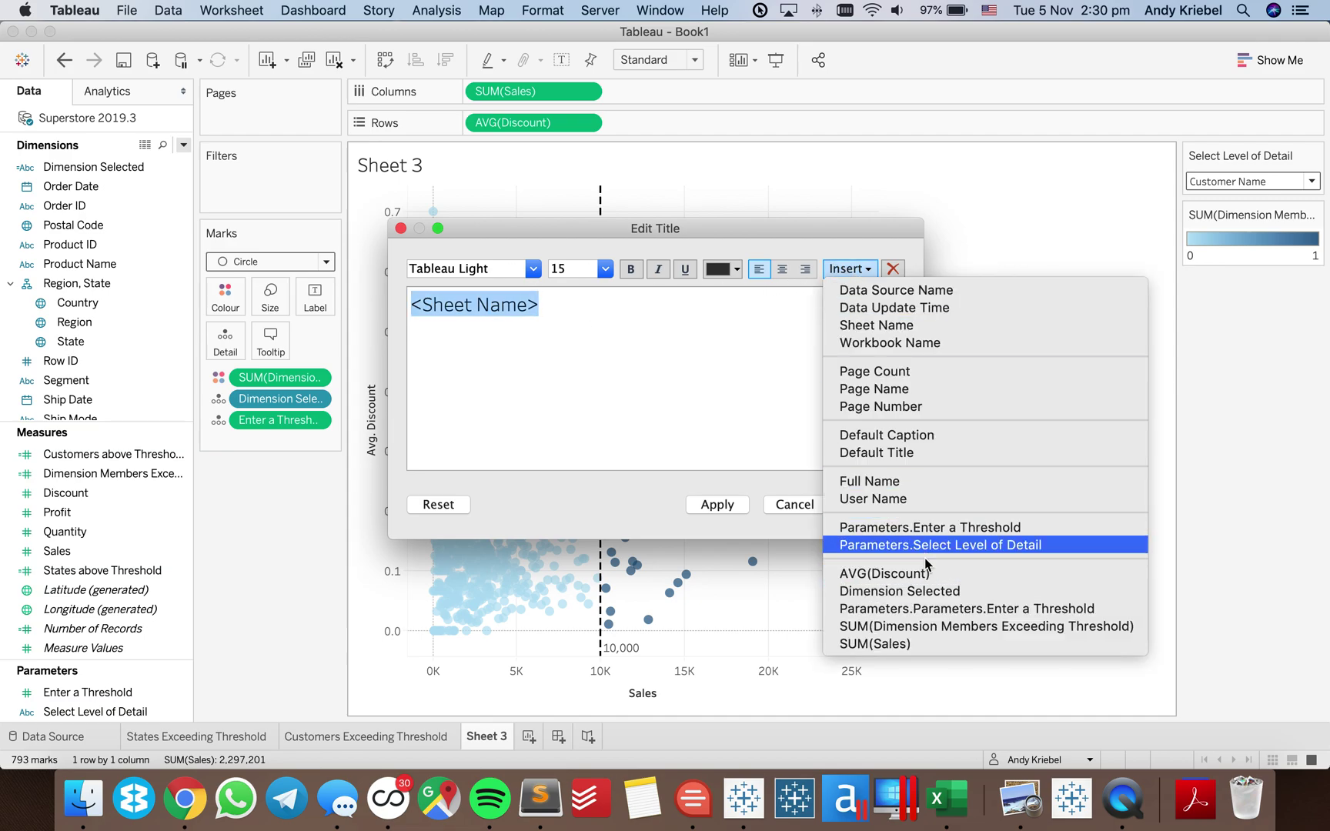
left_click(928, 626)
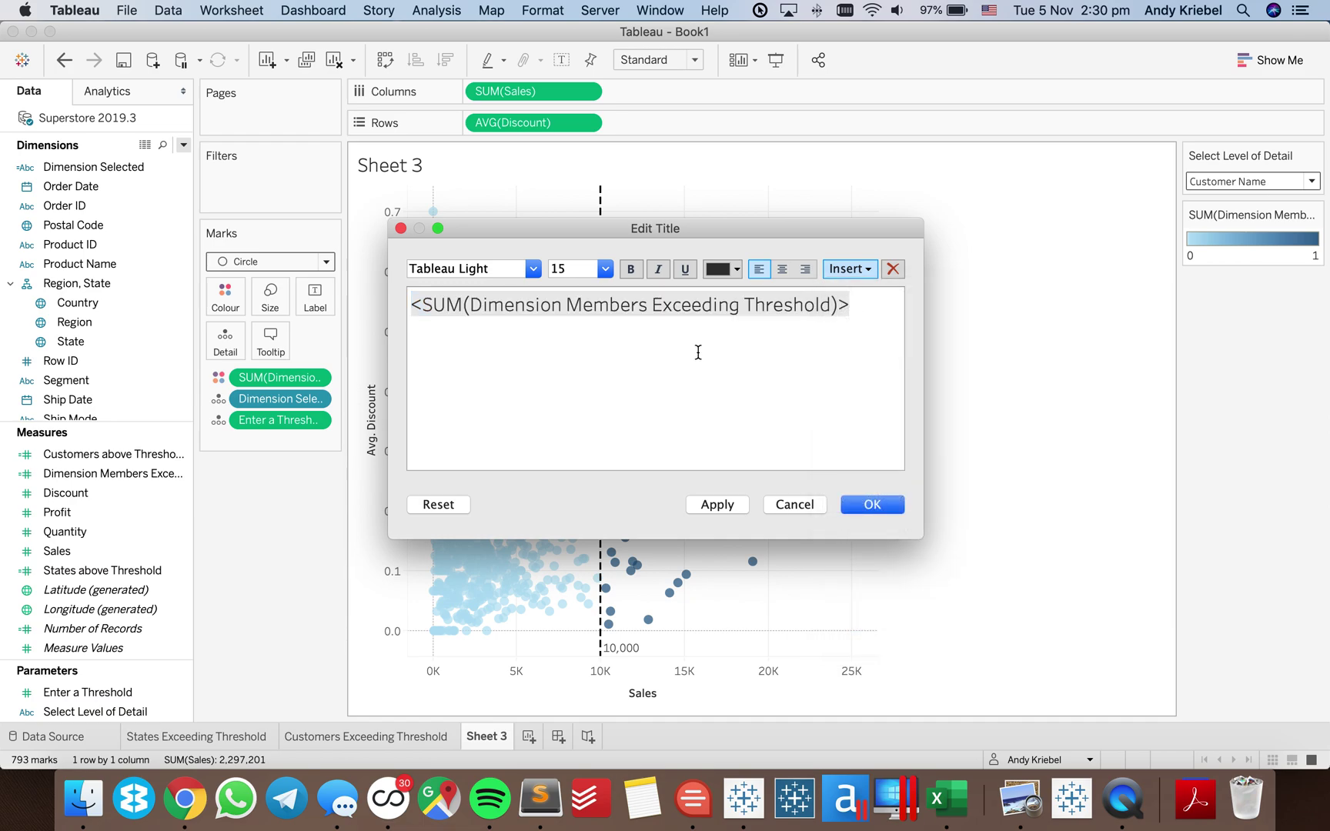
type("Threshol Exceed")
type(" the Thresh")
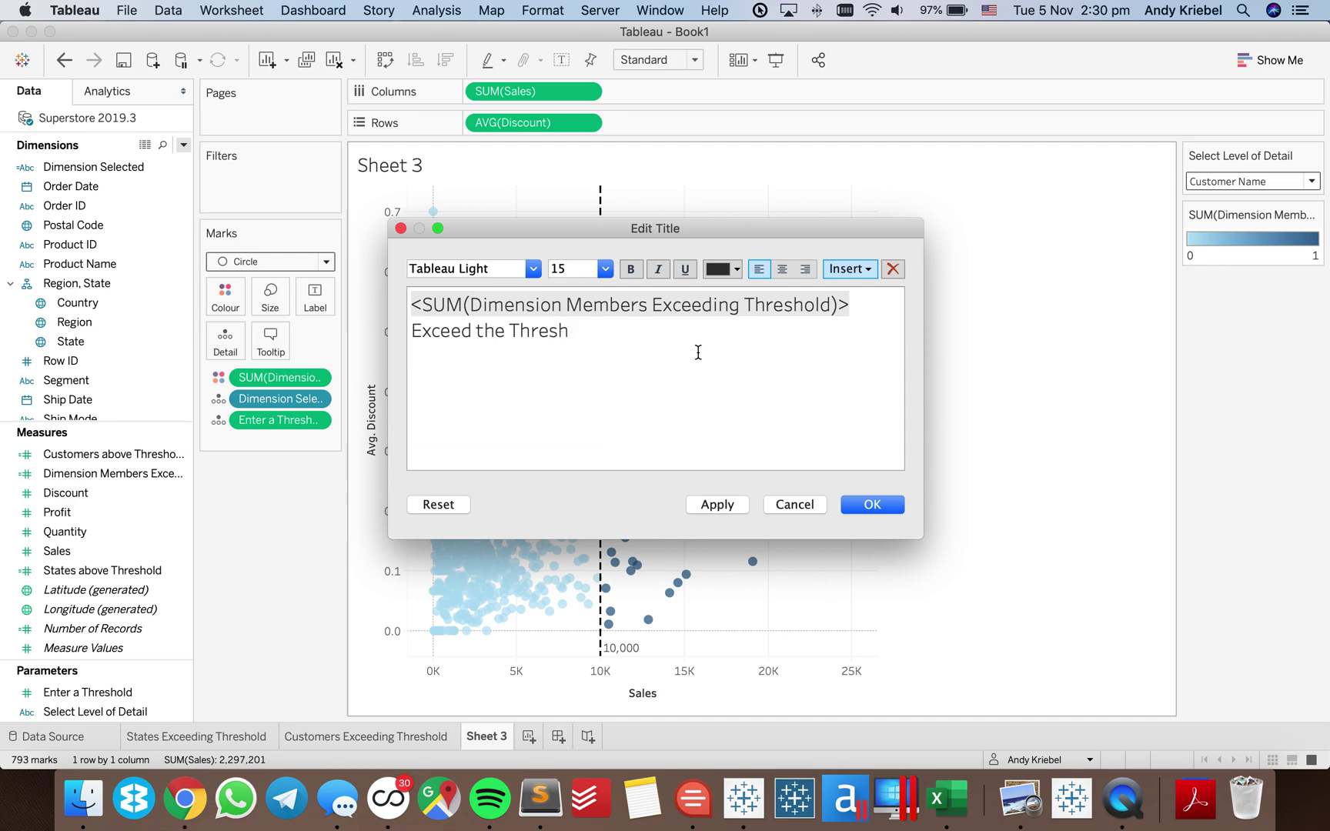
type("old of")
left_click(853, 274)
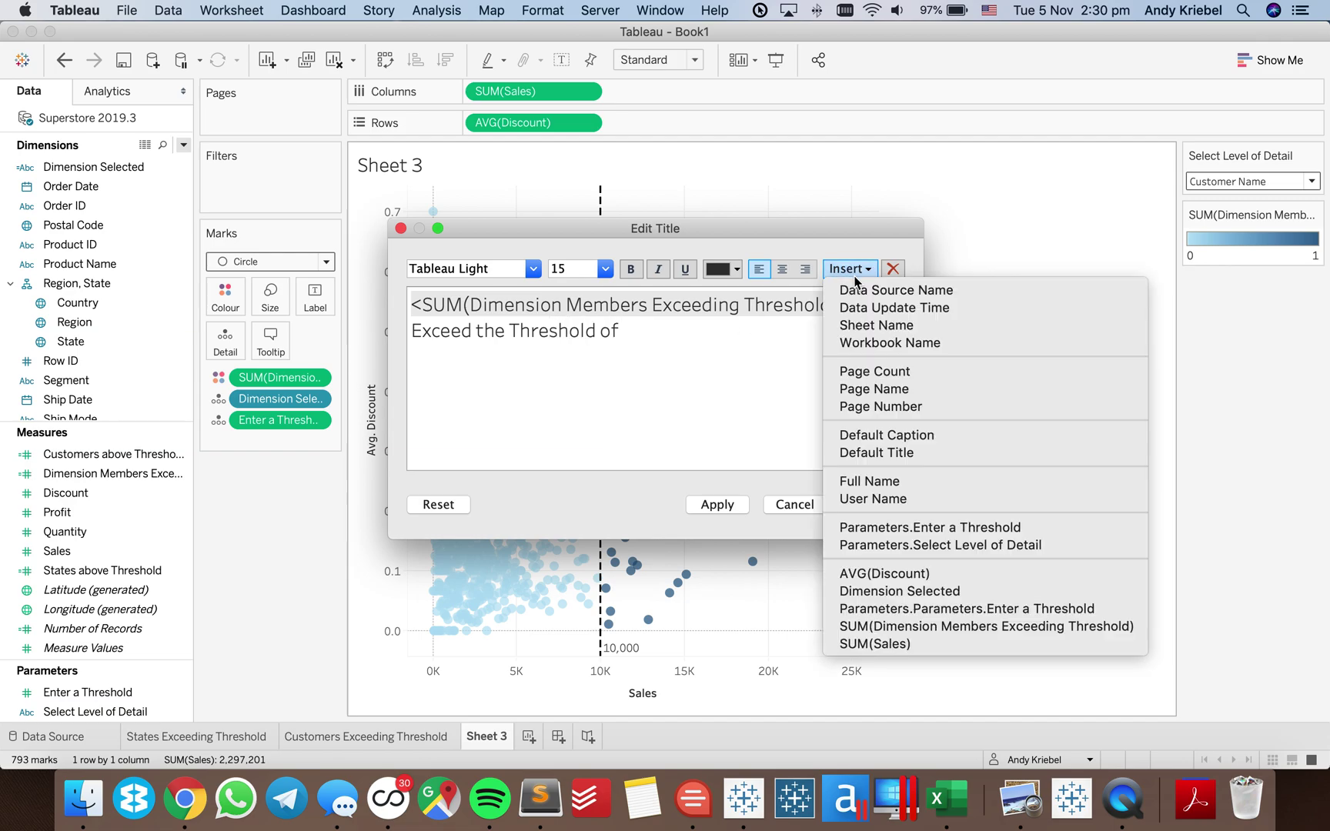
left_click(895, 528)
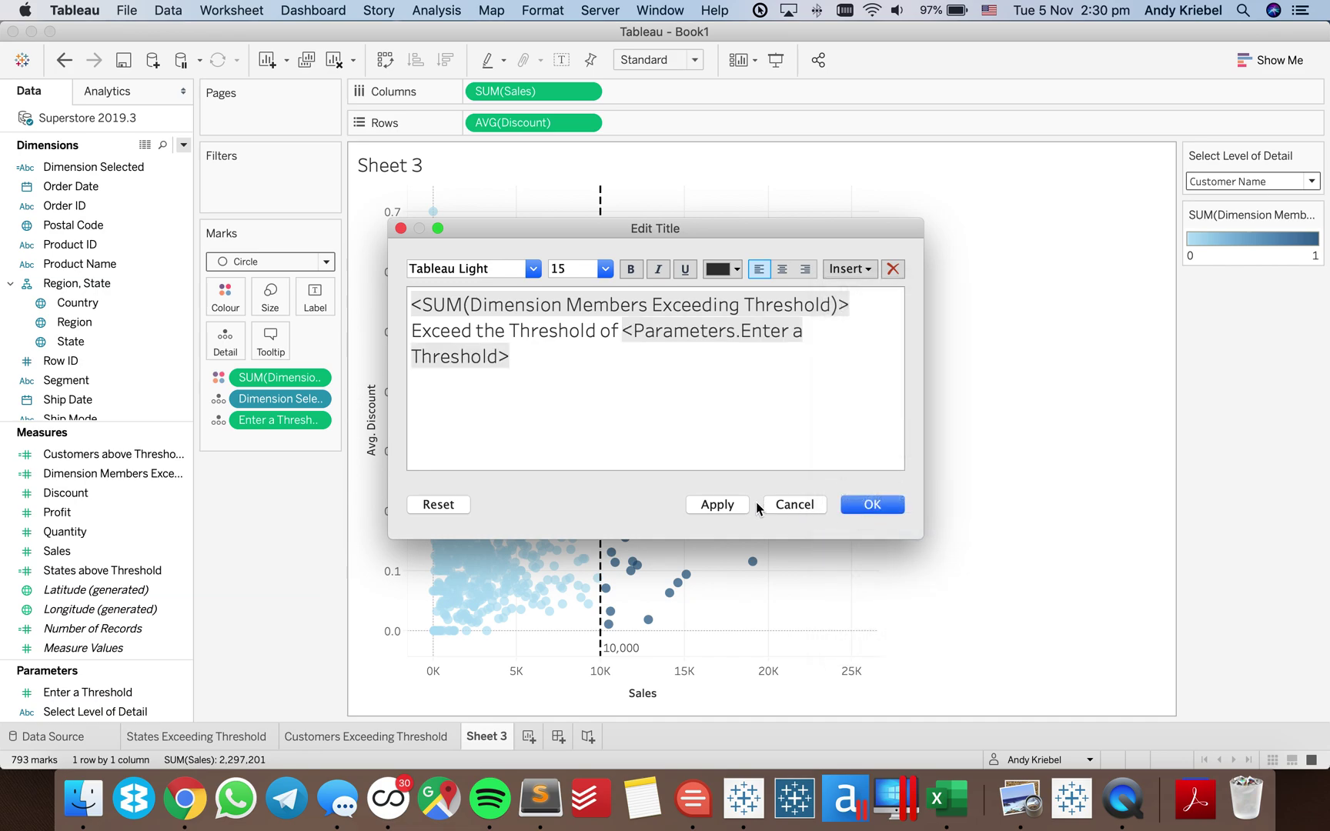
left_click(719, 505)
left_click(872, 505)
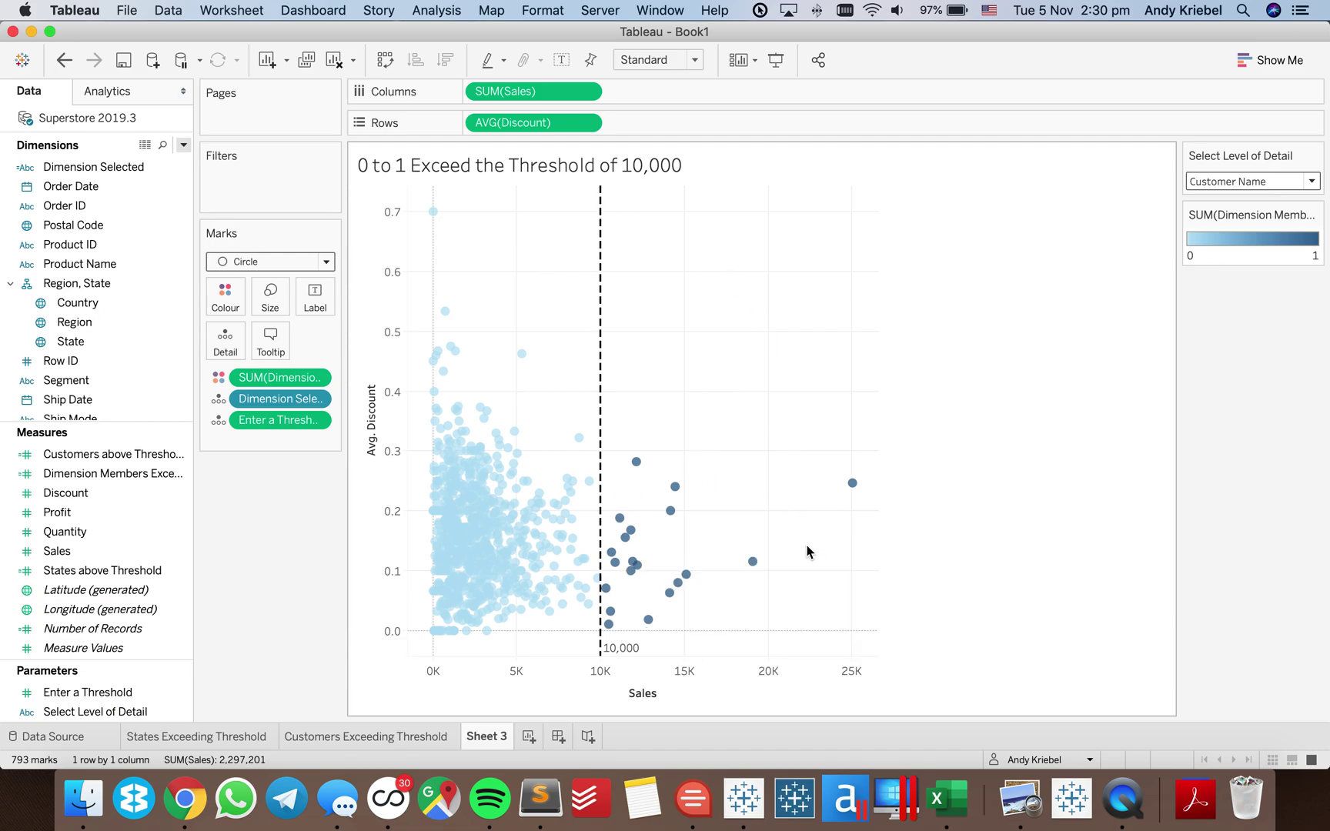
Edit the Customers above Threshold calculation, adding { SUM( on a line above its INT expression
right_click(94, 464)
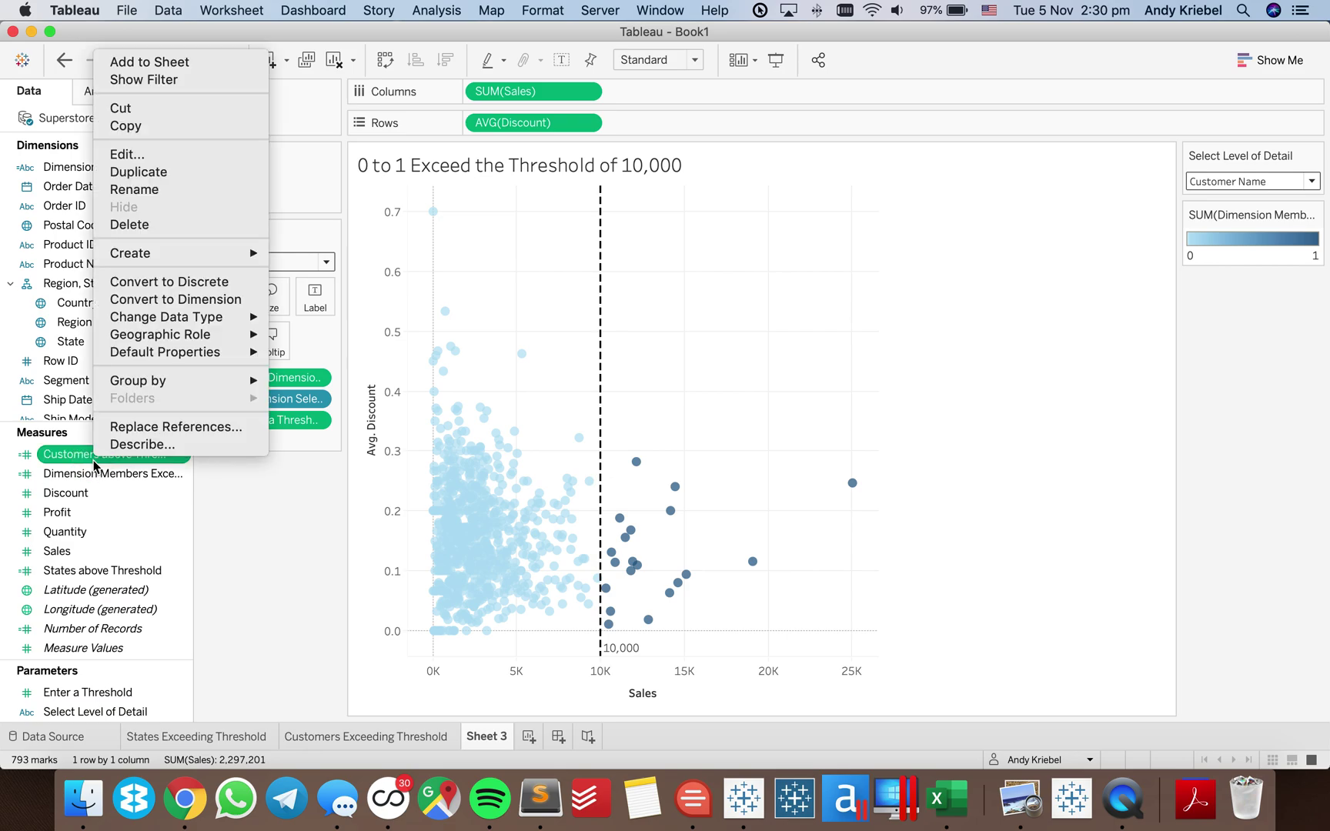
left_click(115, 151)
key("Return")
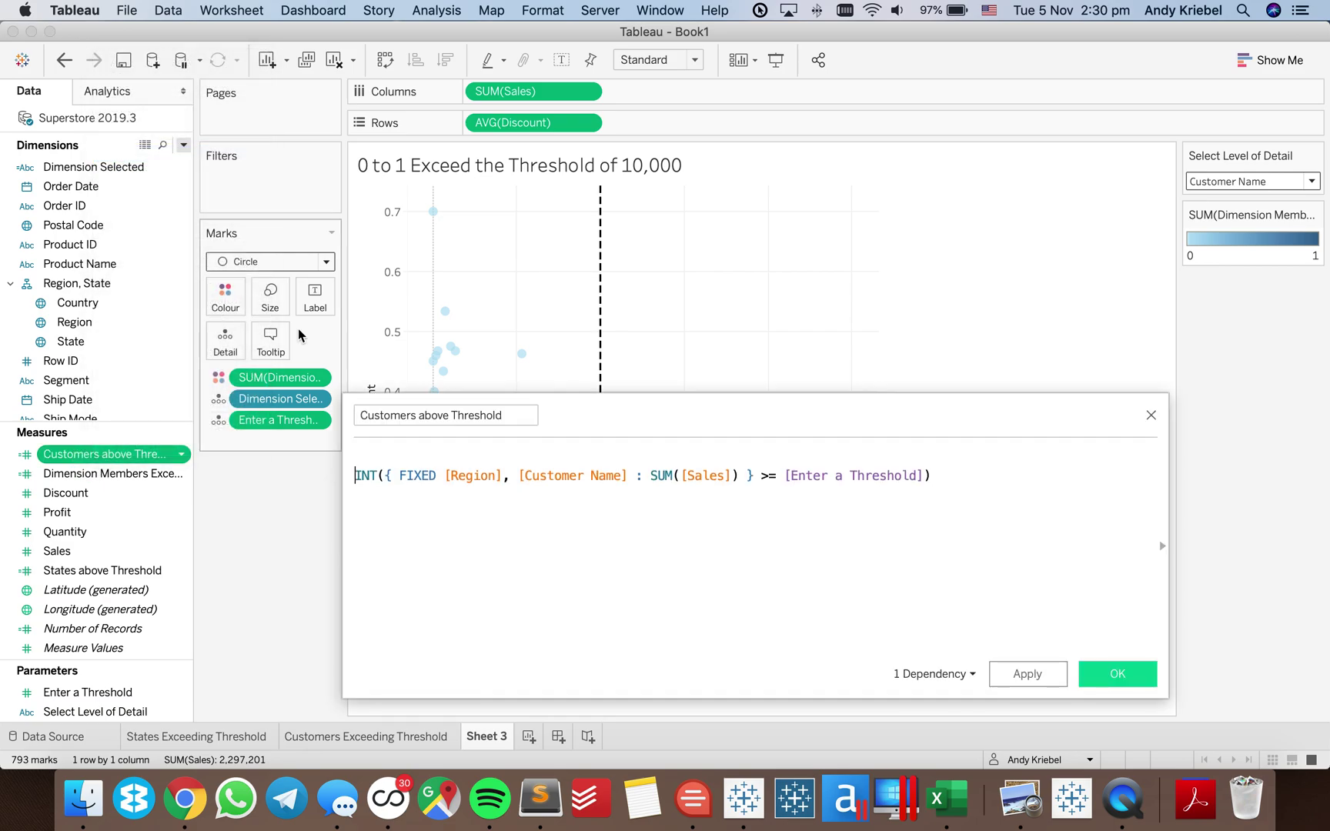
type("{ SOUM(")
key("BackSpace")
key("BackSpace")
key("BackSpace")
key("BackSpace")
type("UM(")
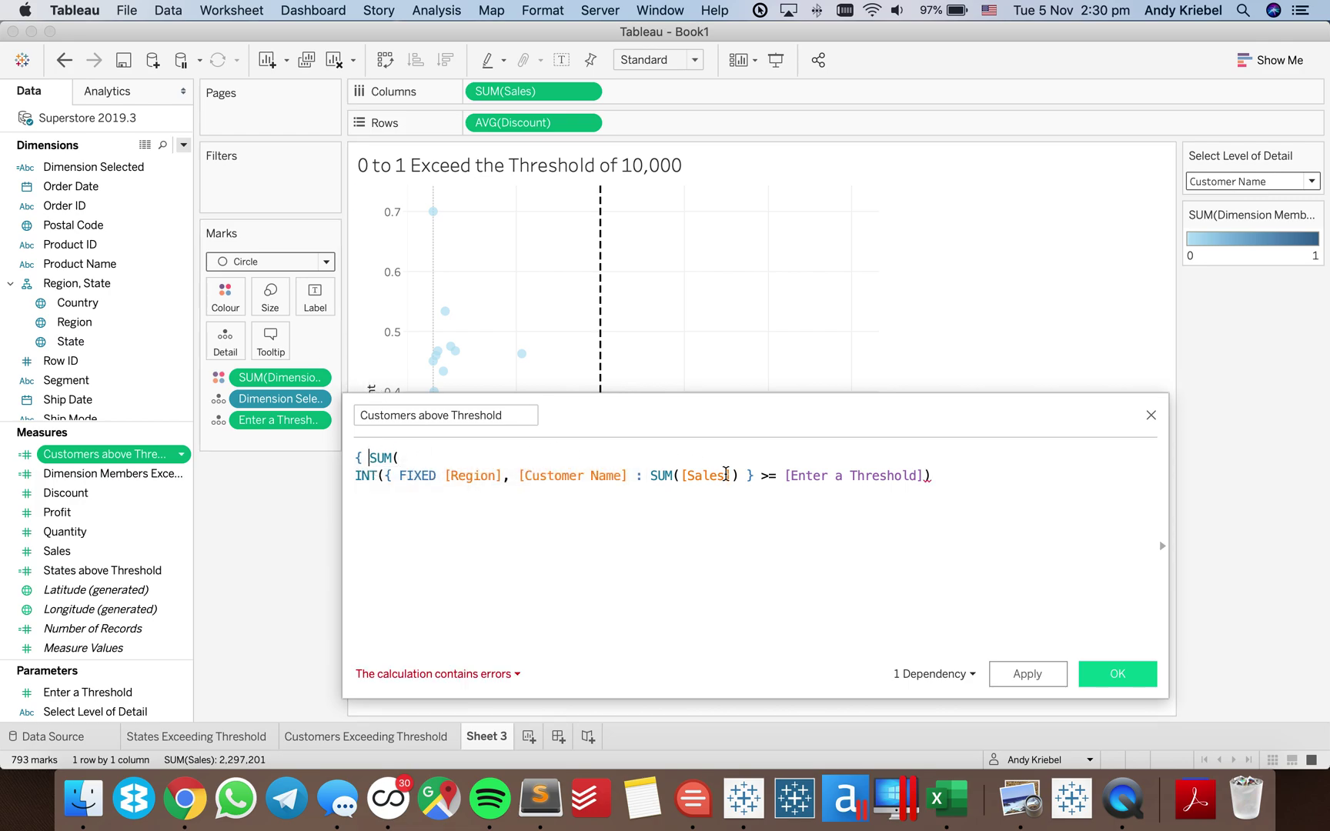
Close the outer SUM in Customers above Threshold with ) } on a new last line, apply it and leave the editor
left_click(964, 477)
key("Return")
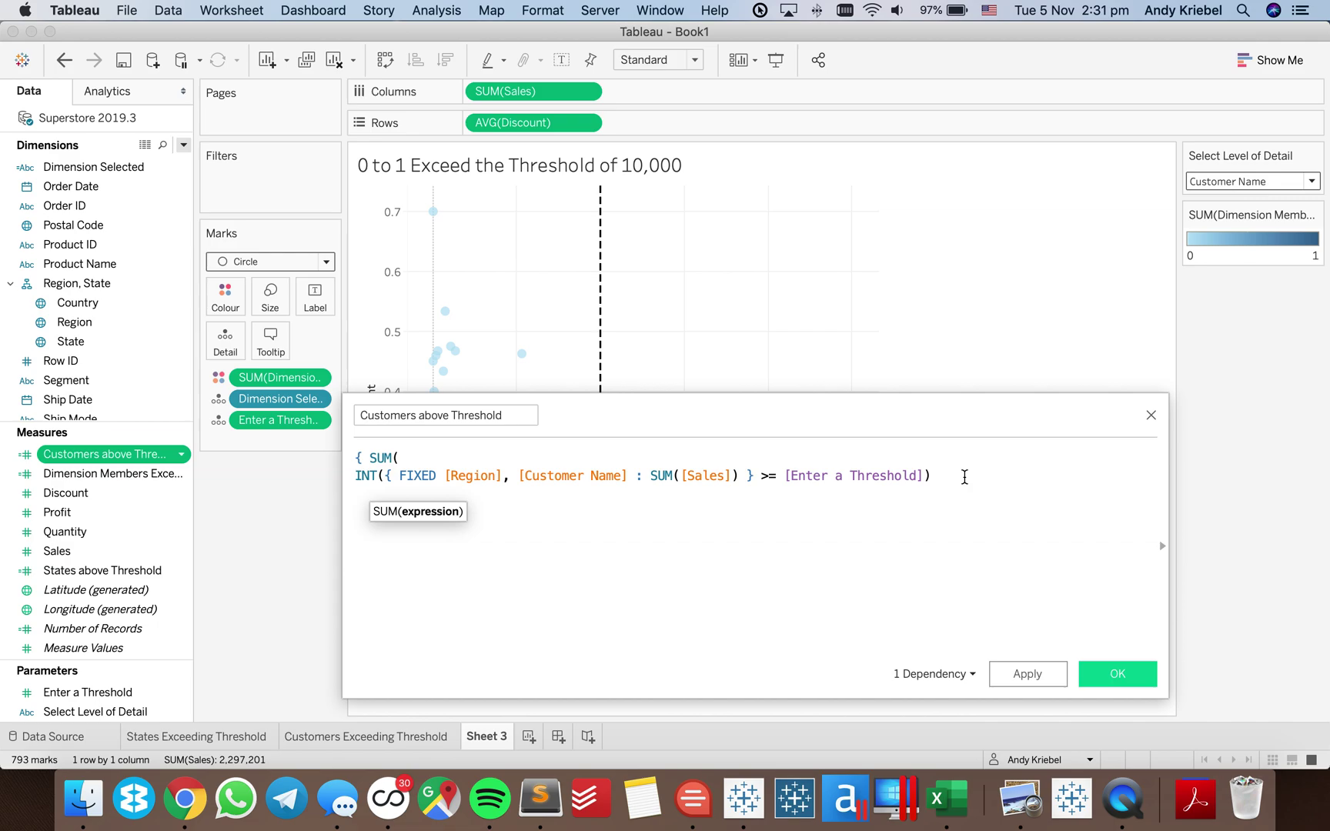
type(") }")
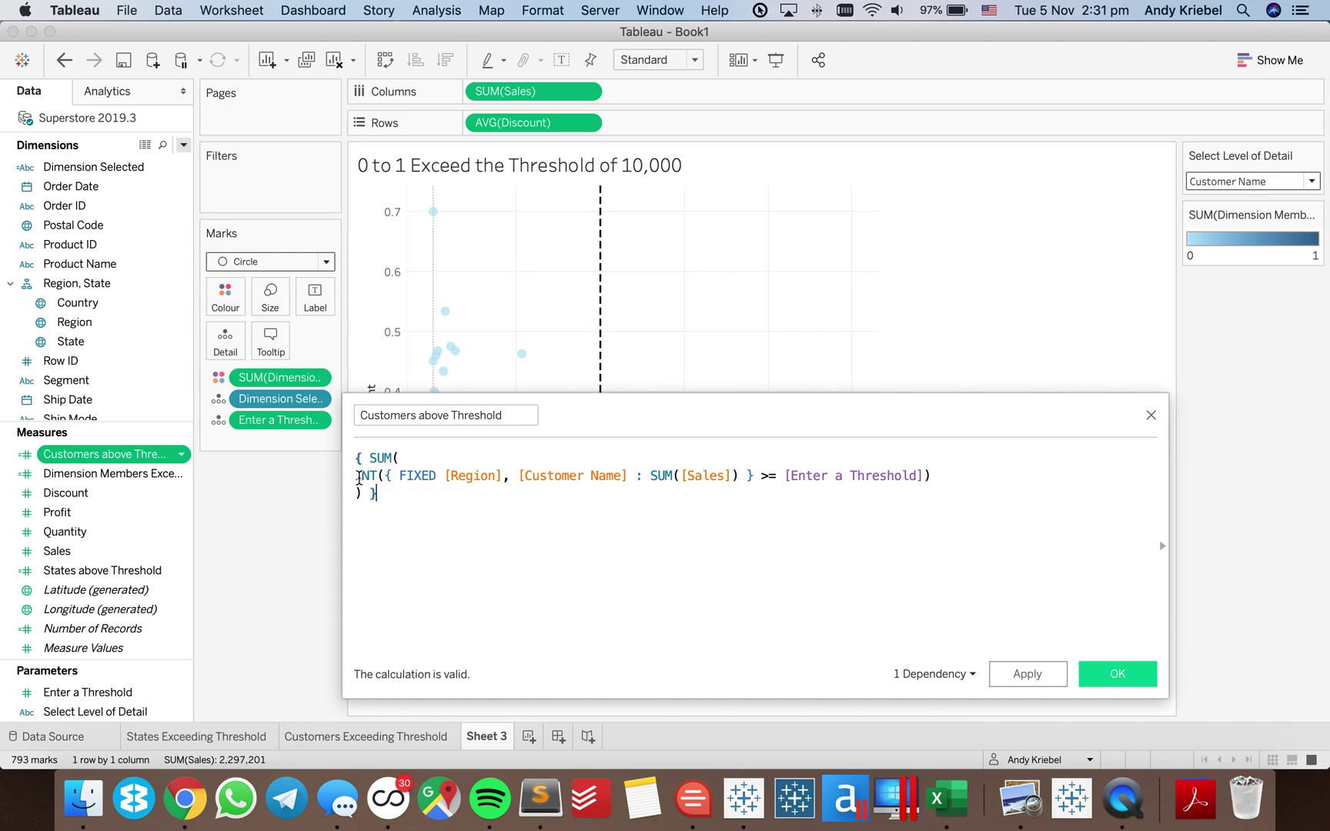
left_click_drag(358, 477, 933, 475)
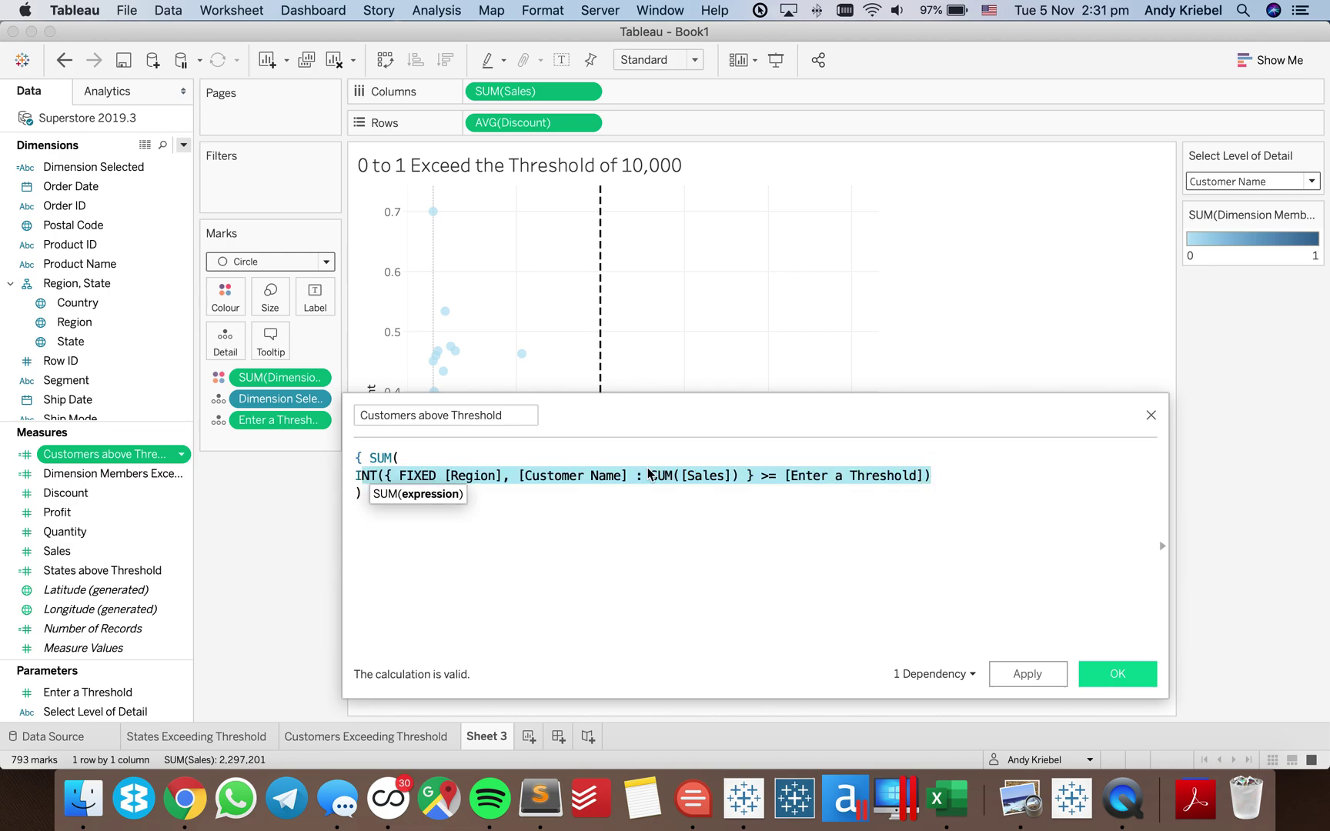
left_click(464, 475)
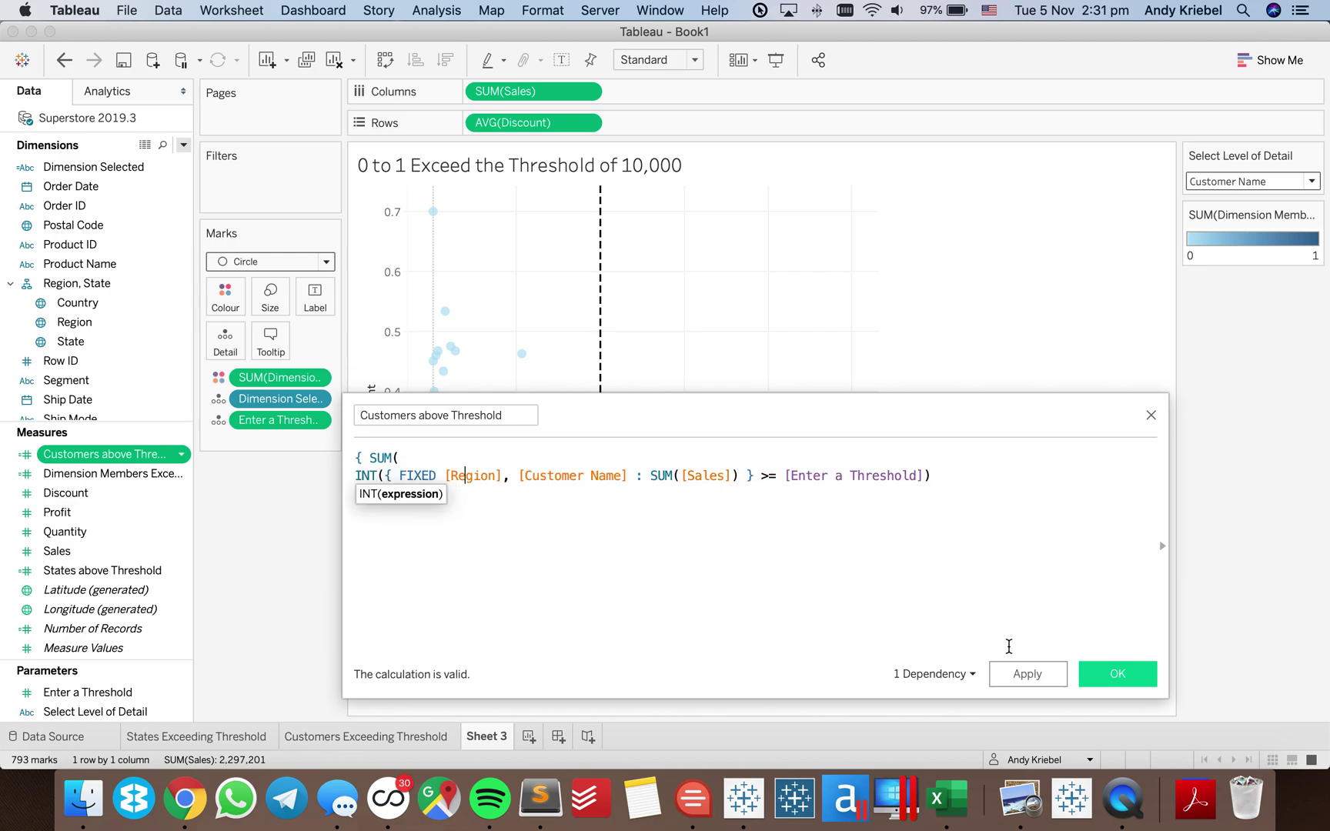
left_click(1028, 673)
left_click(1151, 415)
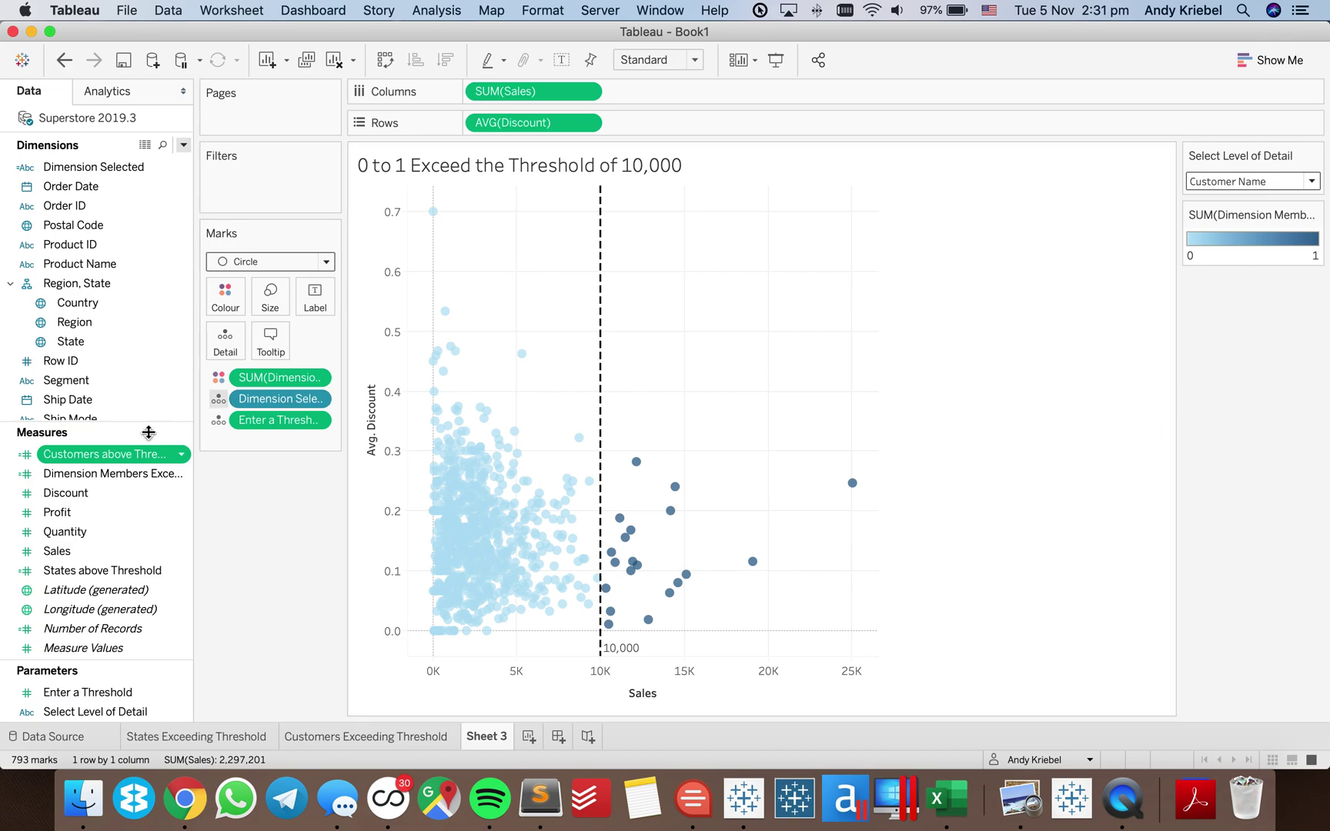
Wrap the Dimension Members Exceeding Threshold calculation in { FIXED : SUM( ) }, with the INT expression on its own line, and apply it
right_click(118, 474)
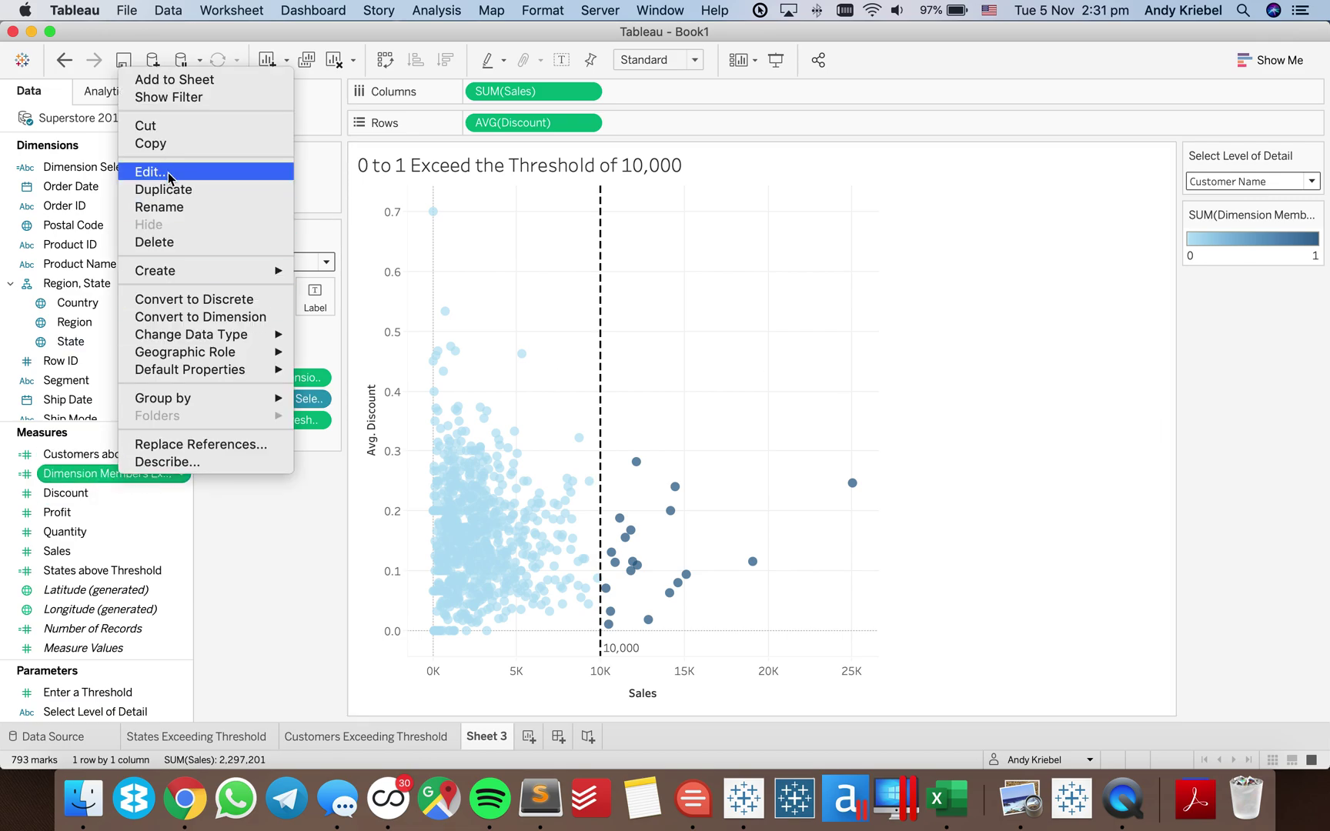
left_click(167, 173)
key("Return")
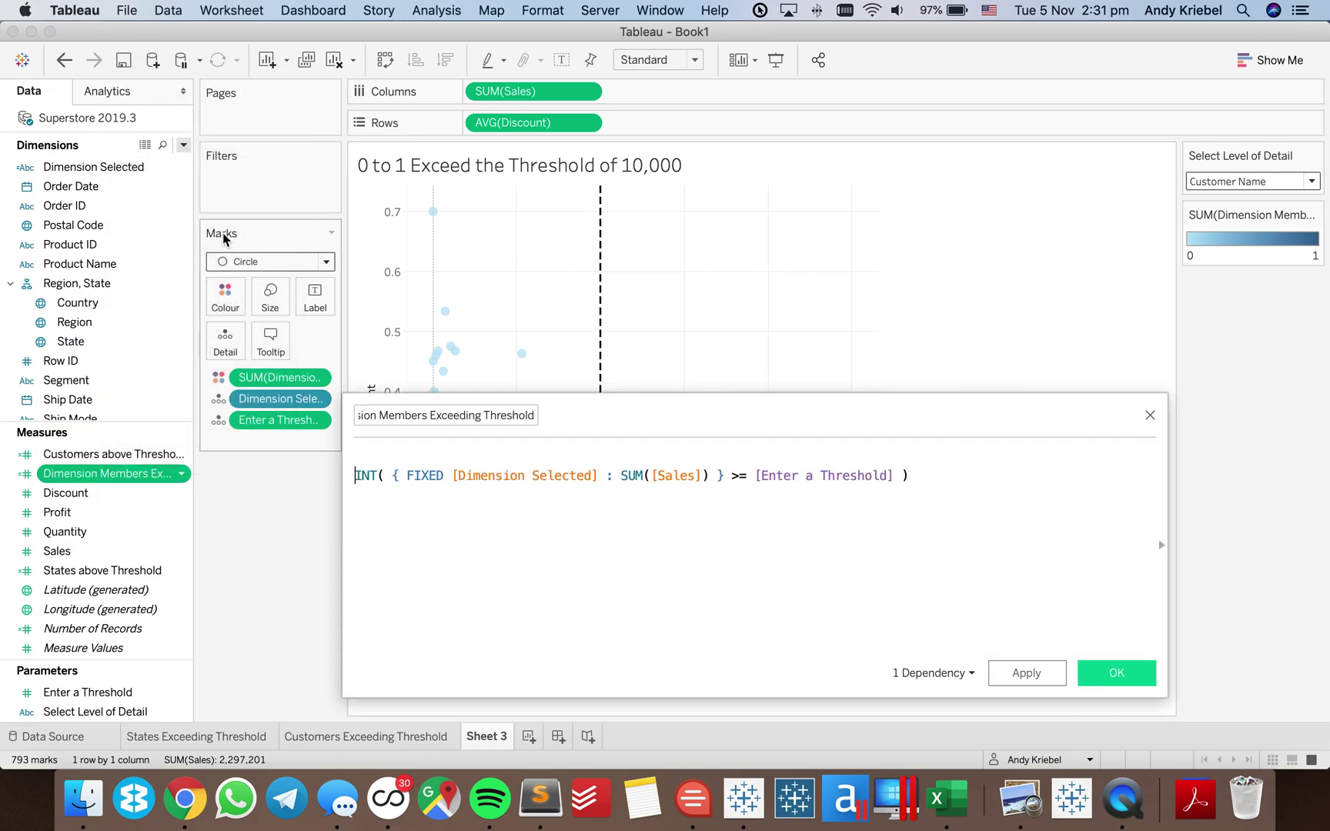
key("Up")
type("{ FIXED : SUM(")
key("Down")
key("End")
key("Return")
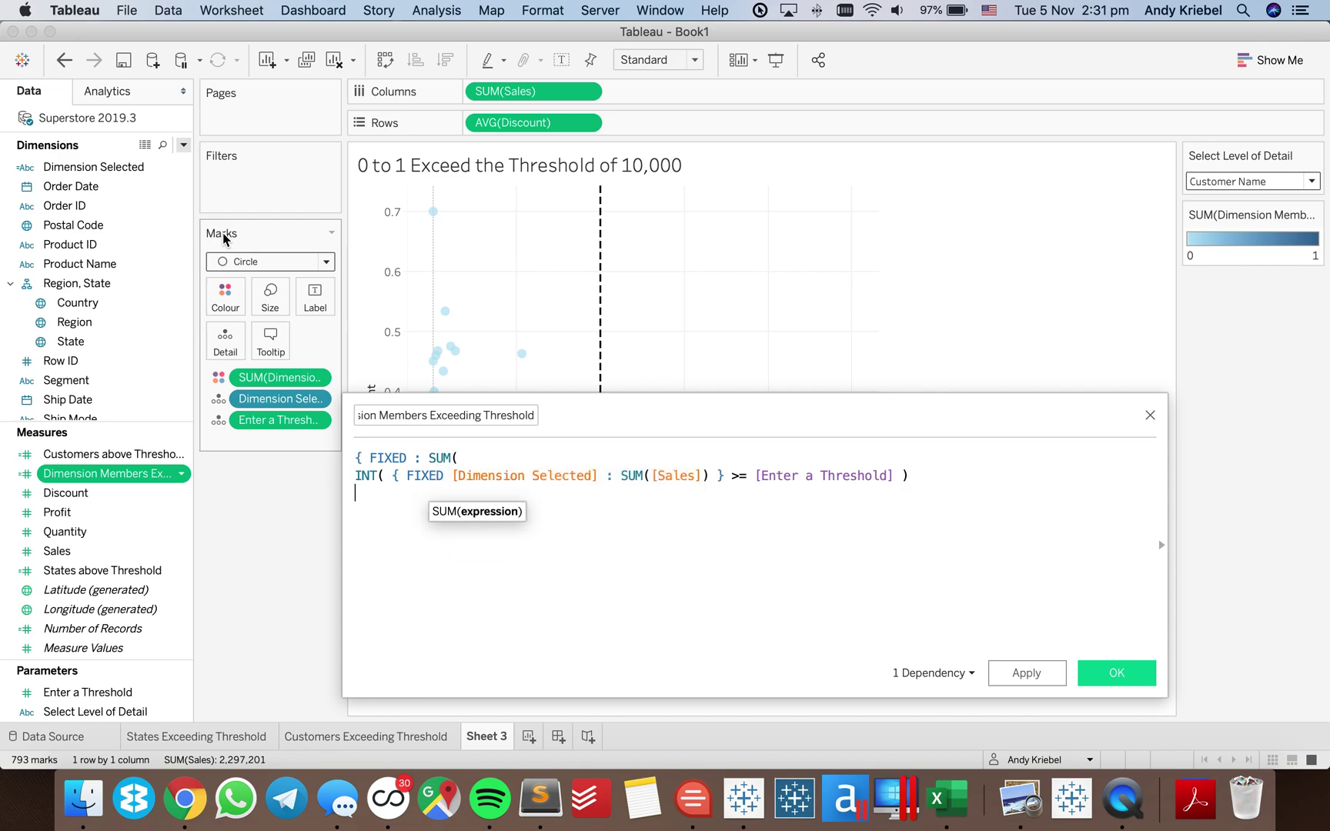
type(")}")
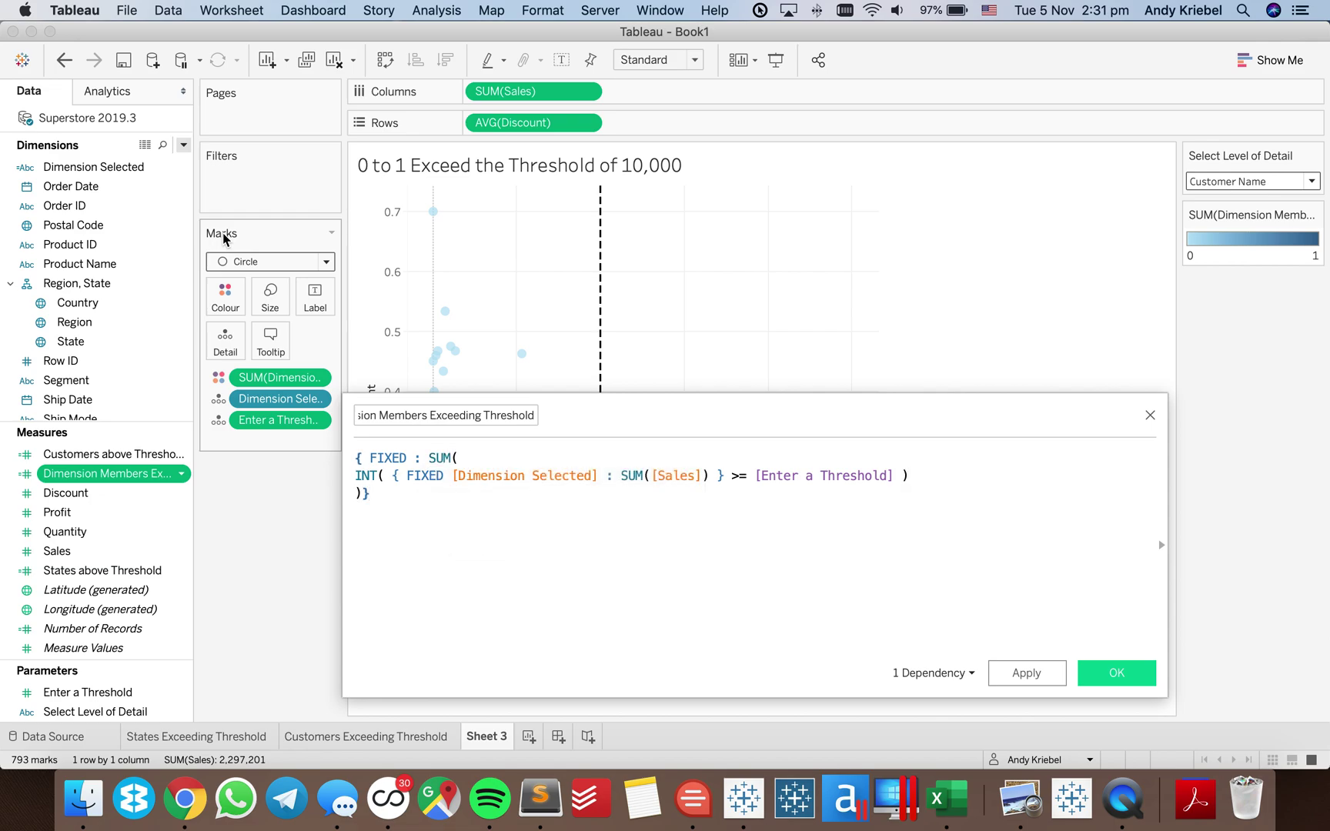
key("Return")
key("BackSpace")
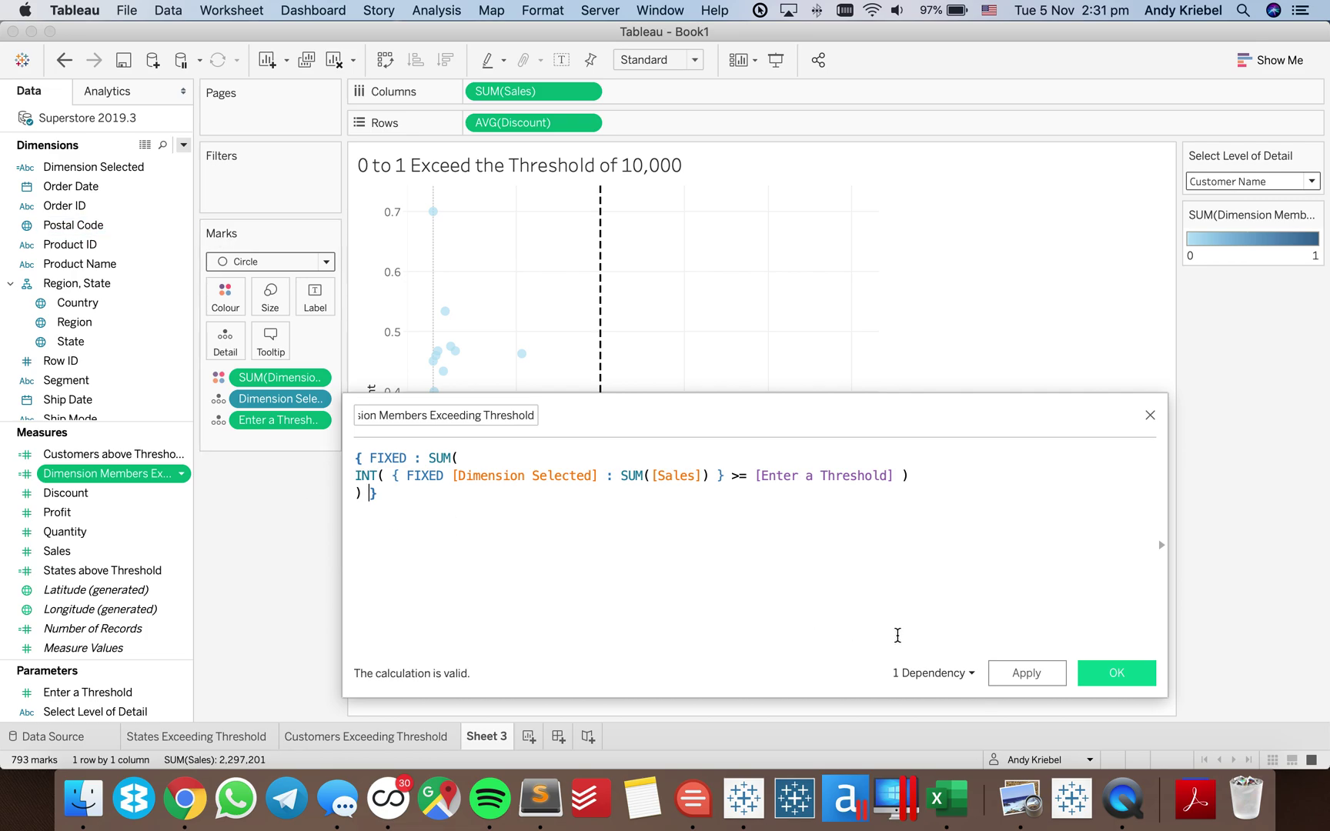
left_click(1008, 674)
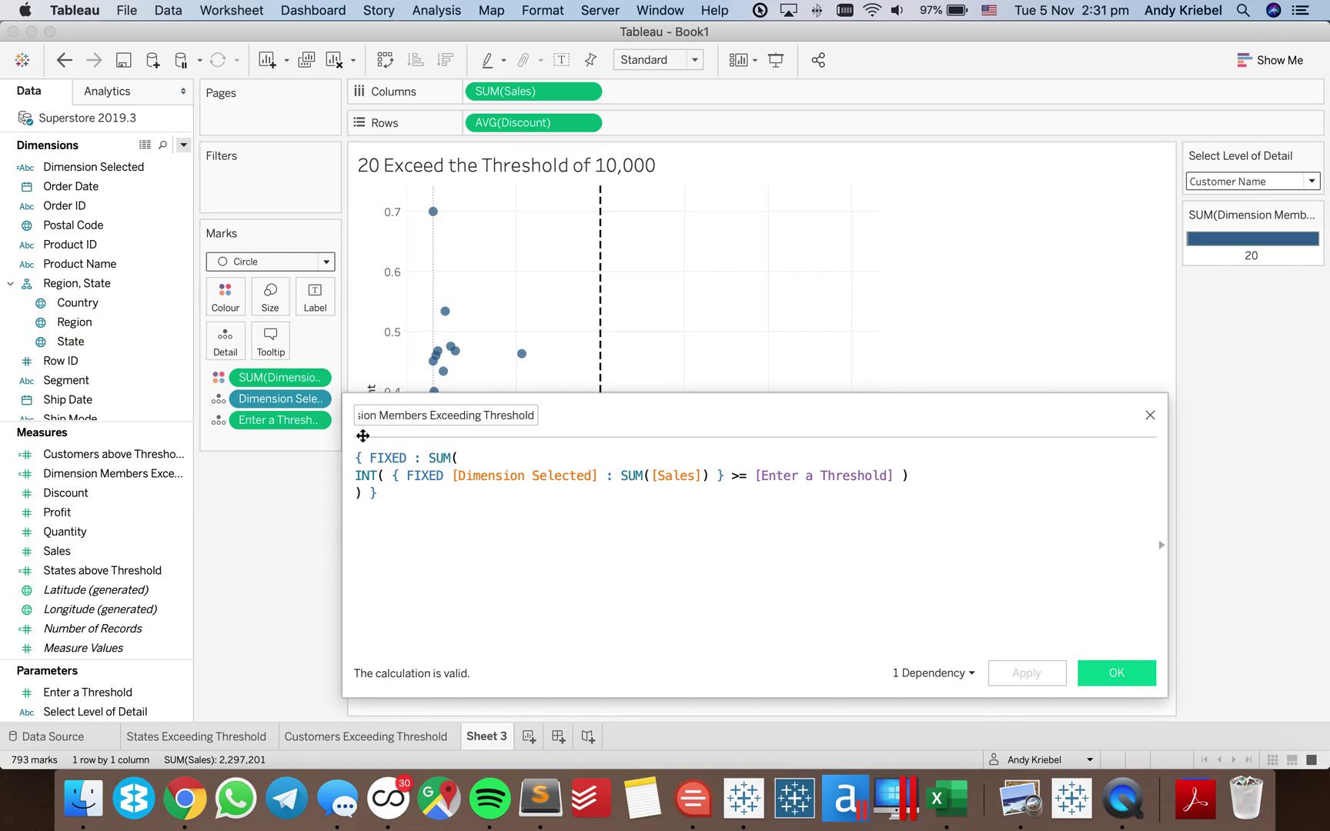
Remove "FIXED :" from the outer expression of Dimension Members Exceeding Threshold, apply the calculation and leave the editor
double_click(382, 459)
key("shift+Right")
key("shift+Right")
key("shift+Right")
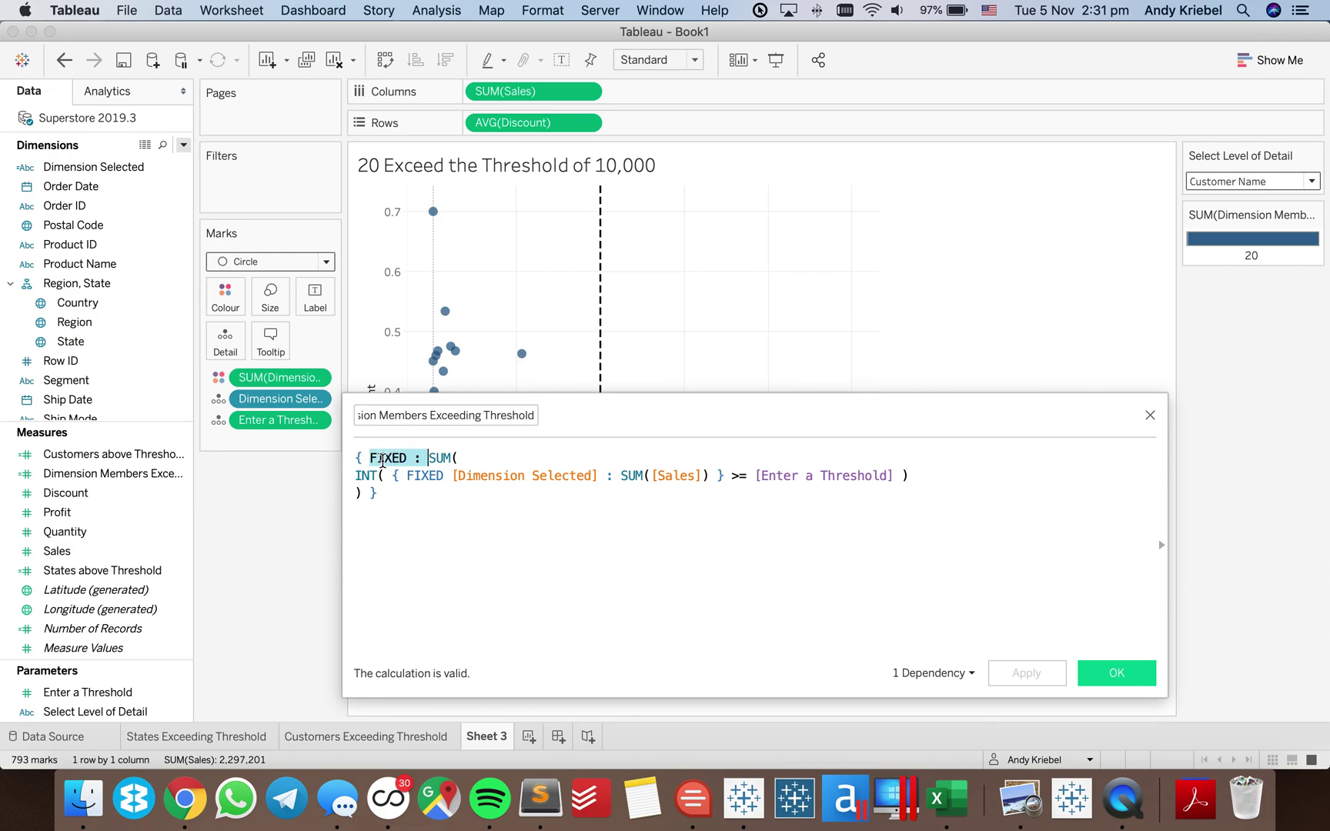
key("BackSpace")
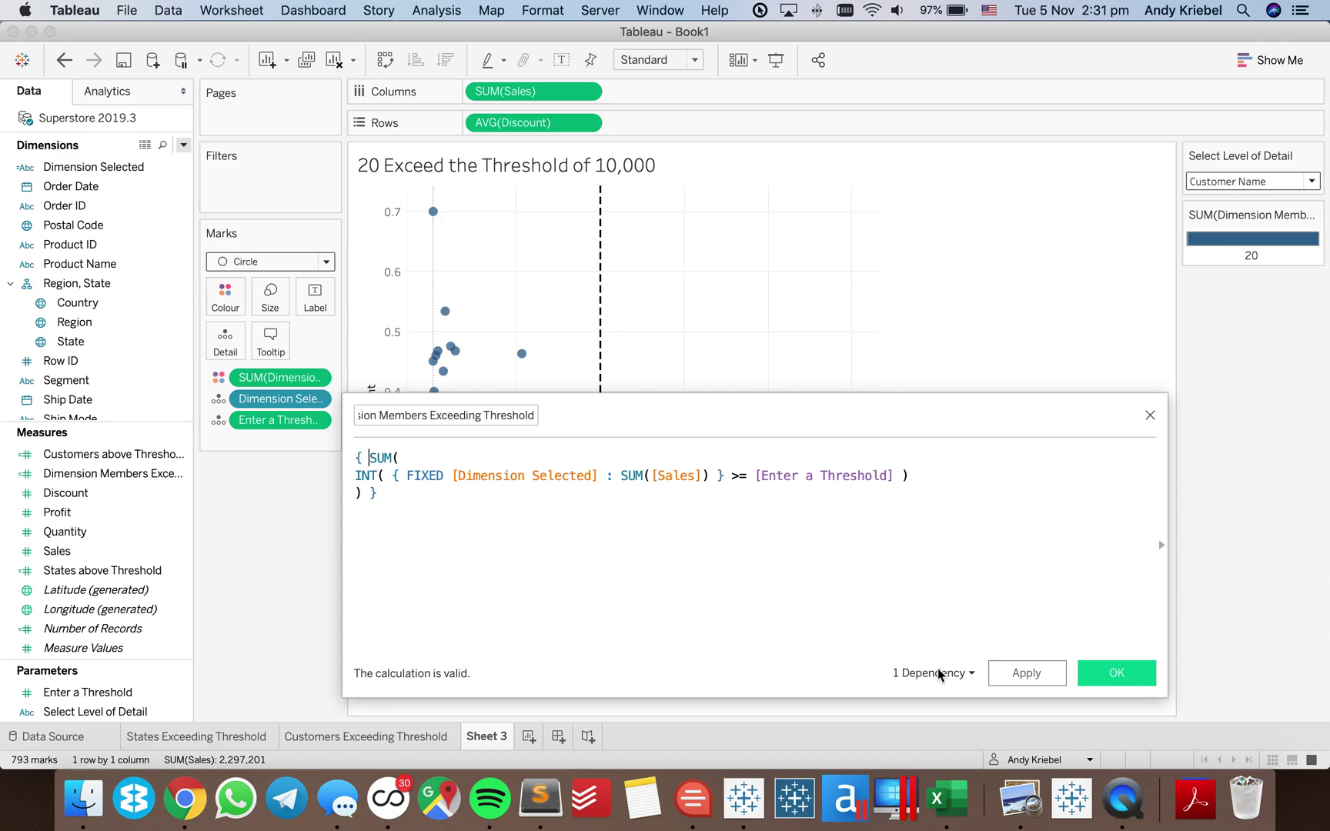
left_click(1045, 679)
left_click(1111, 676)
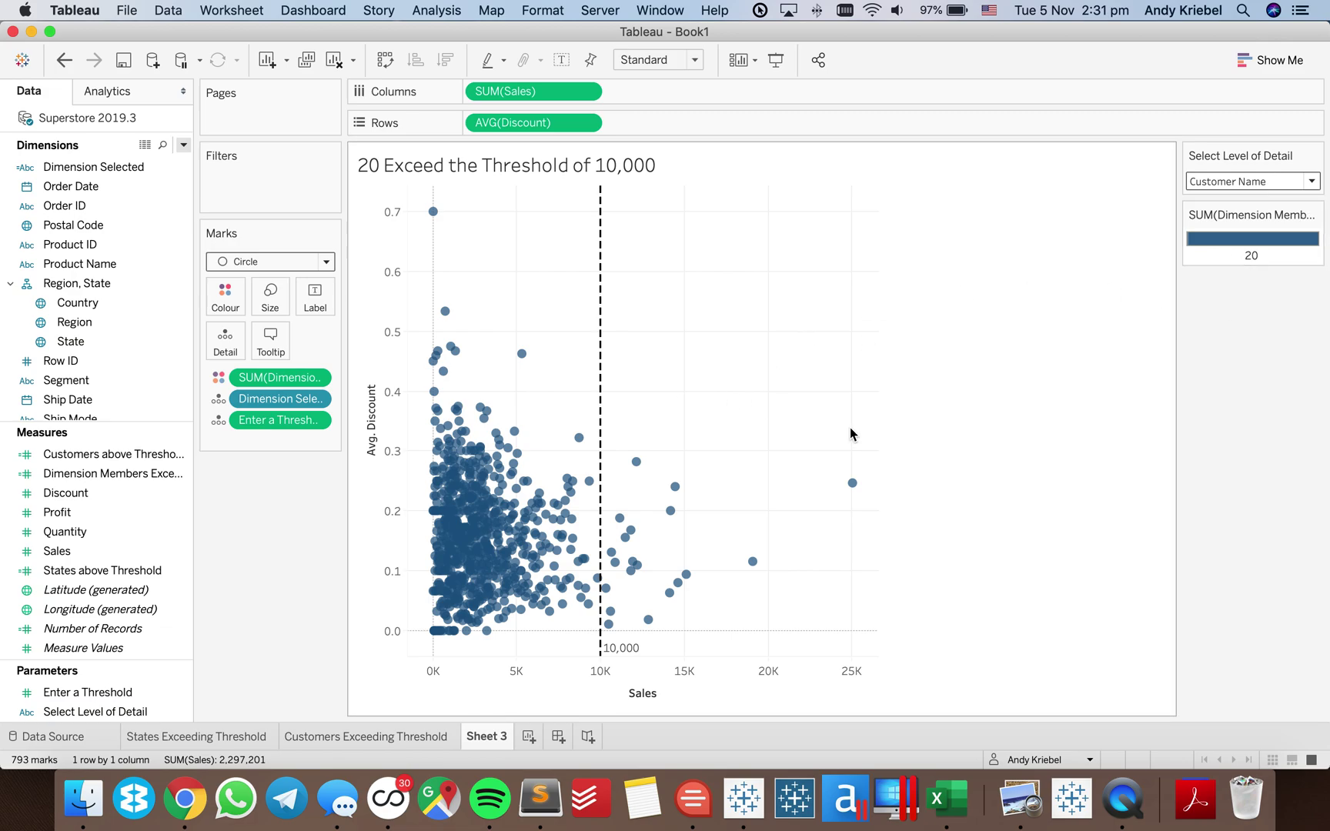
Select all circles beyond the 10,000 threshold line to check their count, and clear the selection
left_click_drag(850, 427, 608, 644)
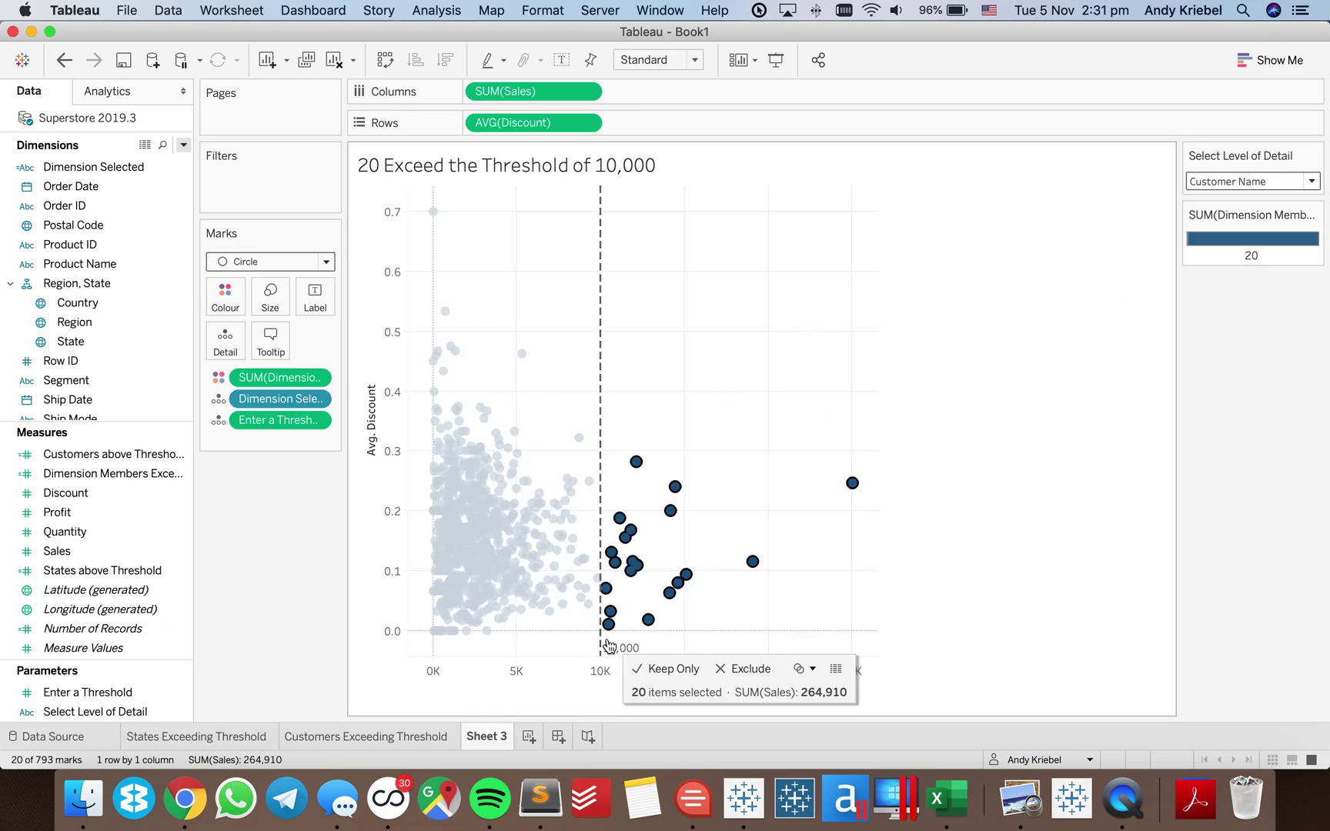
left_click(716, 350)
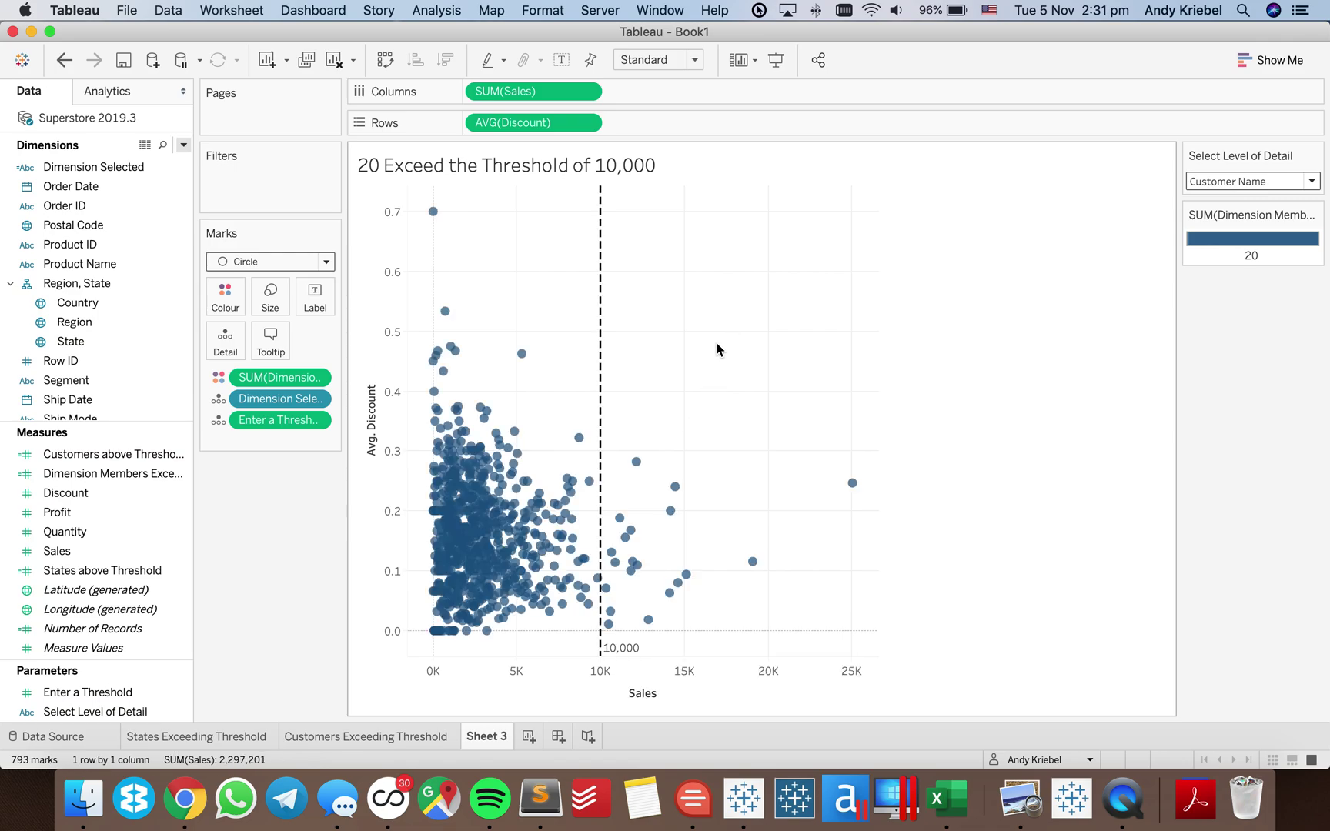
left_click(177, 475)
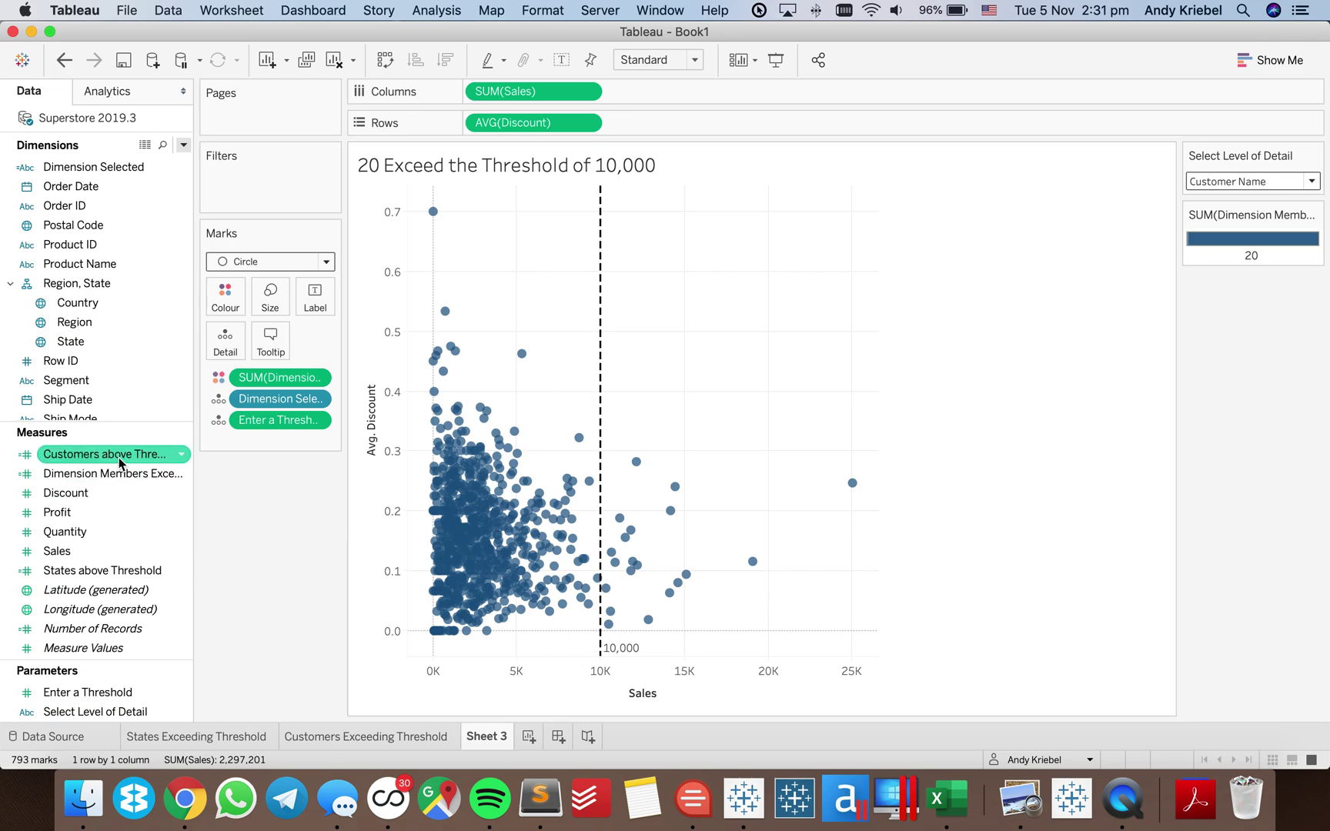
Create a calculated field named Above or Below Threshold
left_click(183, 146)
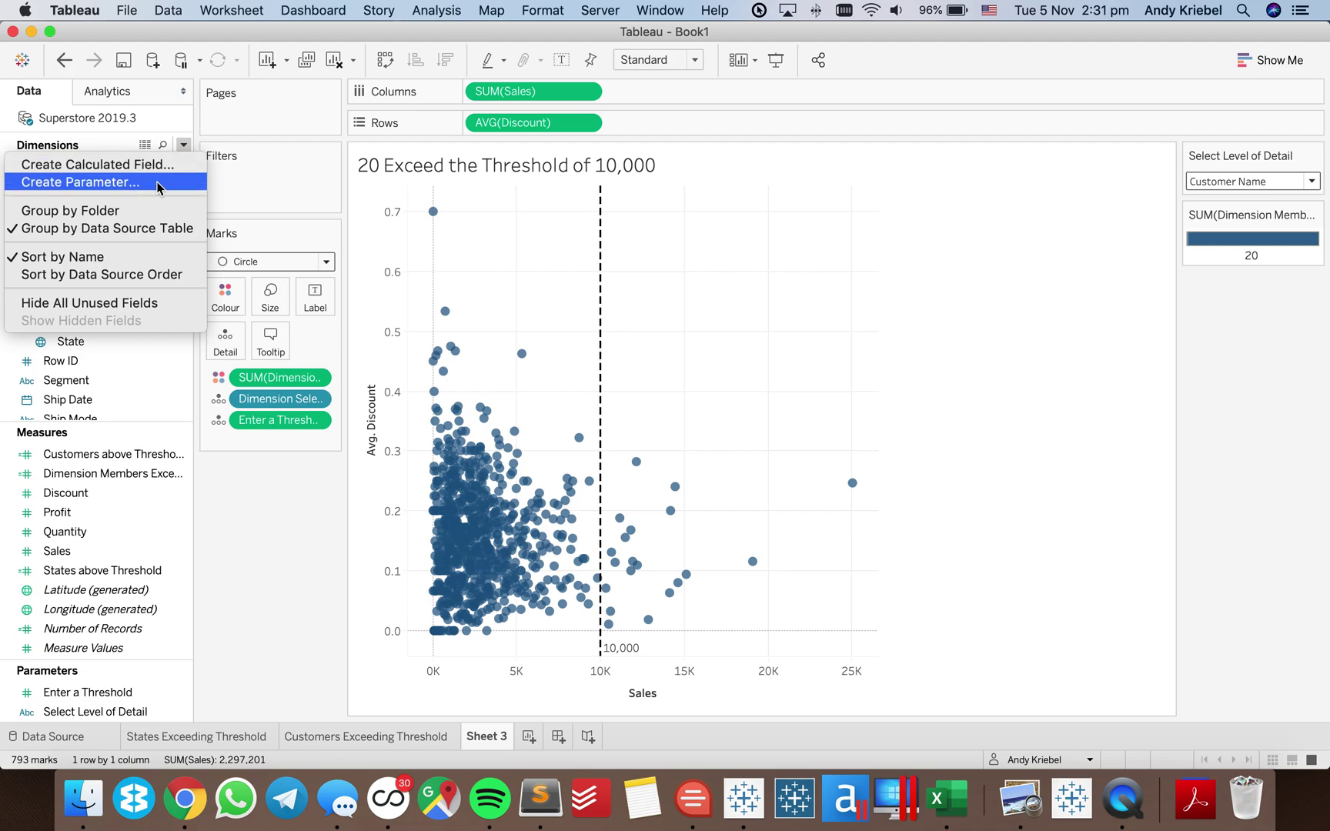
left_click(159, 170)
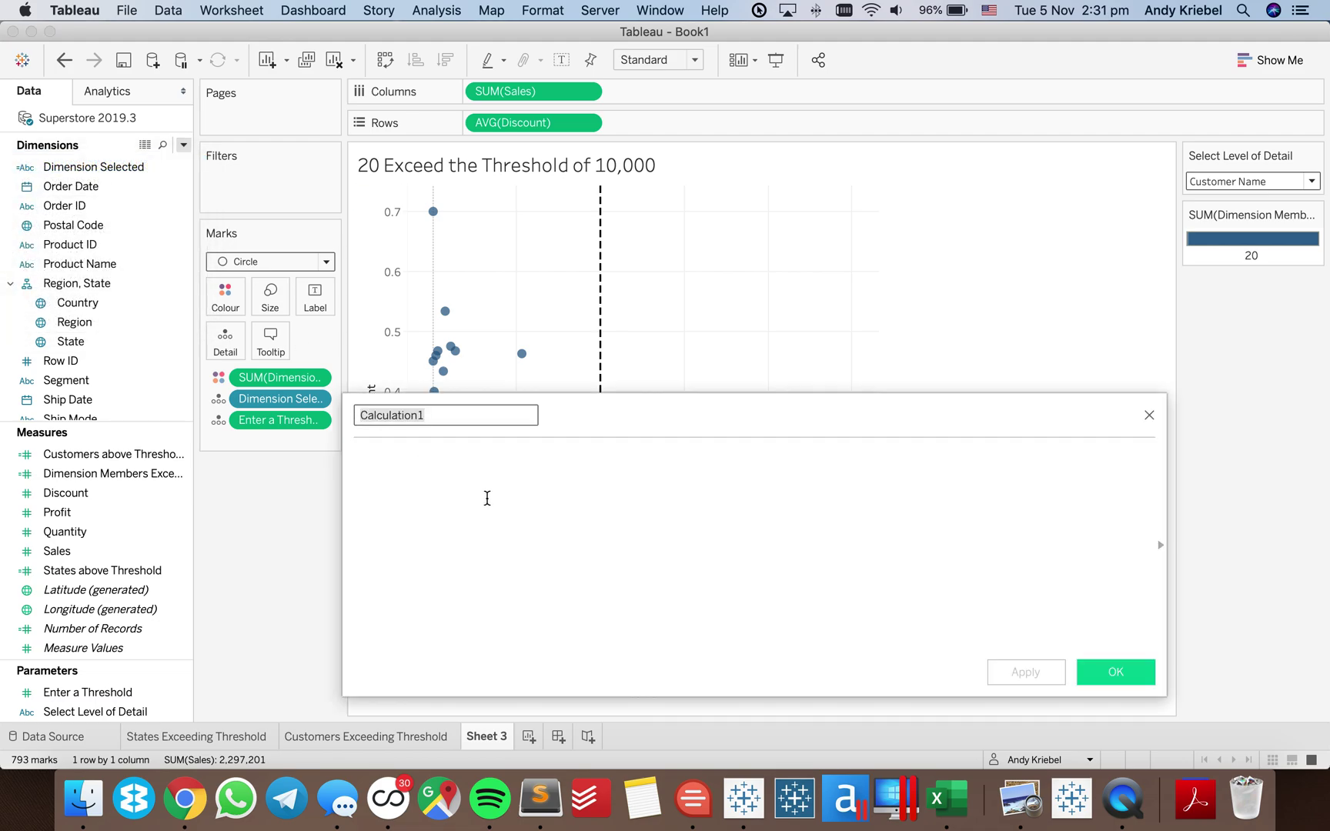
type("Above or B")
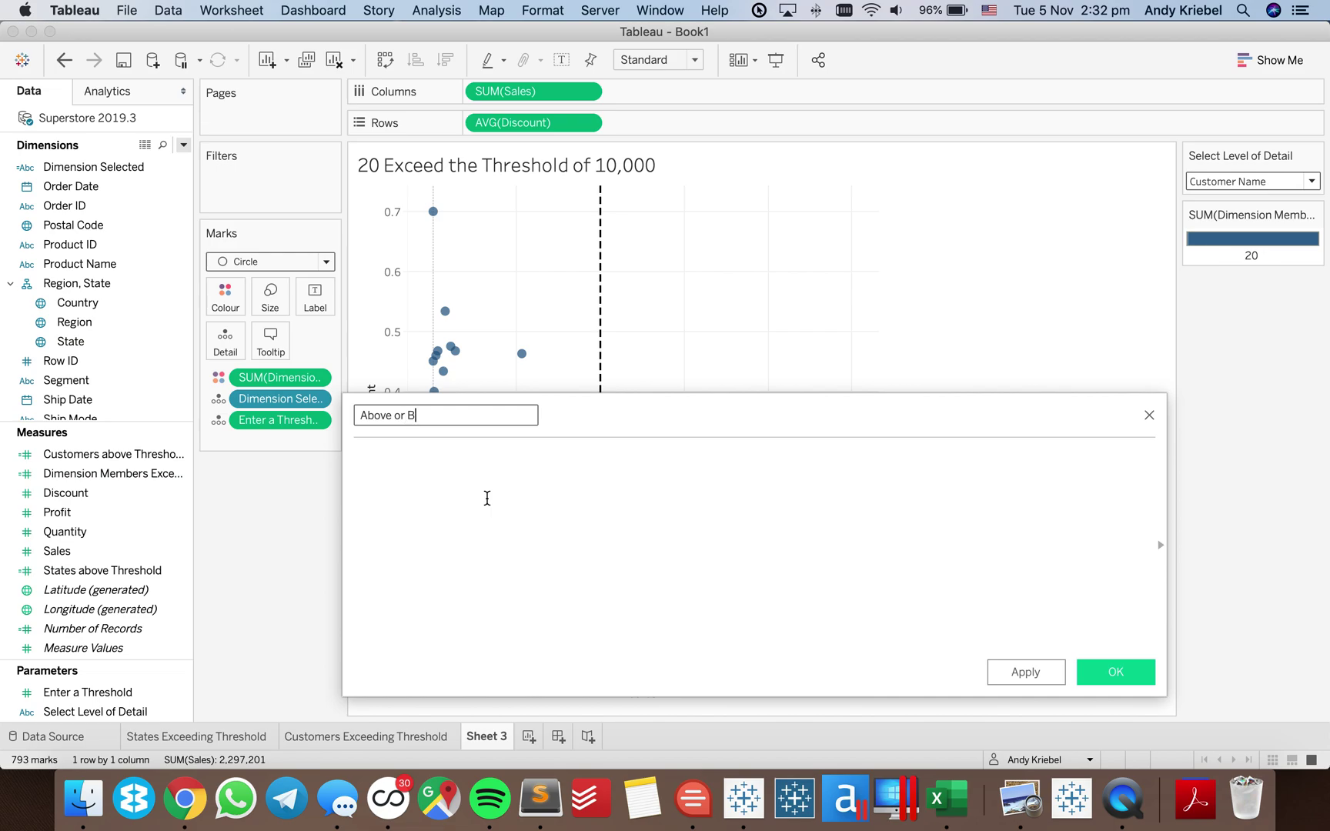
type("elow Threshold")
key("Tab")
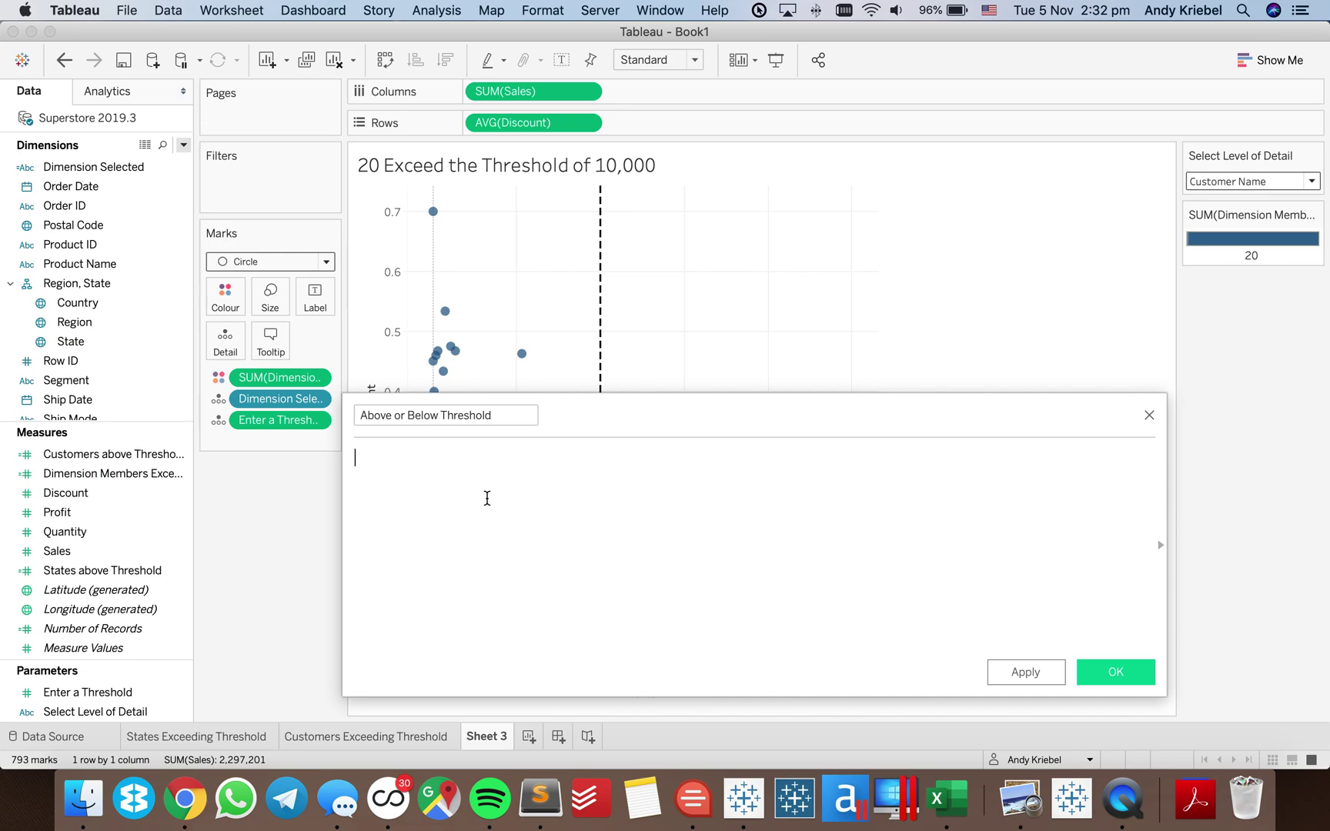
Define Above or Below Threshold as SUM([Sales]) >= [Enter a Threshold] and save the field
type("sum")
key("Return")
type("sal")
key("Return")
type(")>=")
key("BackSpace")
key("BackSpace")
type("ent")
key("Return")
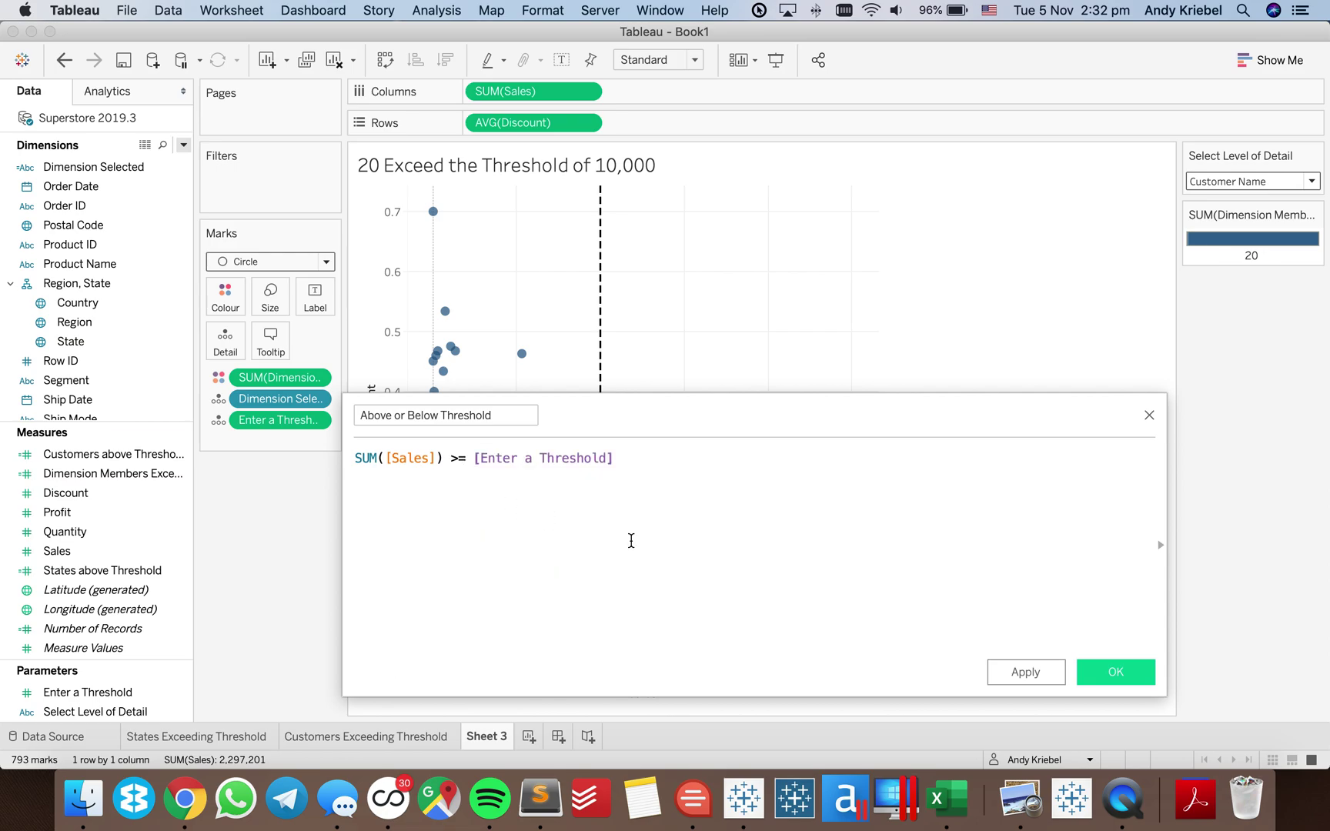
left_click(1149, 671)
Colour the circles by Above or Below Threshold and add Dimension Members Exceeding Threshold to the marks as detail
left_click_drag(107, 434, 226, 294)
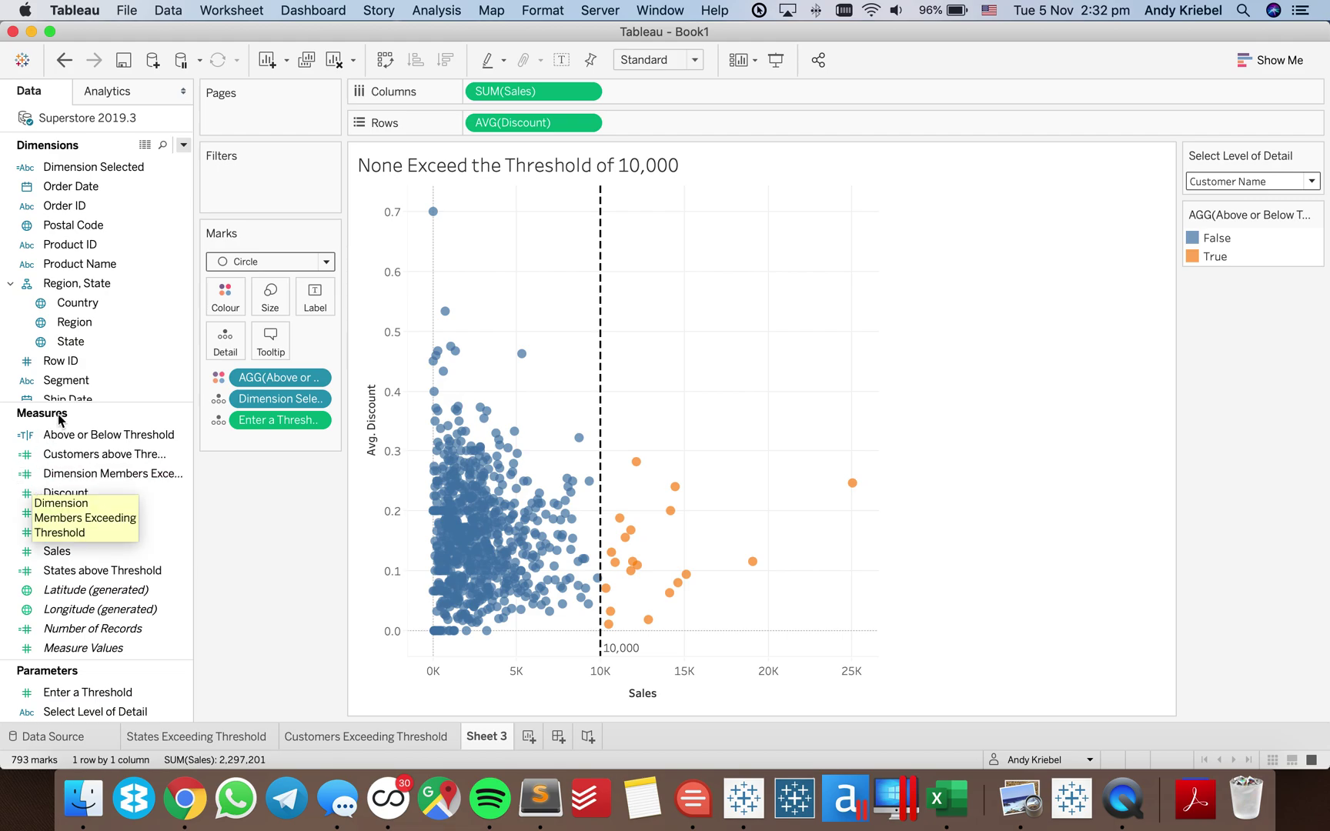
left_click_drag(76, 472, 279, 444)
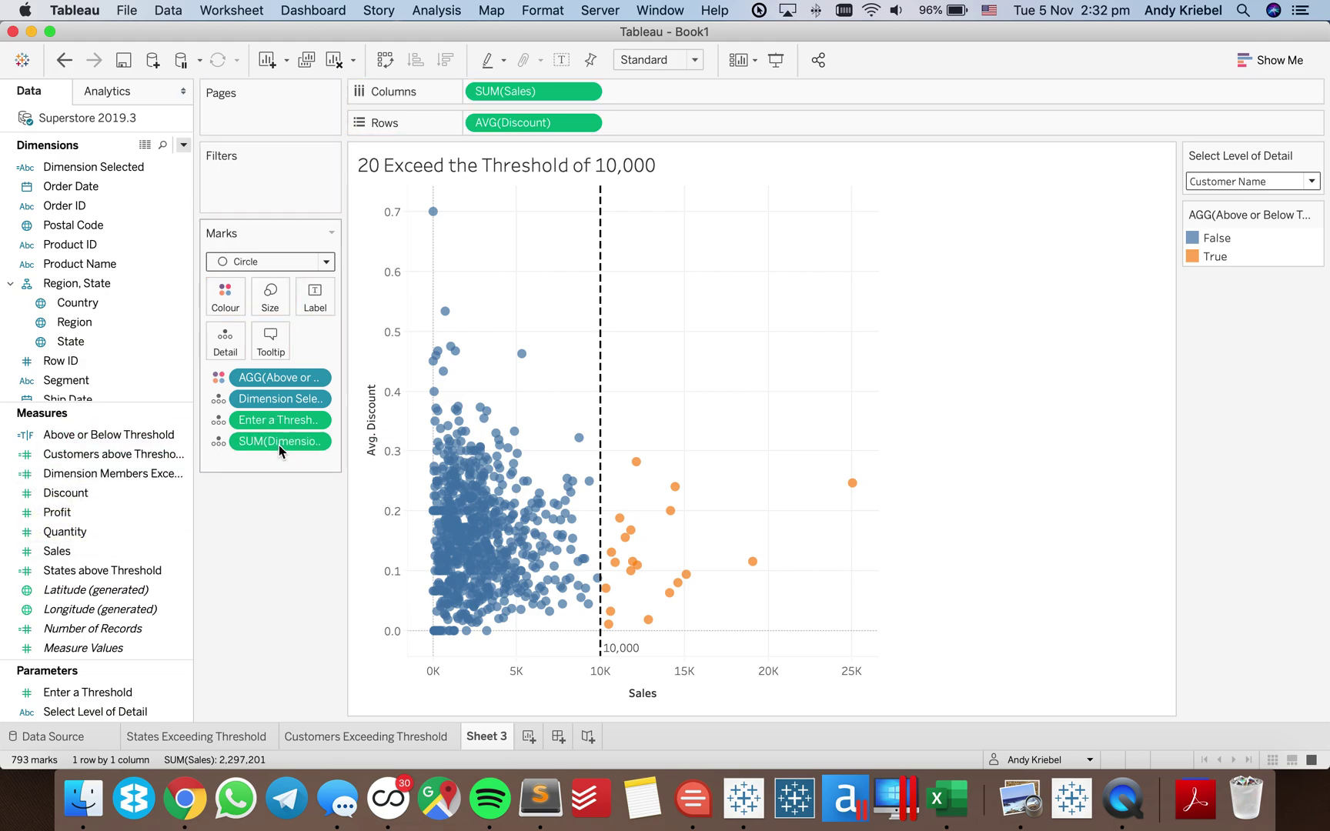
Insert the Select Level of Detail parameter into the sheet title, directly before "Exceed the Threshold of"
double_click(450, 167)
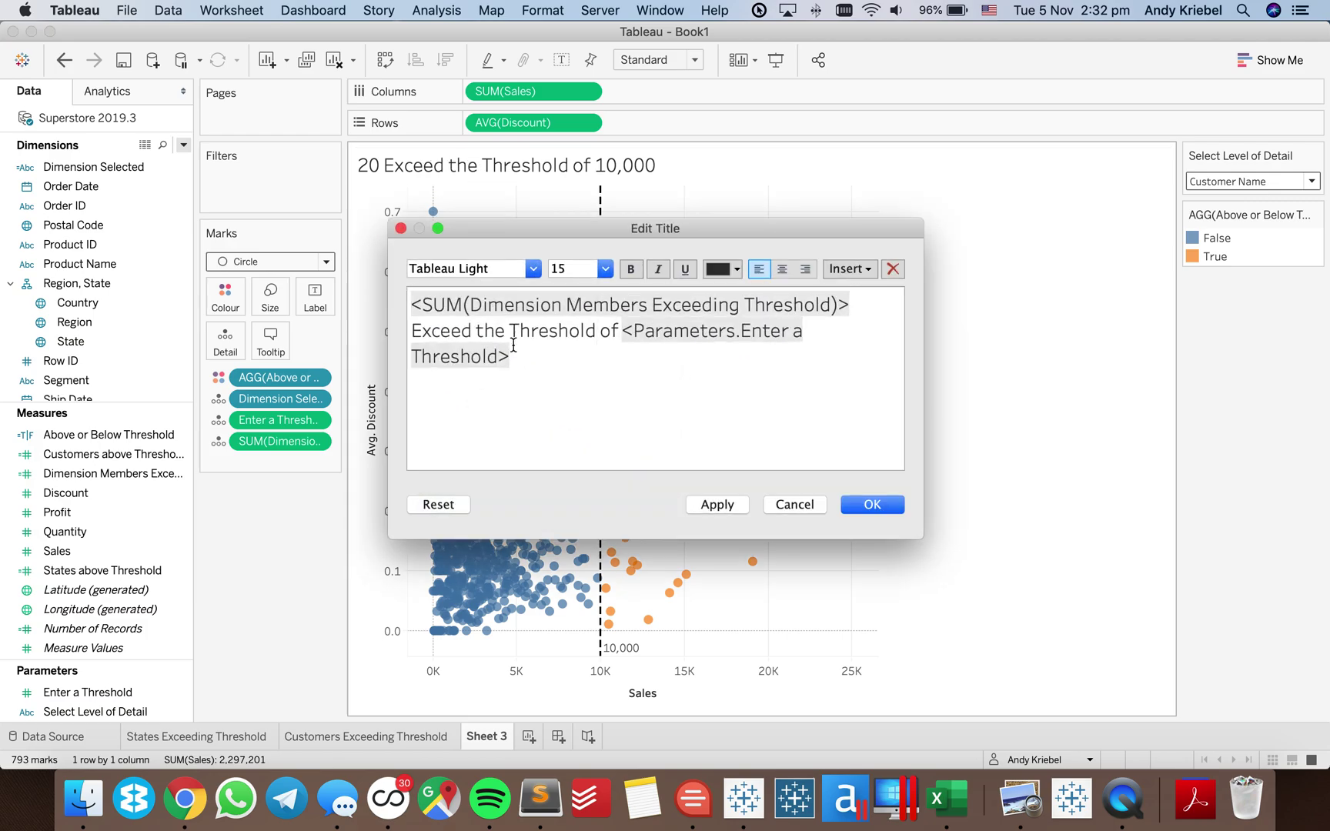
left_click(852, 304)
left_click(859, 269)
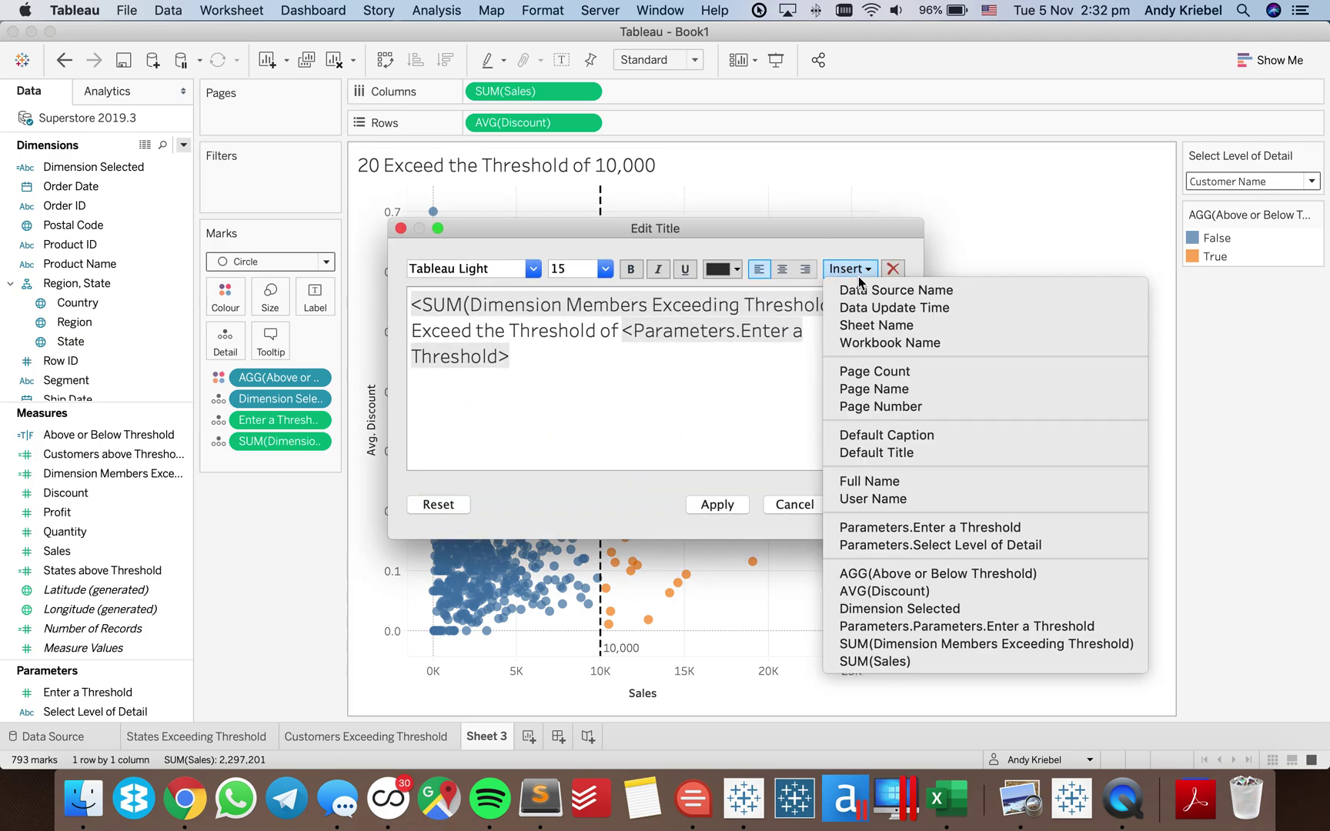
left_click(885, 546)
left_click(731, 506)
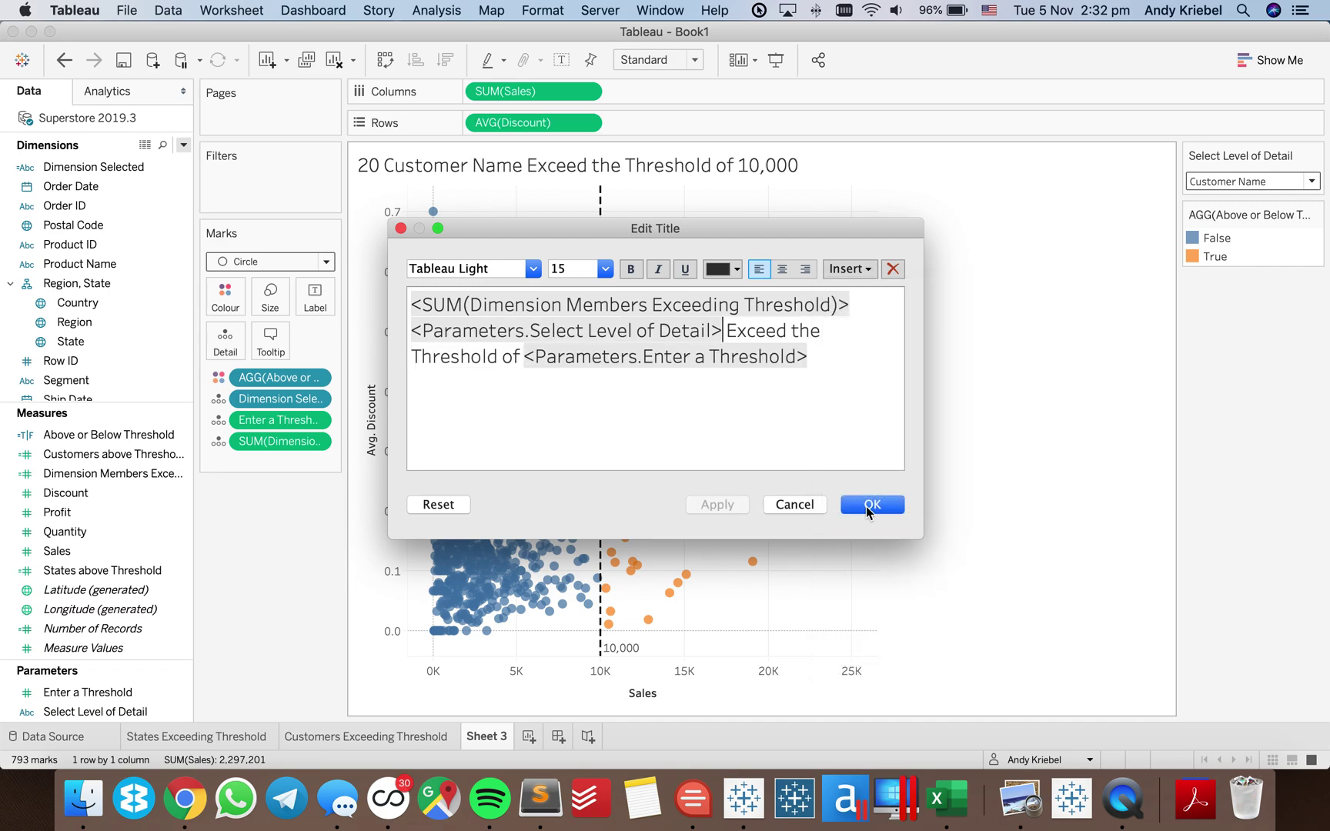
left_click(869, 505)
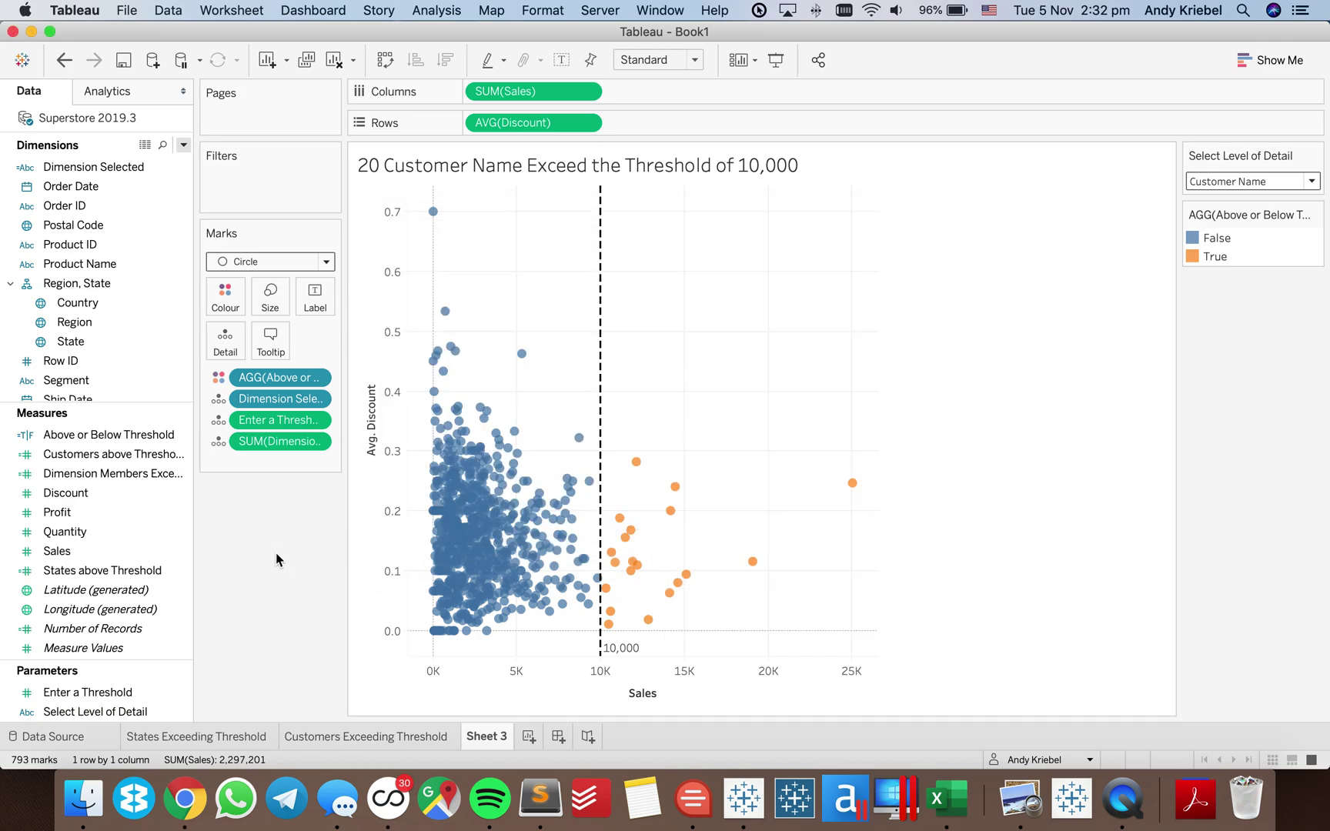
Try replacing the inner FIXED expression in Dimension Members Exceeding Threshold with SUM([Sales]), and save the calculation
right_click(103, 474)
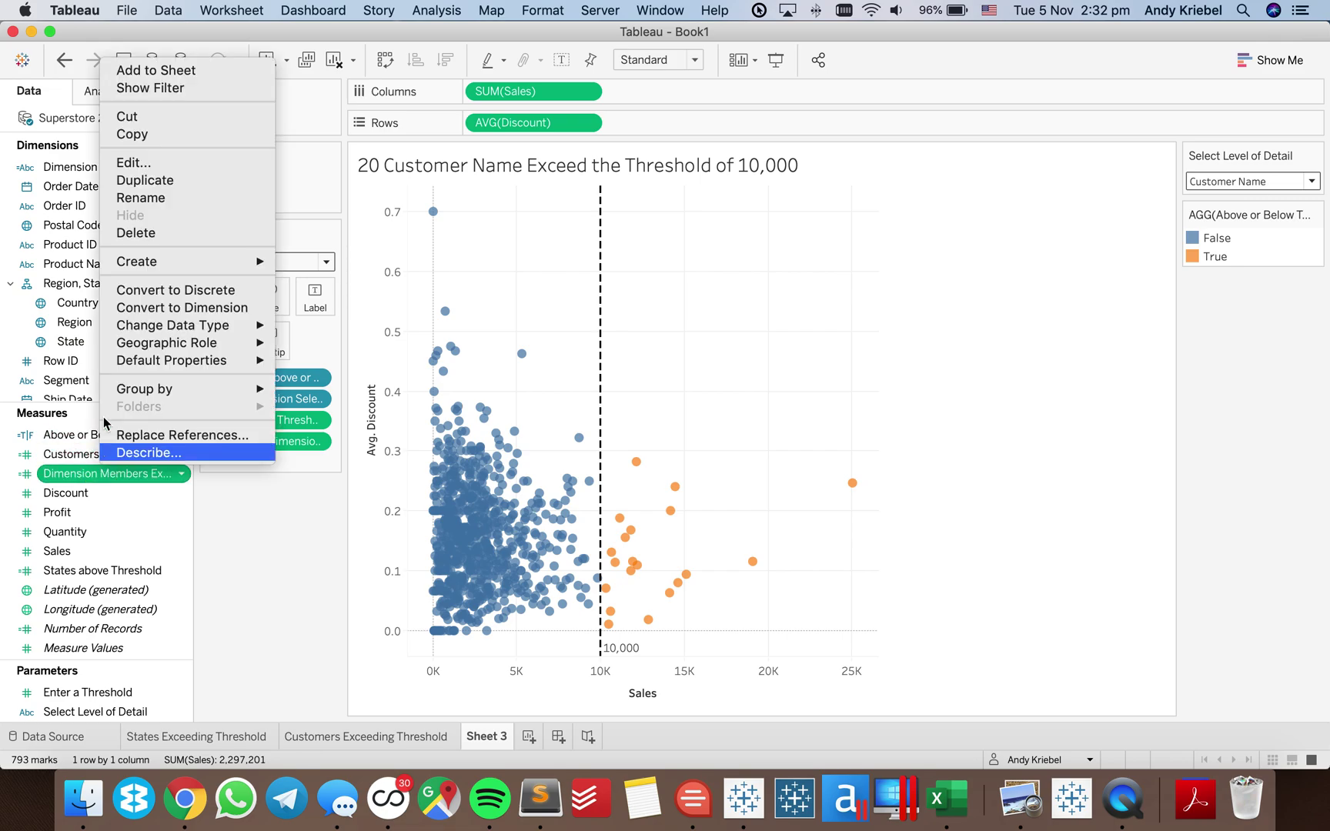
left_click(142, 169)
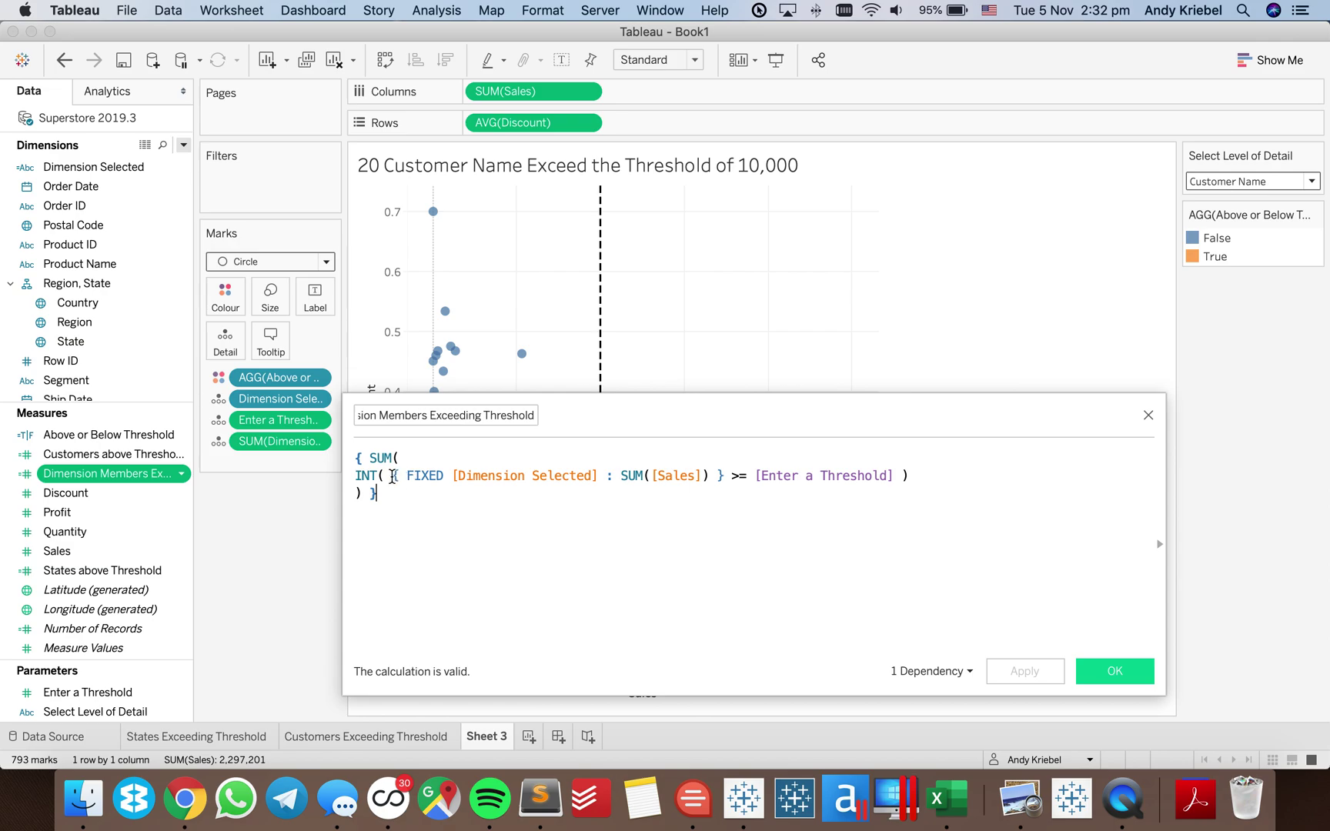
left_click_drag(394, 476, 709, 475)
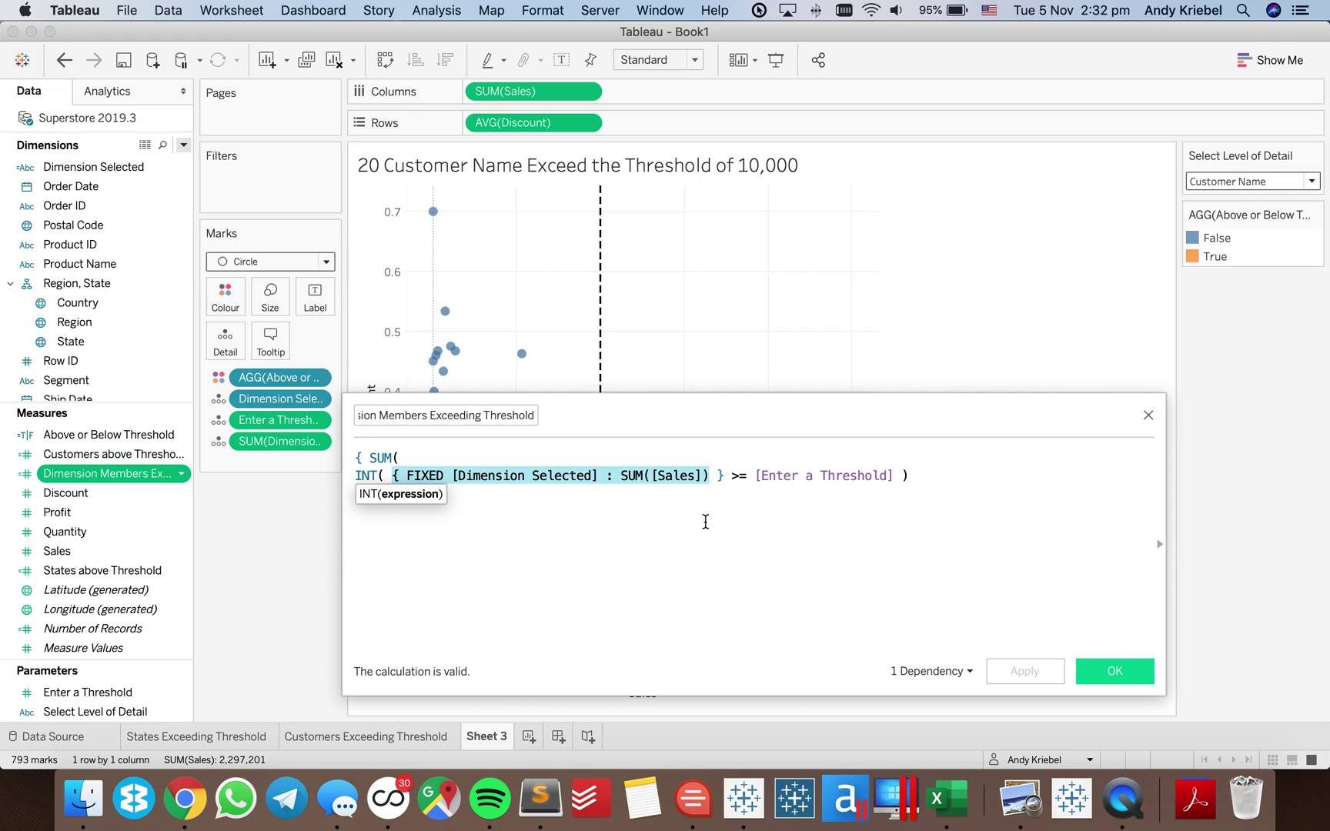
left_click(724, 477, "shift")
type("sum")
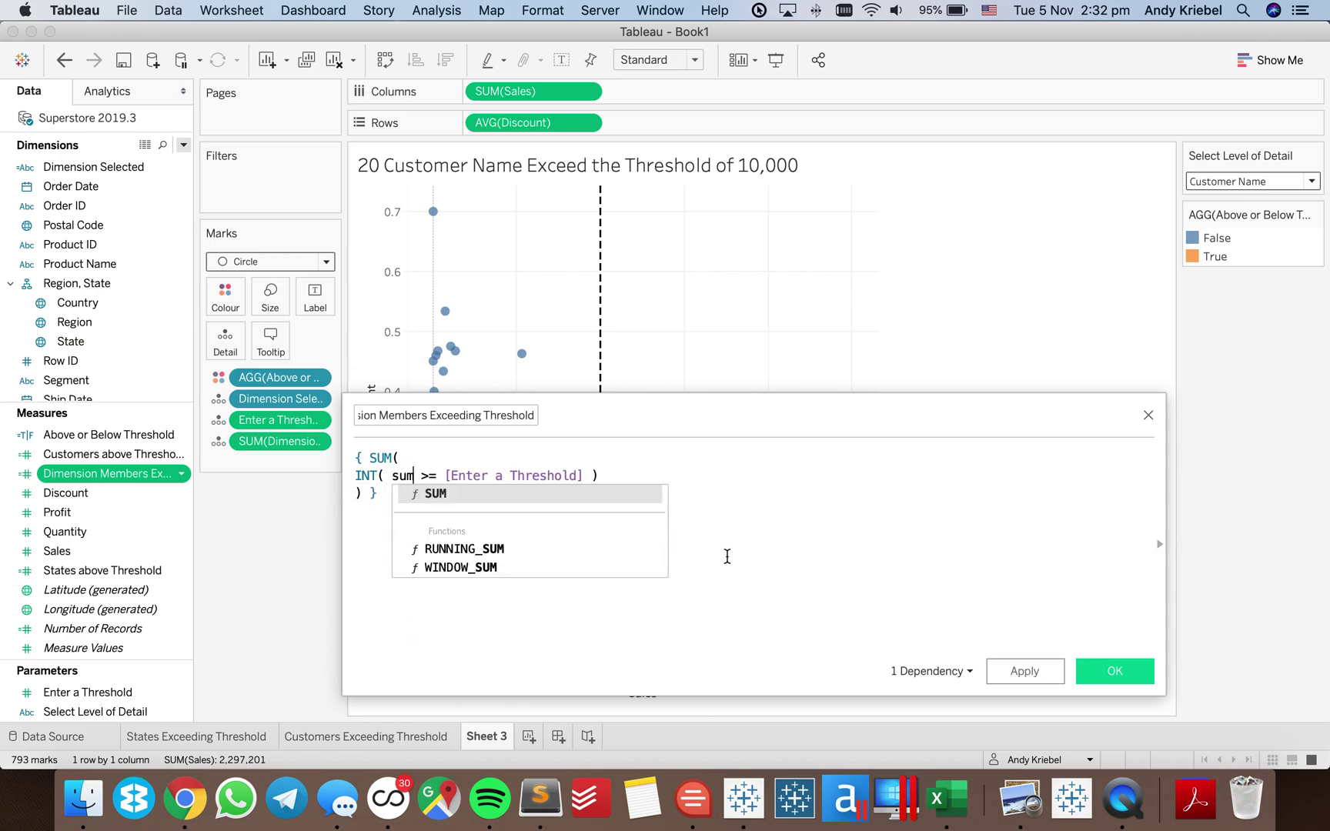
key("Return")
type("[sal")
key("Return")
type(")")
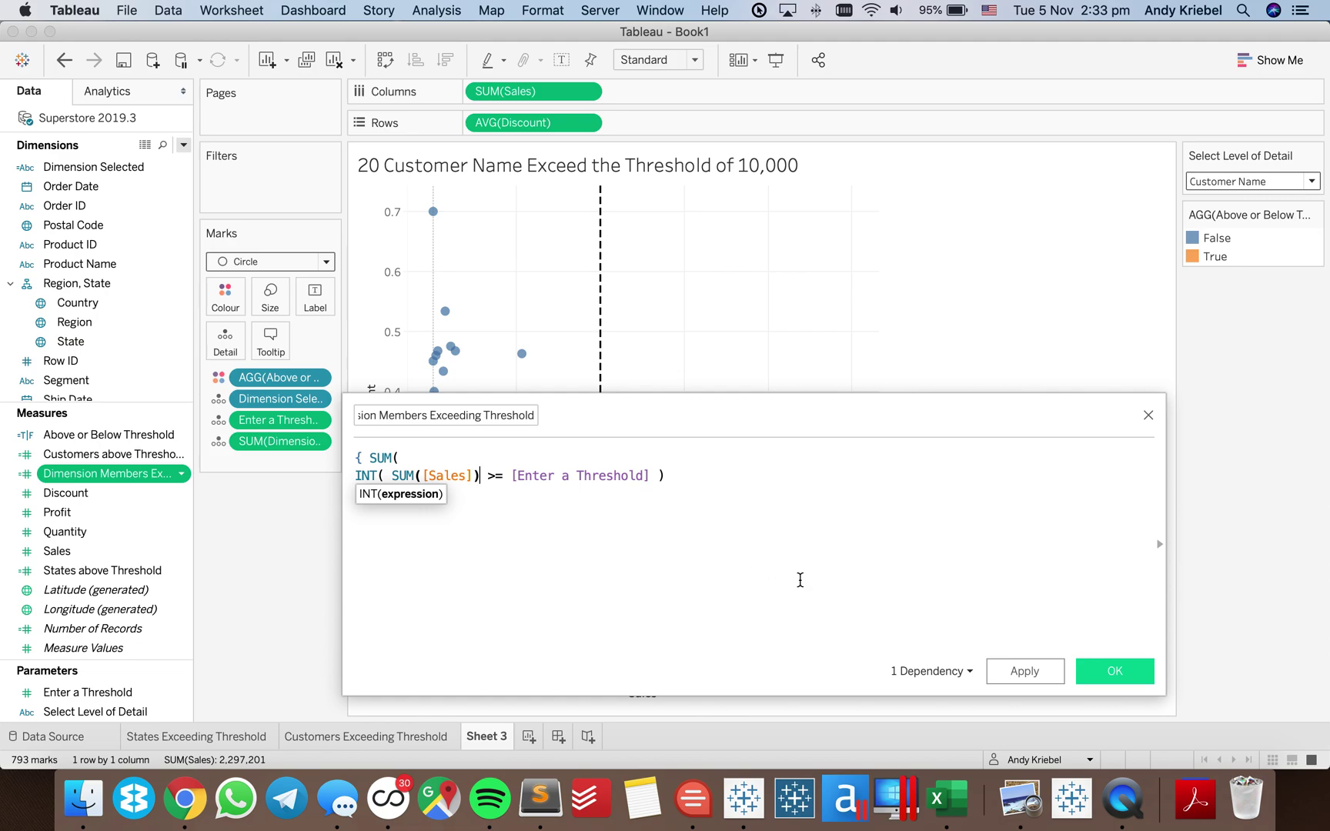
left_click(1020, 671)
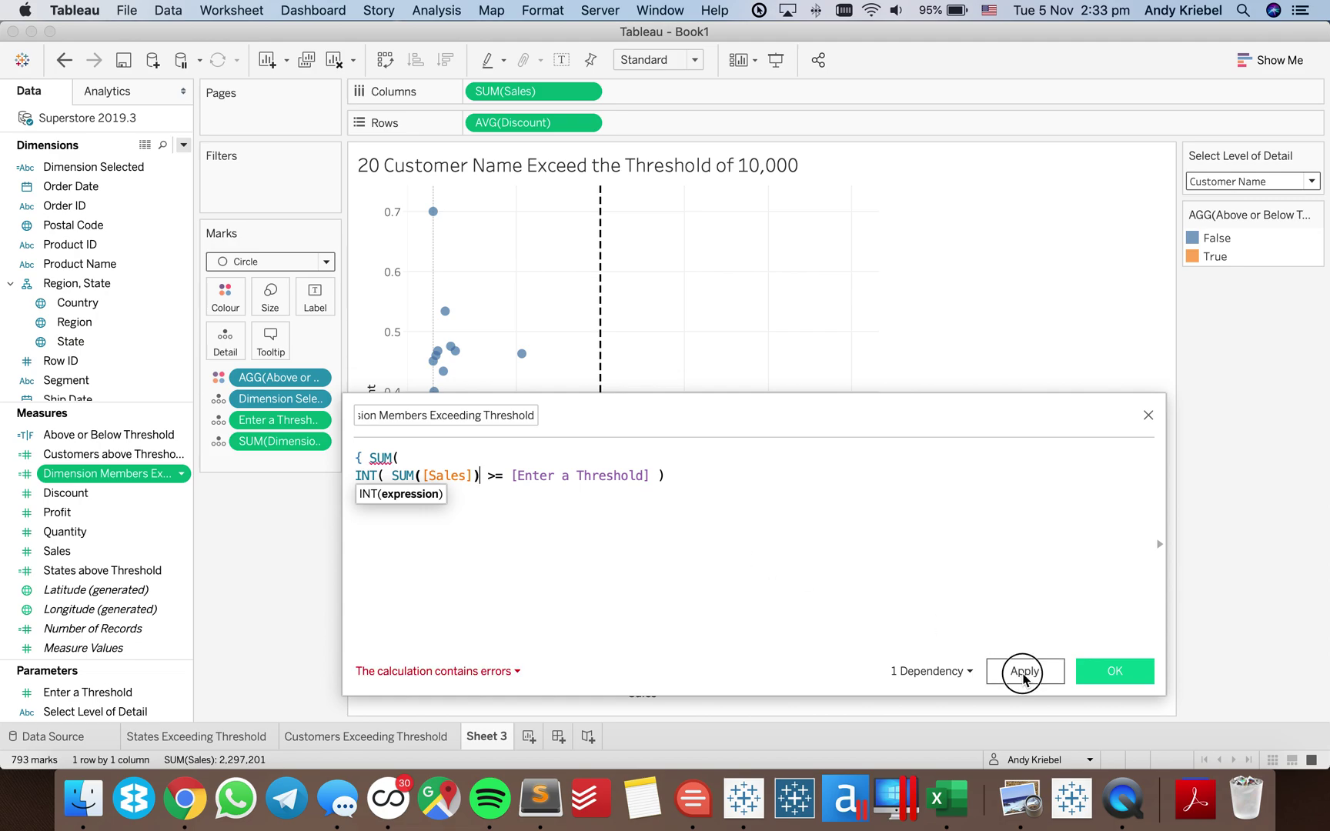
left_click(1108, 672)
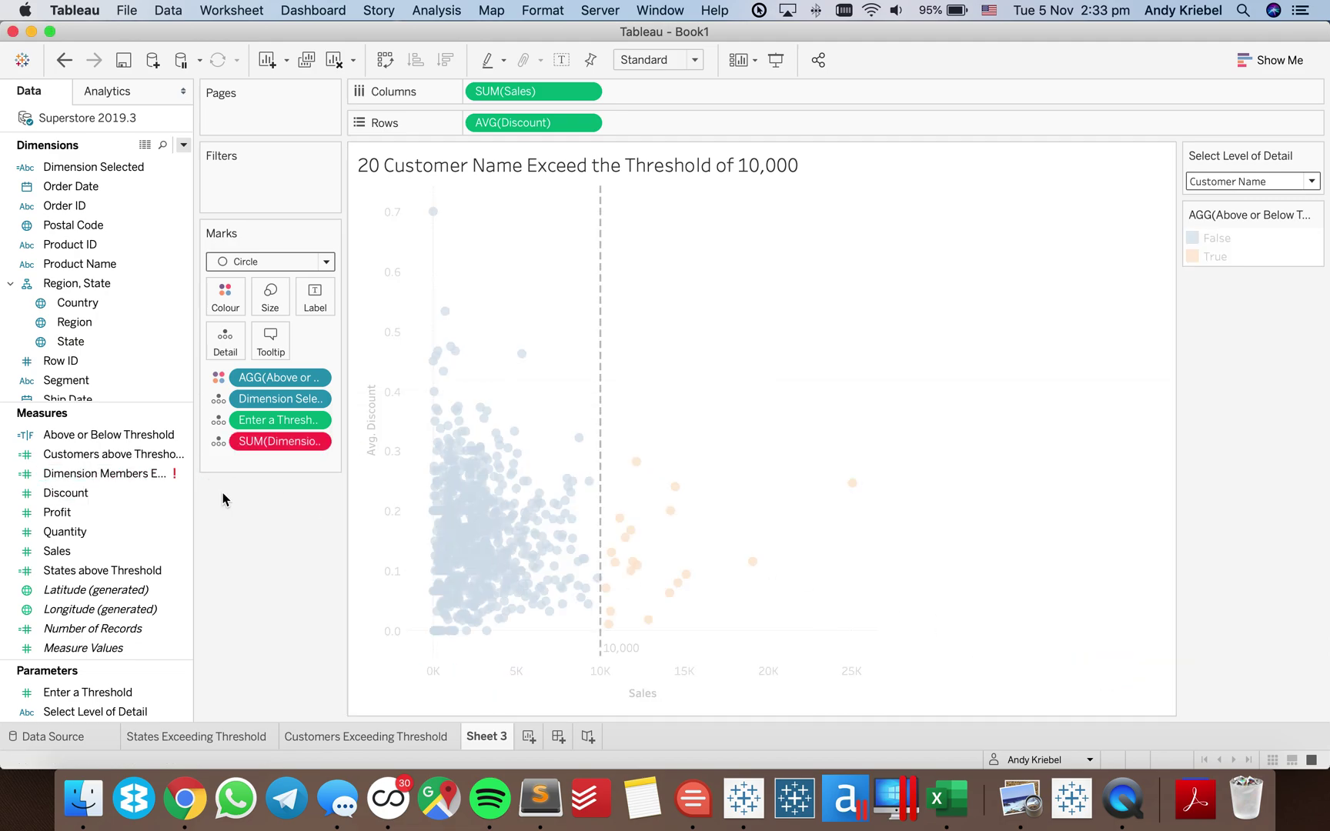
Reopen the Dimension Members Exceeding Threshold calculation, examine its aggregation error at the inner SUM, and close the editor
right_click(128, 477)
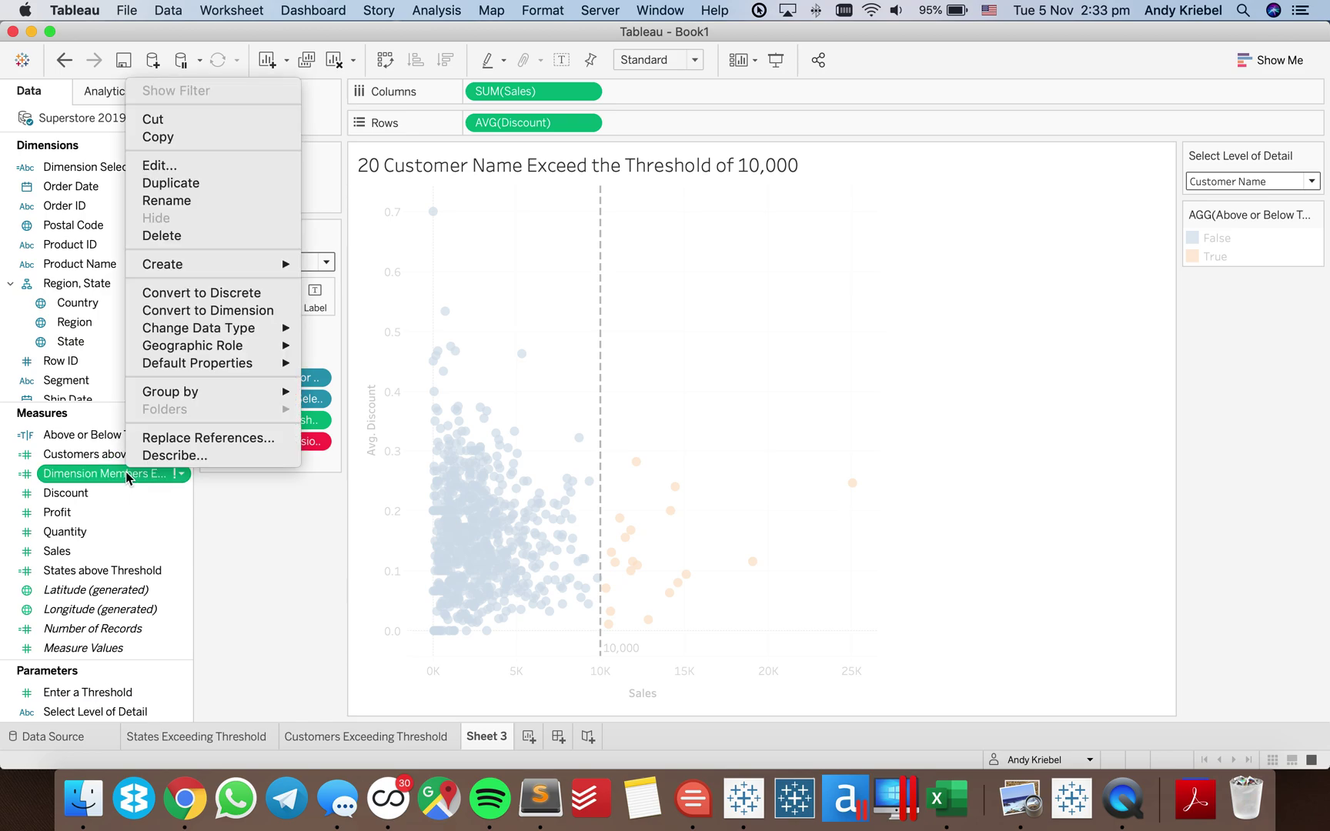
left_click(154, 164)
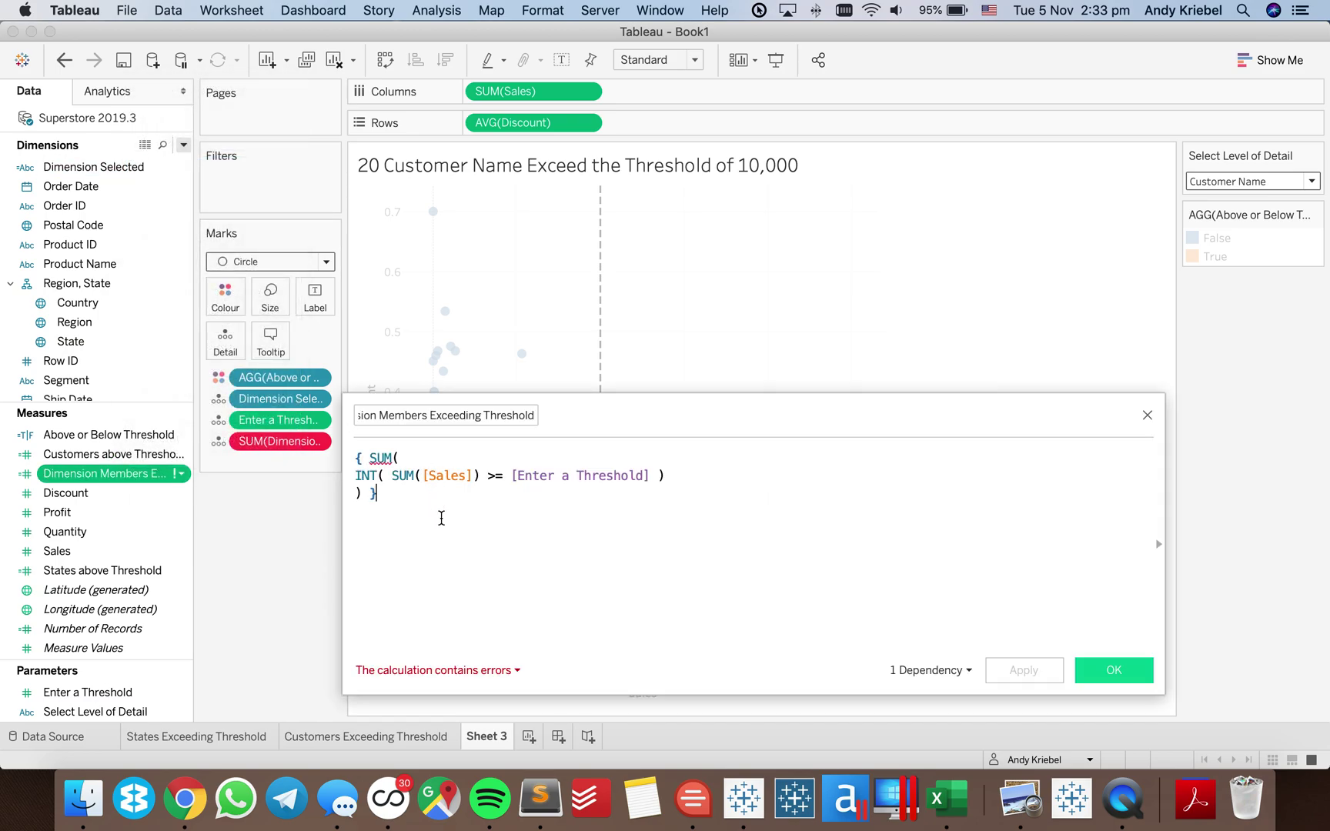
left_click(436, 670)
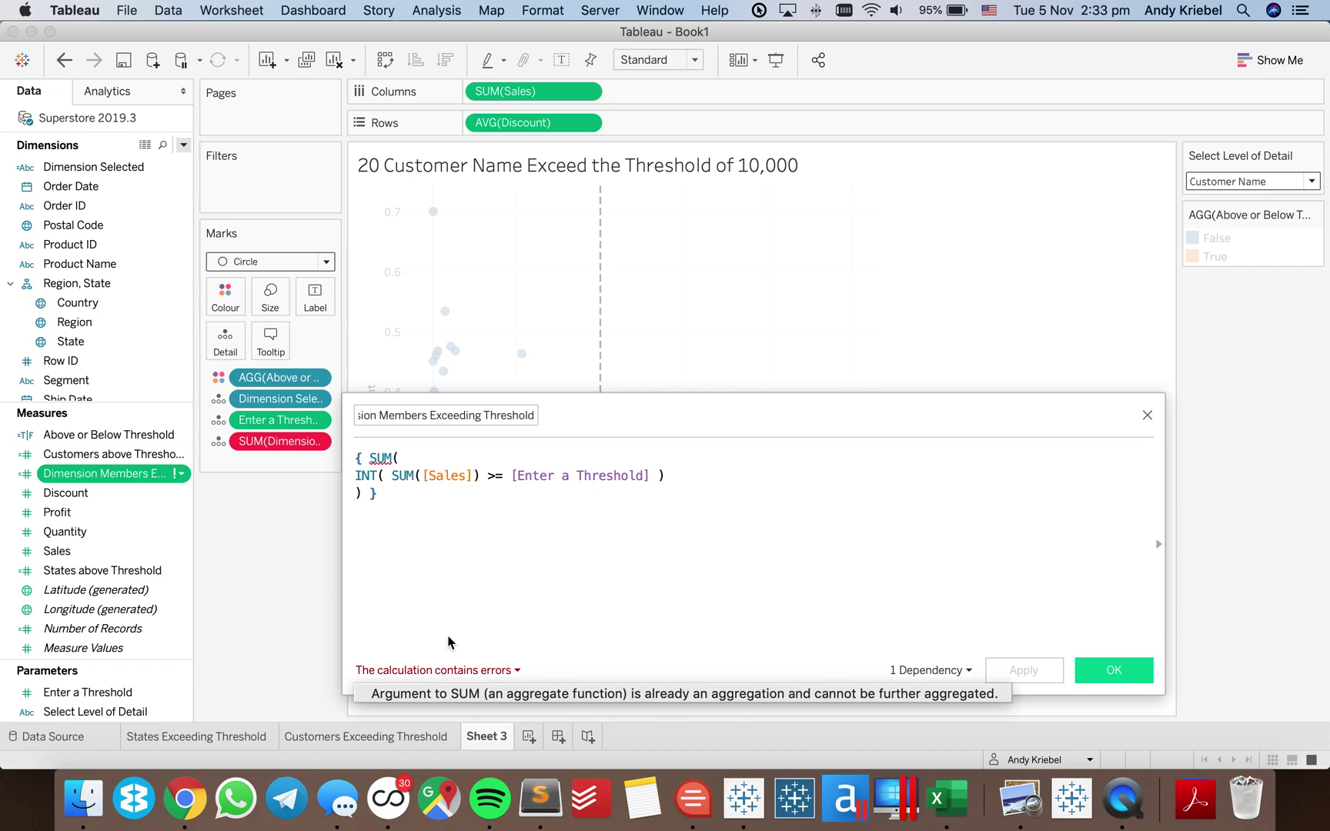
left_click(448, 643)
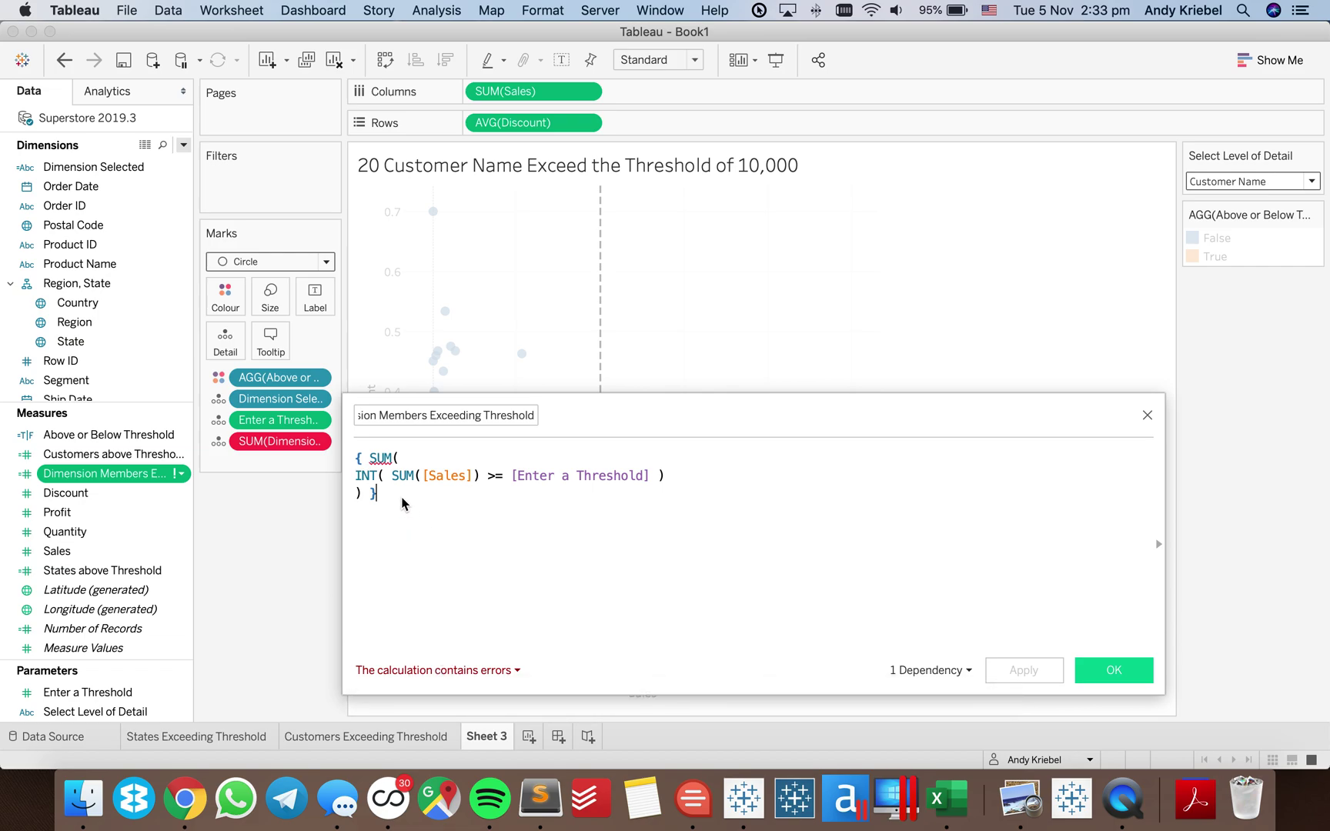
left_click(376, 475)
type("(")
double_click(406, 476)
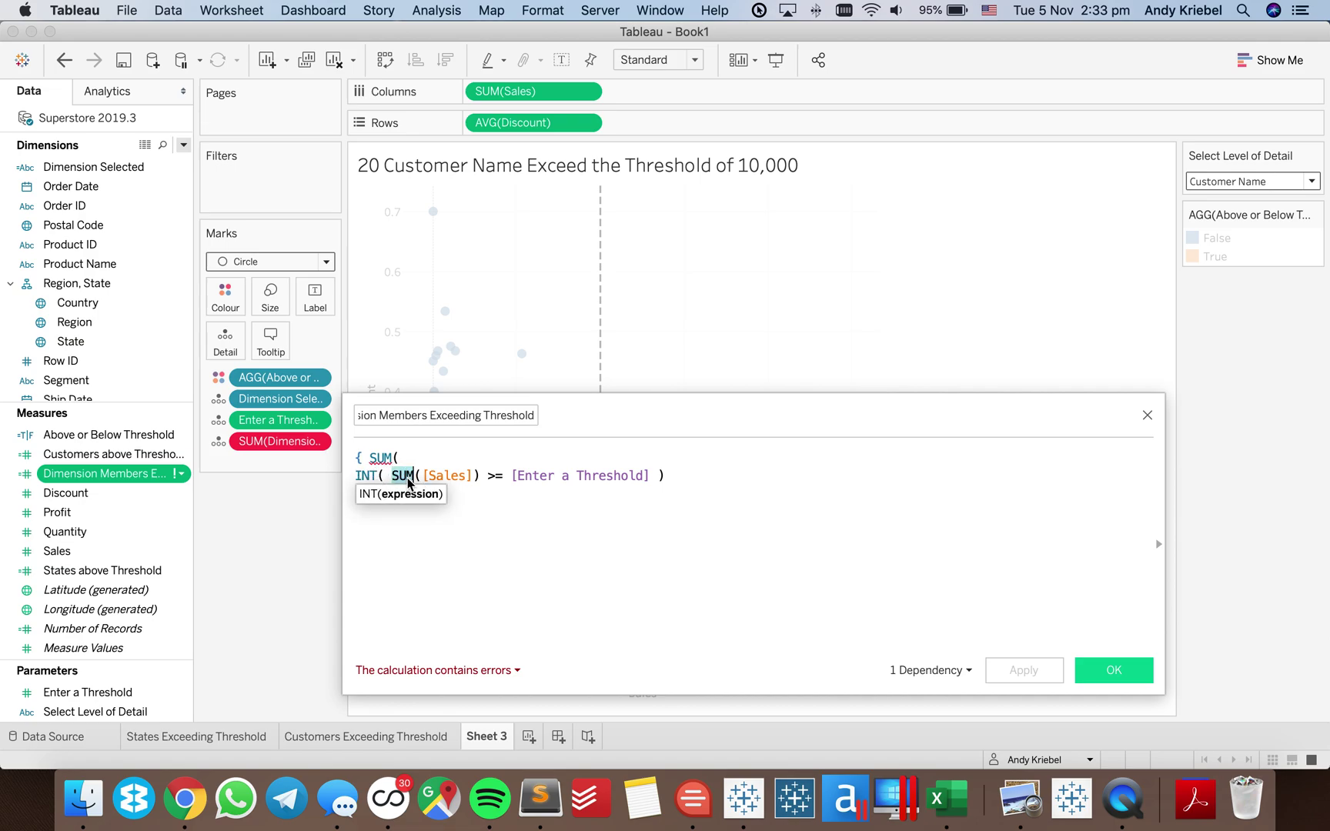
left_click(527, 546)
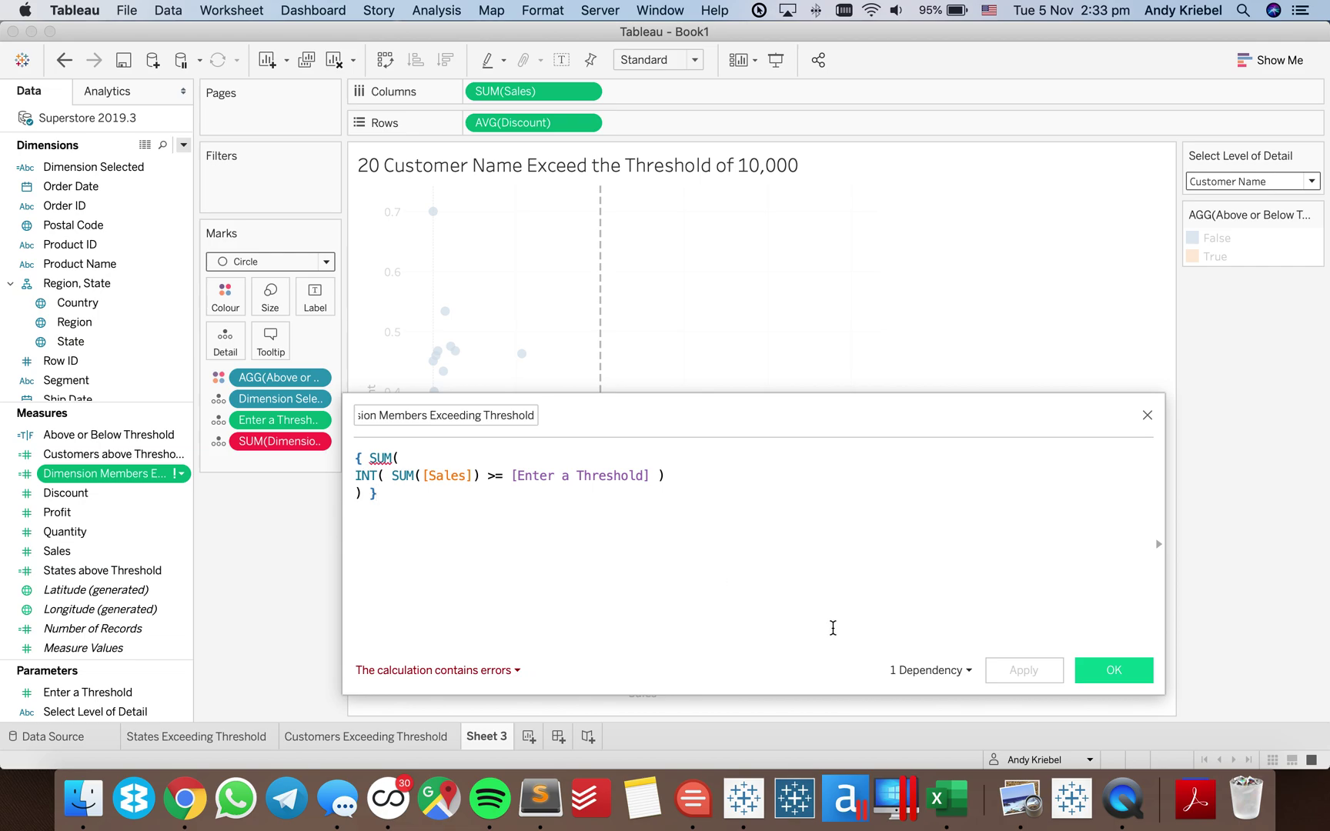
left_click(1147, 414)
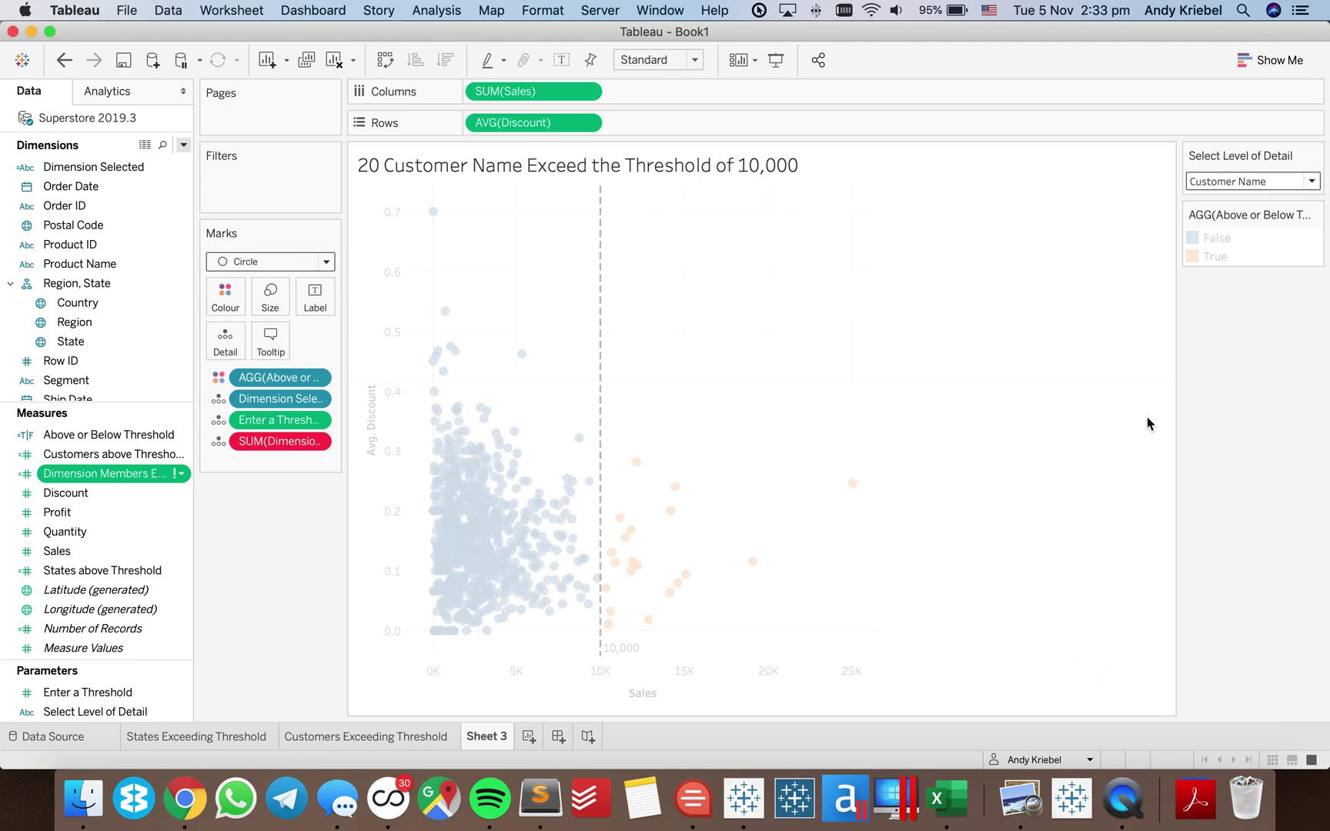
mouse_move(676, 500)
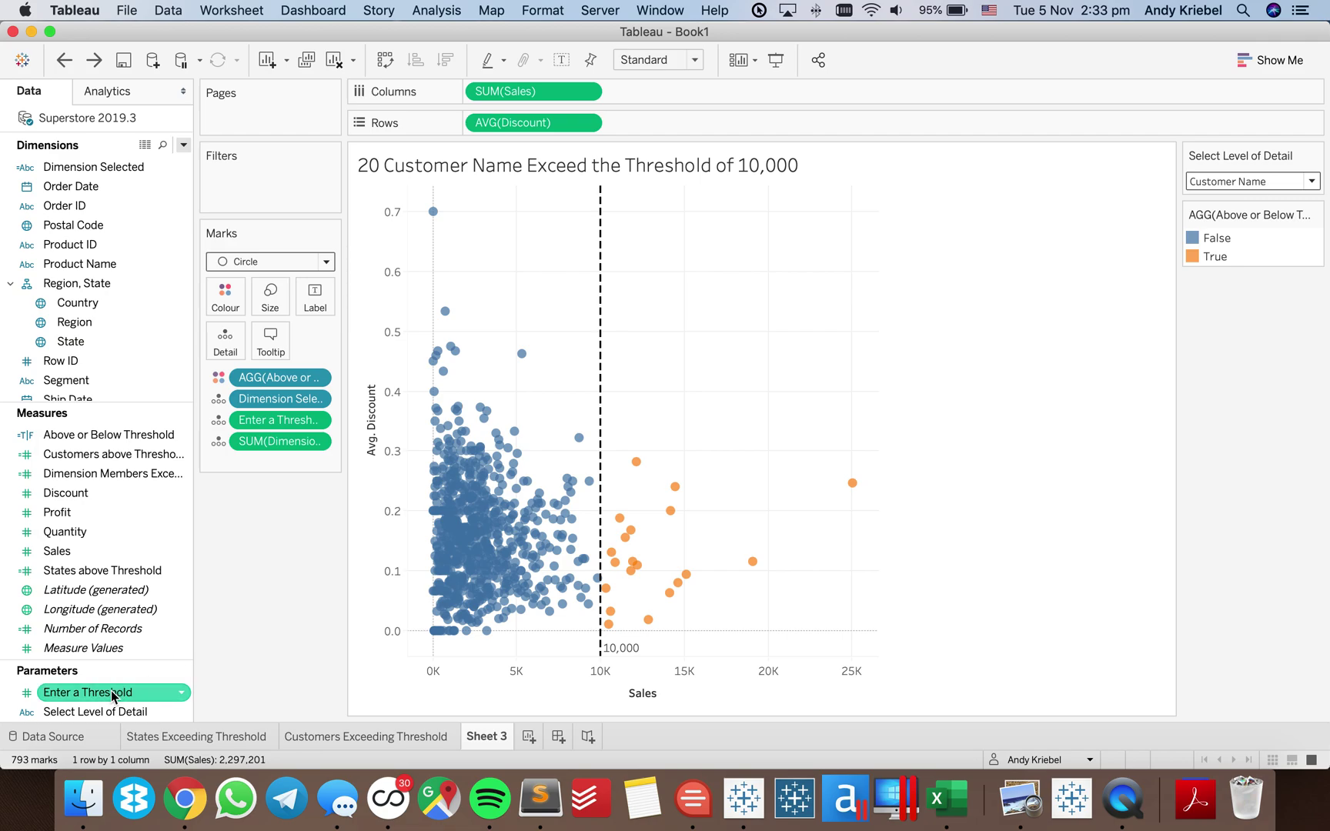
left_click(183, 145)
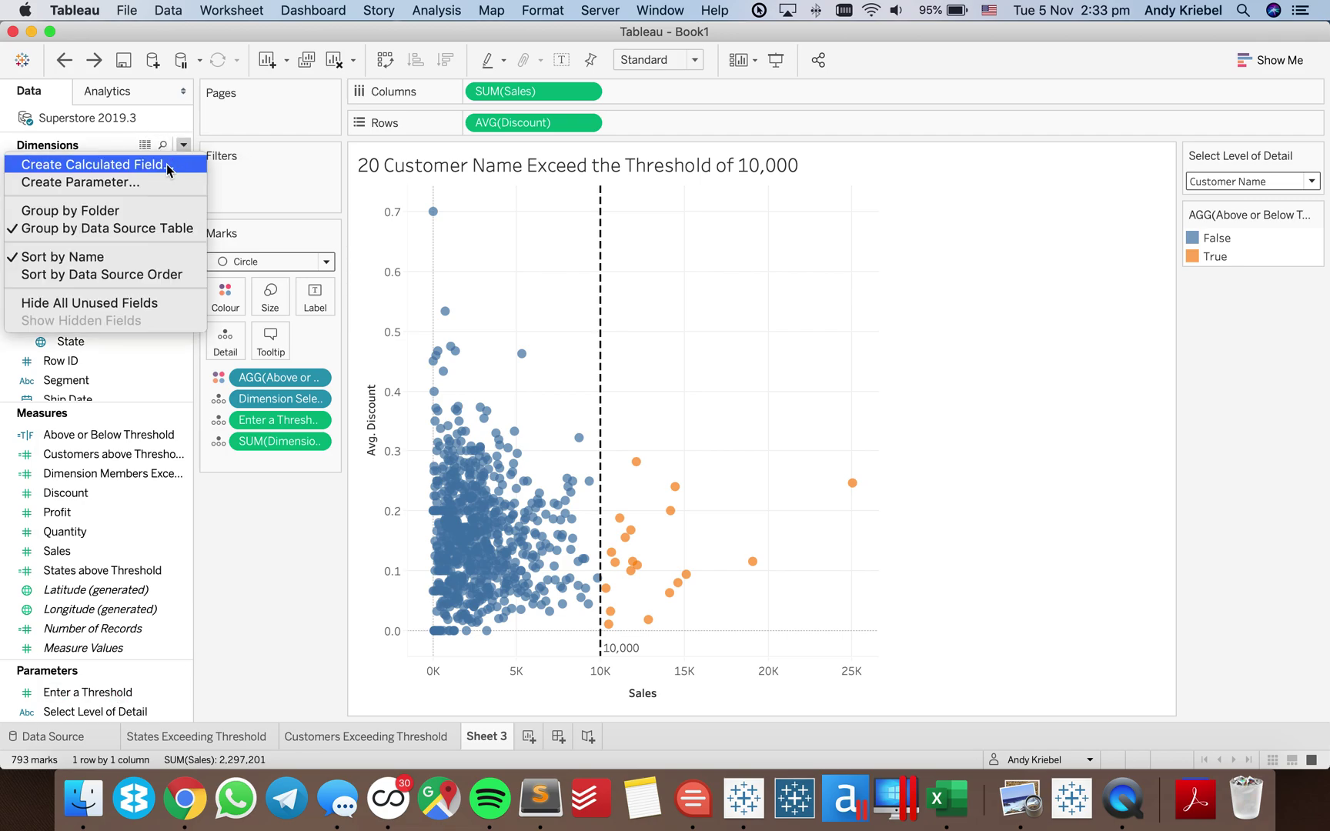
left_click(166, 164)
type("Ent")
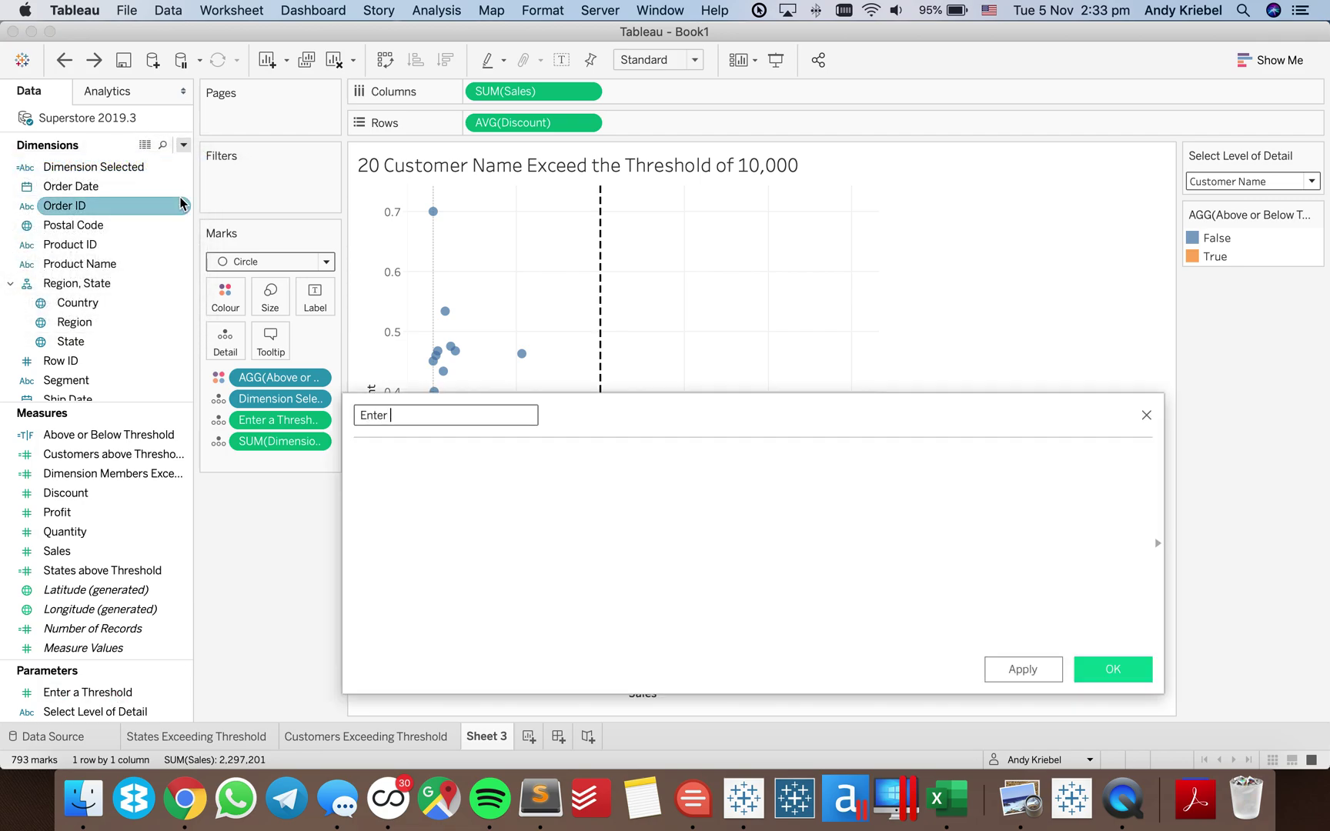
type("er")
left_click(1146, 416)
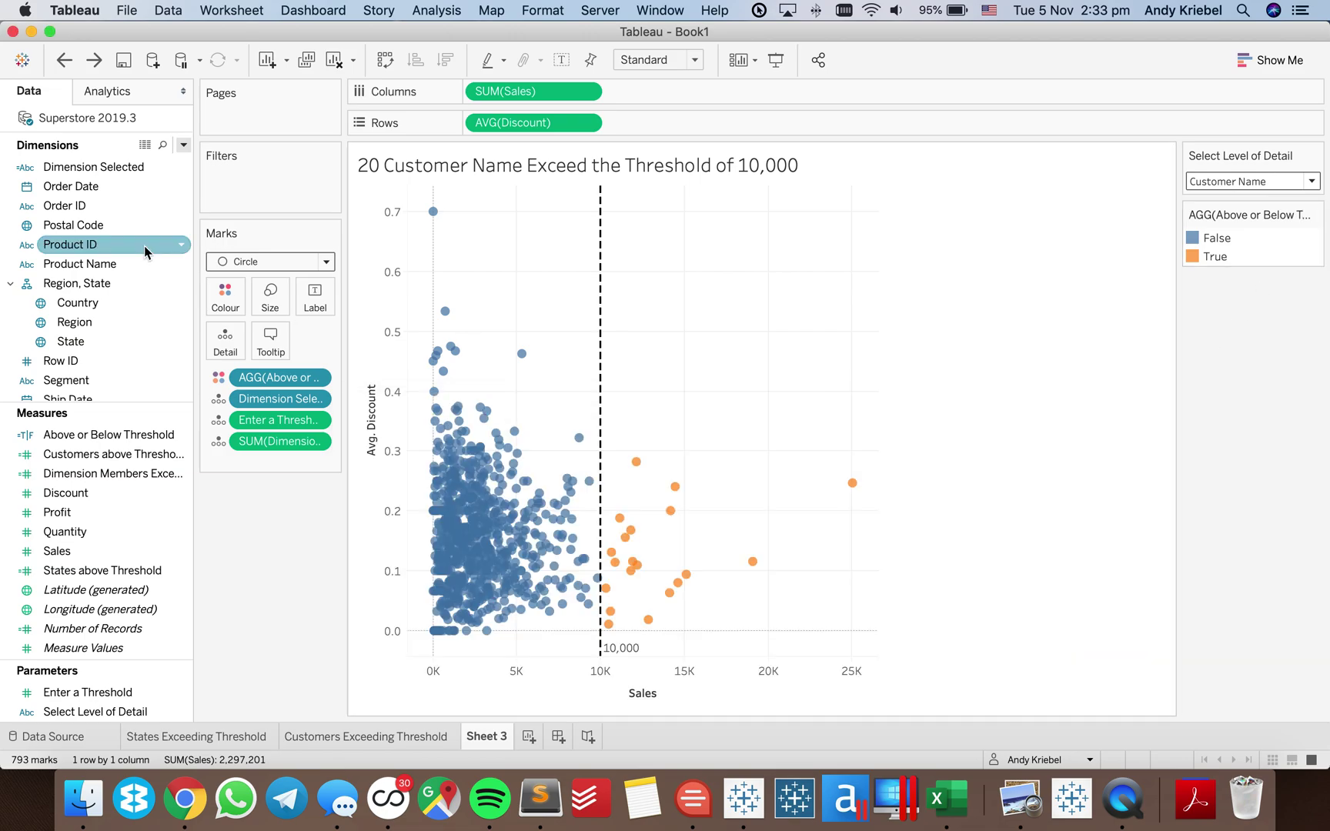
Start a float parameter named Enter Discount Threshold with a percentage display format without decimals
left_click(183, 146)
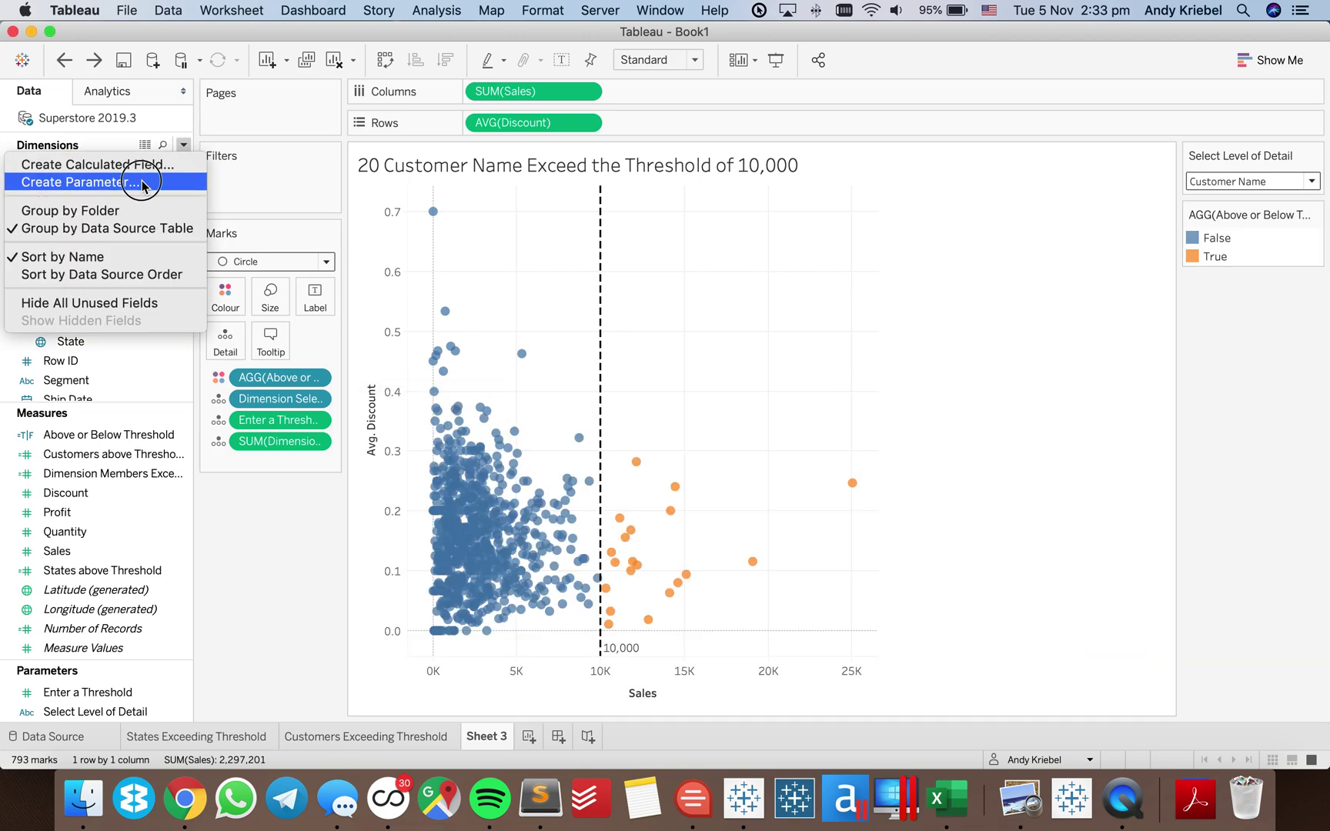
left_click(142, 183)
type("En")
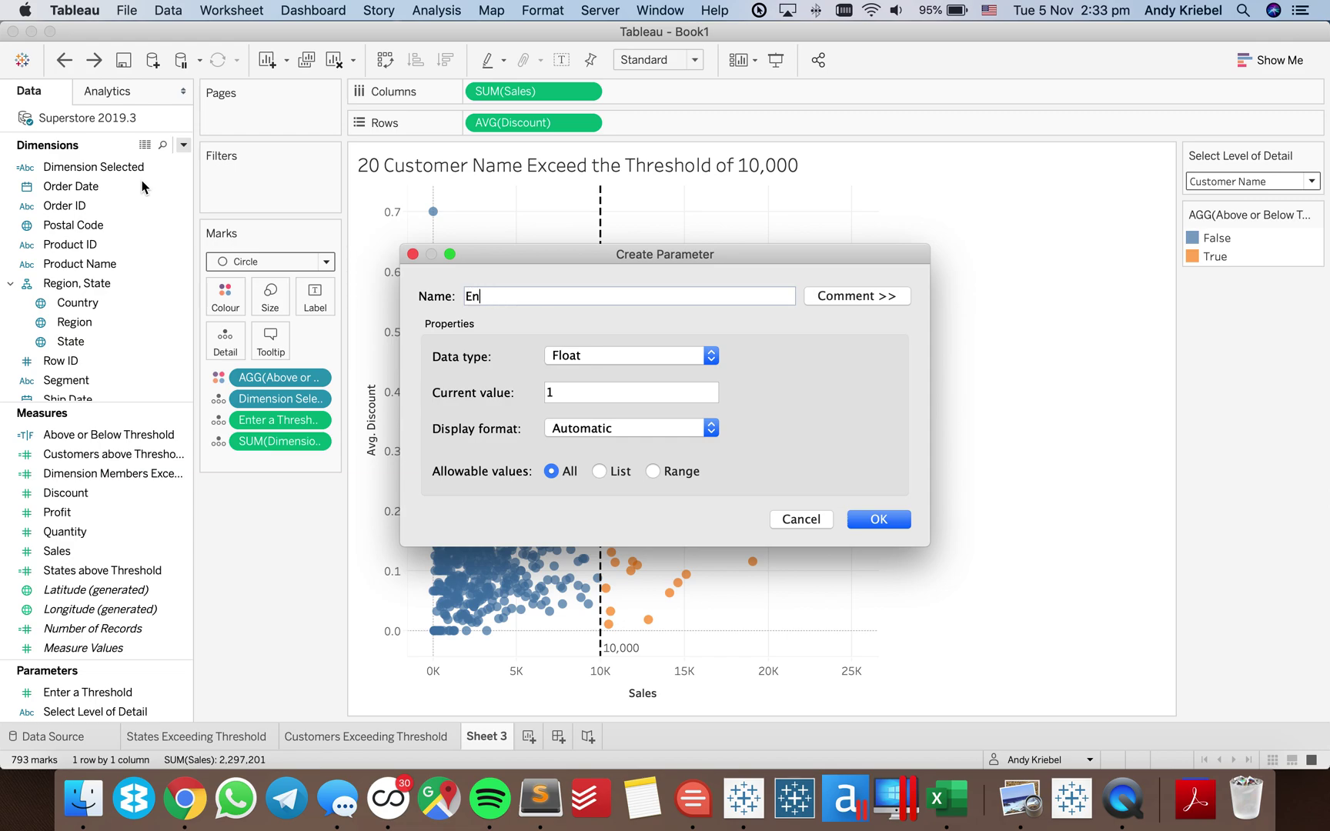
type("ter Discount Threshold")
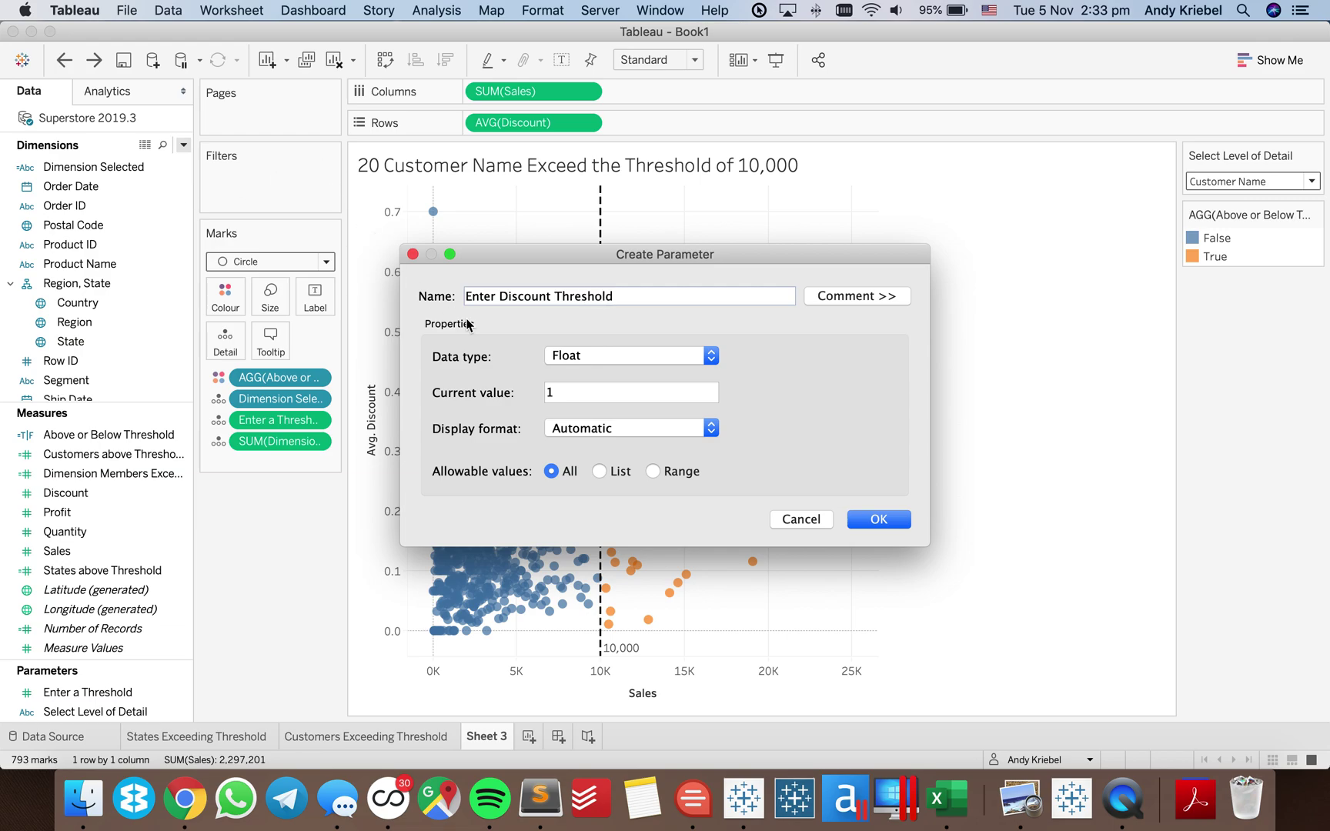
left_click(605, 429)
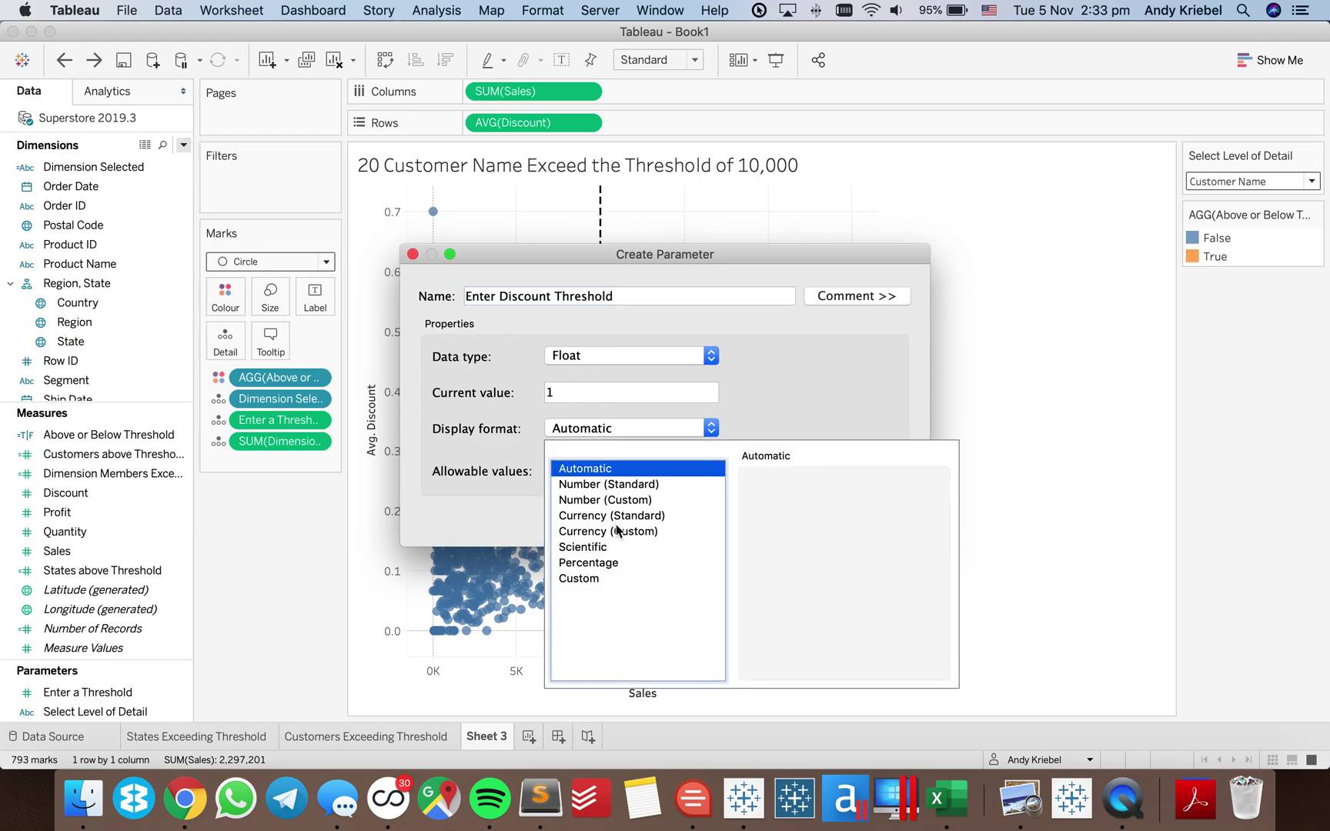
left_click(620, 563)
left_click(798, 502)
left_click(798, 502)
left_click(796, 401)
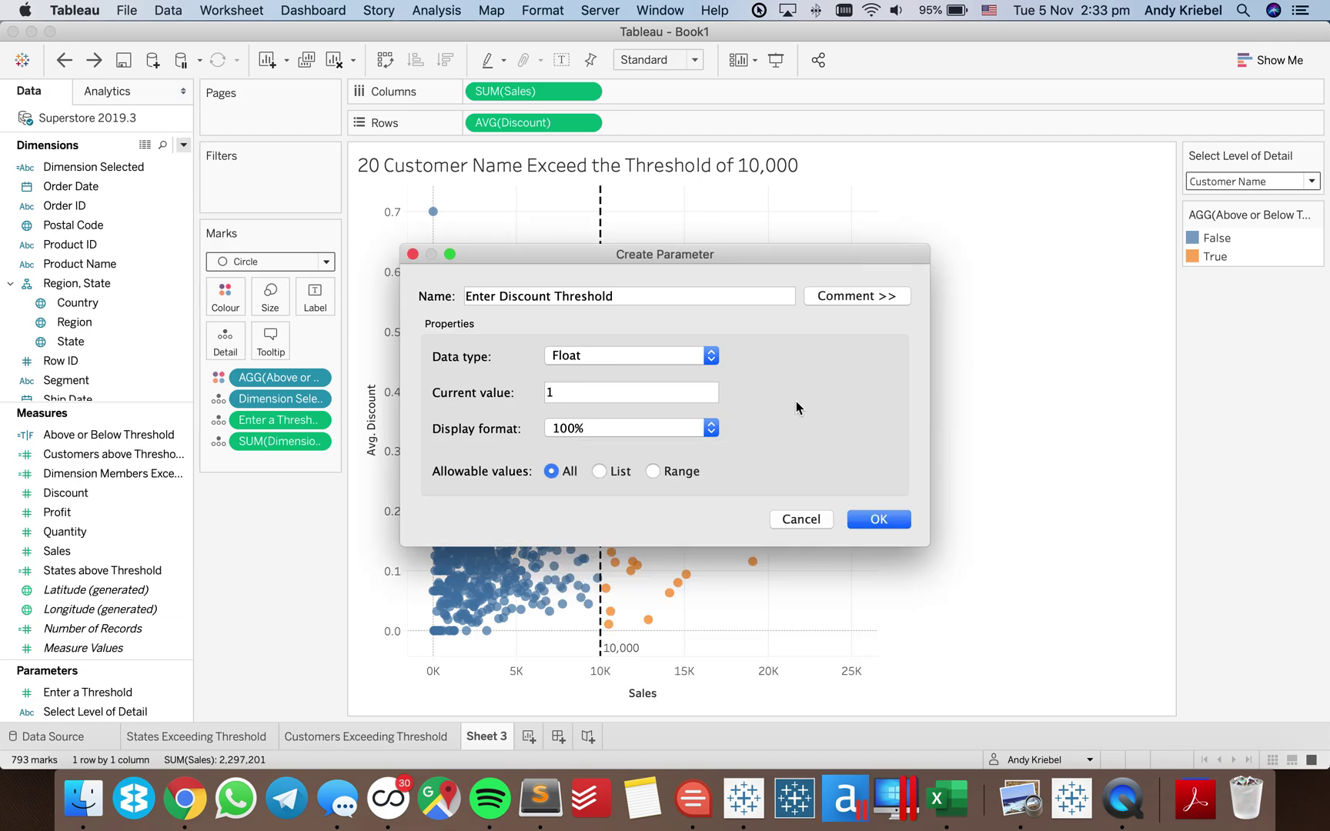
Set the Enter Discount Threshold parameter's current value to .5 and save the parameter
left_click(590, 427)
left_click(574, 392)
left_click(580, 391)
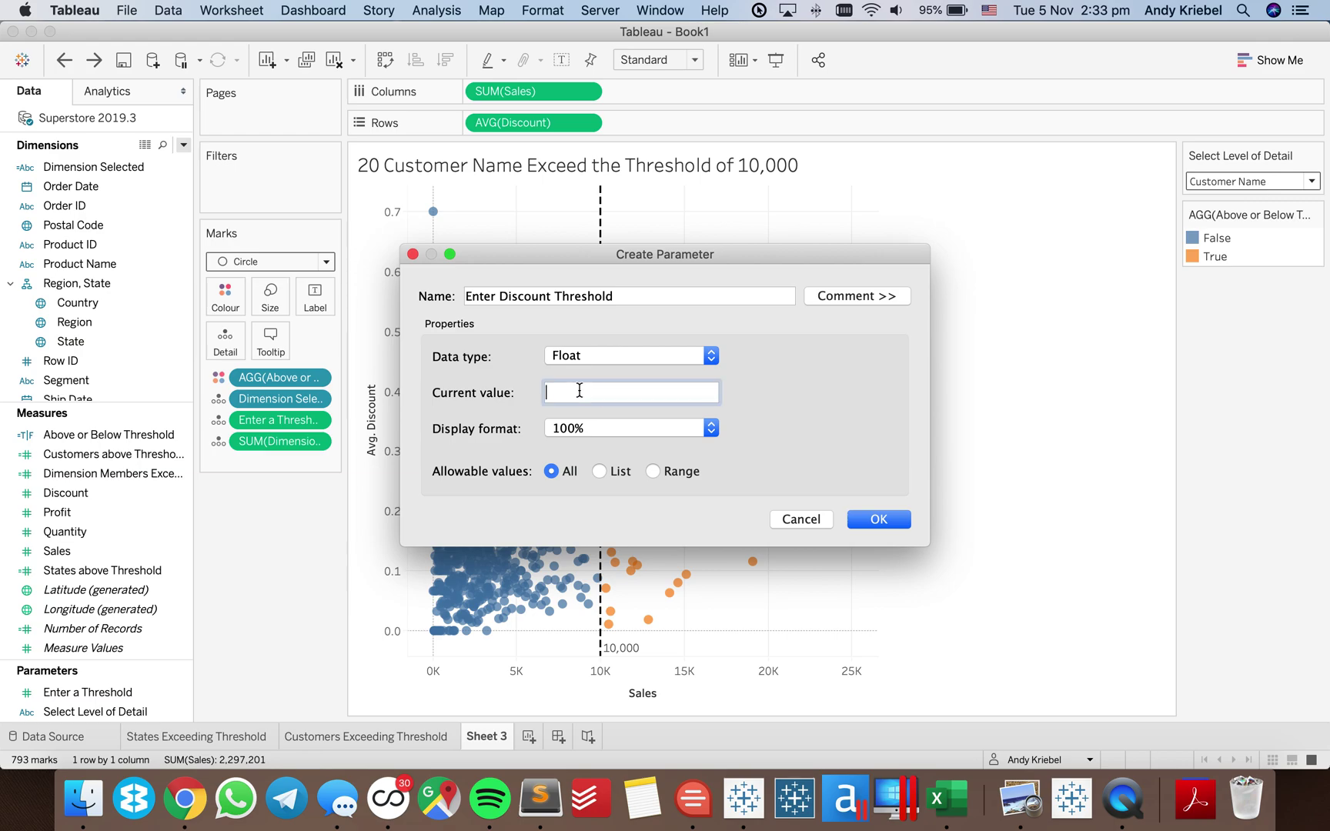
type(".5")
key("Tab")
left_click(878, 520)
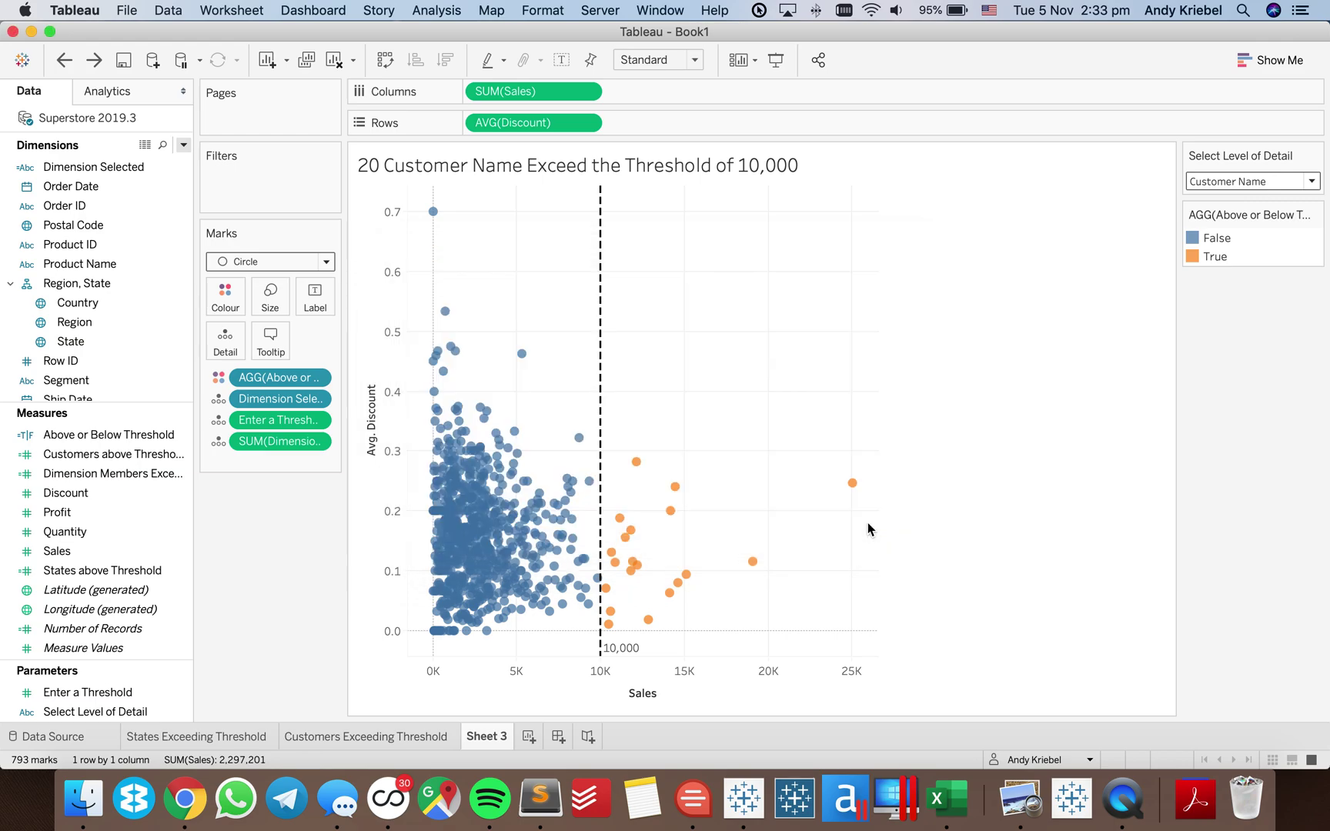
Show the parameter control for Enter Discount Threshold and keep its value at 50%
right_click(88, 703)
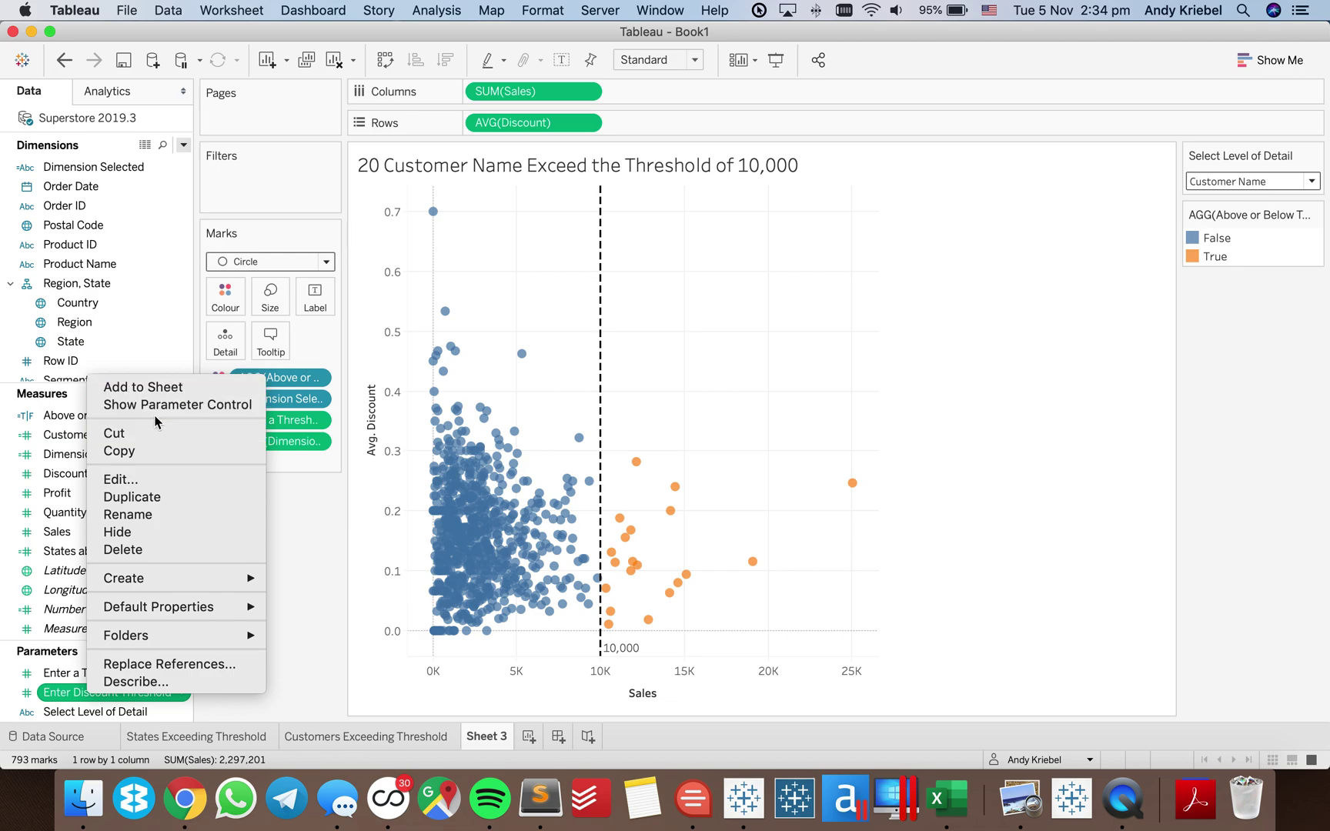
left_click(153, 403)
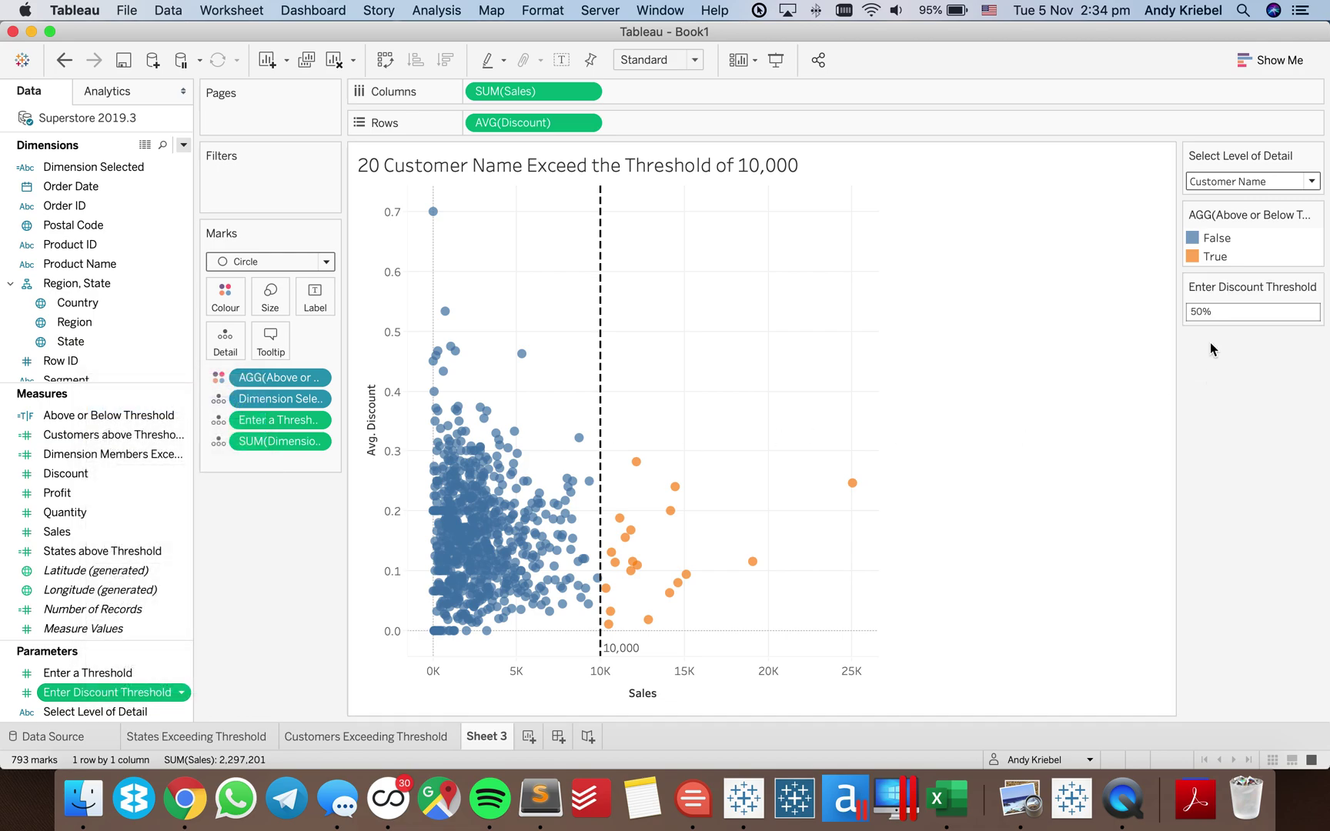
mouse_move(455, 479)
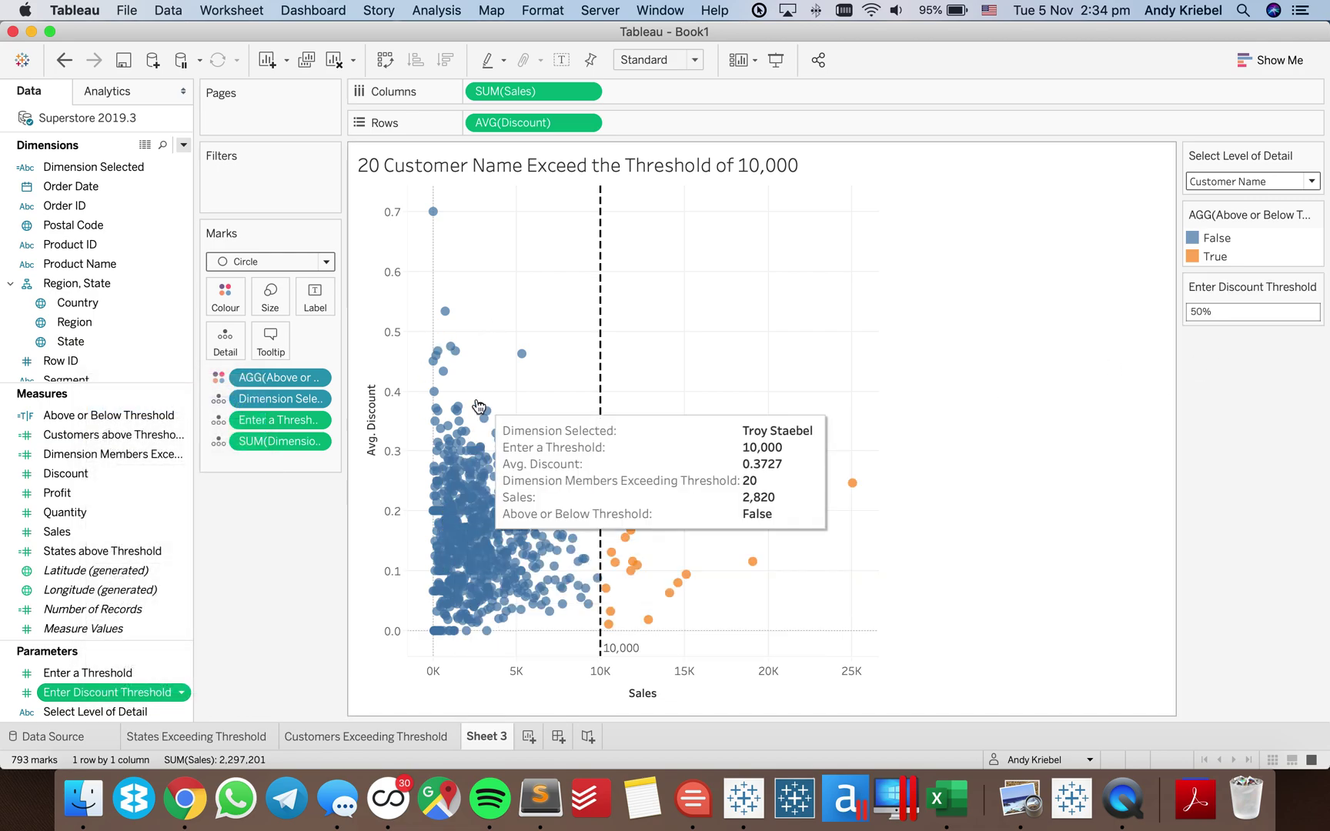
left_click(1208, 314)
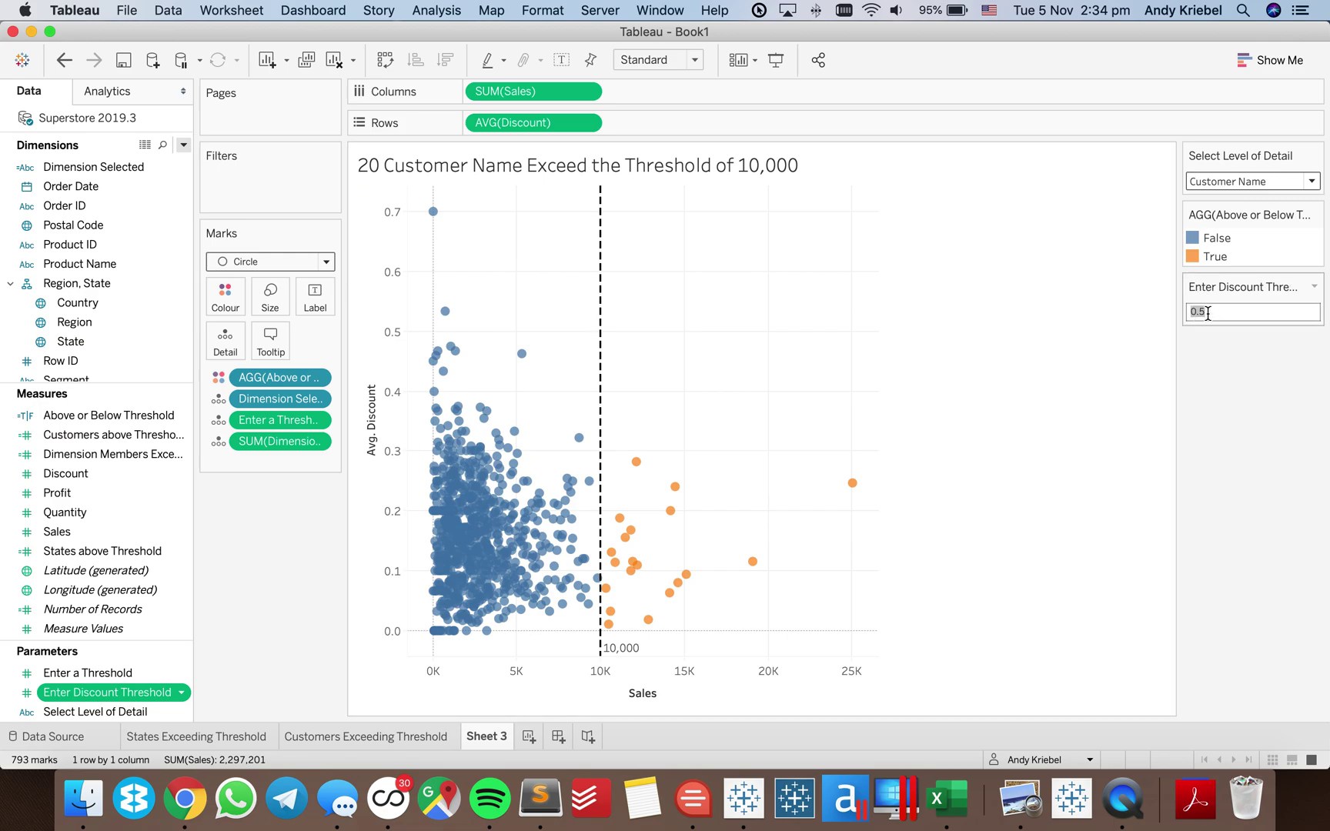
key("Return")
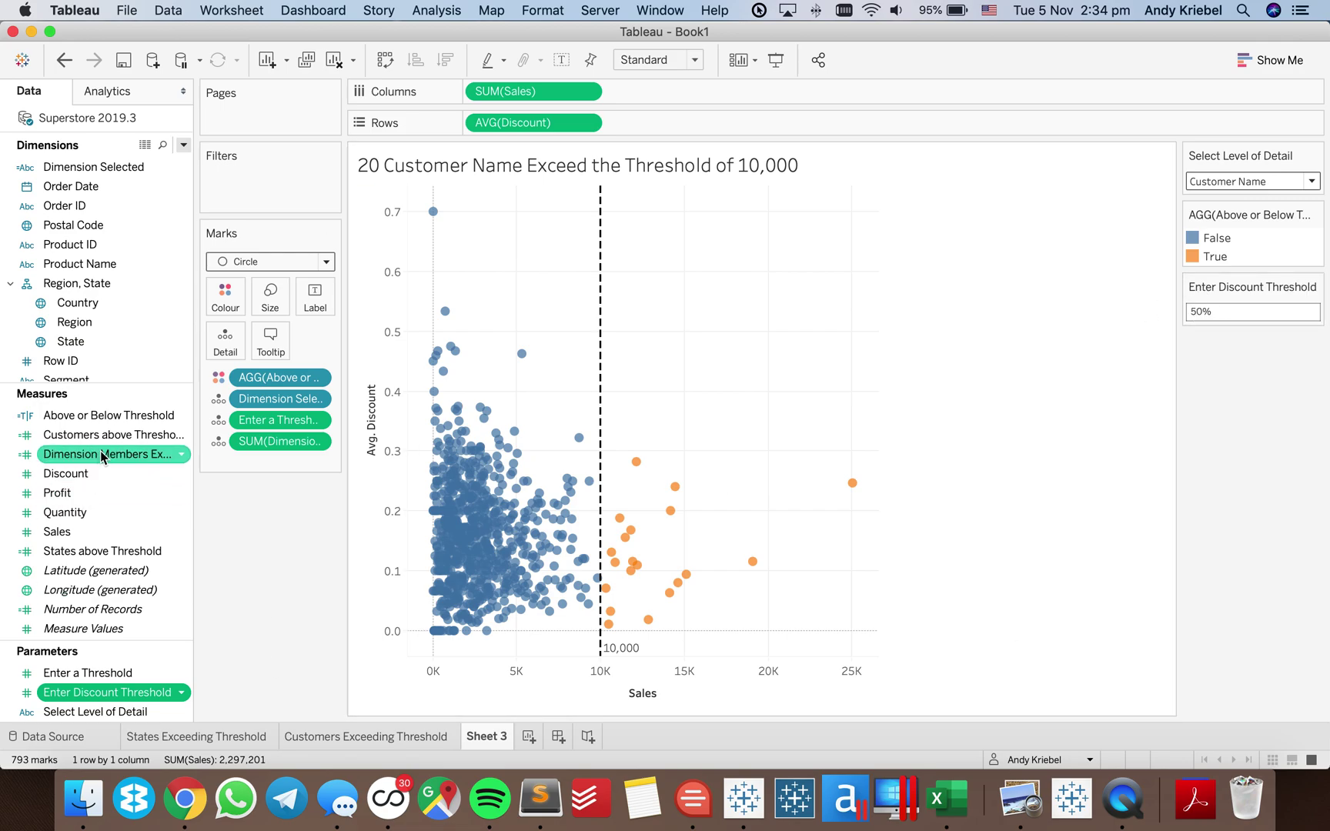
Duplicate the Dimension Members Exceeding Threshold measure and rename the copy as Dimension Members Exceeding Discount
right_click(103, 456)
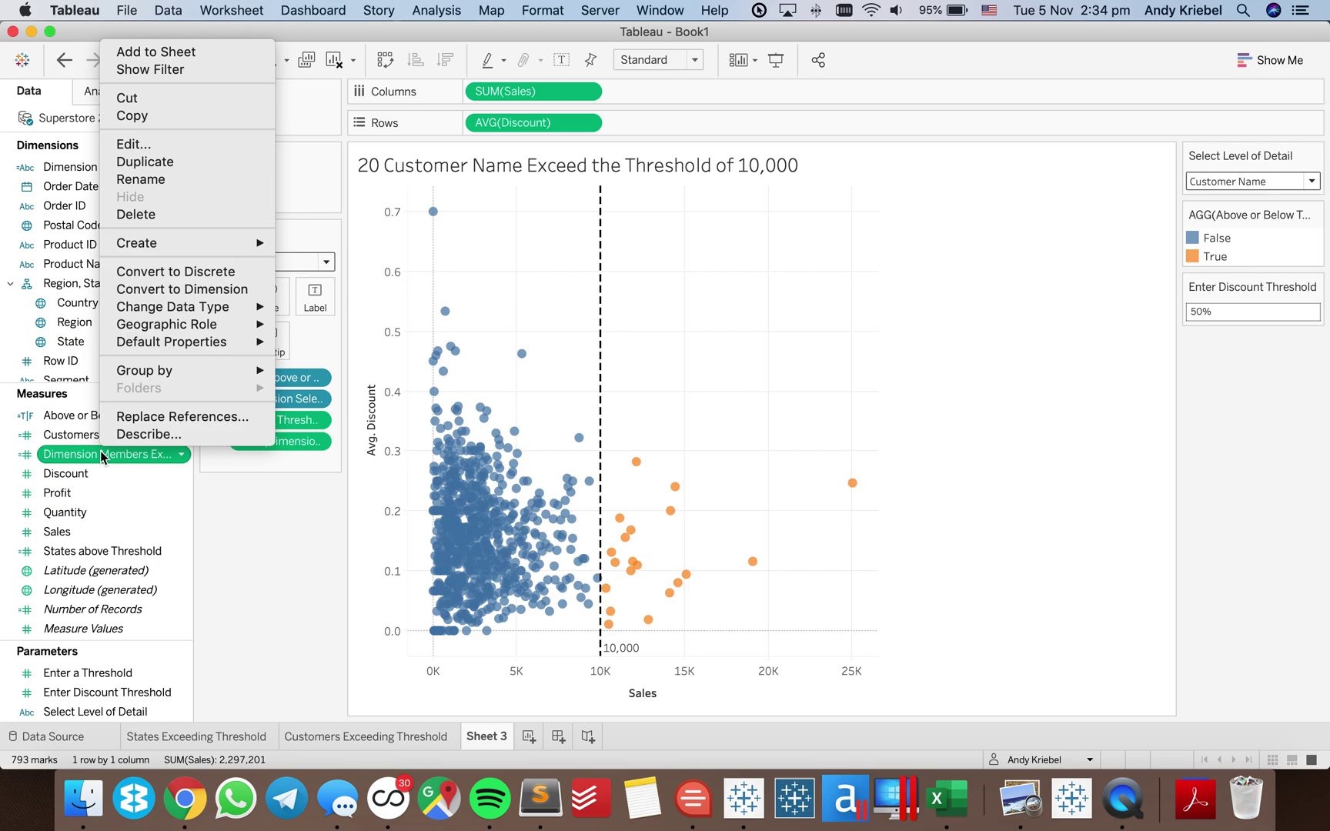
left_click(178, 162)
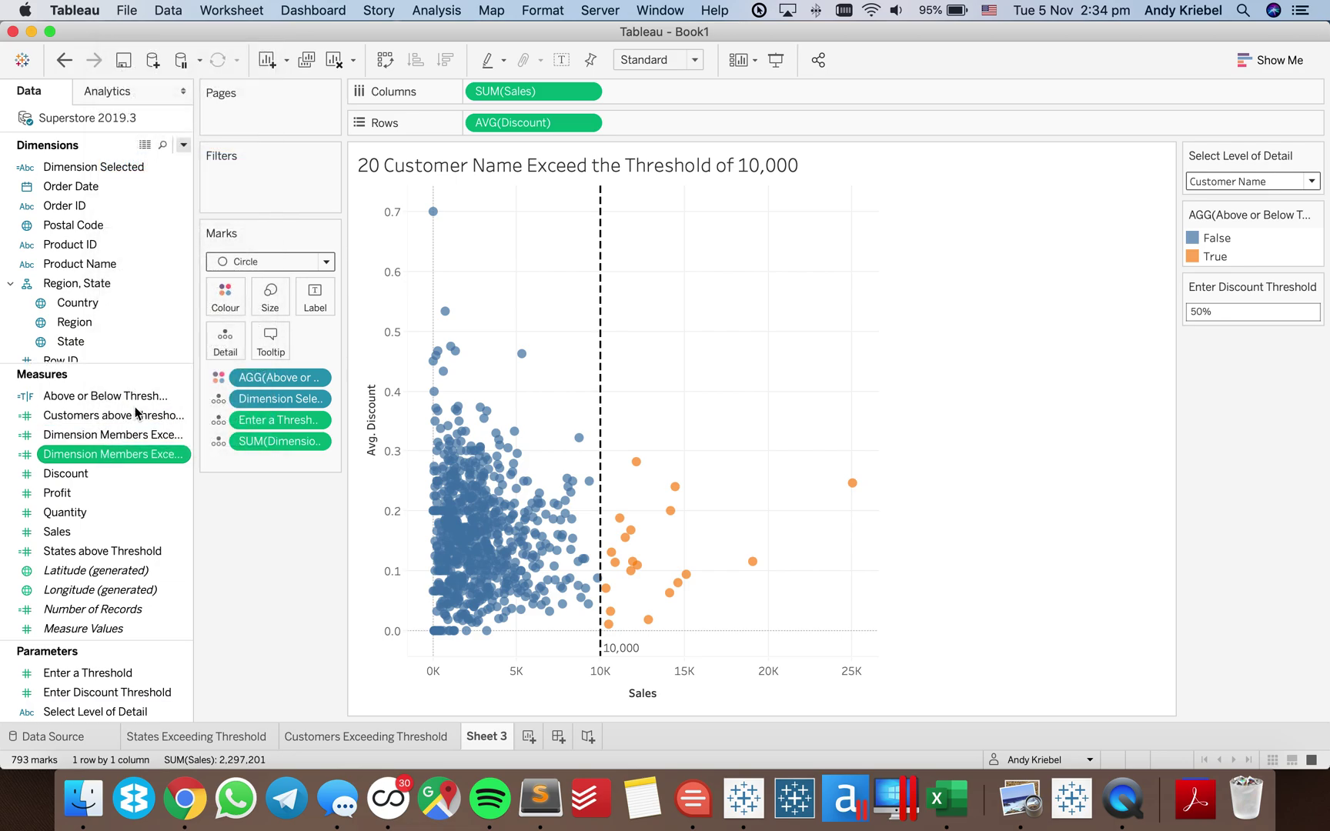
right_click(128, 454)
left_click(161, 147)
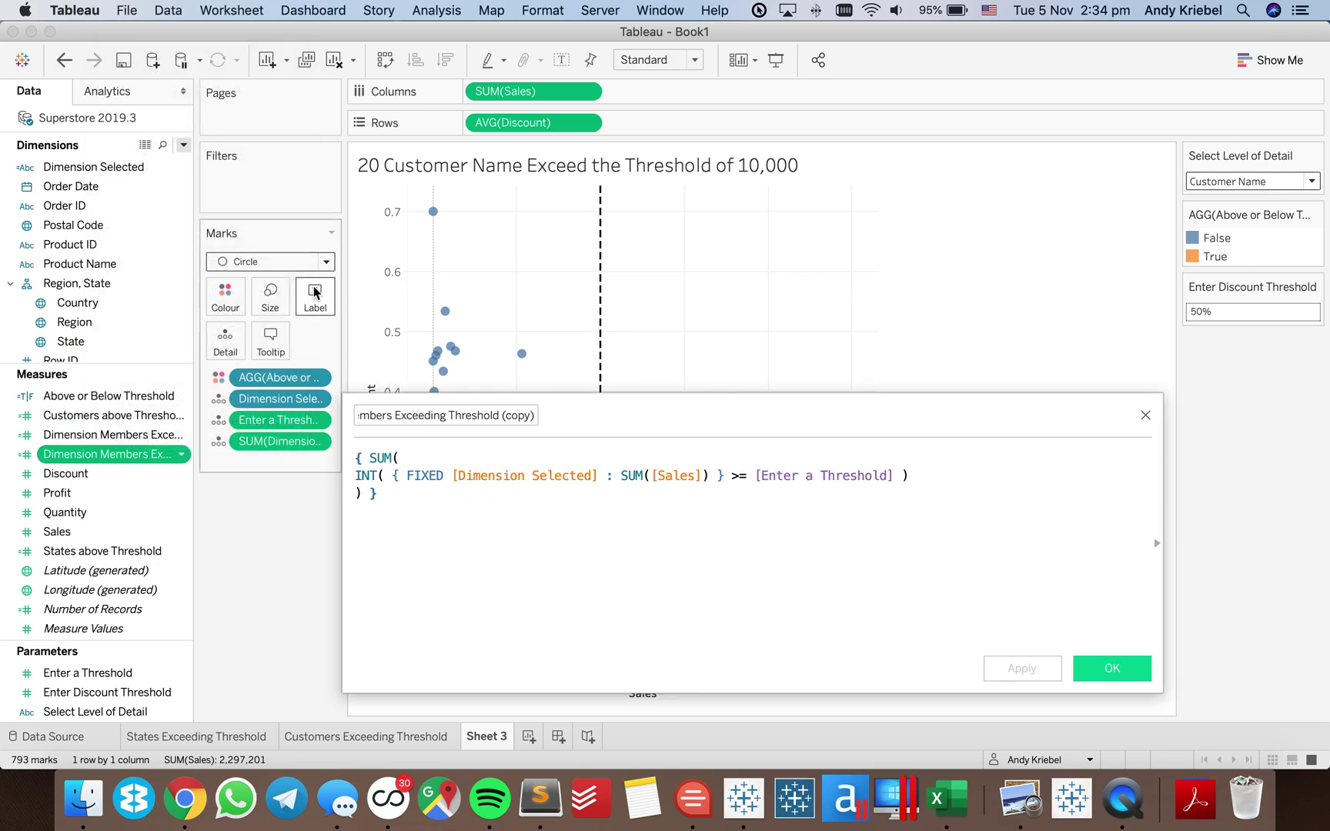
left_click(462, 416)
key("BackSpace")
key("BackSpace")
key("BackSpace")
key("BackSpace")
key("BackSpace")
key("BackSpace")
key("BackSpace")
key("BackSpace")
key("BackSpace")
key("BackSpace")
key("BackSpace")
key("BackSpace")
key("BackSpace")
key("BackSpace")
key("BackSpace")
key("BackSpace")
type("Dscount")
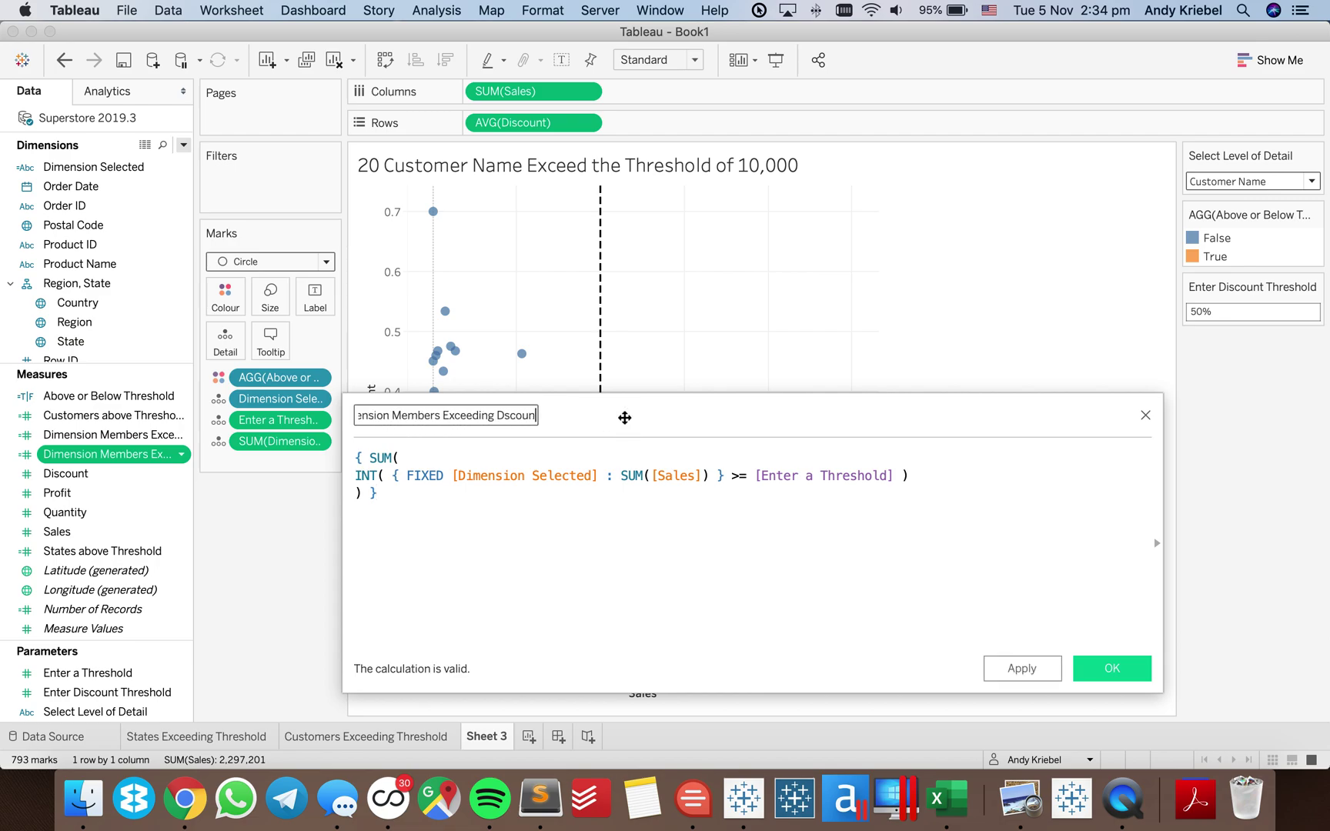
left_click(501, 416)
type("i")
Change the copied calculation to compare AVG([Discount]) >= [Enter Discount Threshold] inside the FIXED test, and save it
left_click_drag(621, 474, 704, 472)
type("avg")
key("Return")
type("d")
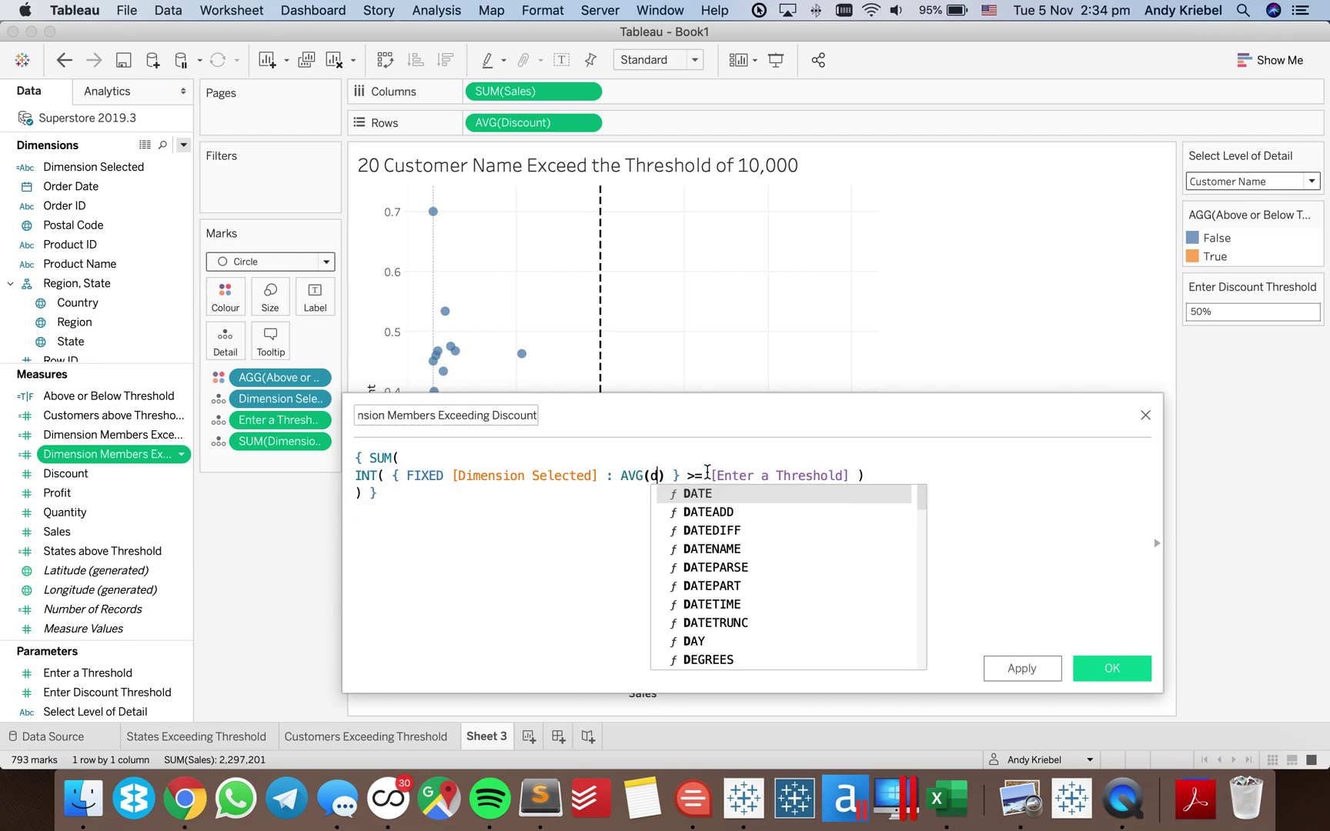
type("is")
key("Return")
double_click(802, 475)
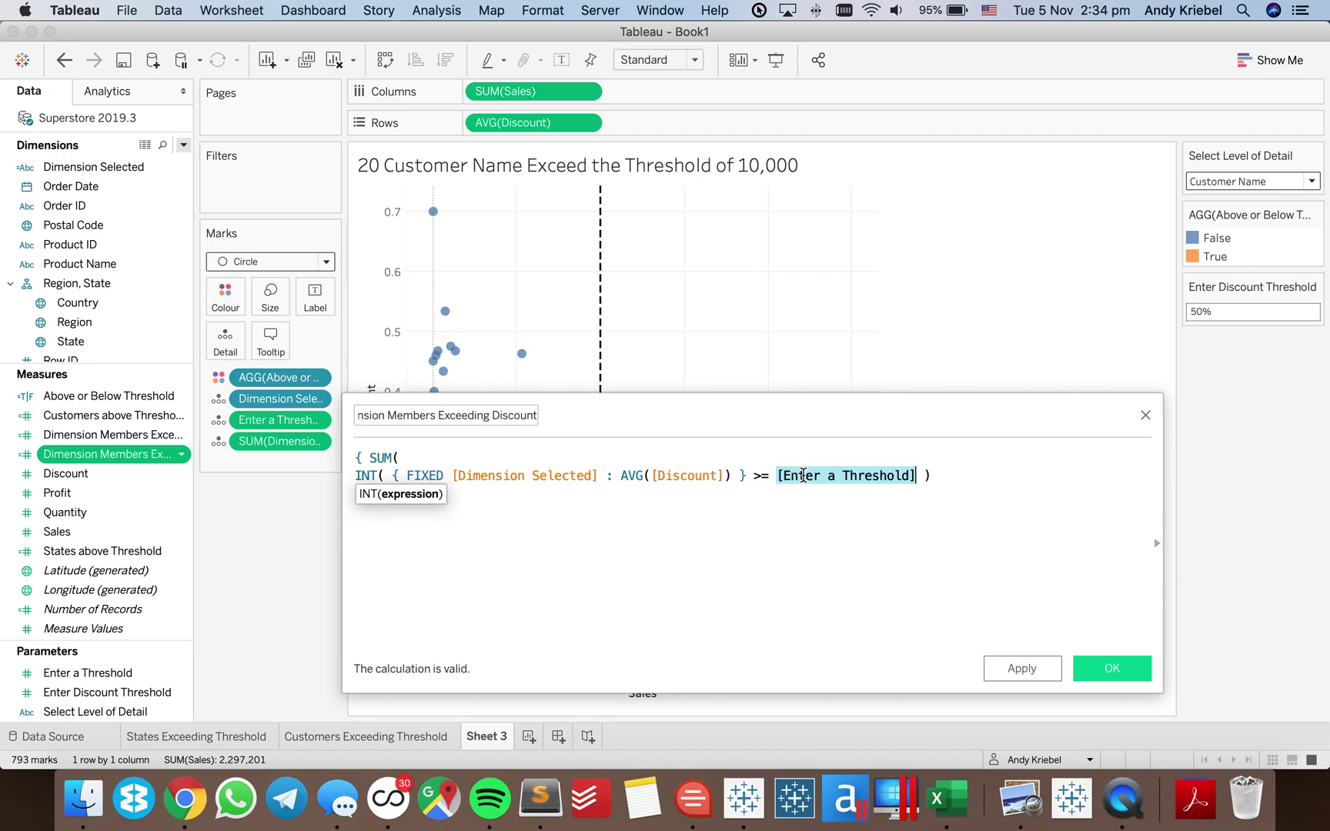
type("disc")
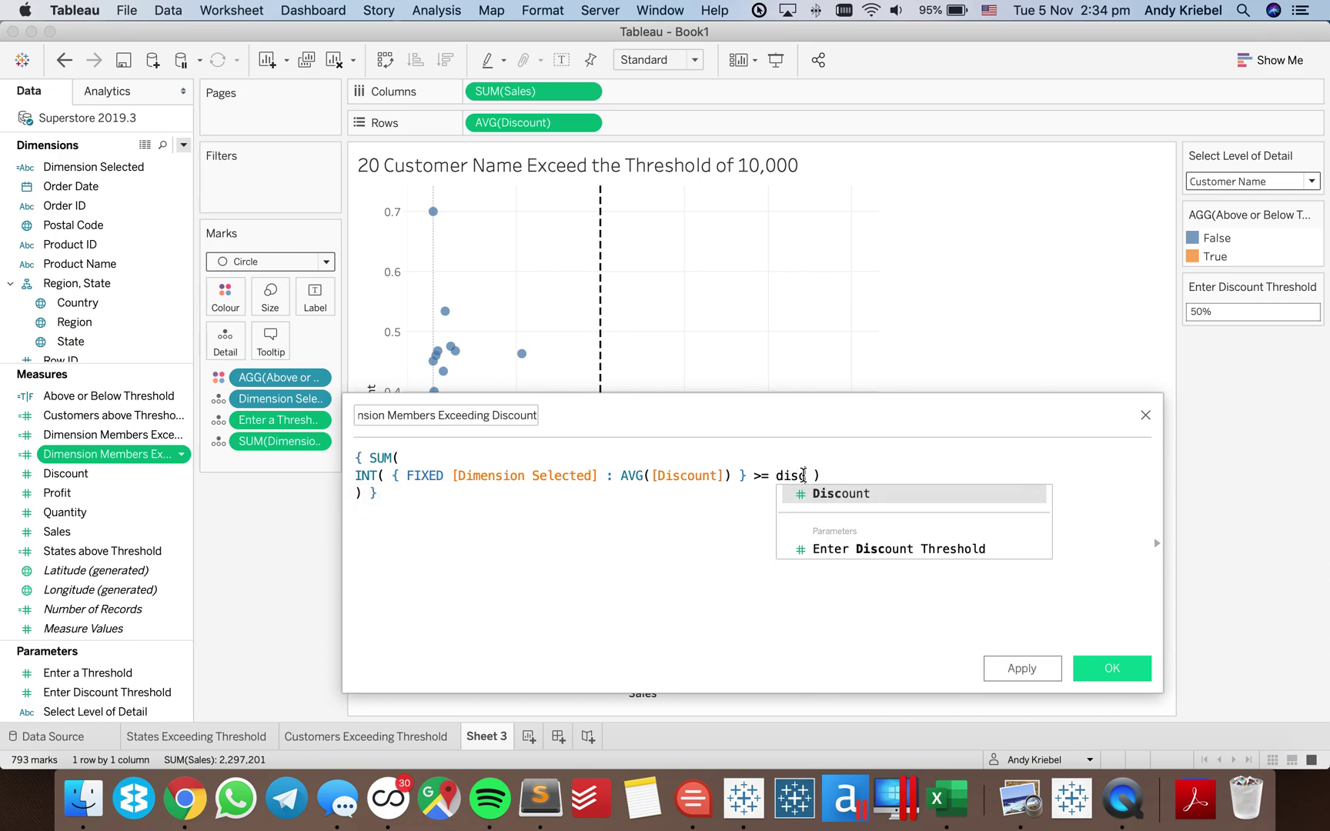
left_click(860, 549)
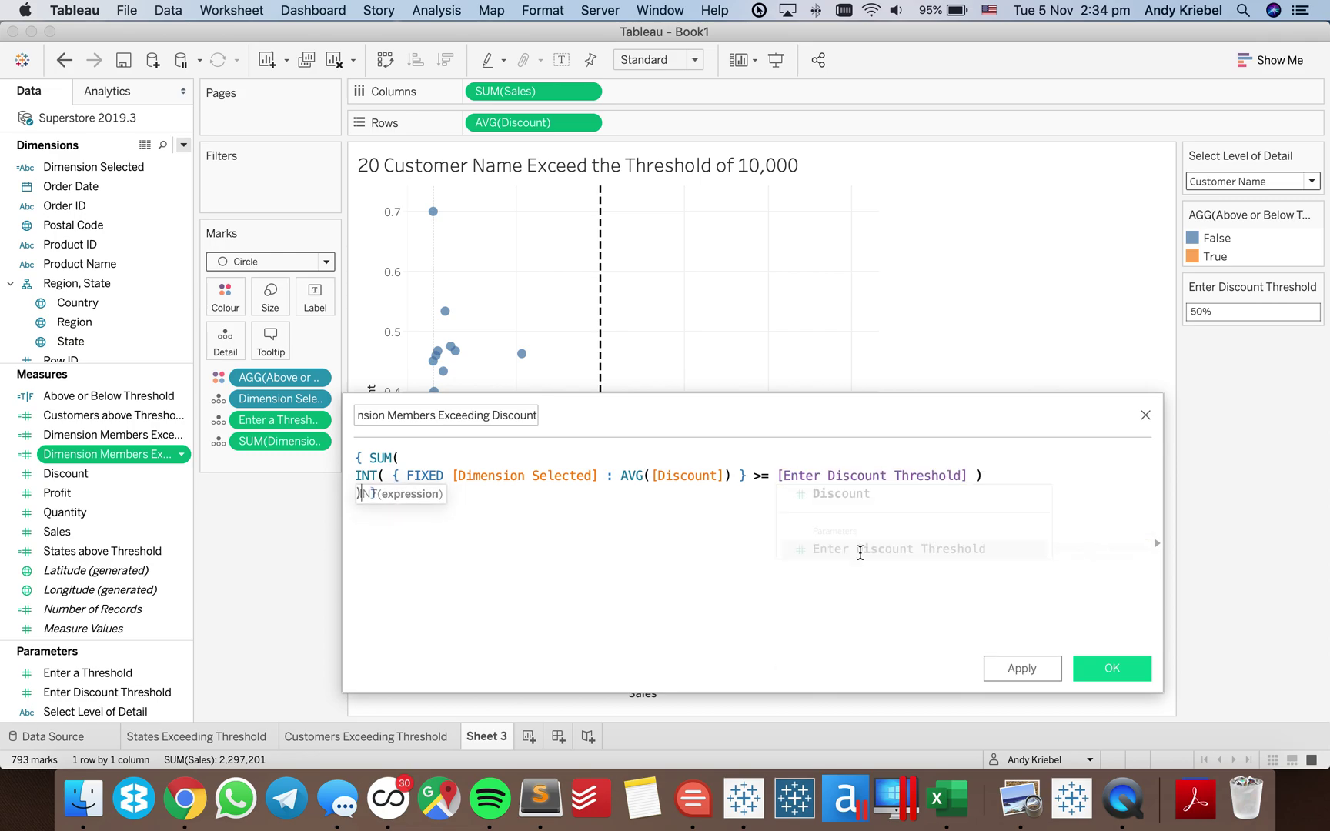
left_click(1109, 670)
Add the Enter Discount Threshold parameter to the scatter plot's marks as detail
left_click(163, 553)
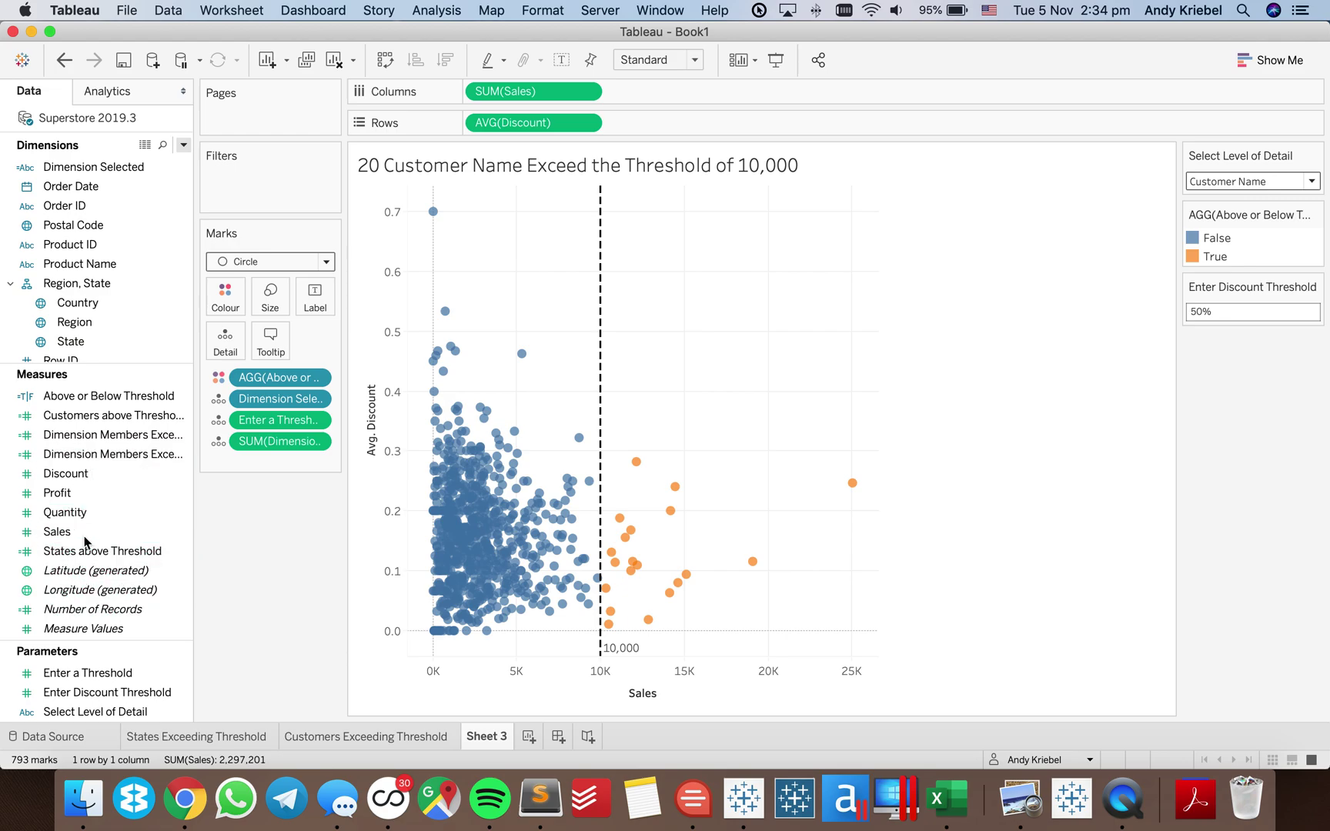
left_click(133, 531)
left_click(269, 443)
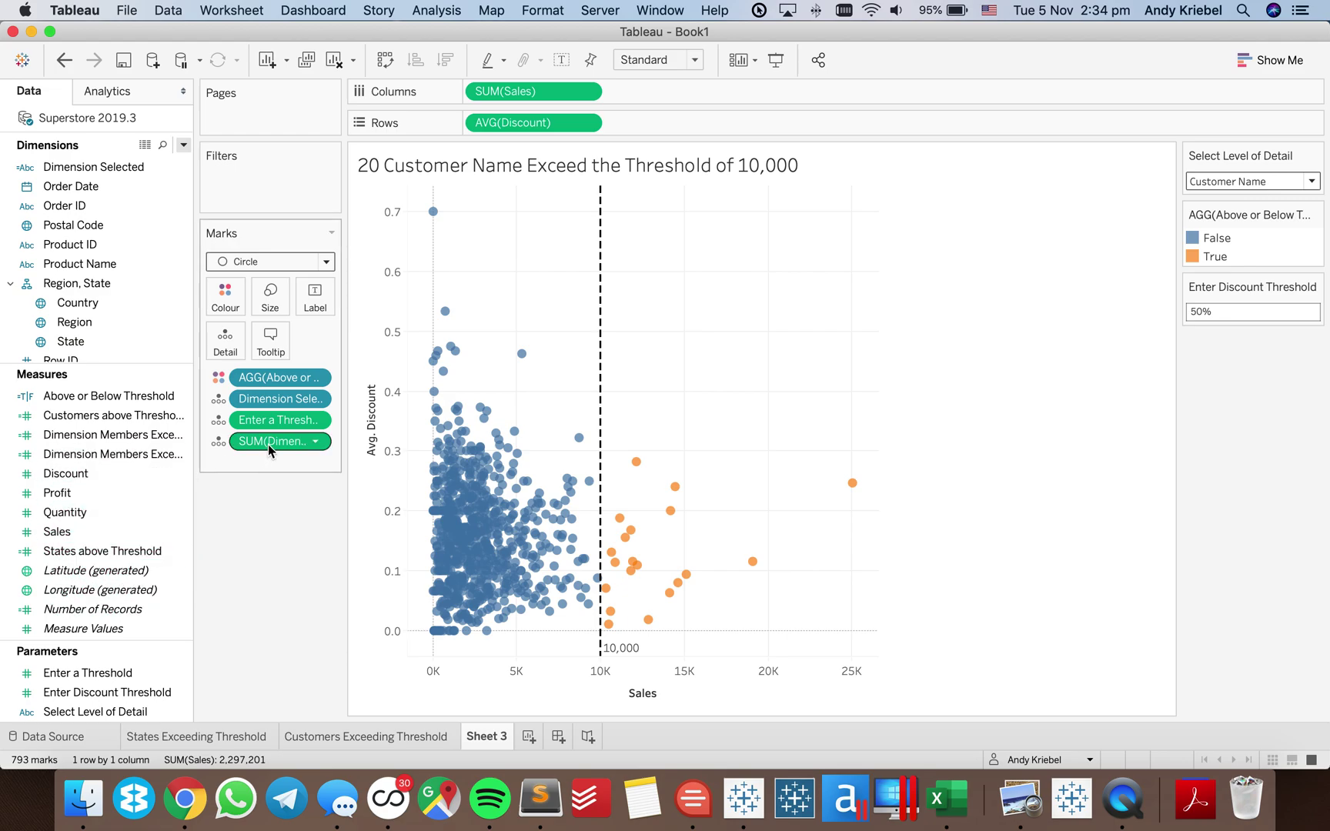
left_click(106, 696)
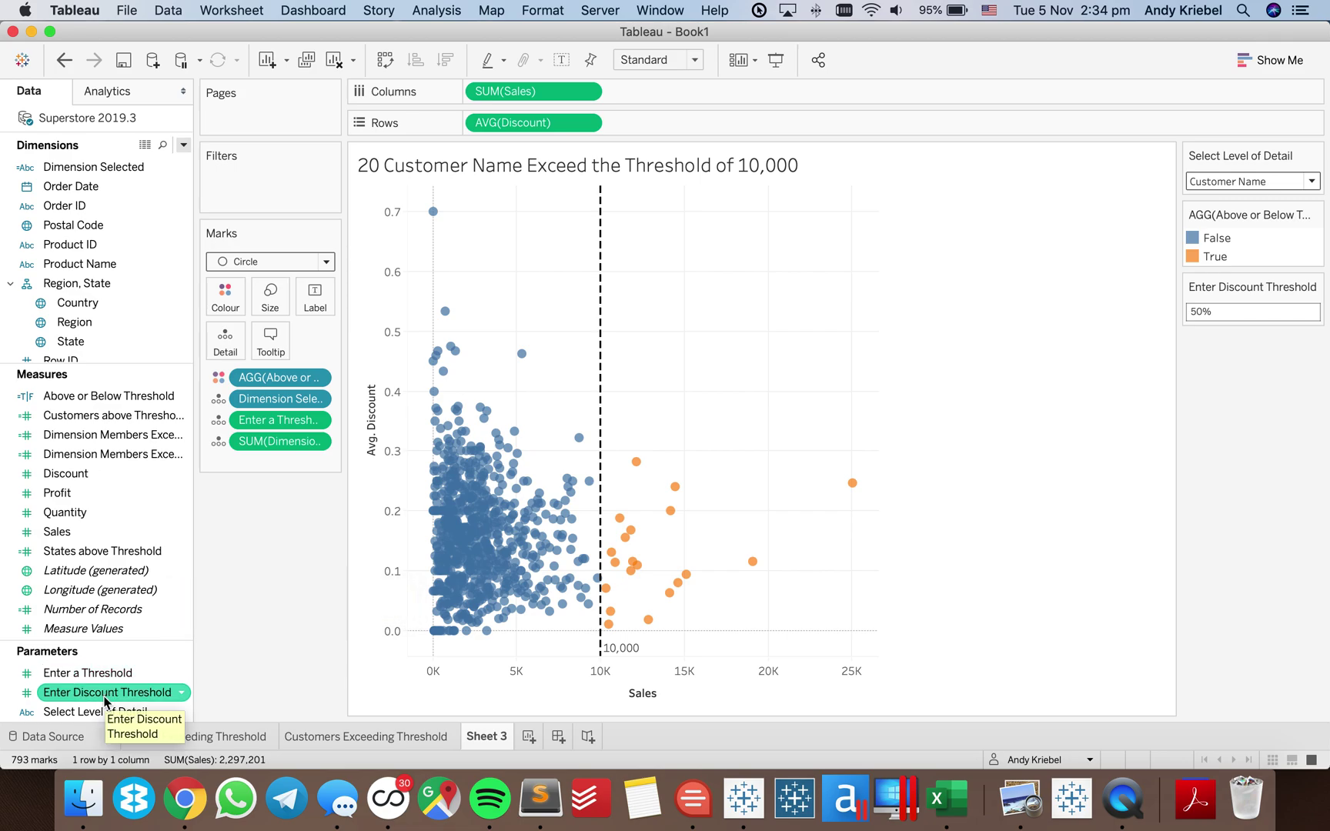
left_click_drag(105, 699, 270, 468)
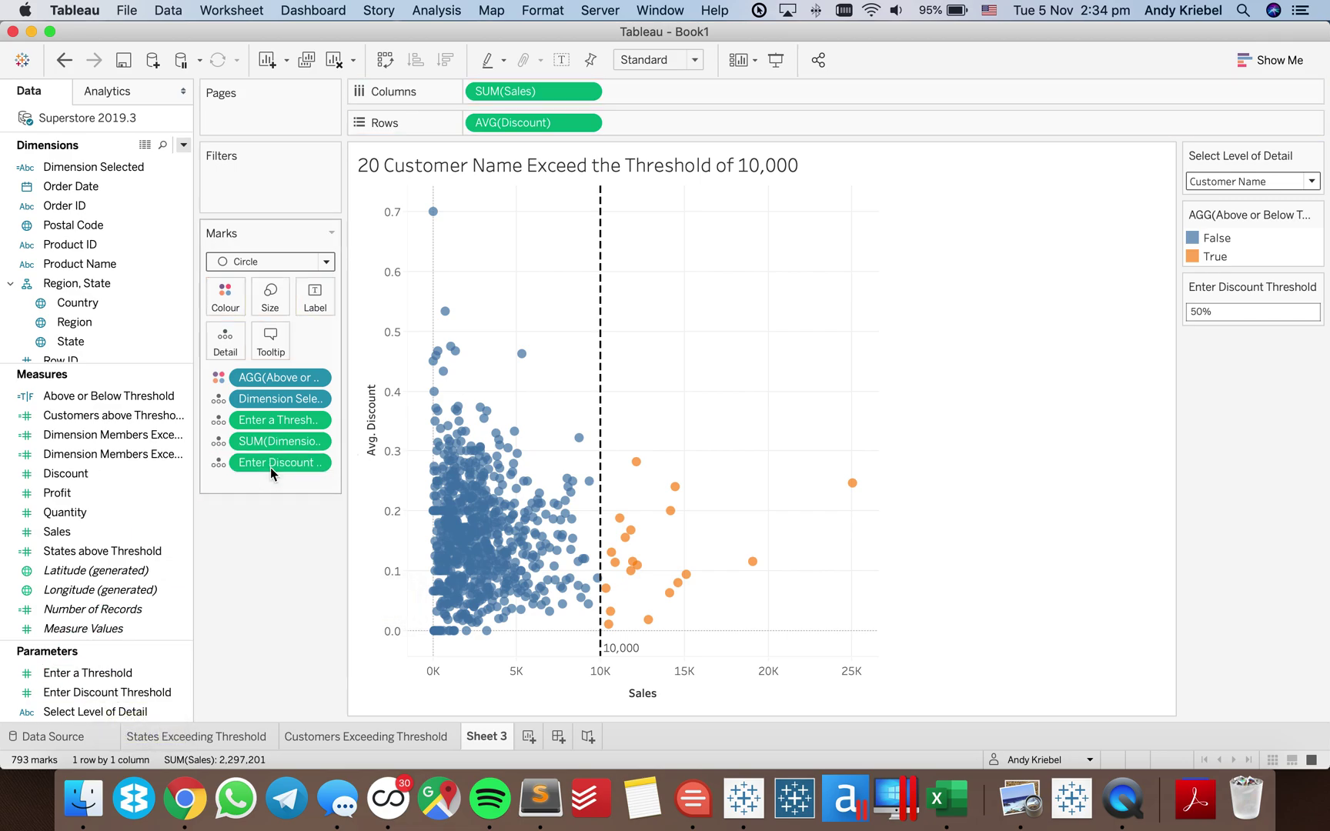
Add a reference line on the Avg. Discount axis using Enter Discount Threshold, with label and tooltip set to None
right_click(369, 442)
left_click(454, 578)
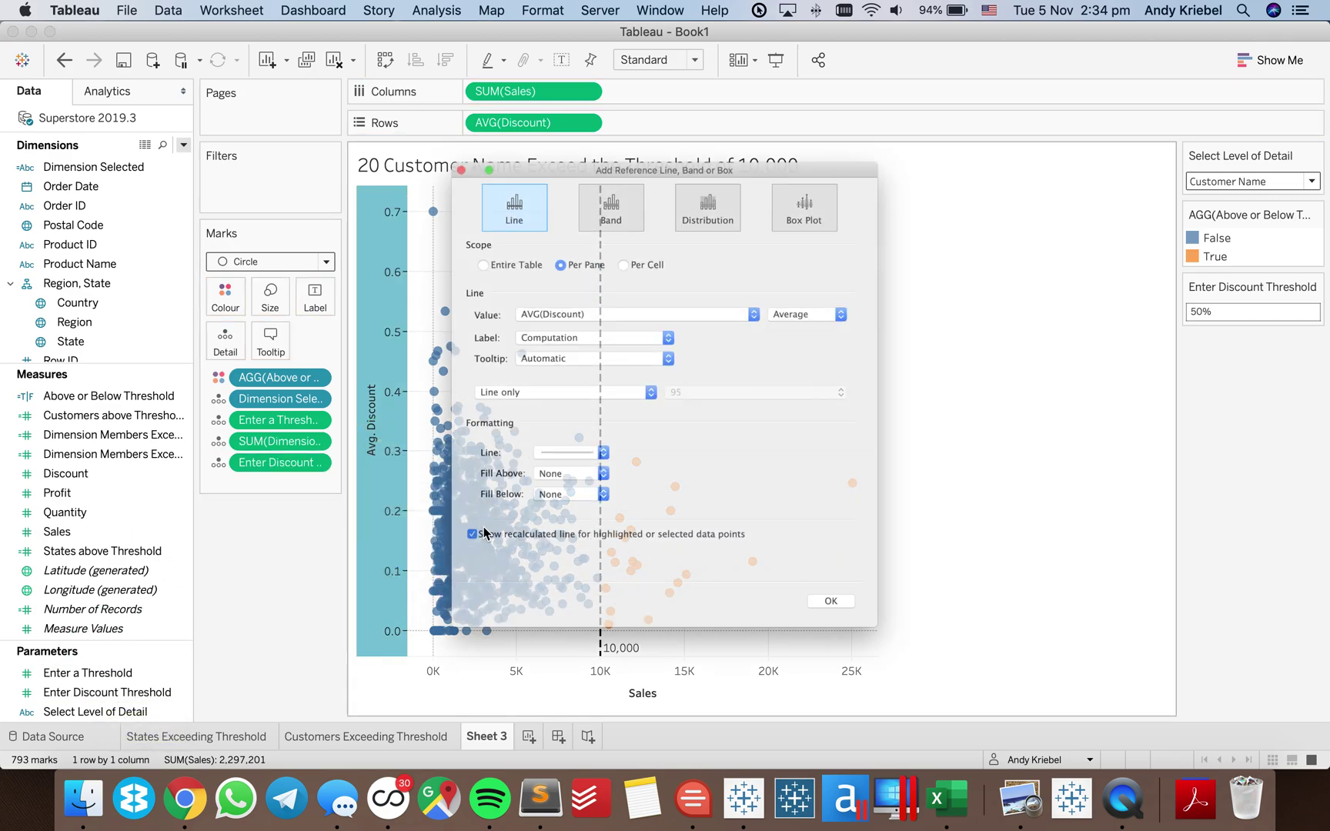
left_click(562, 289)
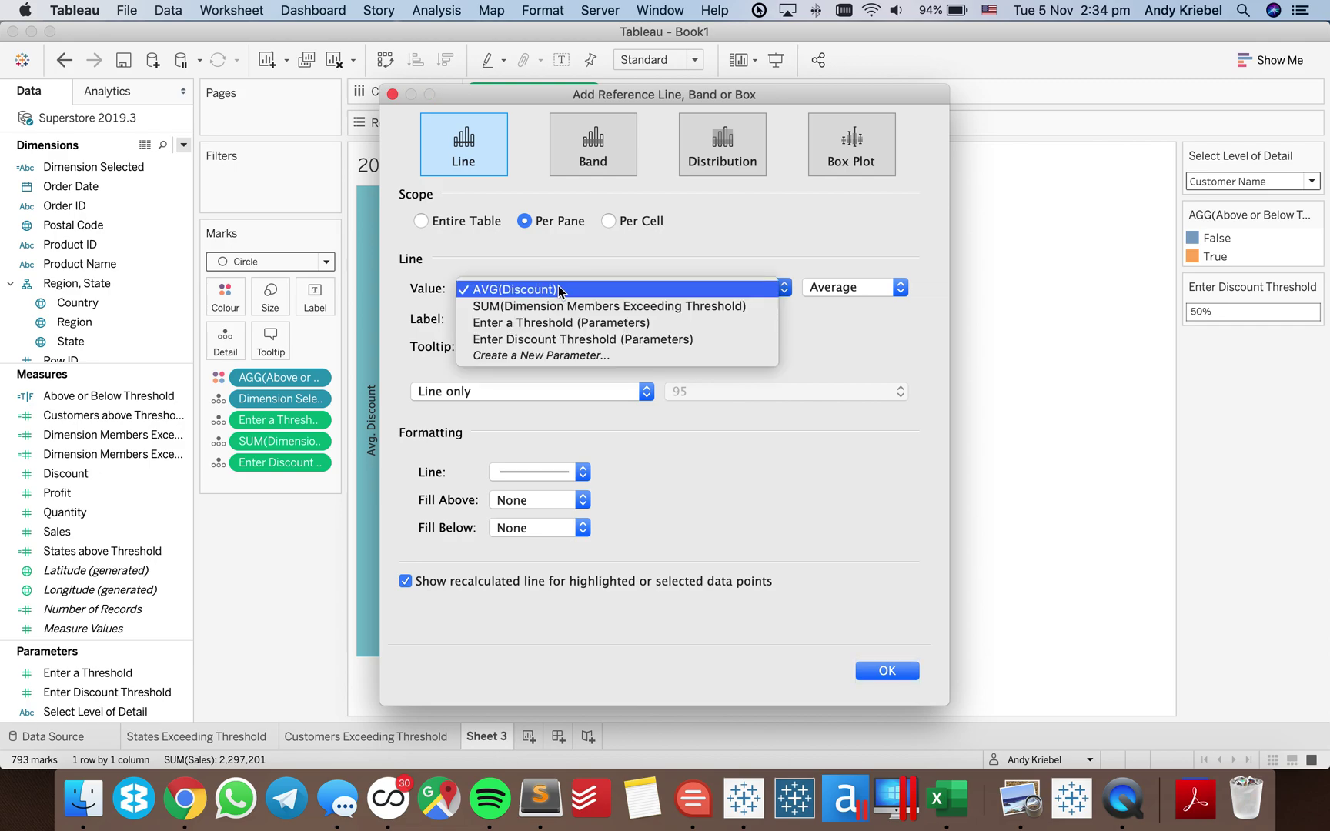
left_click(560, 340)
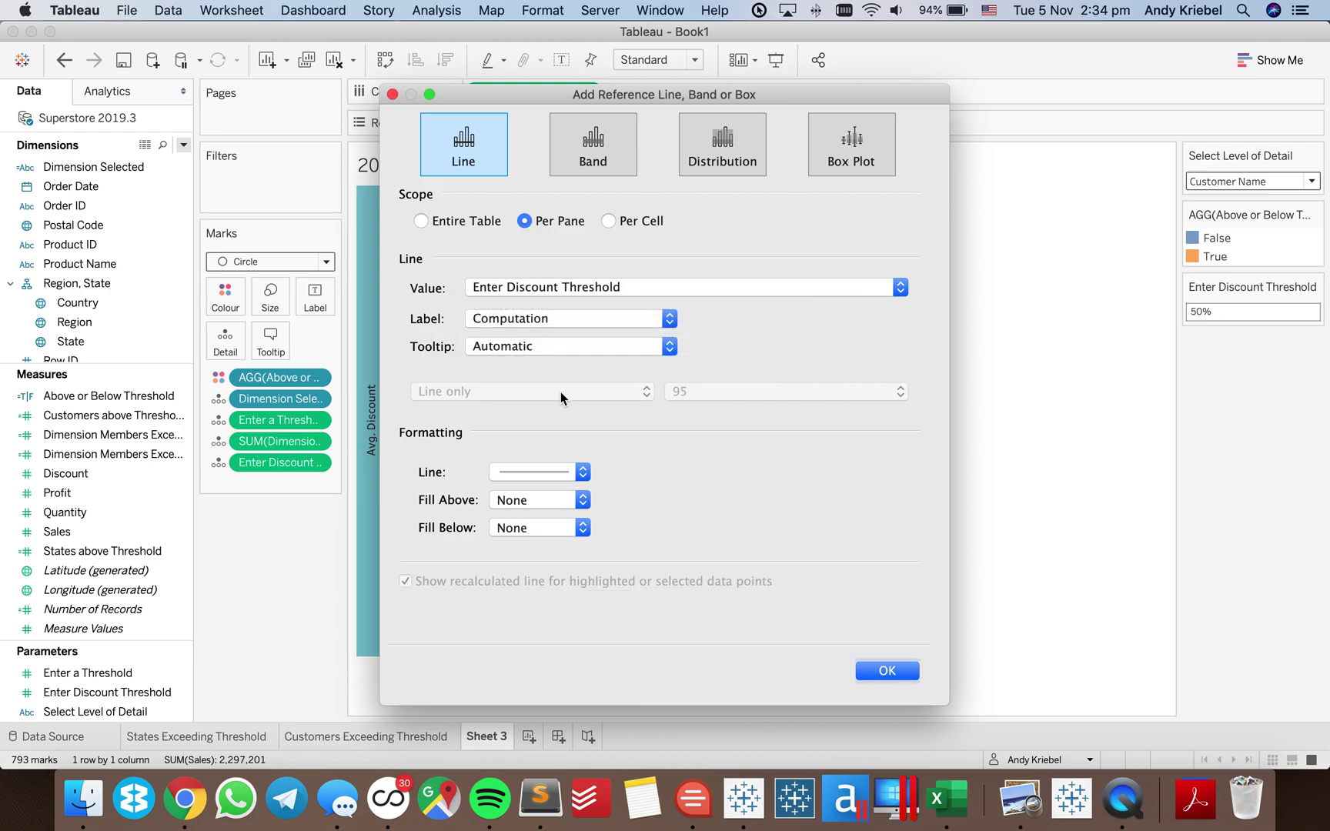
left_click(536, 328)
left_click(529, 290)
left_click(520, 348)
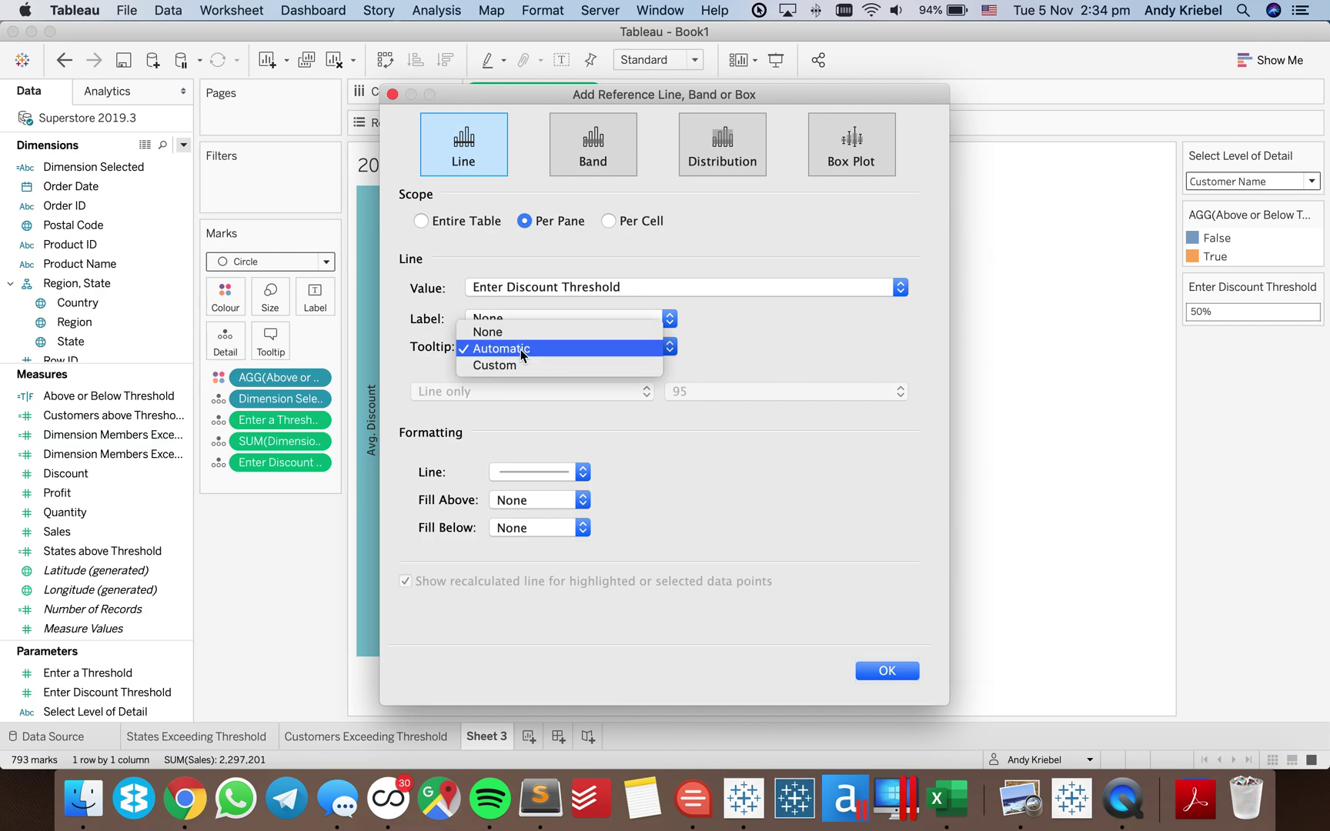
left_click(517, 333)
Format the discount reference line as dashed and apply it to the scatter plot
left_click(520, 471)
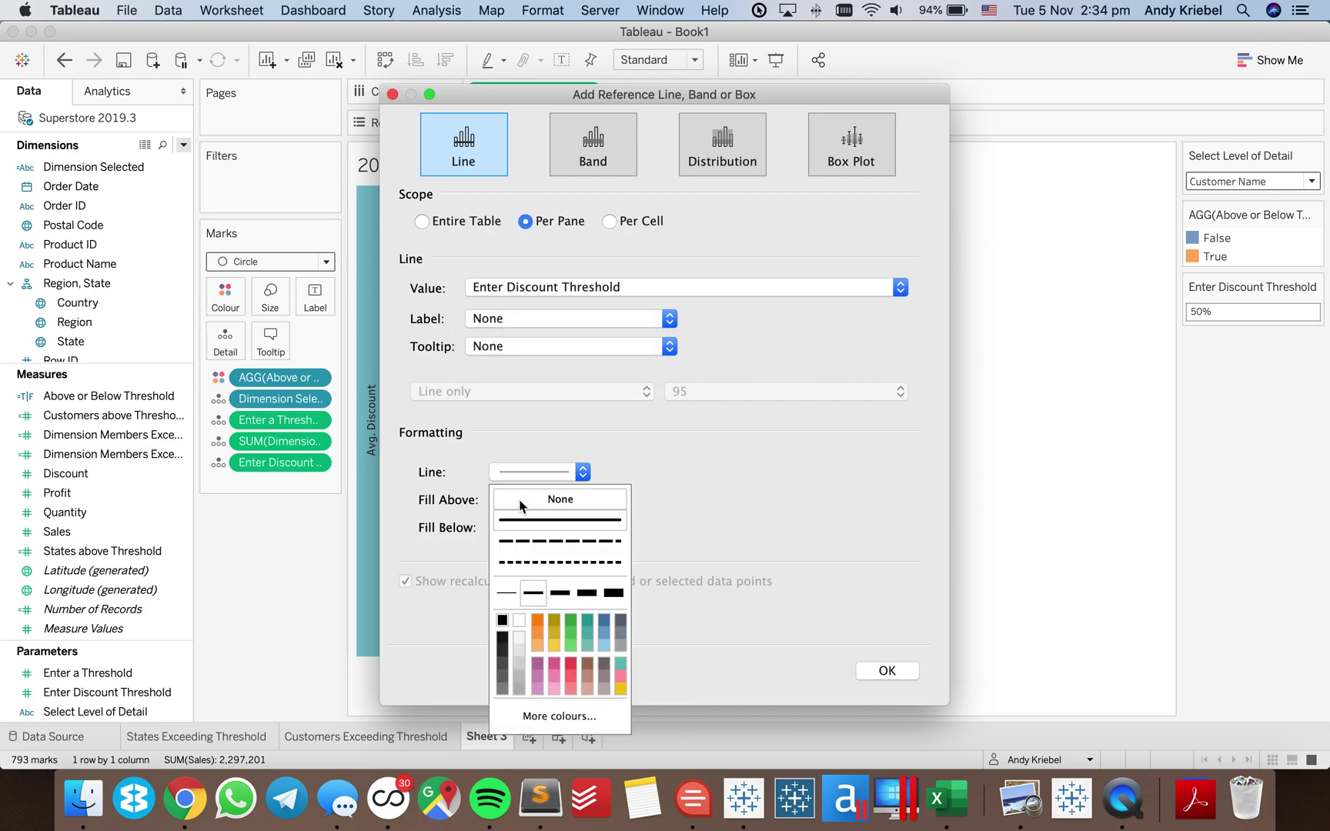
left_click(521, 556)
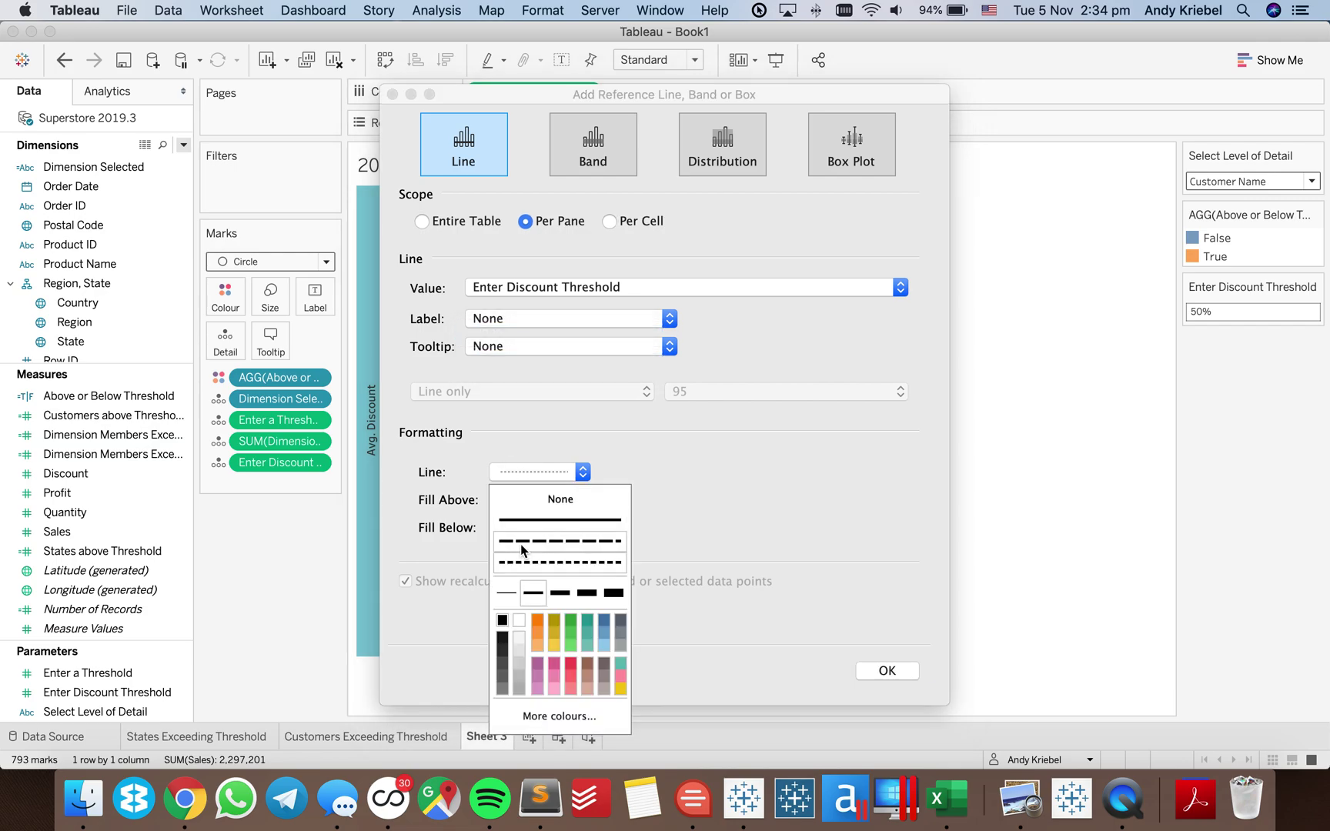
left_click(885, 671)
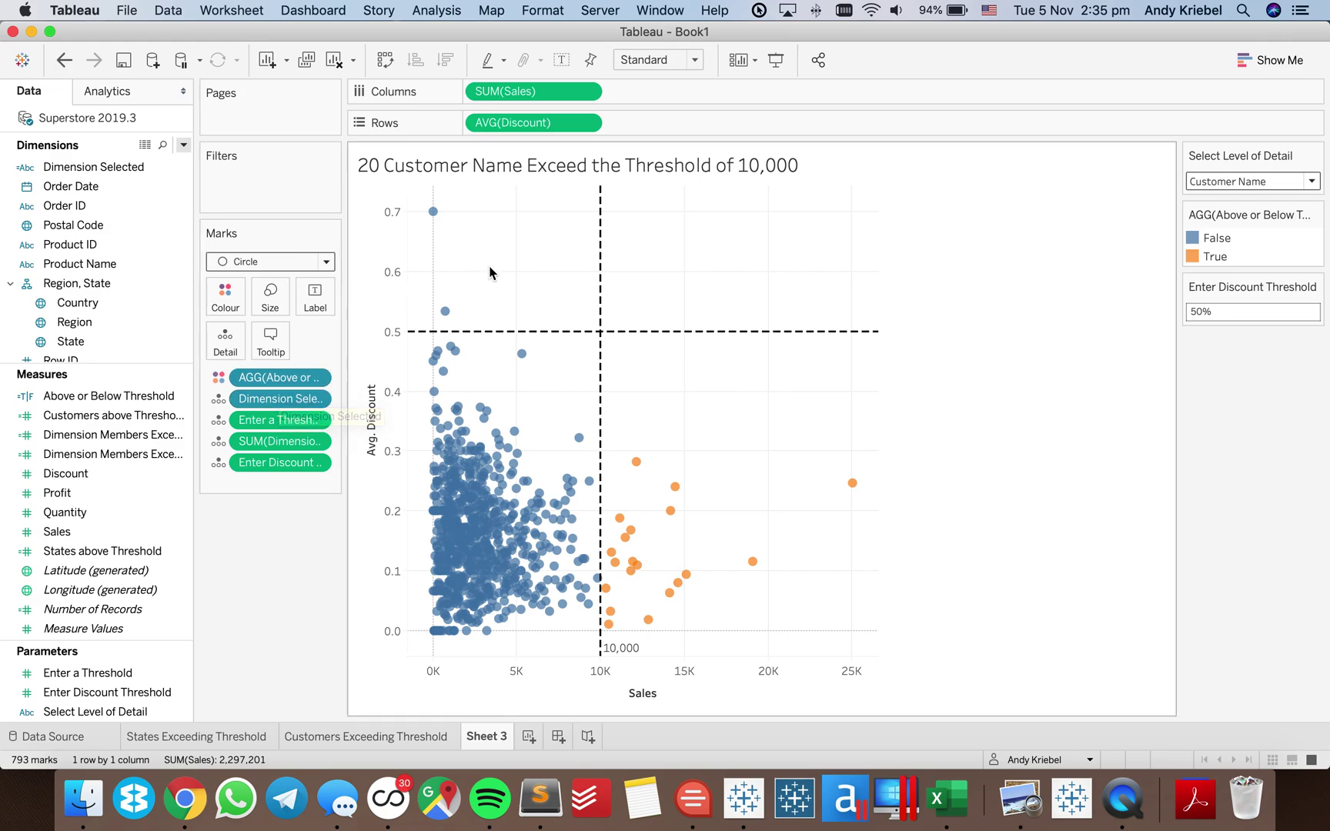
Select the marks above the discount threshold line to inspect them, and clear the selection
left_click(486, 323)
left_click_drag(486, 323, 430, 204)
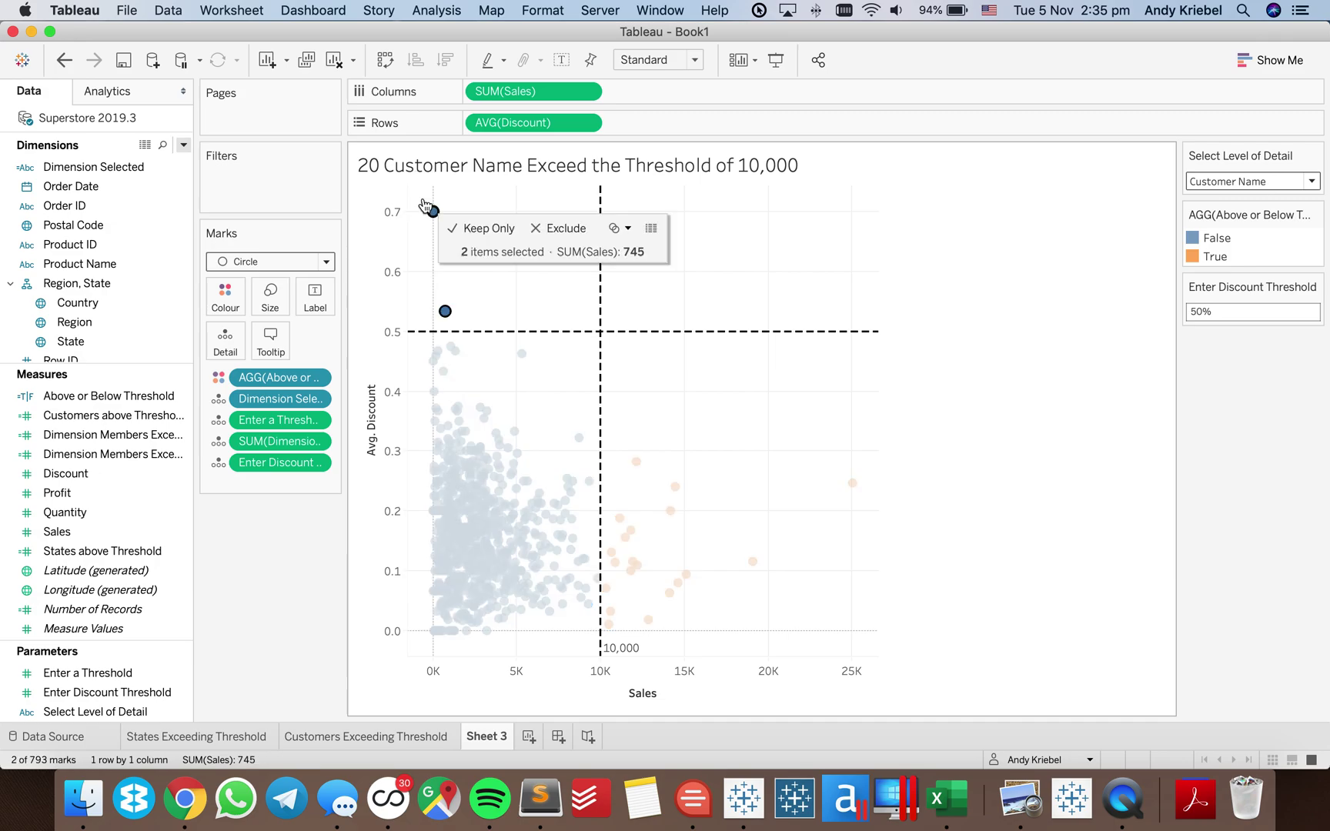
left_click(511, 309)
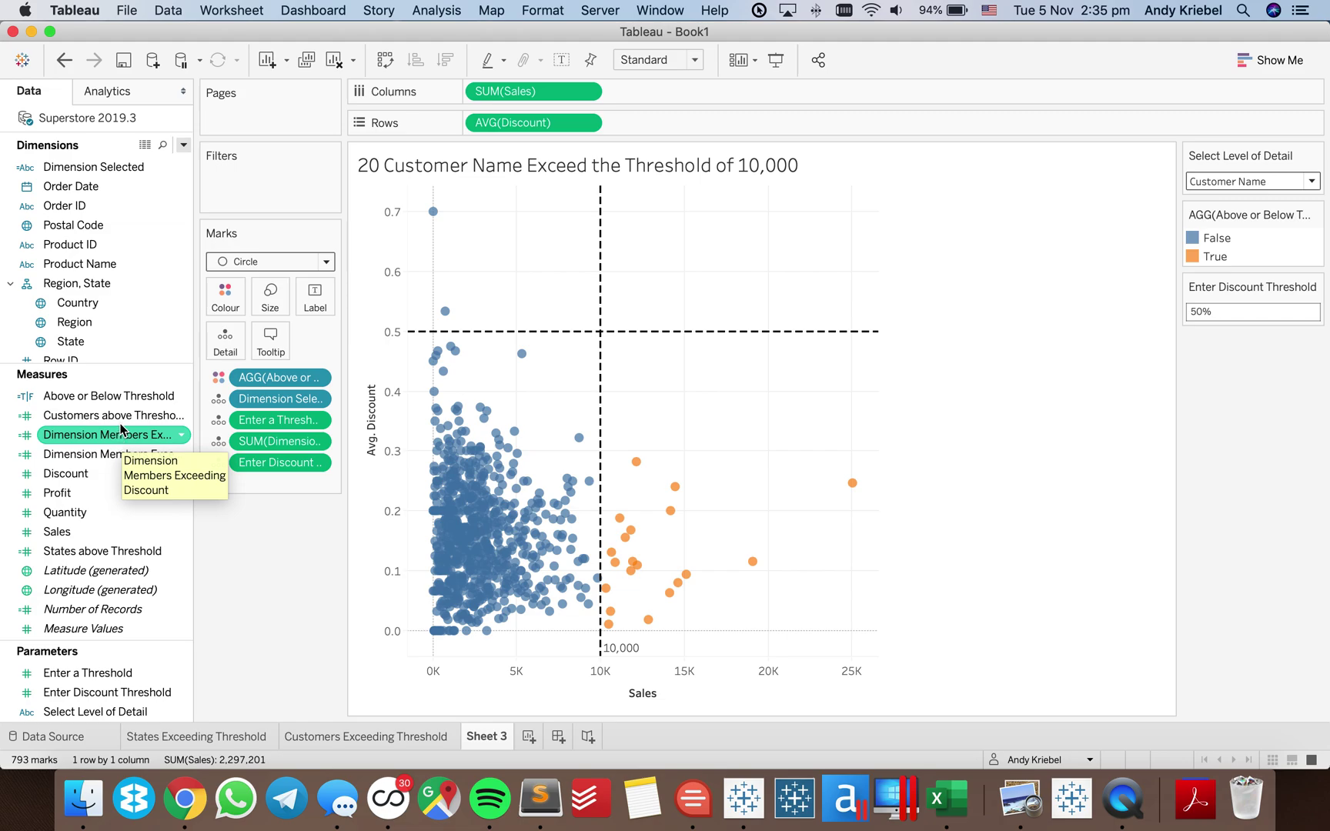
Open the Above or Below Threshold calculation for editing and add an AND operator beneath the sales condition
right_click(117, 397)
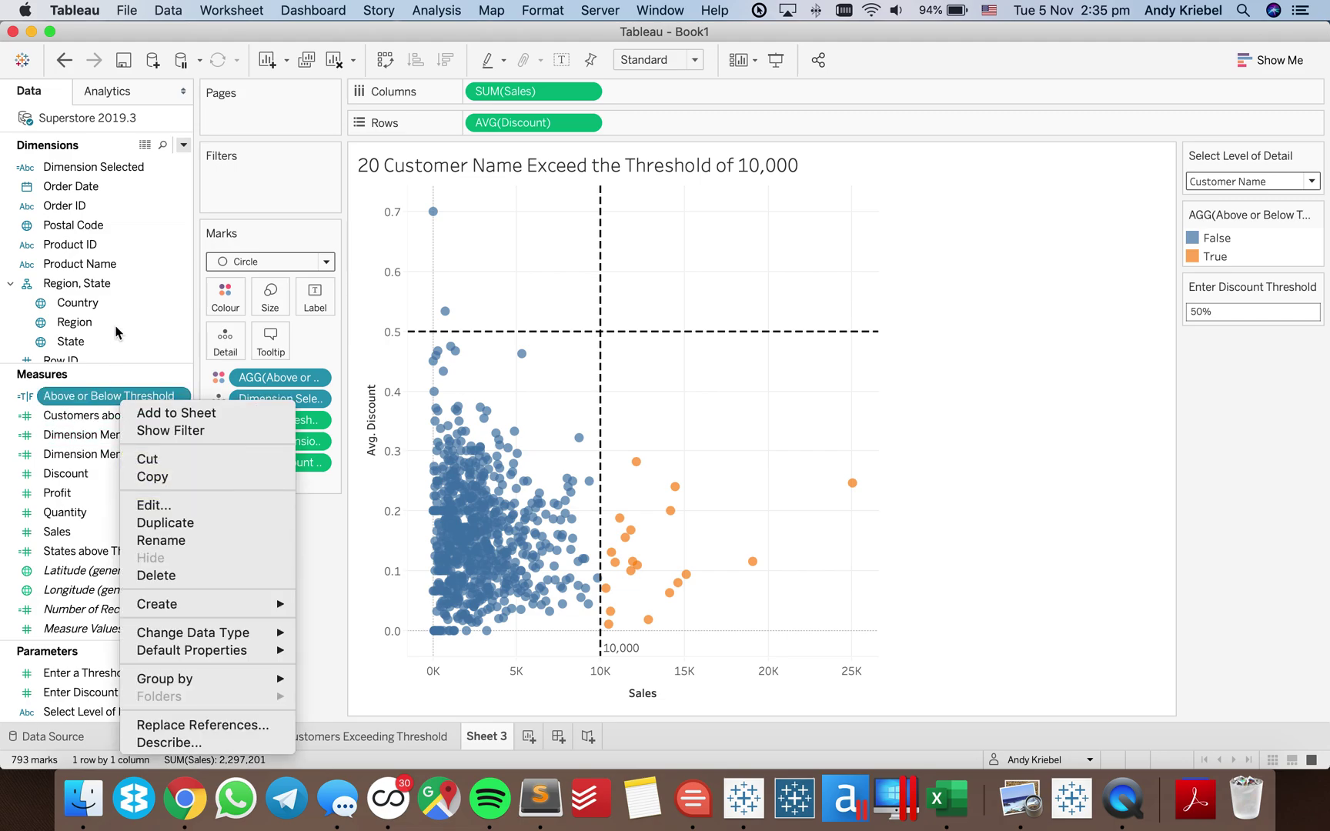
left_click(162, 507)
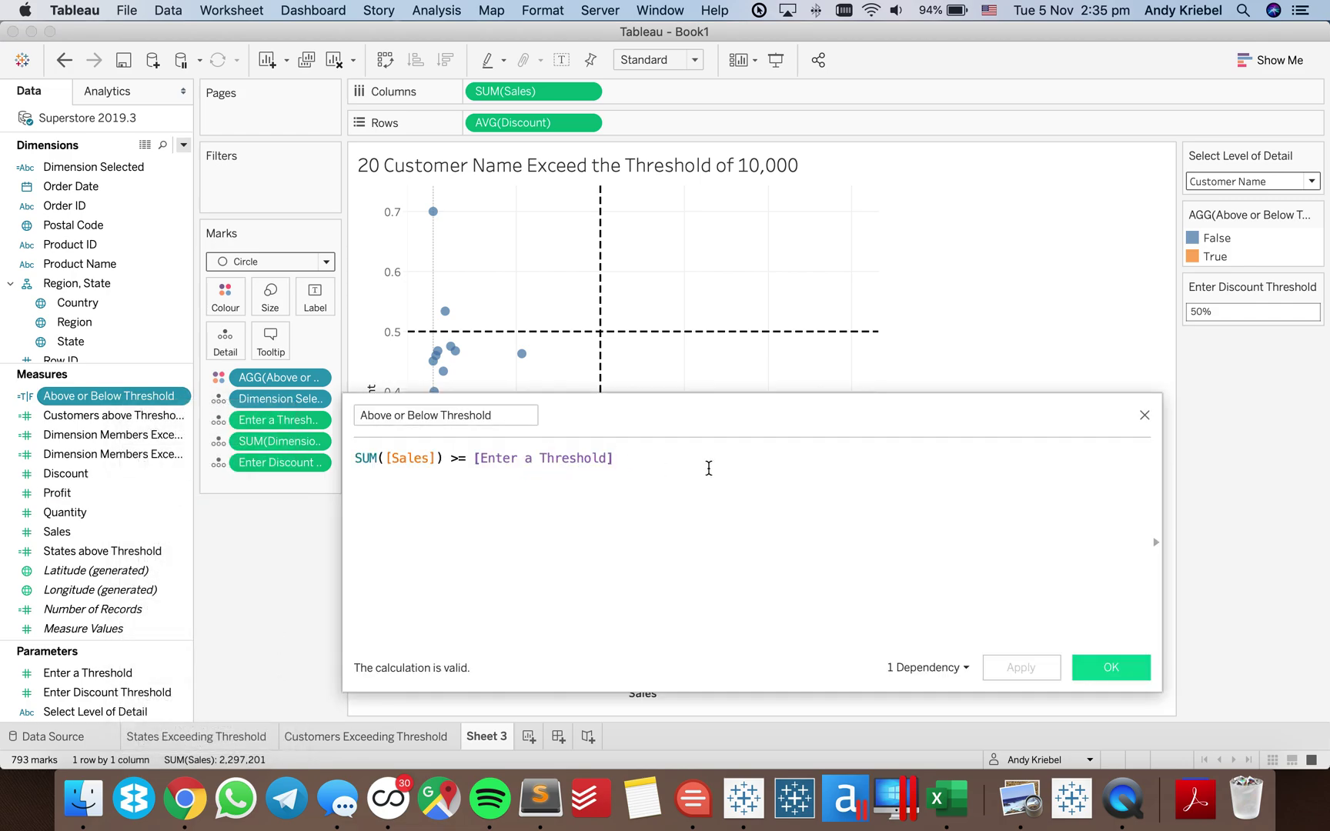
key("Return")
type("OR")
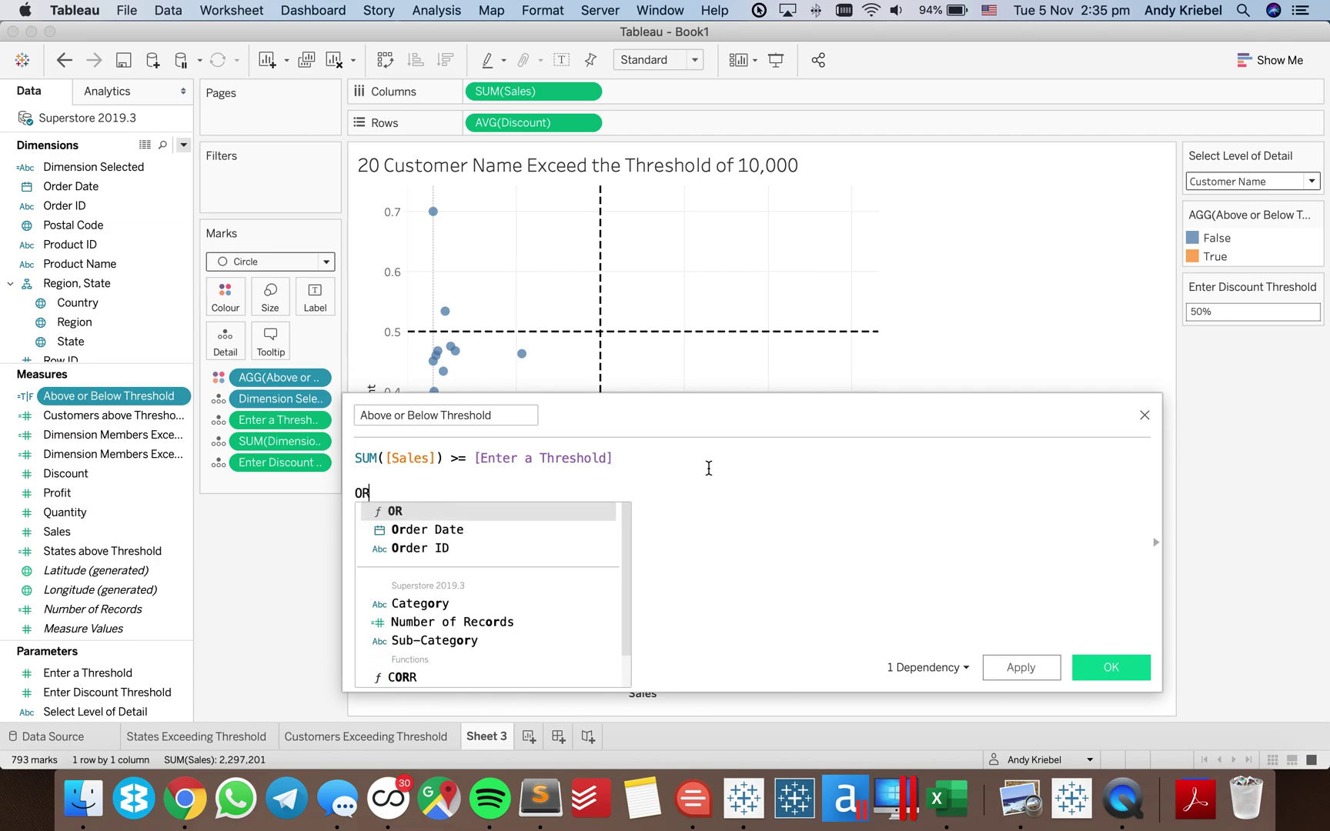
key("Return")
key("BackSpace")
key("BackSpace")
key("BackSpace")
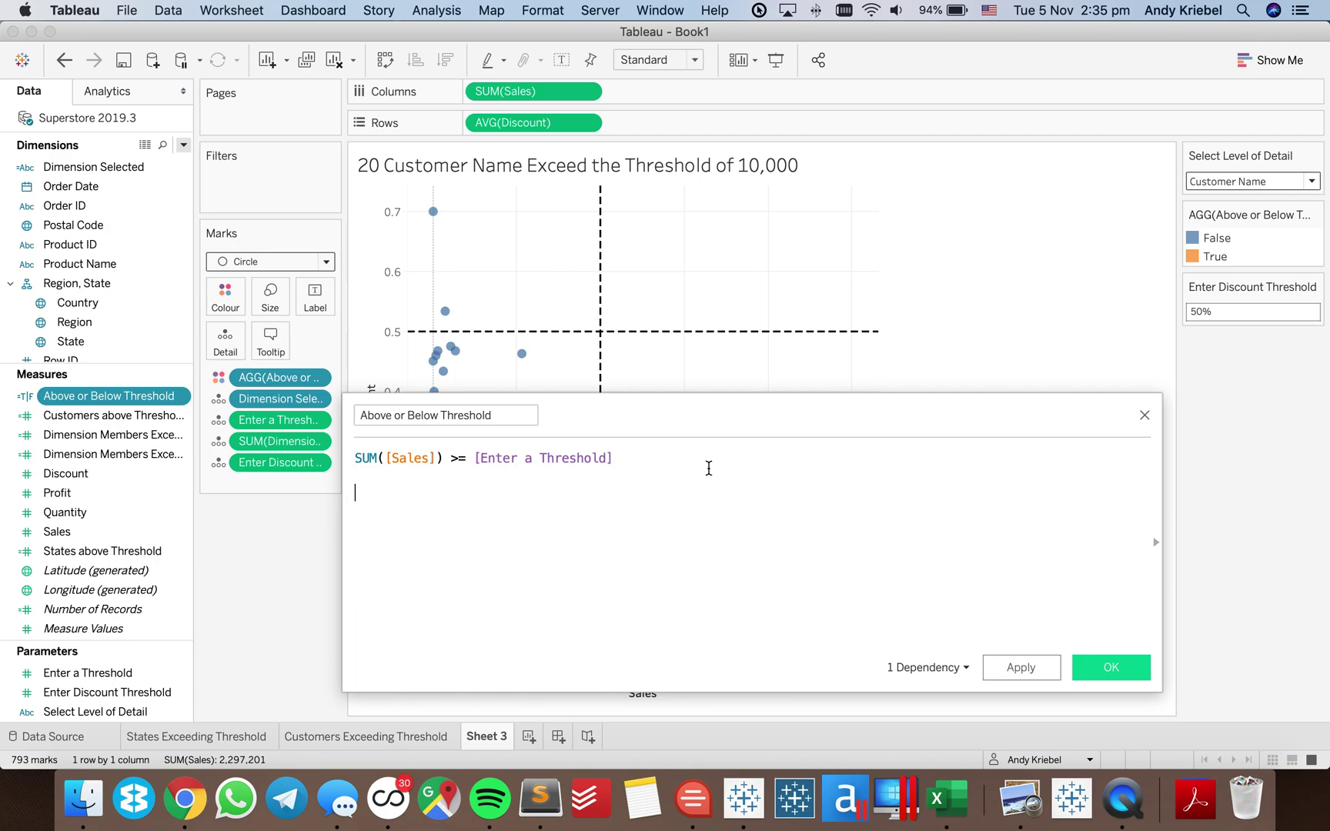
type("AND")
key("Return")
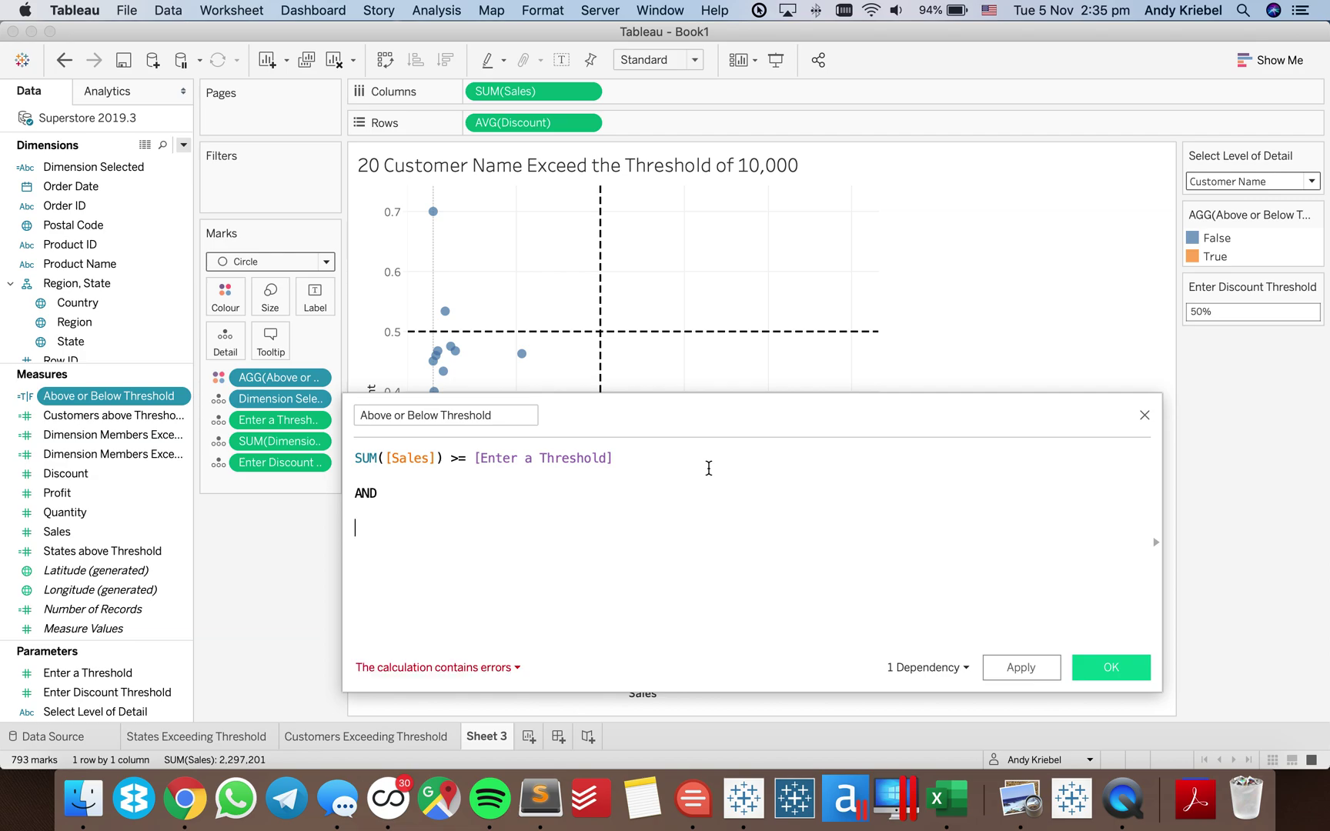
Complete the condition with AVG([Discount]) >= [Enter Discount Threshold] and save the Above or Below Threshold calculation
type("AVG(dis")
key("Return")
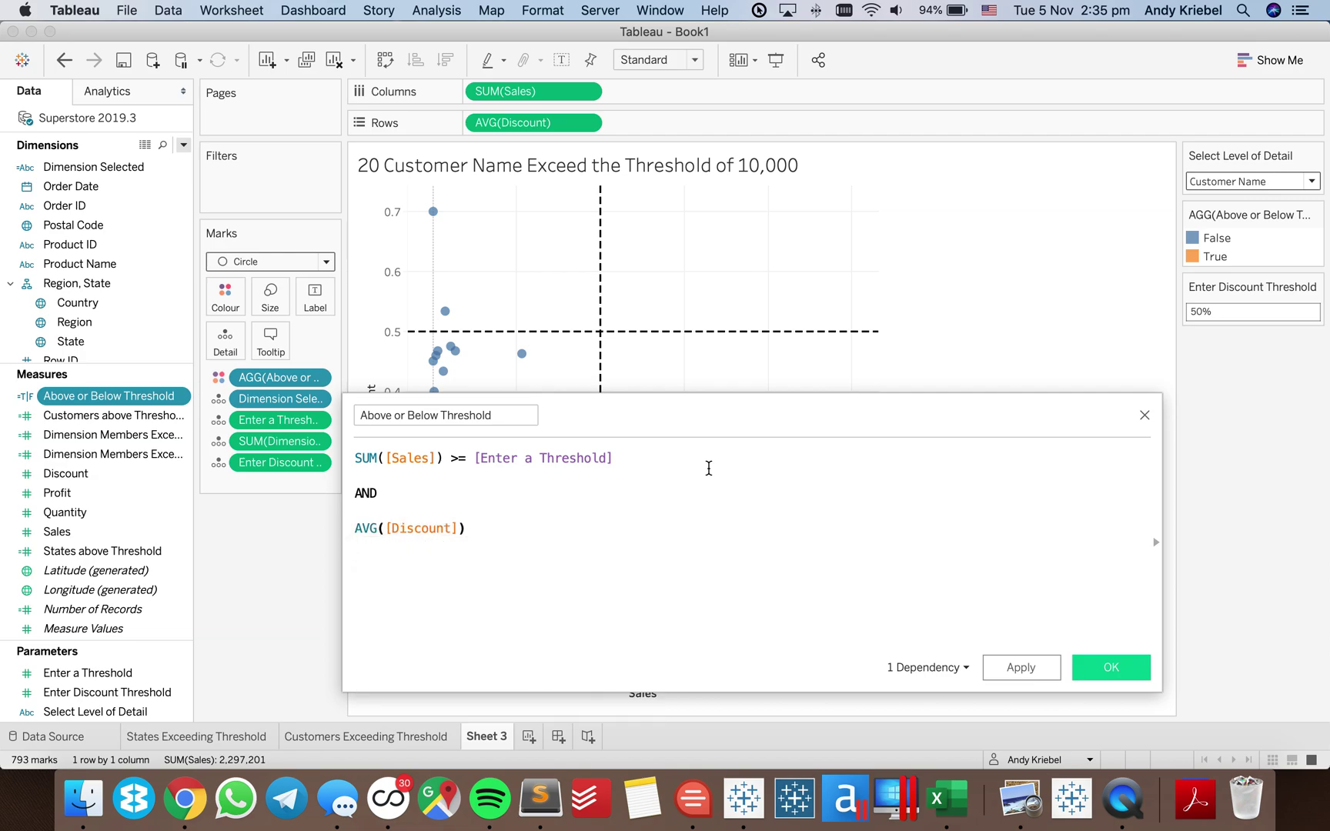
type("<= enter")
key("Down")
key("Return")
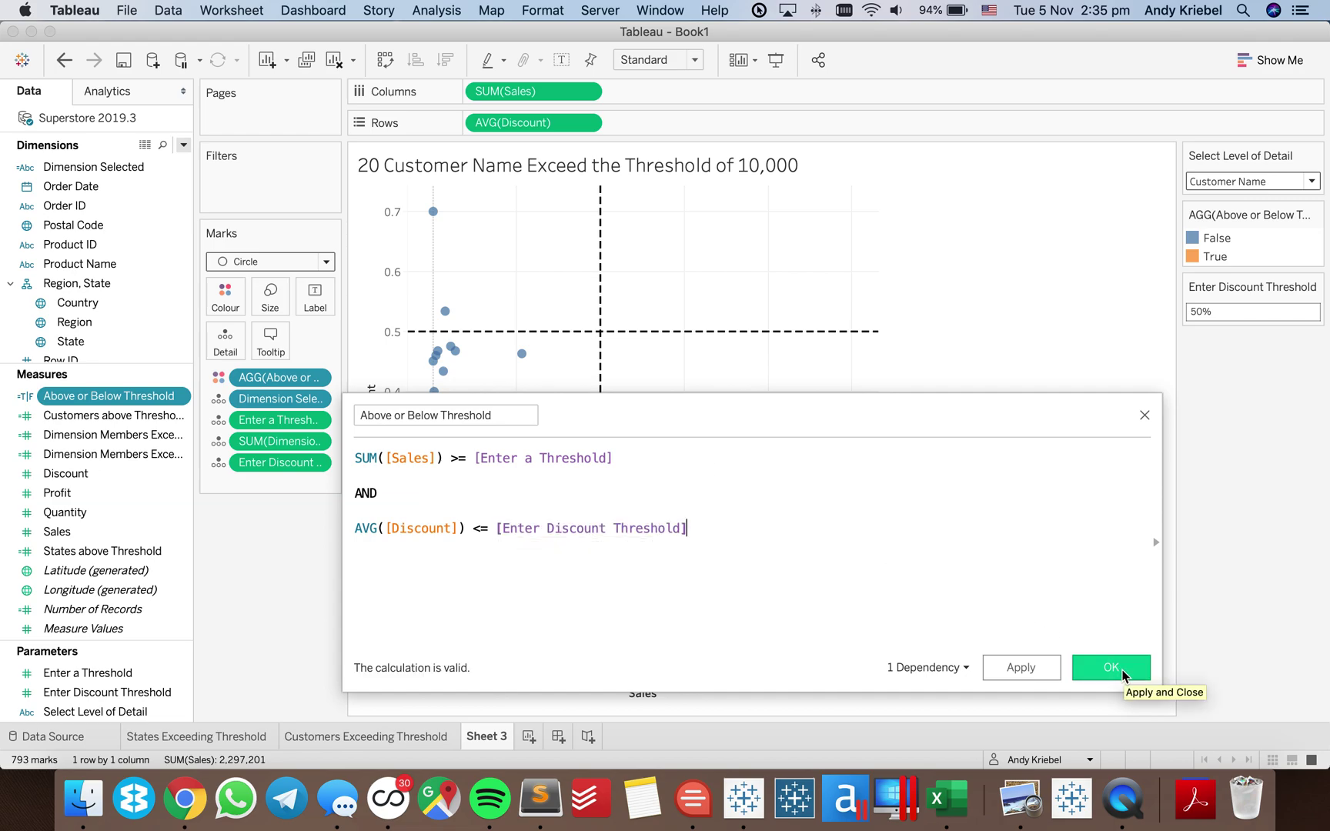
double_click(480, 531)
type(">=")
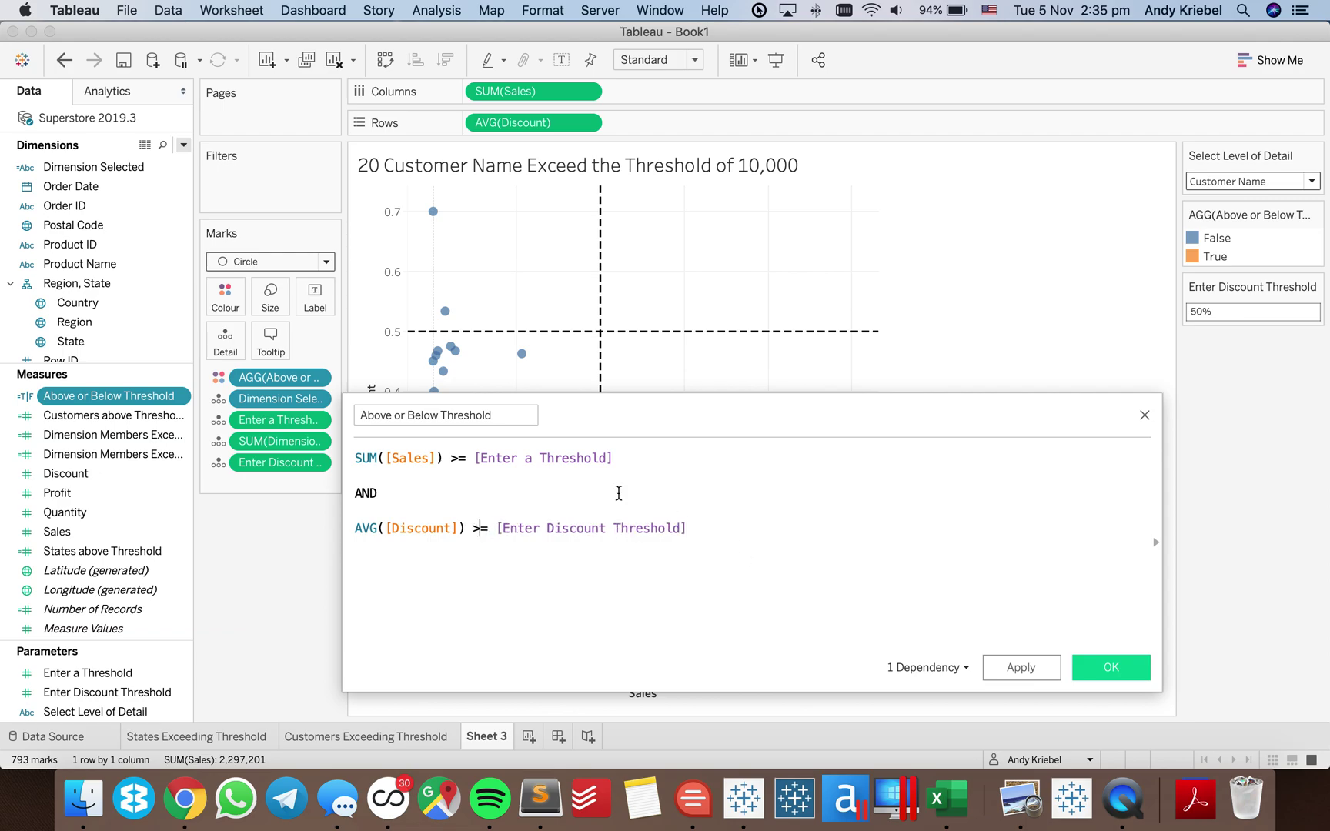
left_click(1111, 665)
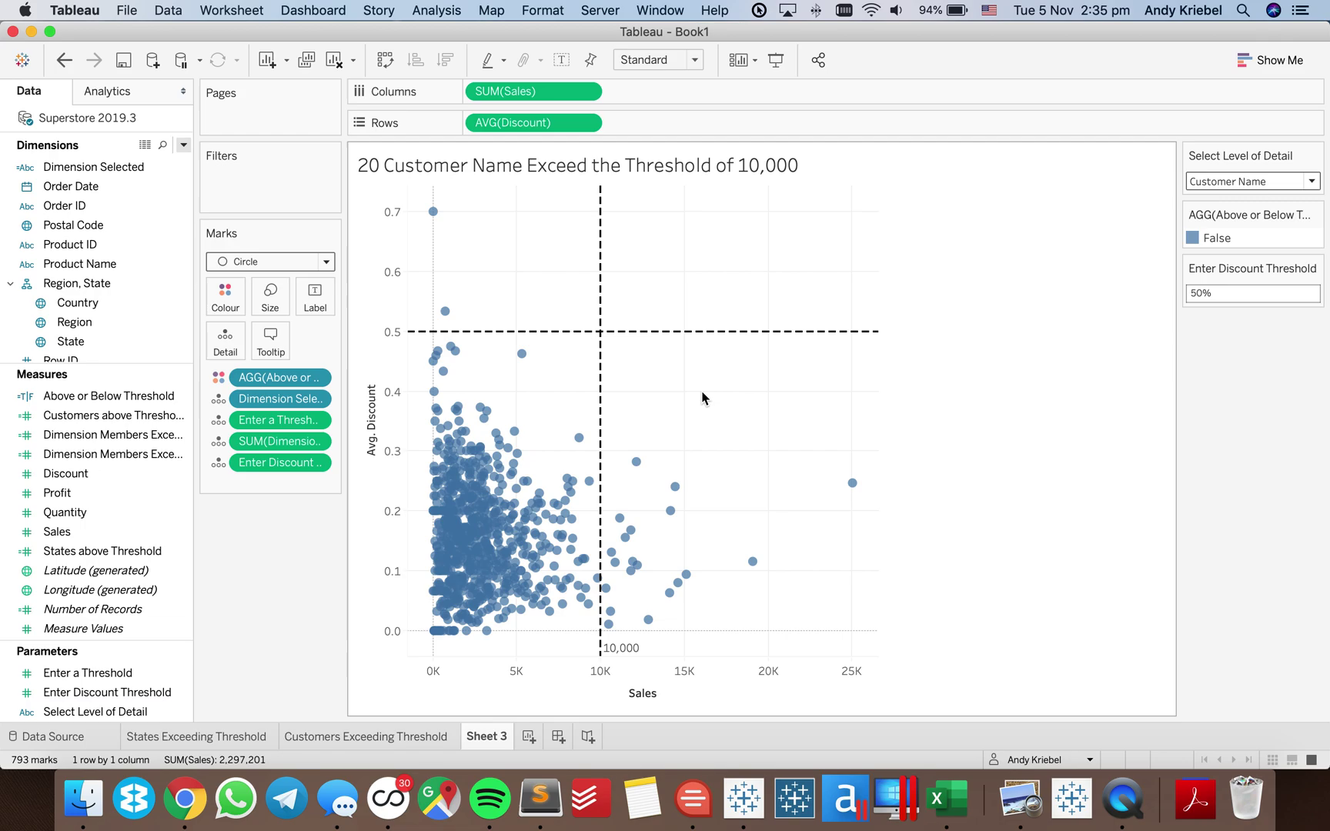
Set the Enter Discount Threshold parameter to 20%
left_click(1194, 294)
key("BackSpace")
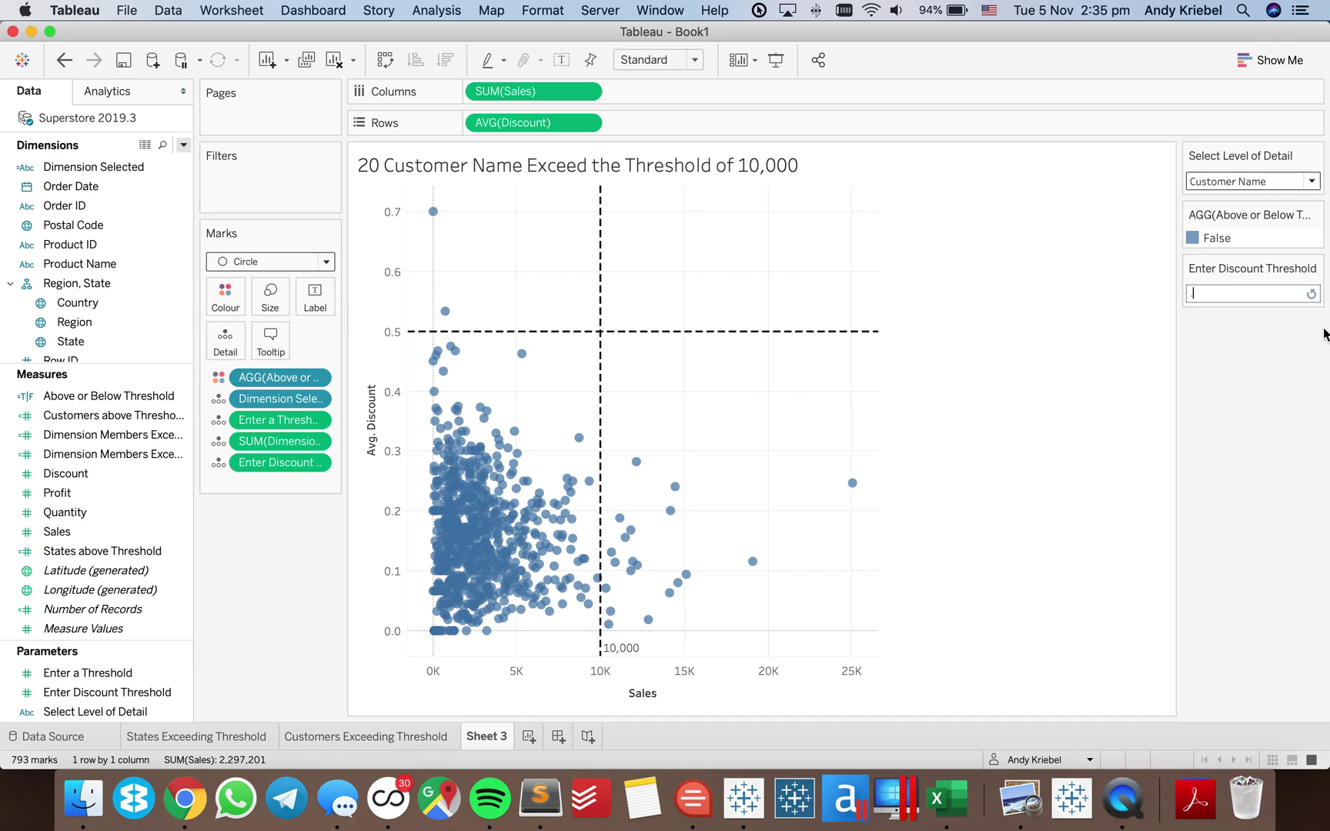
key("Return")
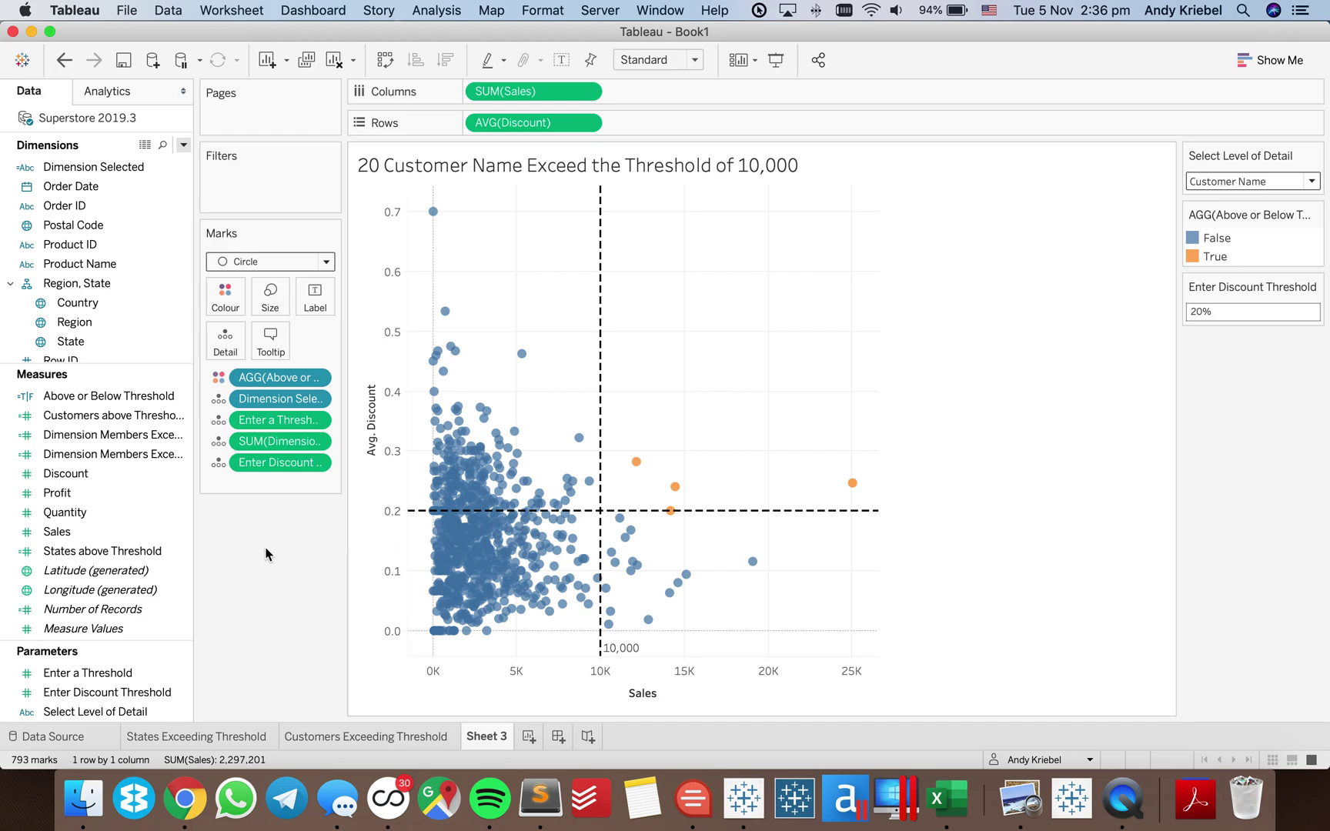
Add the Dimension Members Exceeding Discount measure to the scatter plot's marks as detail
left_click_drag(123, 503, 285, 450)
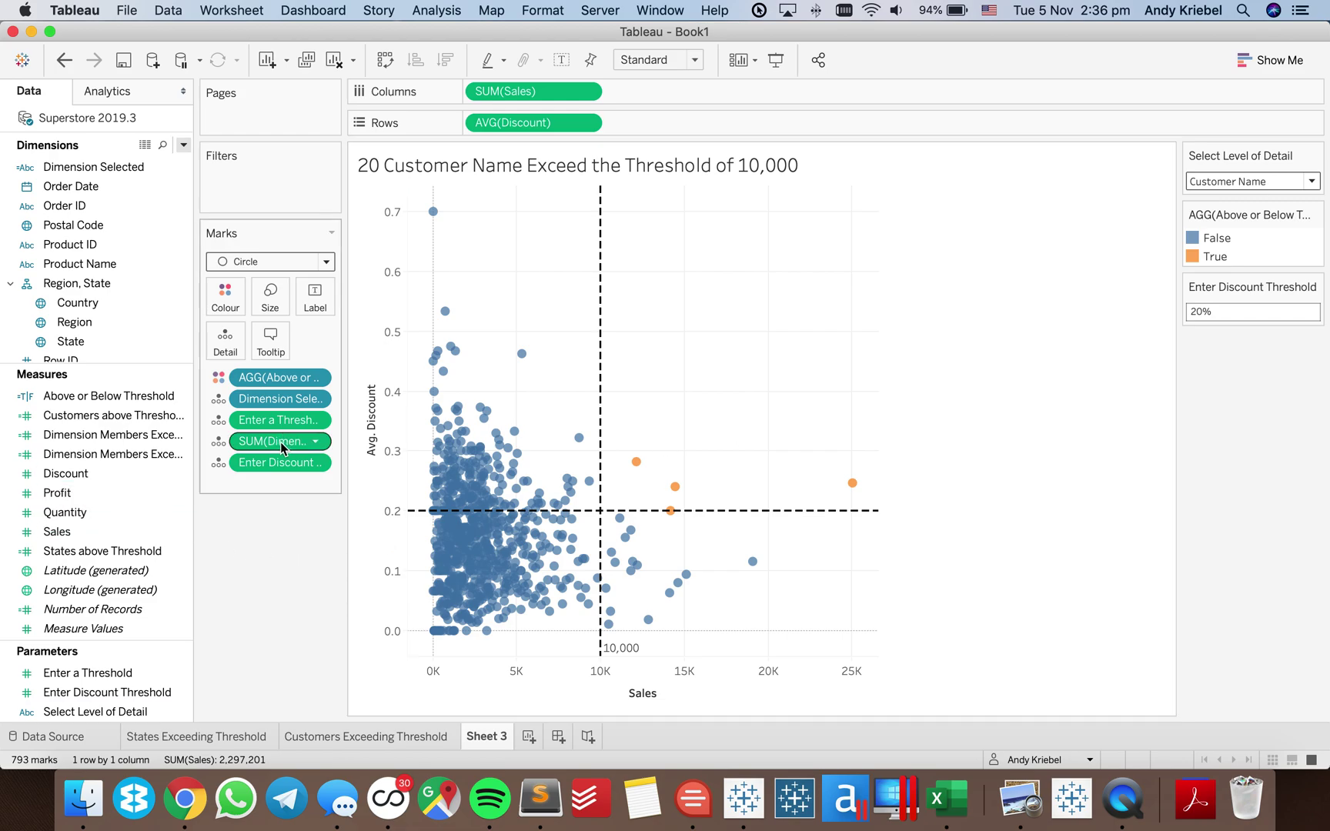
left_click(119, 456)
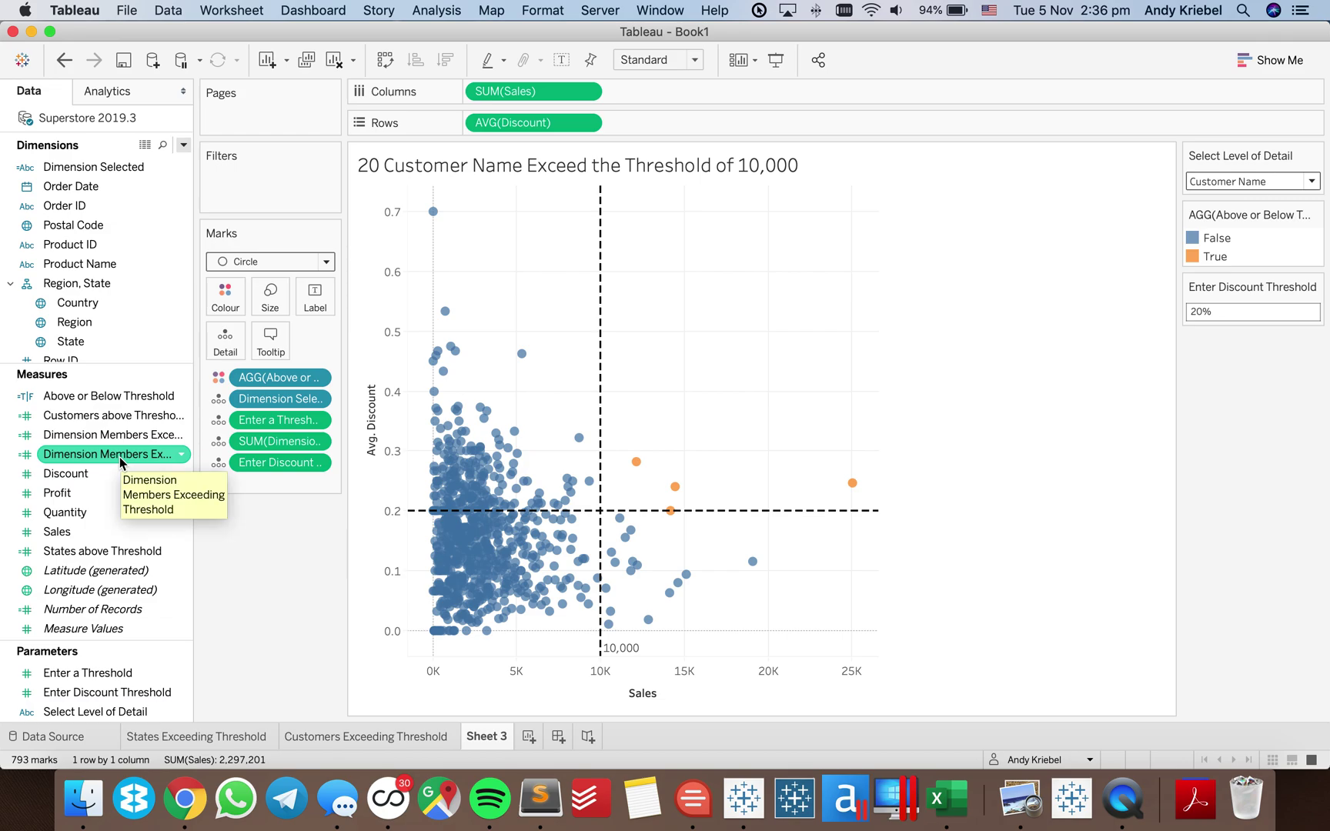
left_click(125, 437)
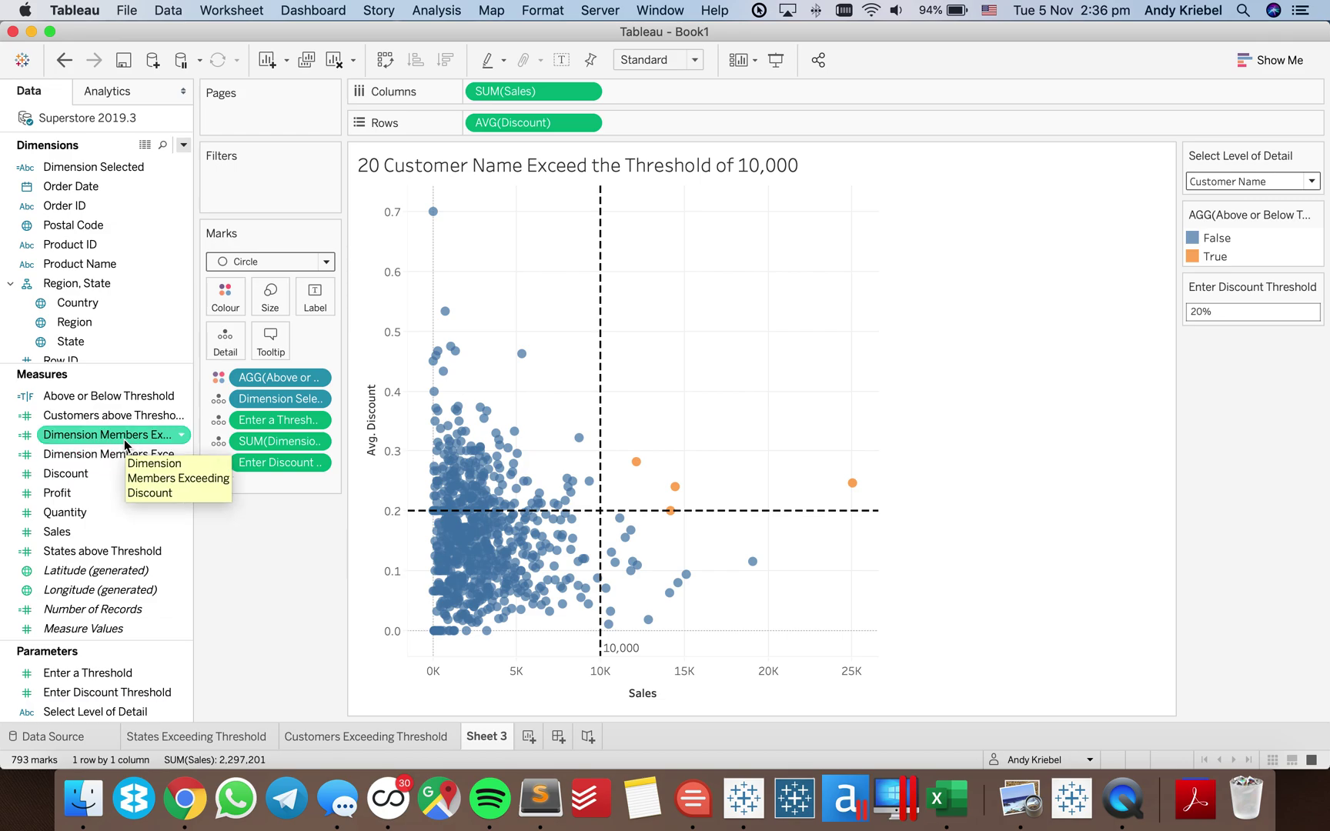
left_click_drag(125, 444, 311, 490)
Extend the sheet title with "for Sales and" followed by the Enter Discount Threshold parameter value
double_click(463, 164)
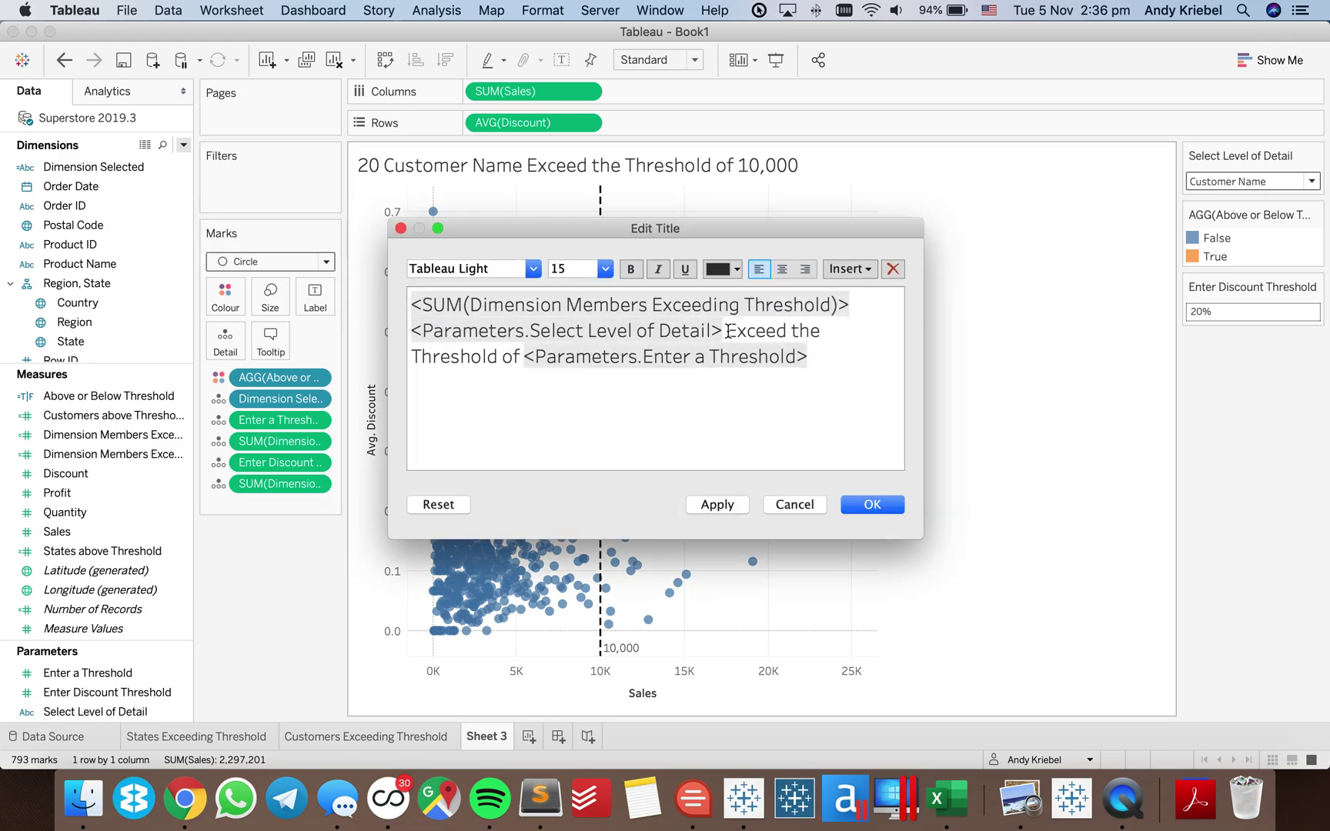
left_click(830, 351)
type("for Sales and")
left_click(849, 269)
left_click(929, 544)
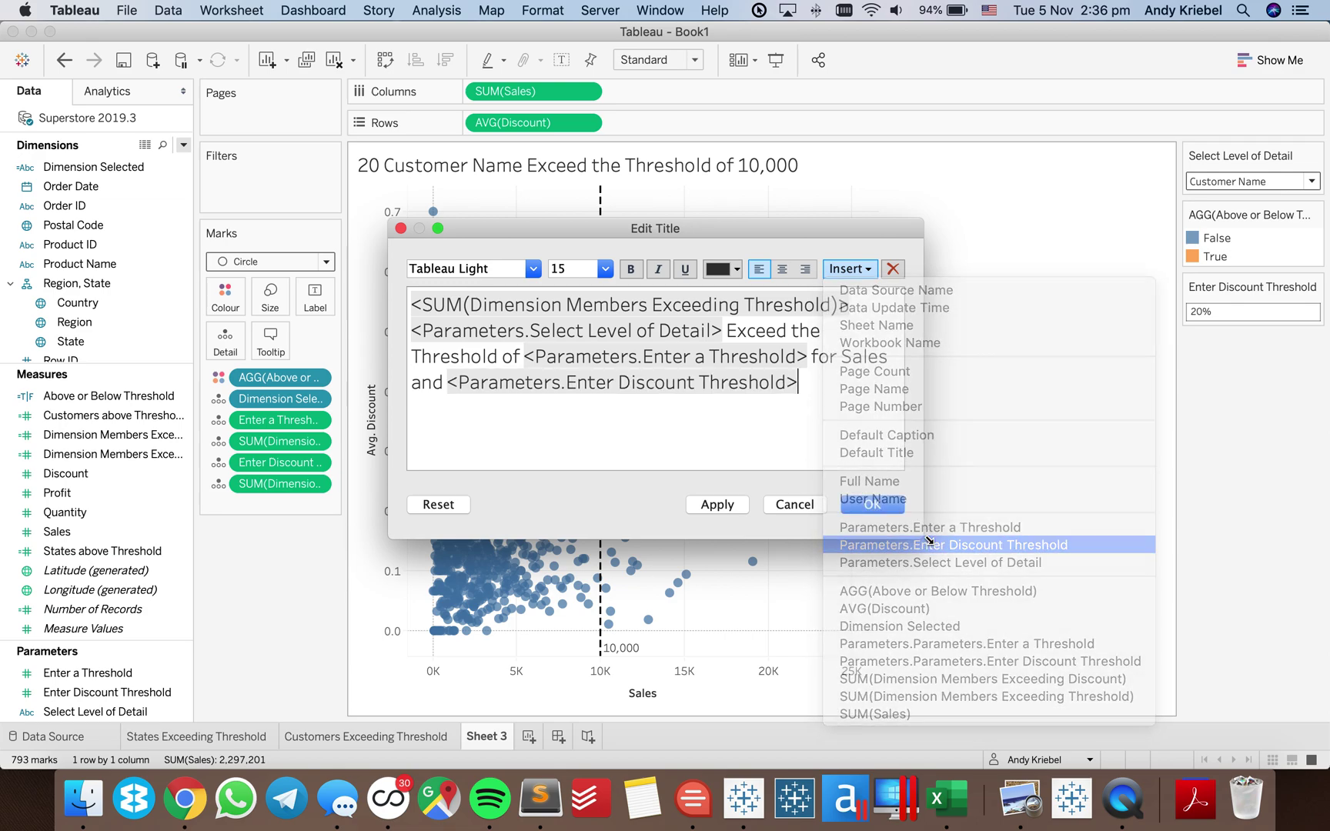
Finish the title with "for discount" after the discount parameter and apply it
type("for d")
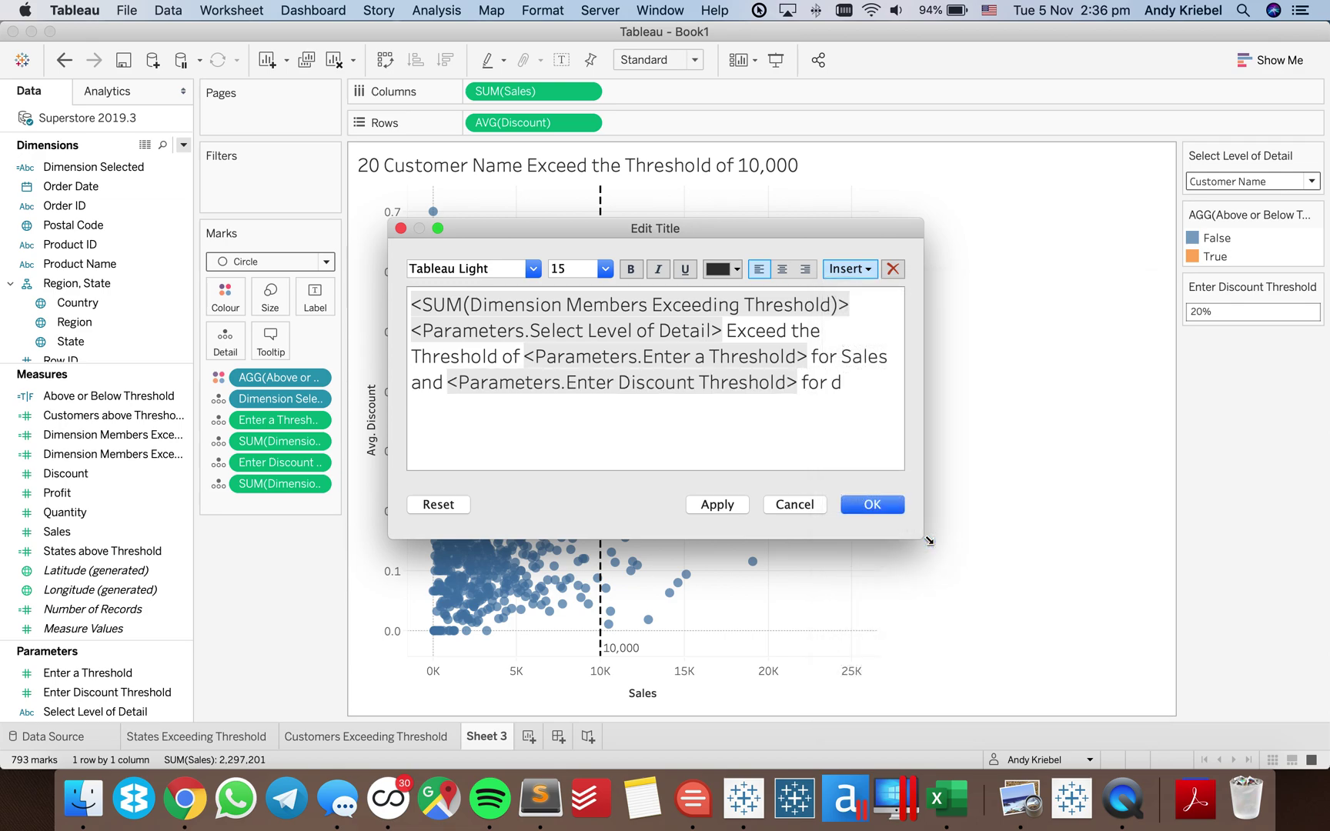
type("scou")
type("isctoun")
key("BackSpace")
key("BackSpace")
key("BackSpace")
key("BackSpace")
type("ount")
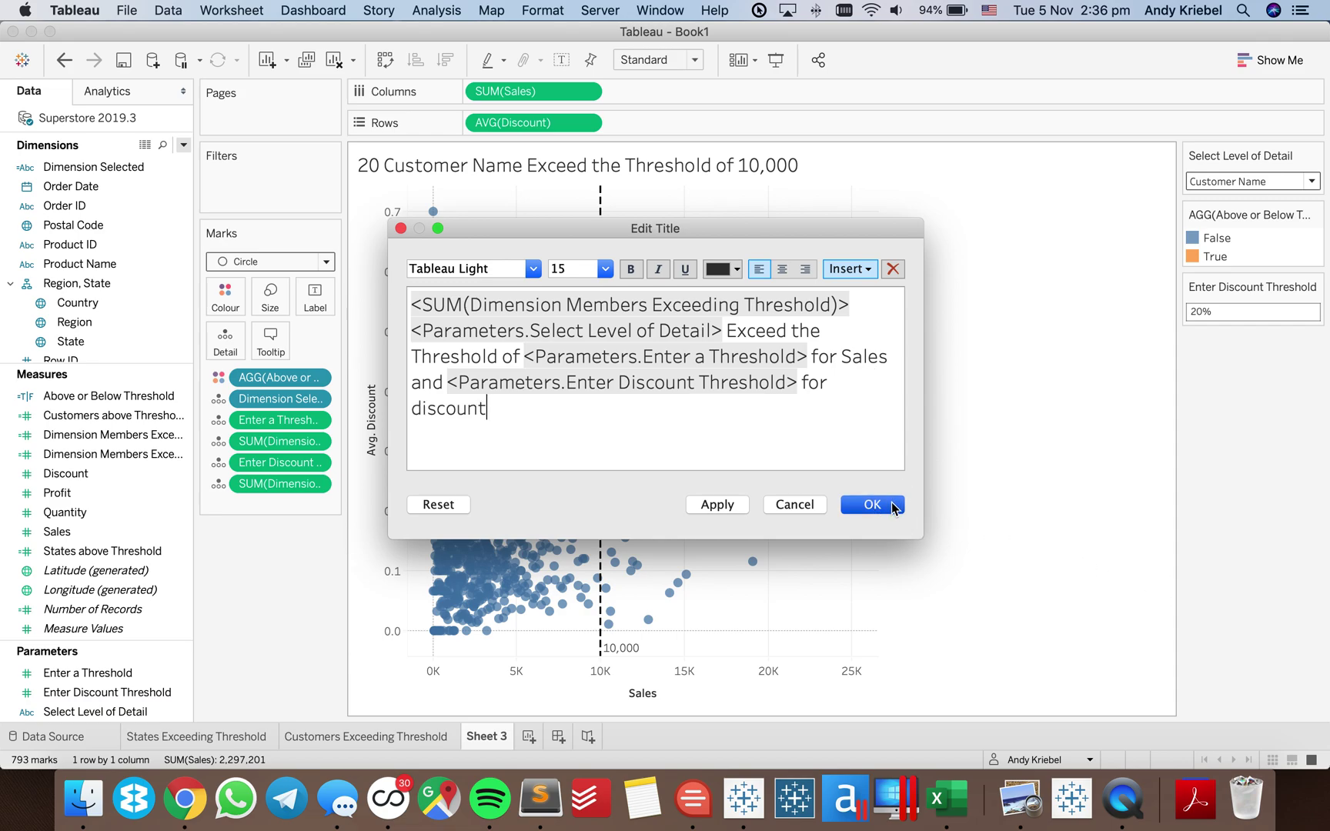
left_click(894, 508)
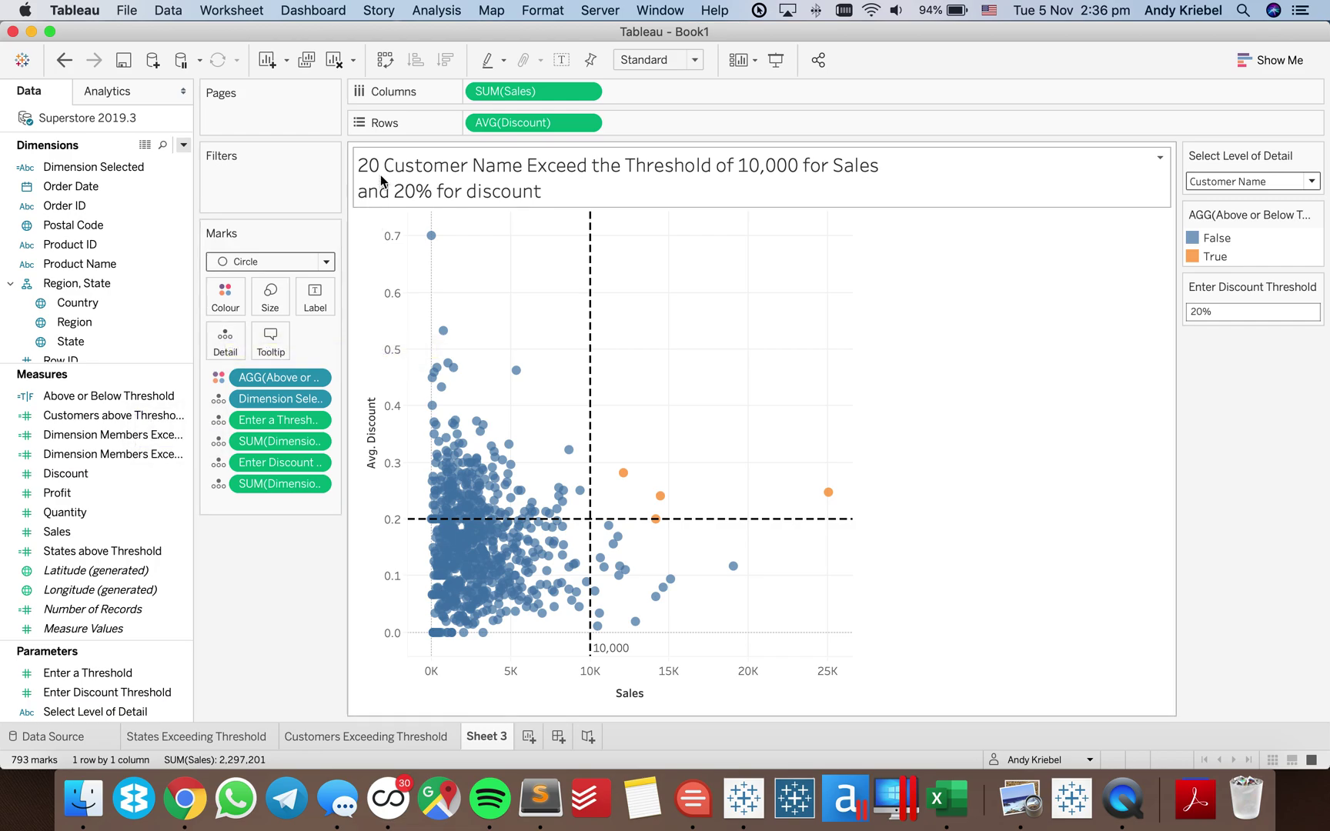
Examine the formulas of the Above or Below Threshold and Customers above Threshold calculations, closing each one
right_click(58, 398)
left_click(90, 500)
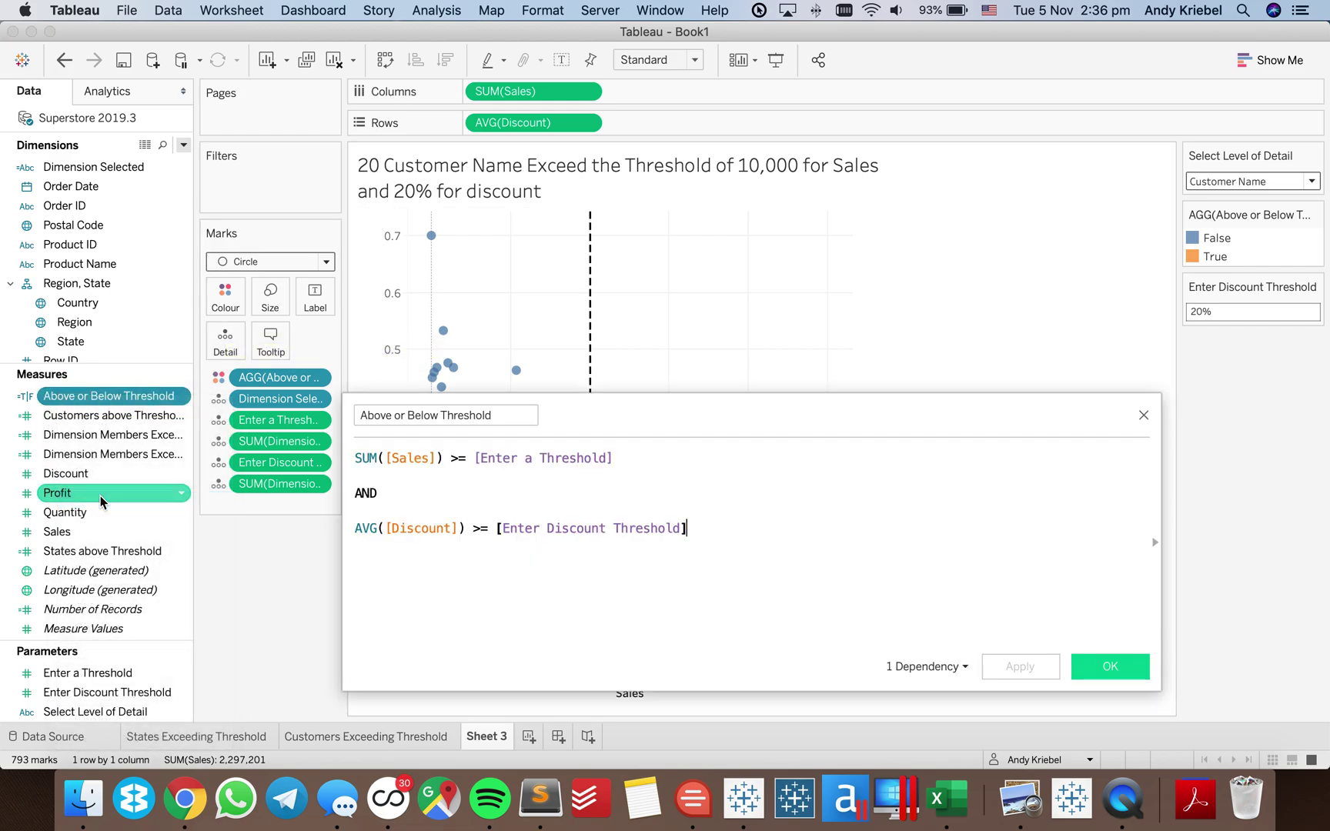
left_click(1143, 415)
left_click(175, 342)
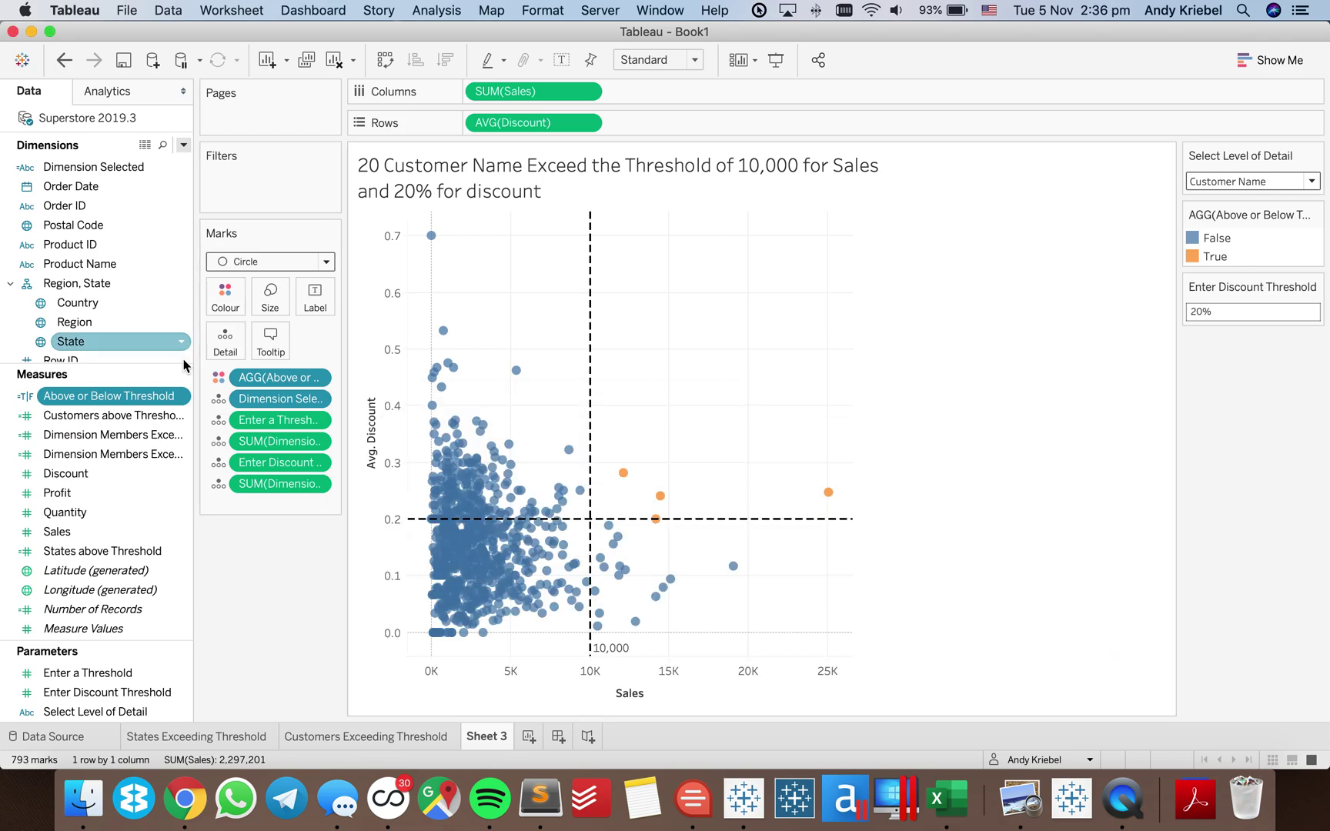
left_click(155, 417)
right_click(154, 418)
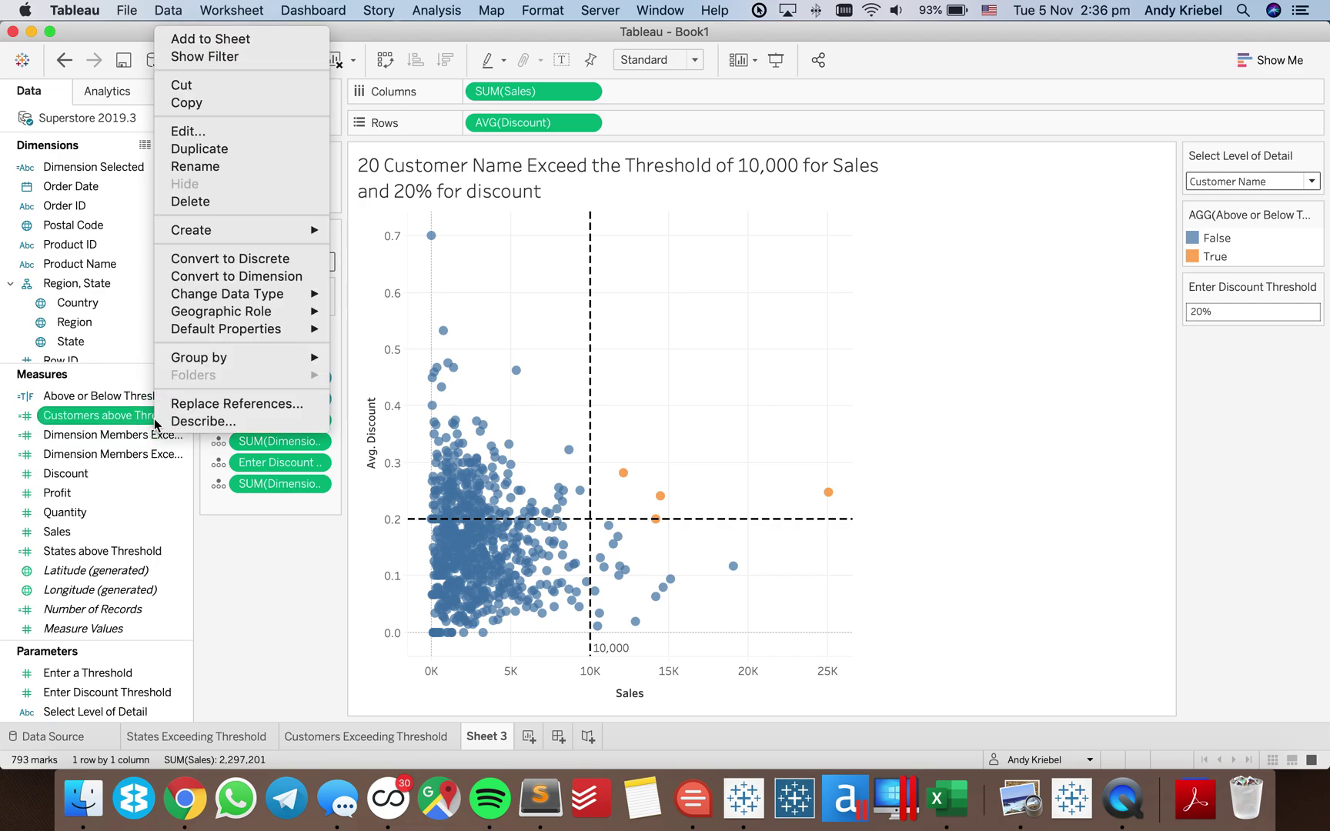
left_click(187, 132)
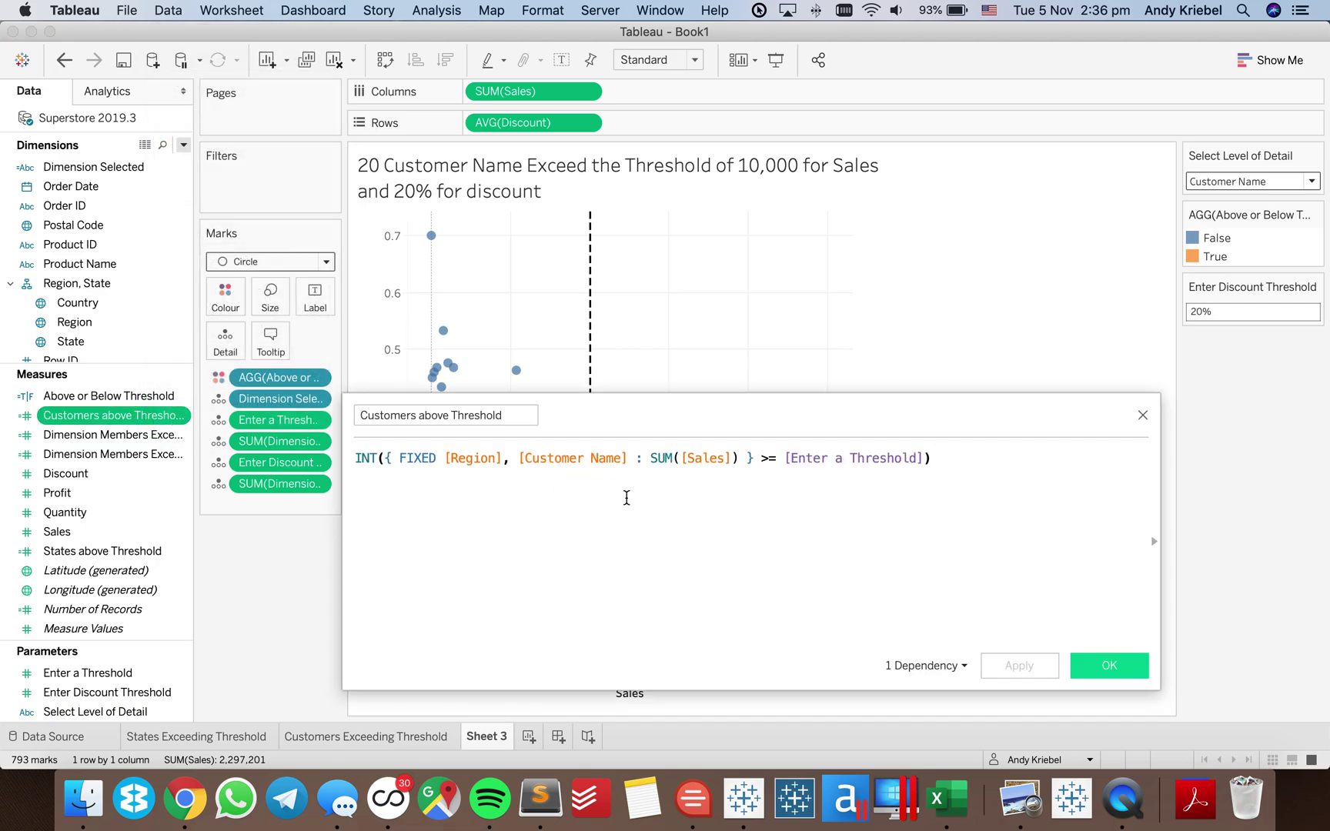
left_click(1142, 415)
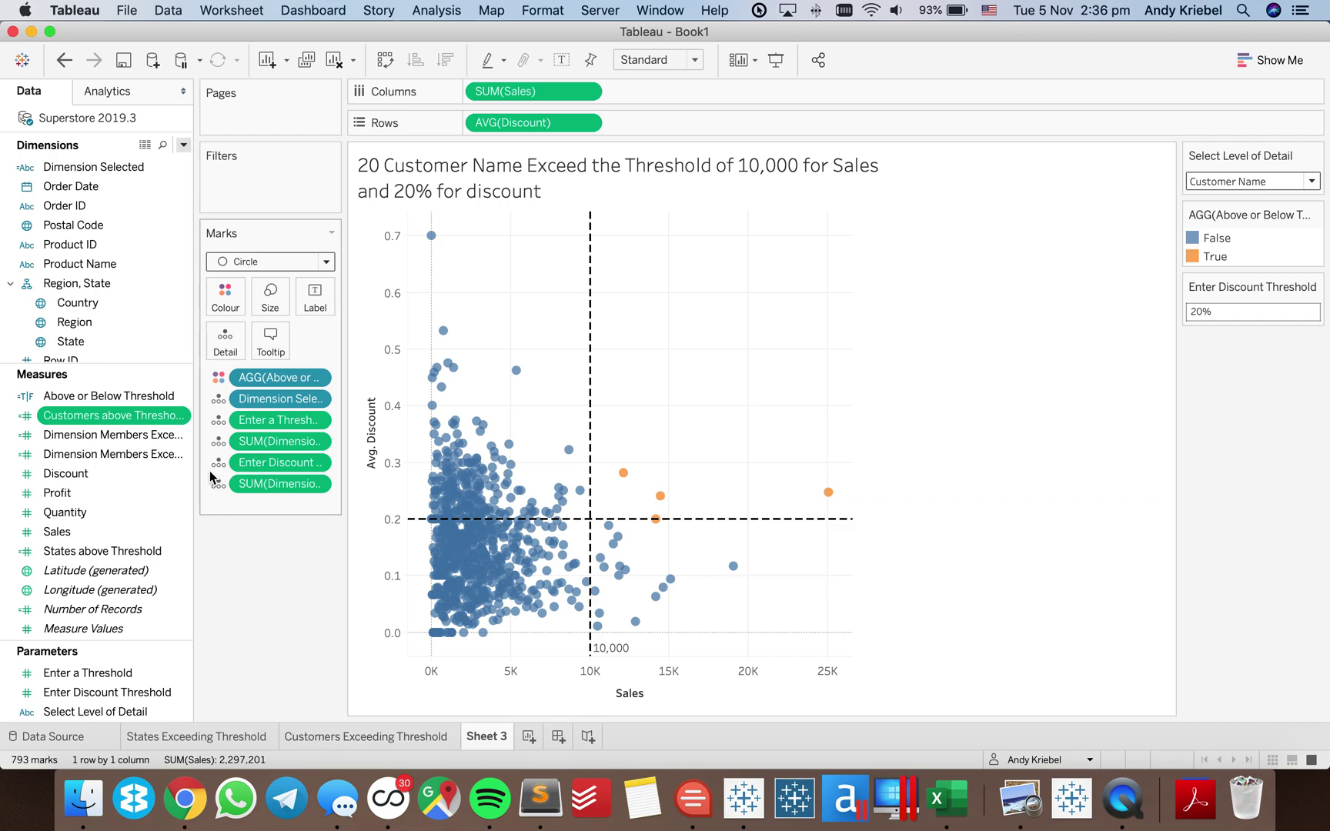
Create a calculated field named High Discount/High Sales with the formula INT([Above or Below Threshold])
left_click(183, 145)
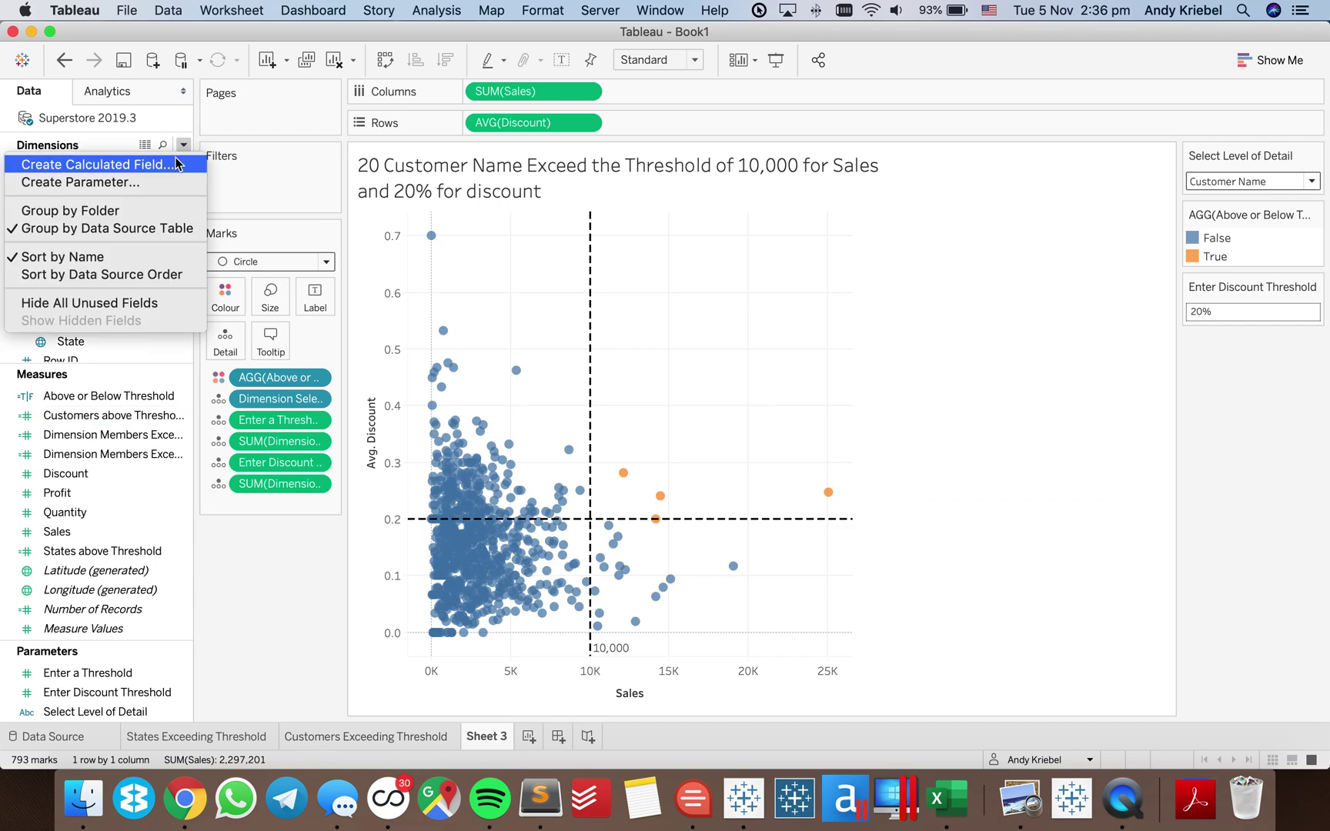
left_click(154, 160)
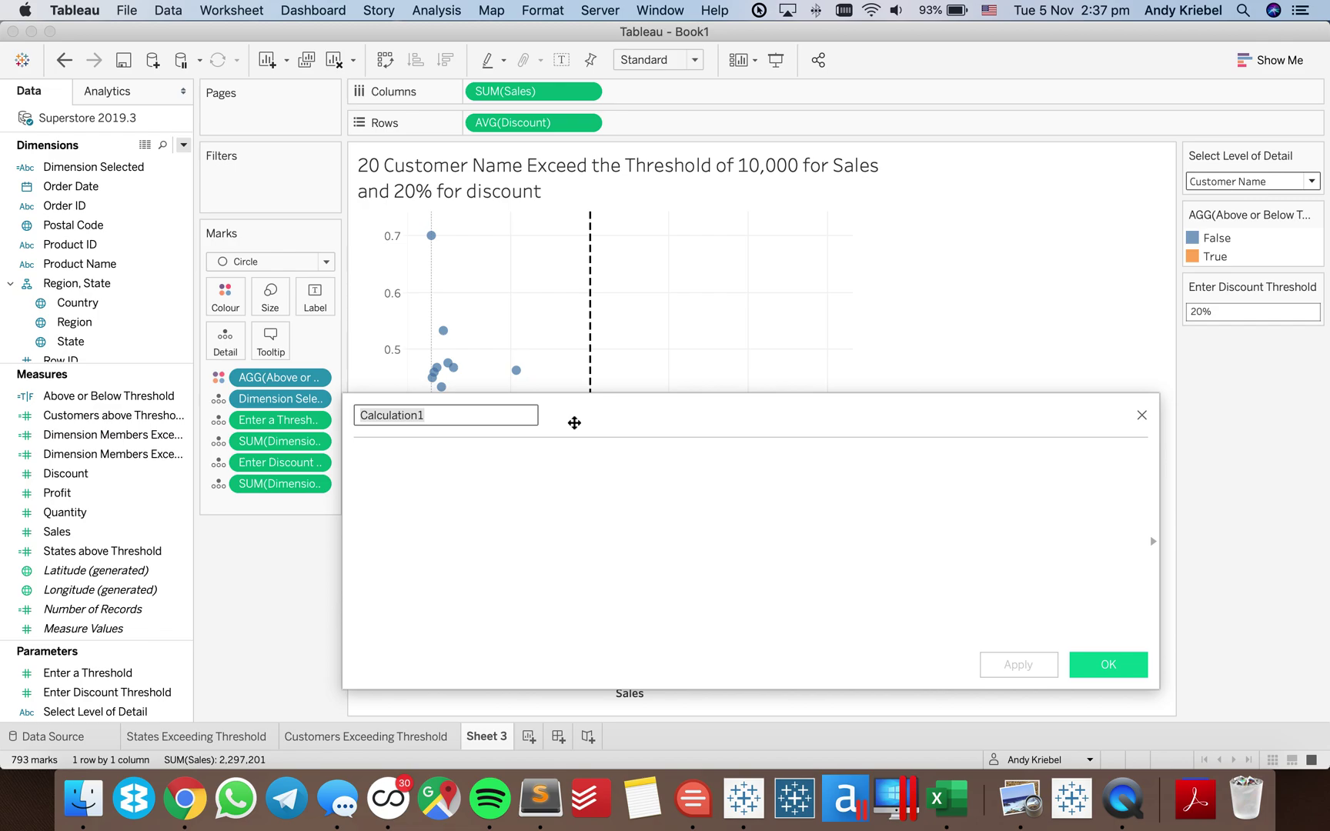
type("High Discount")
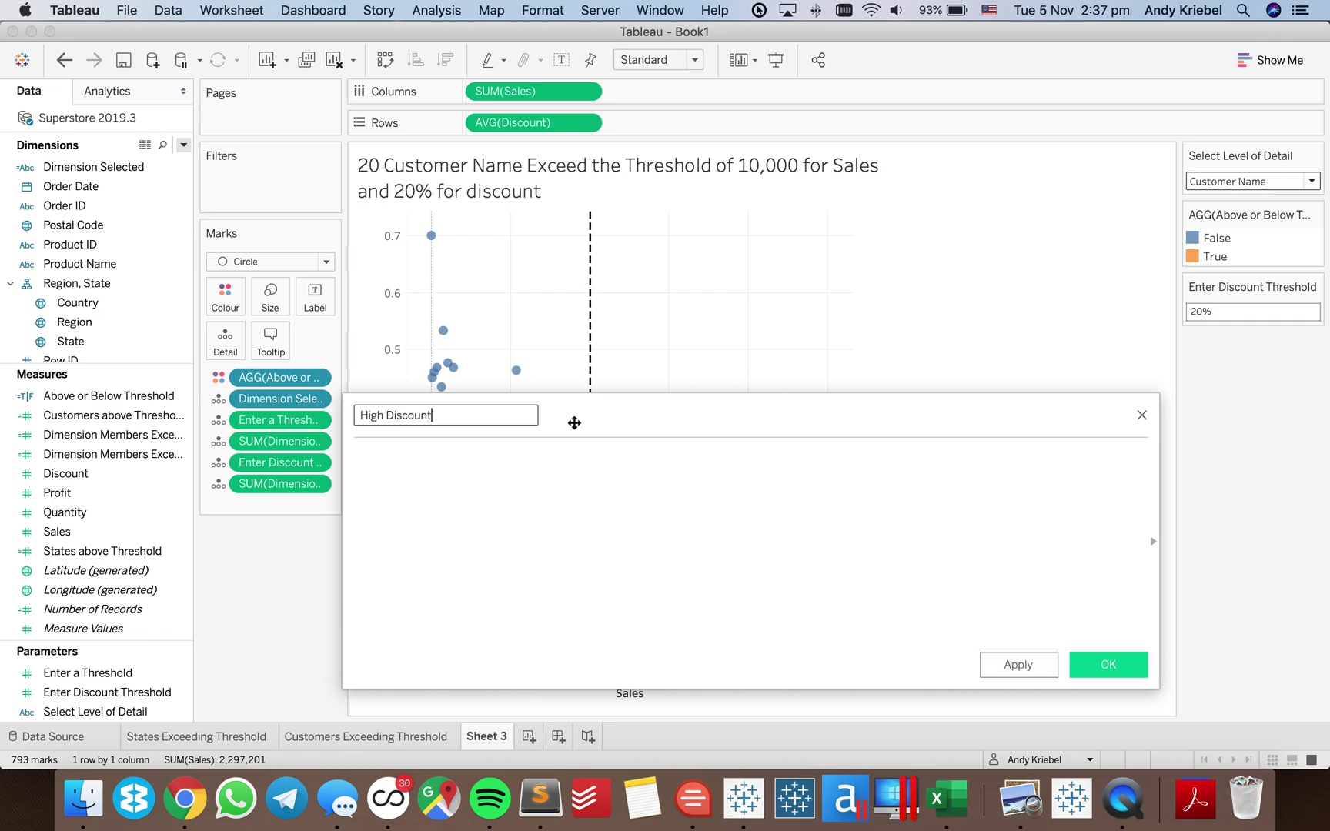
type("/High Sales")
left_click(538, 504)
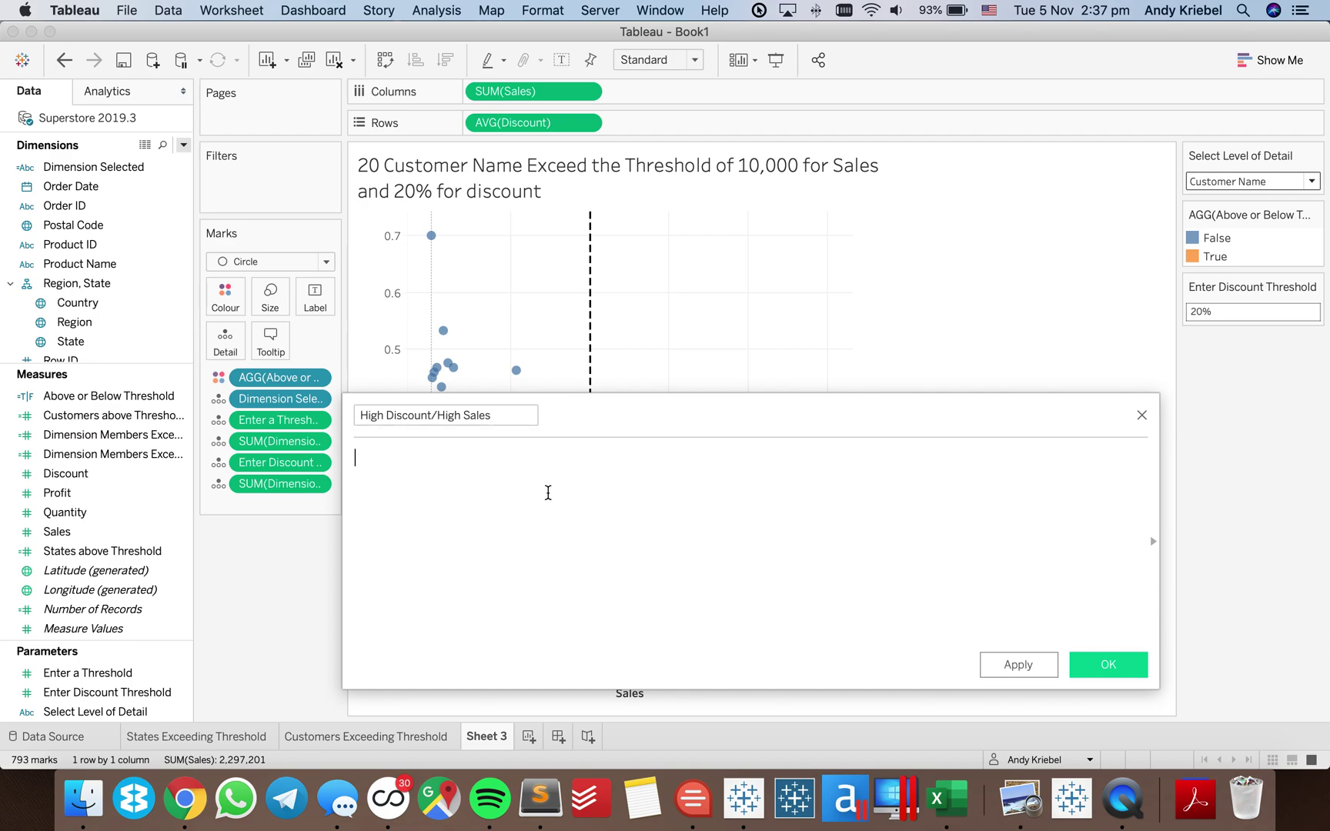
type("INT(")
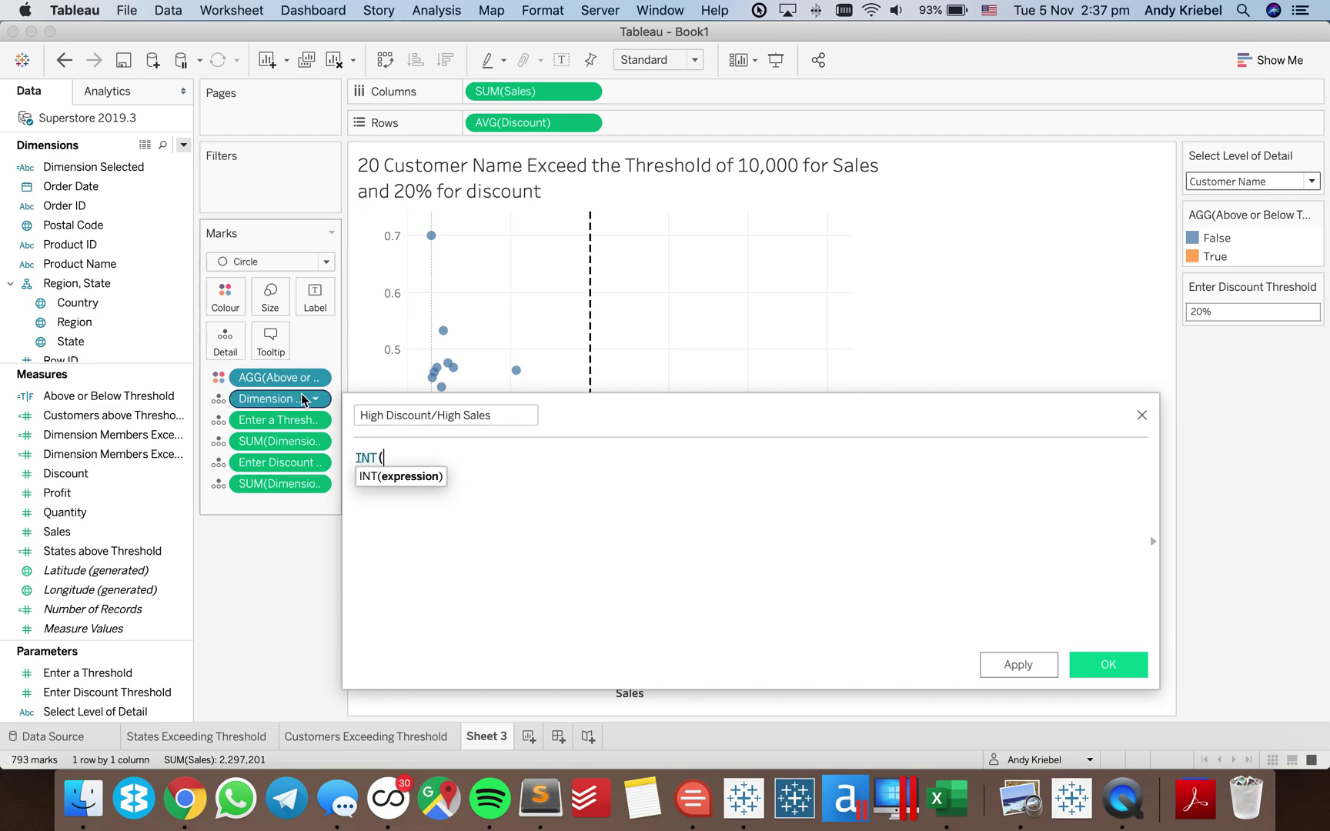
left_click_drag(253, 367, 455, 478)
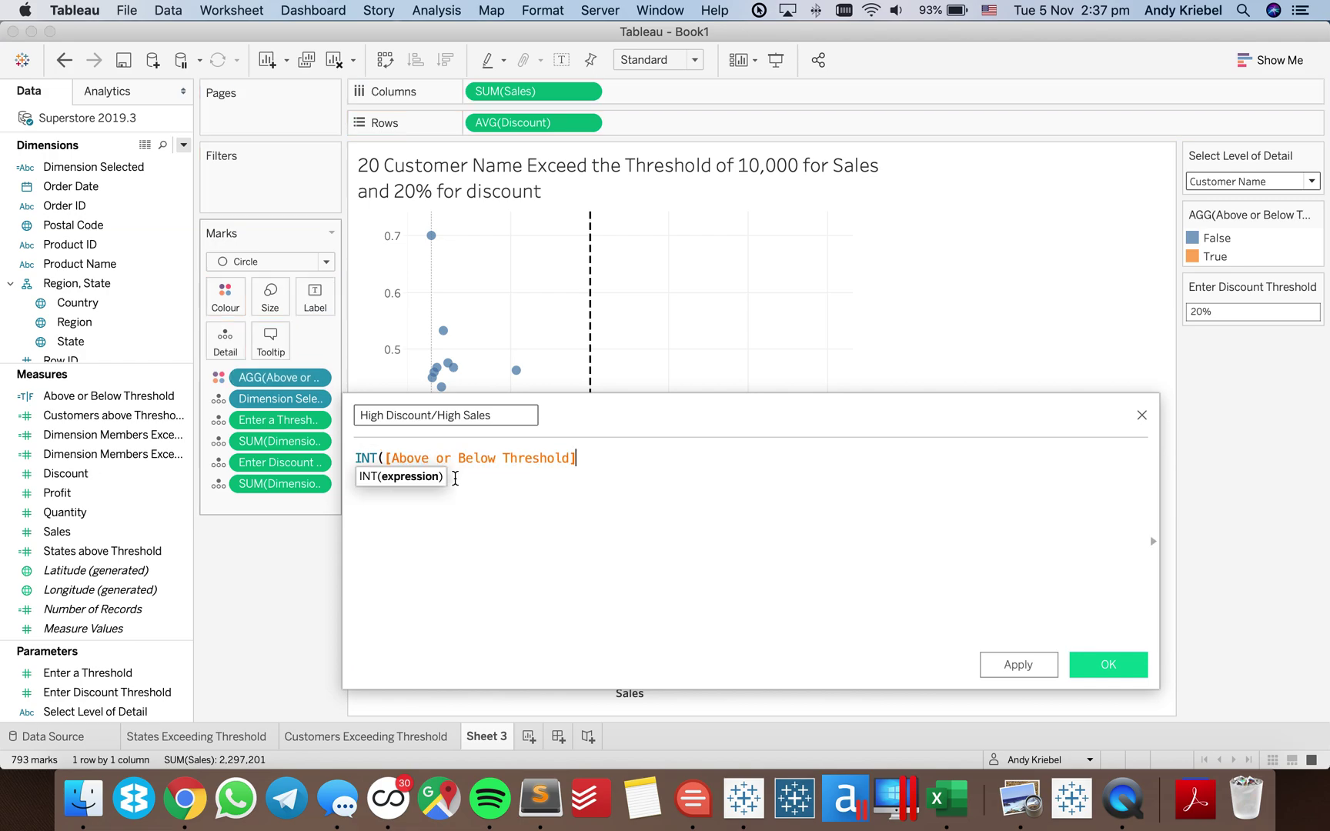
type(")")
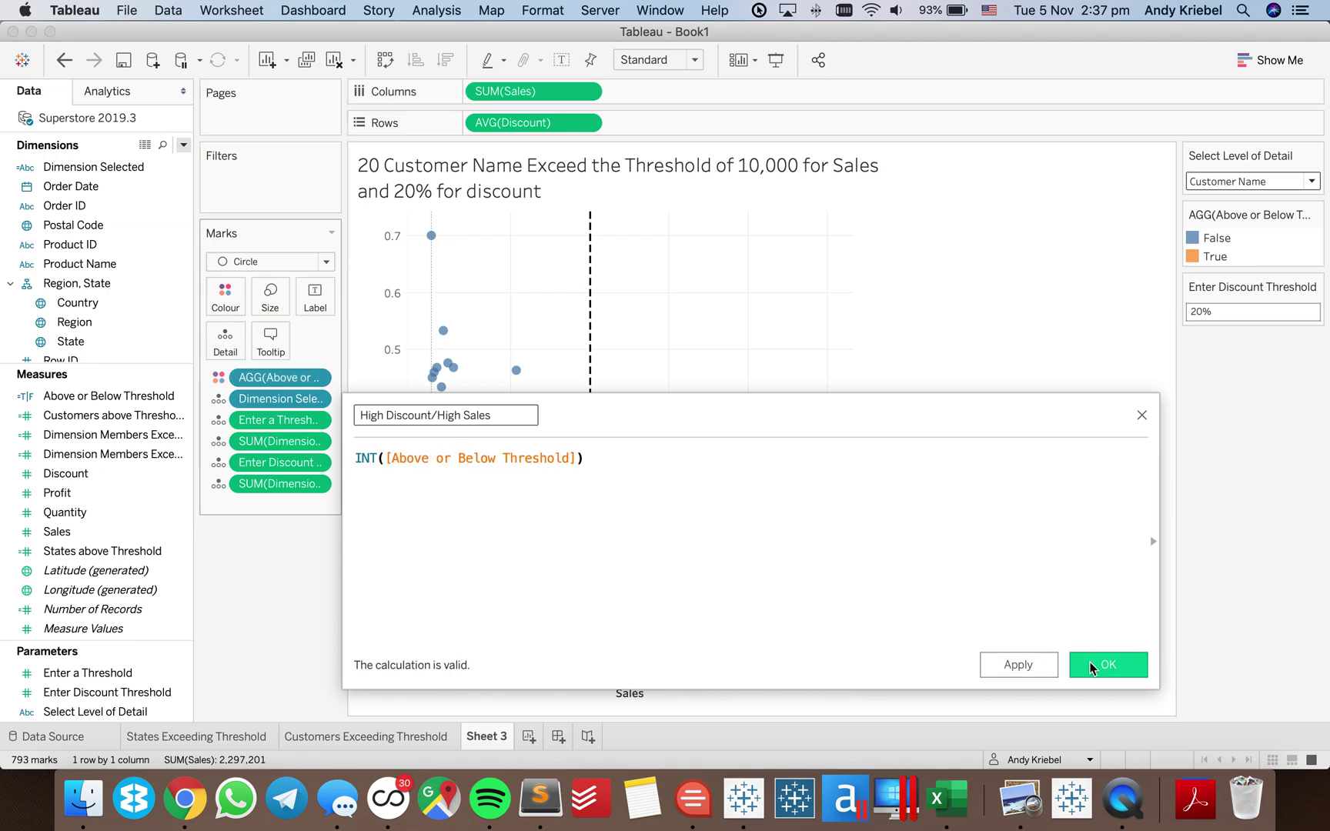
left_click(1108, 664)
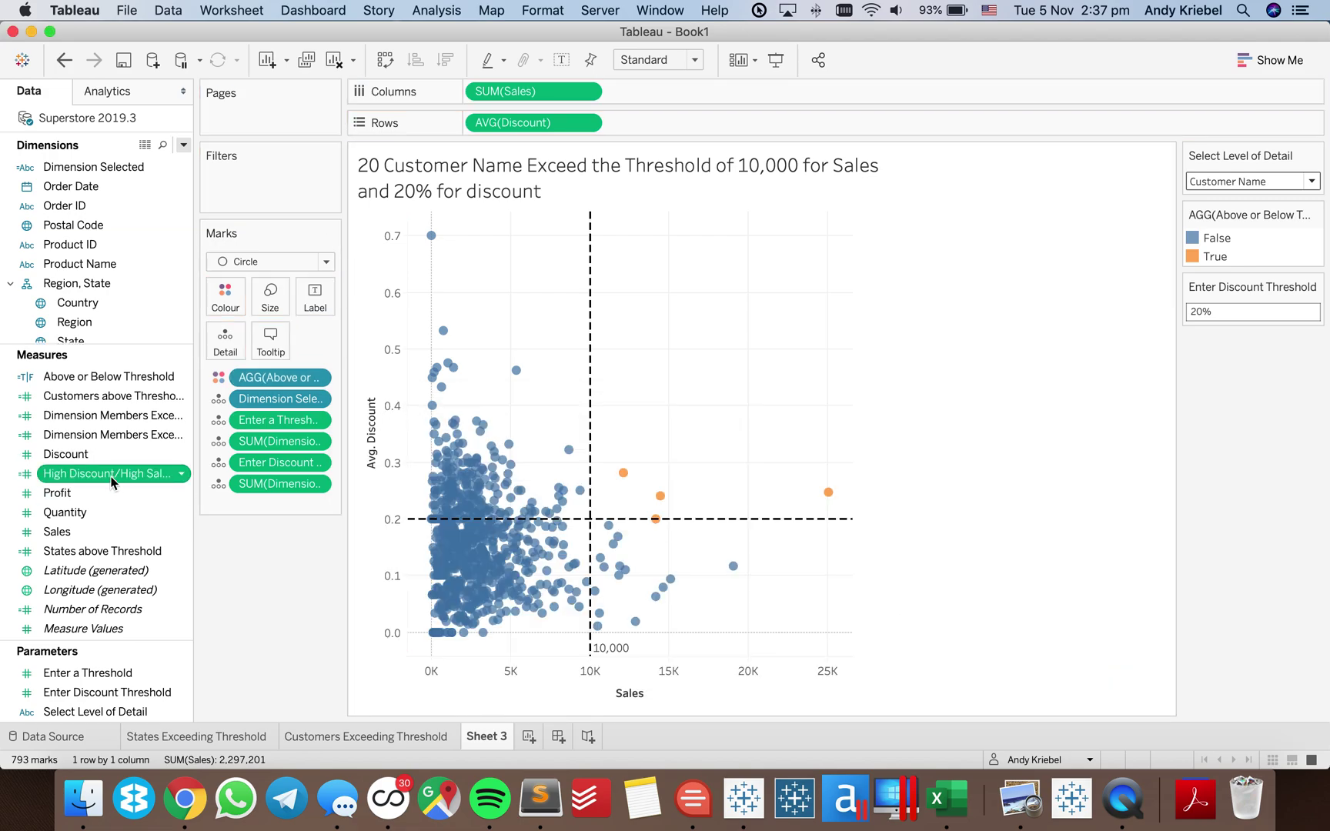
Add High Discount/High Sales to the marks as detail and replace the title's Dimension Members Exceeding Threshold field with AGG(High Discount/High Sales)
left_click_drag(112, 481, 225, 339)
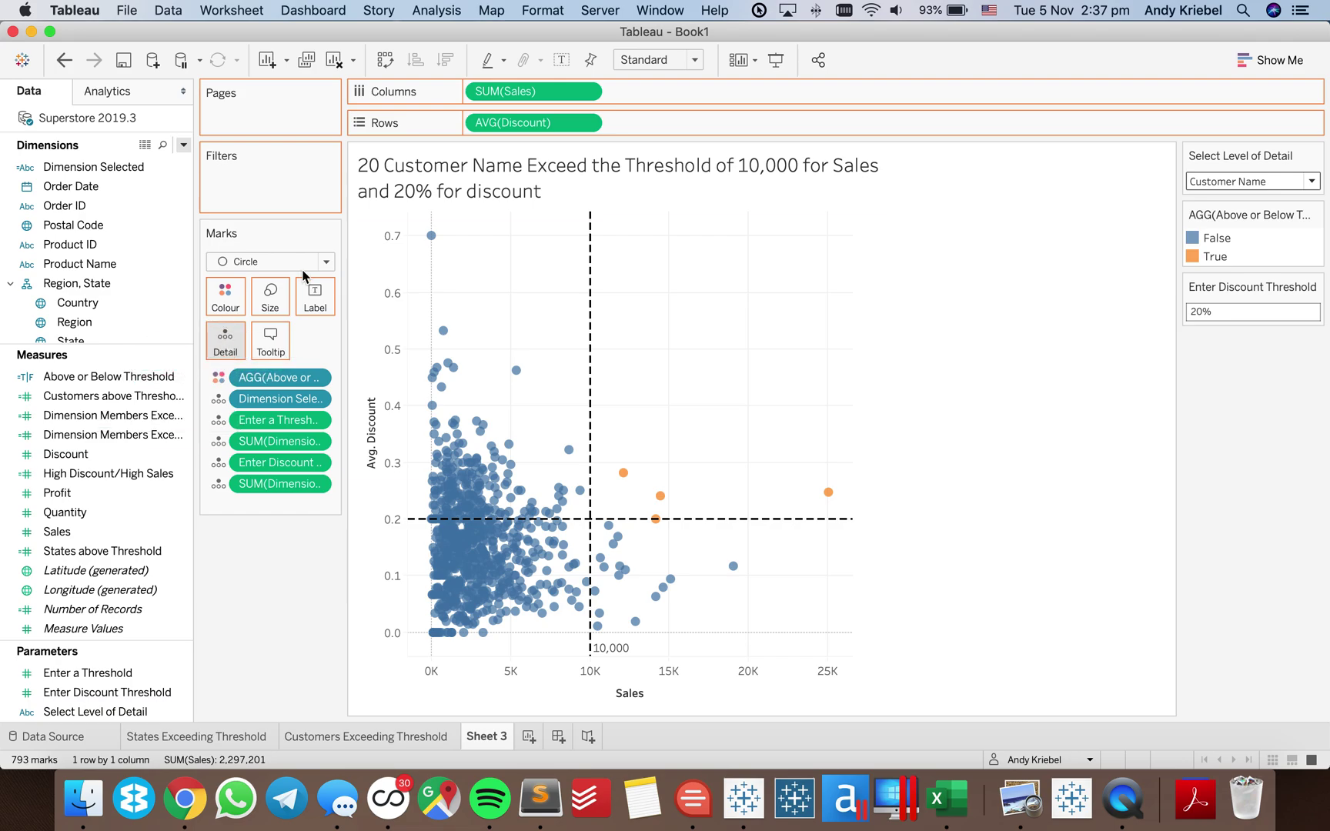
double_click(464, 167)
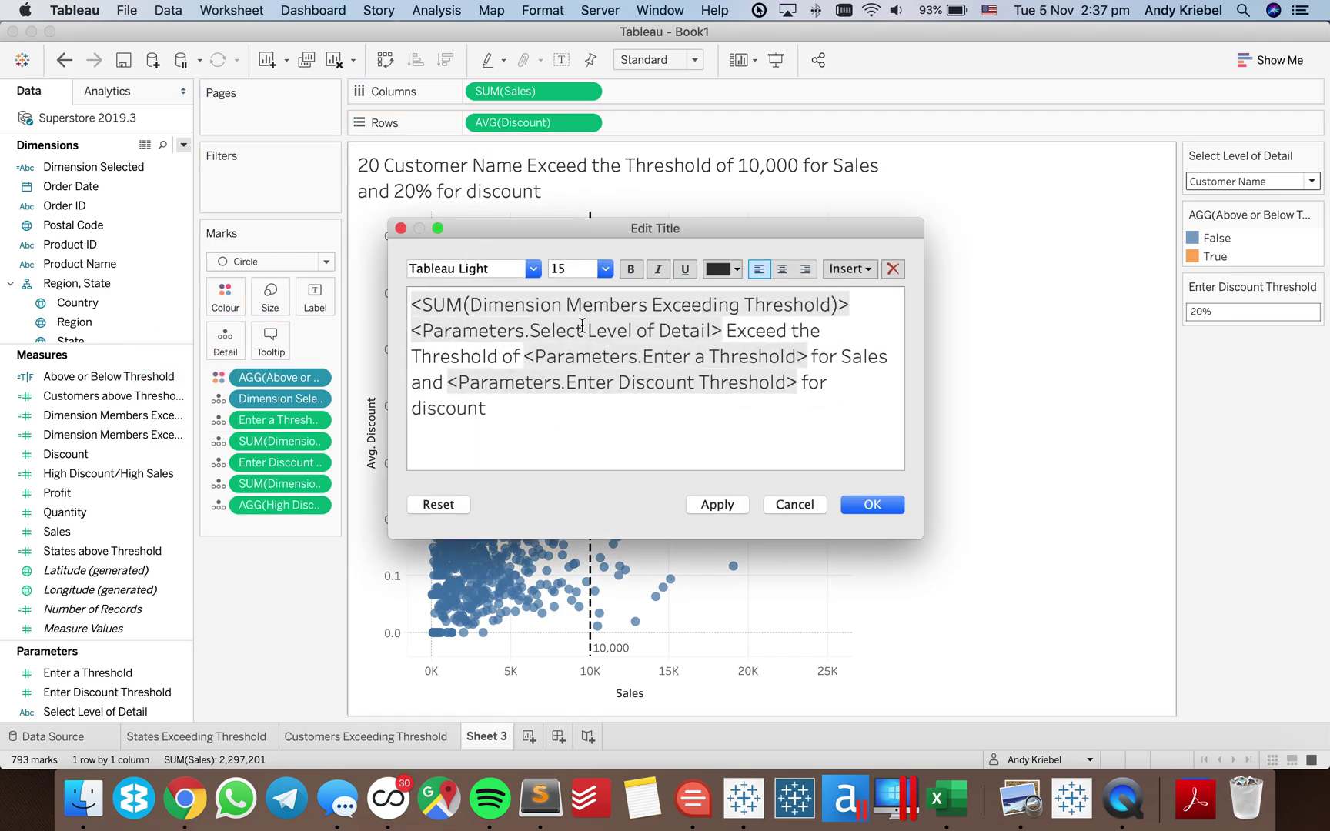
double_click(846, 305)
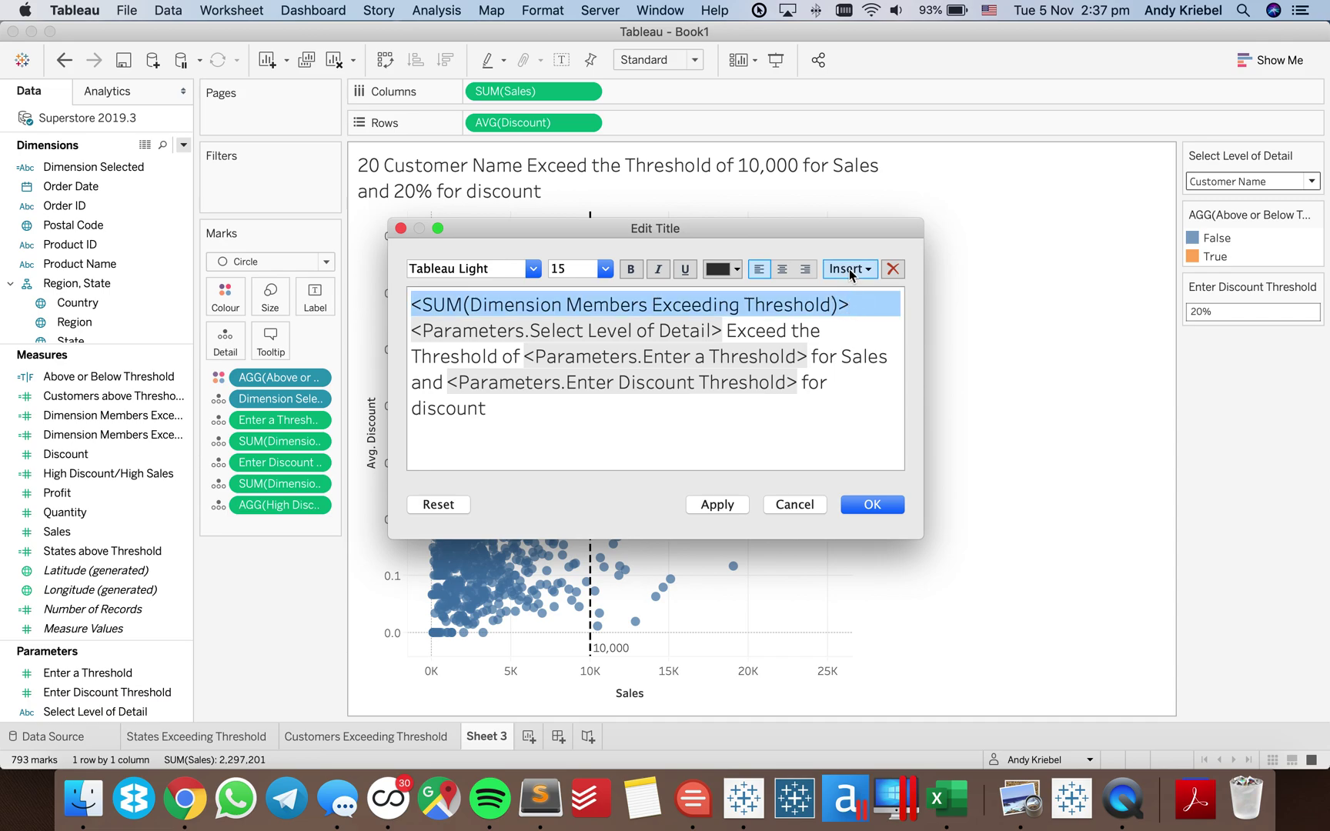
left_click(850, 268)
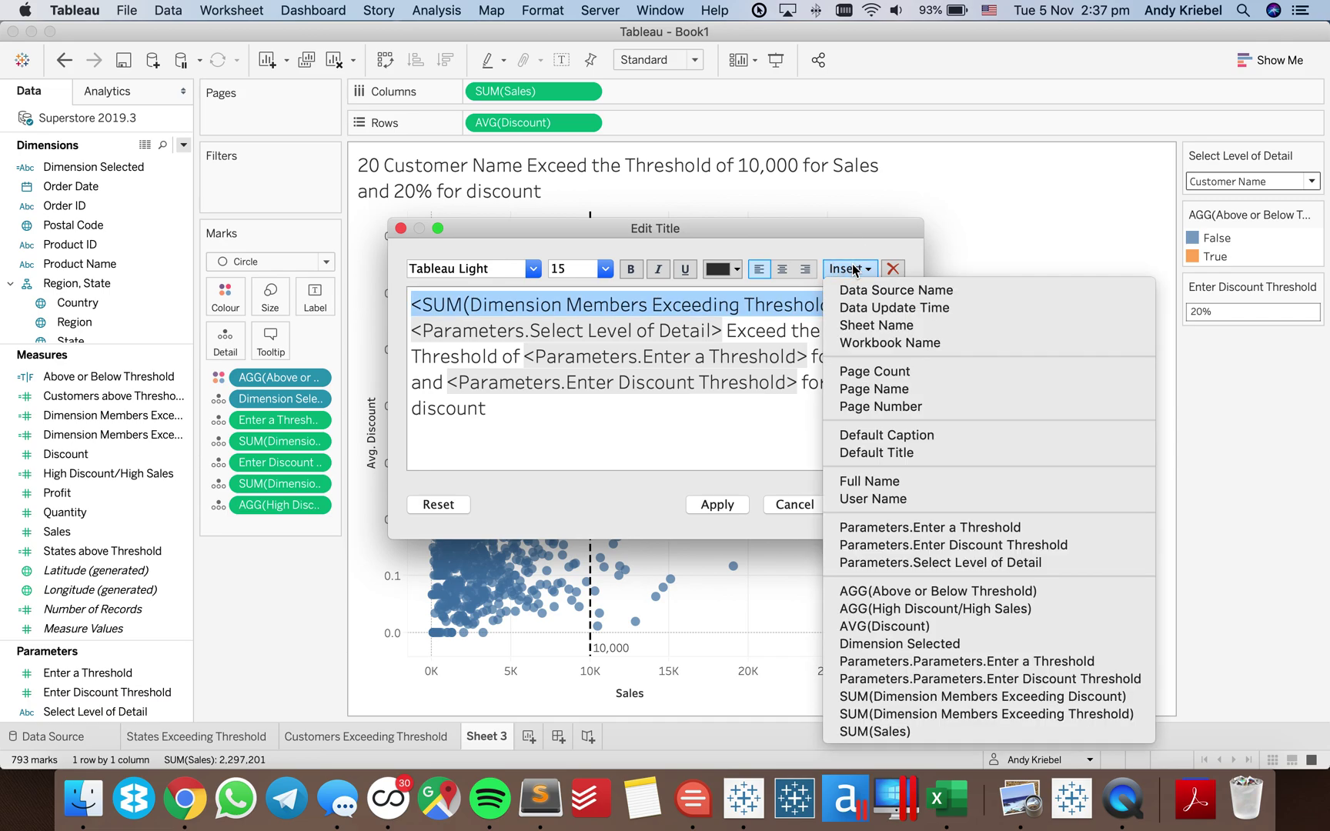
left_click(931, 609)
left_click(725, 508)
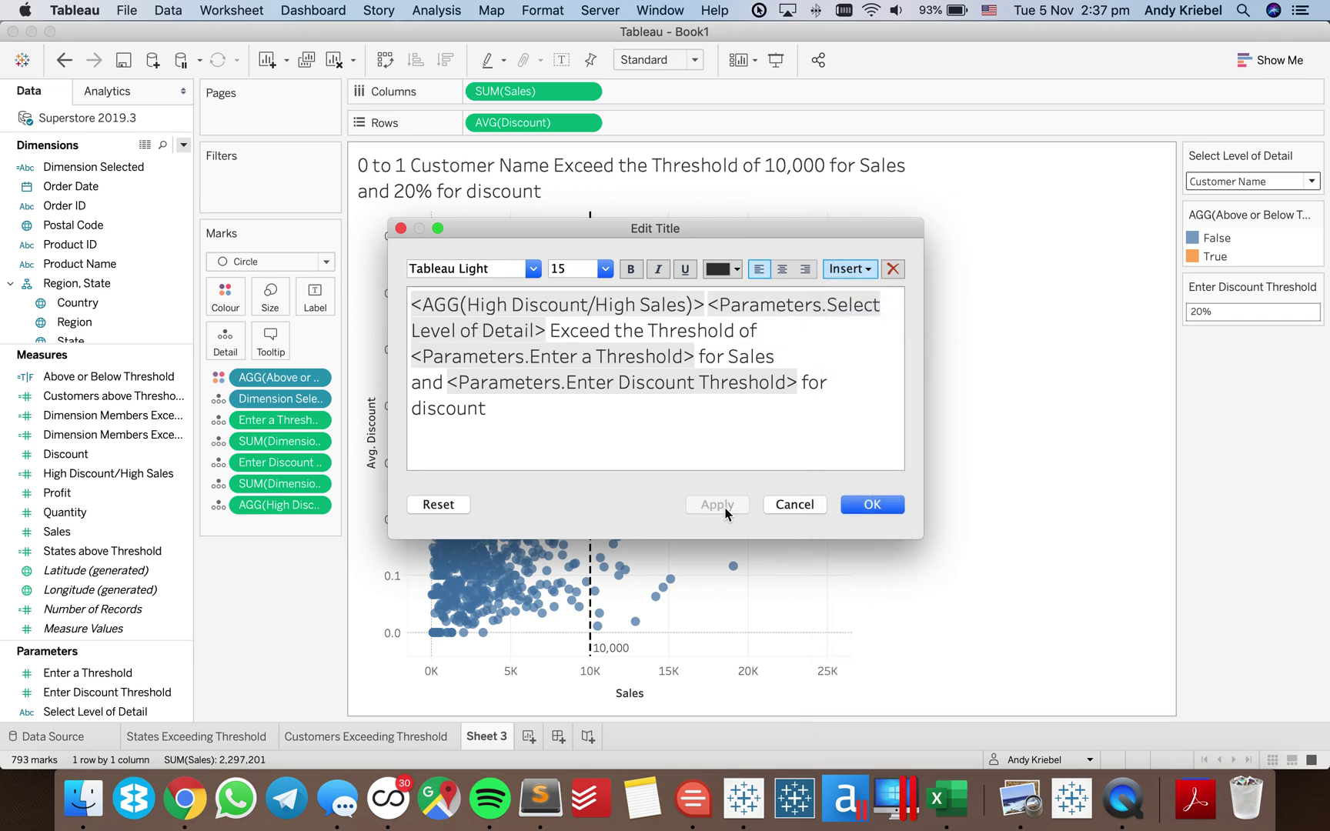
left_click(881, 505)
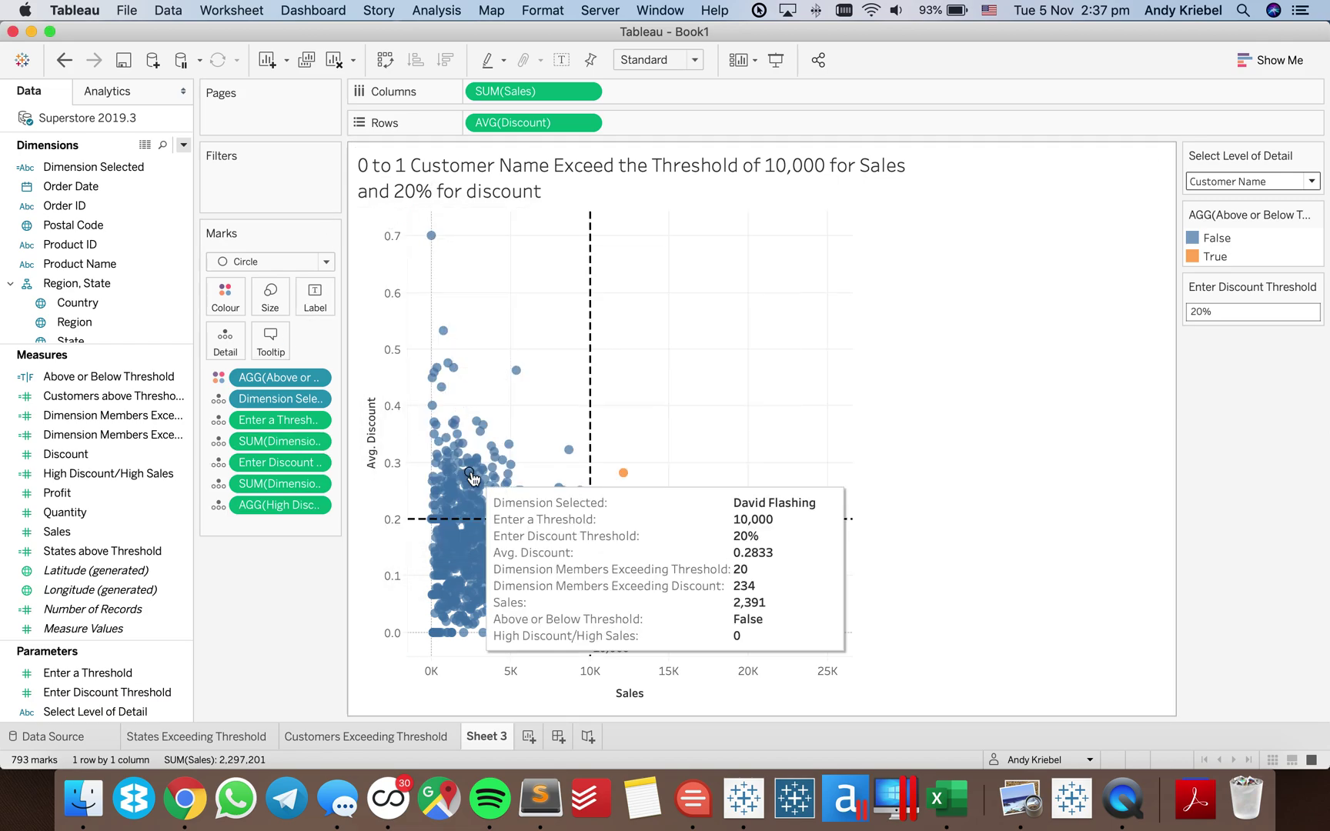
mouse_move(479, 489)
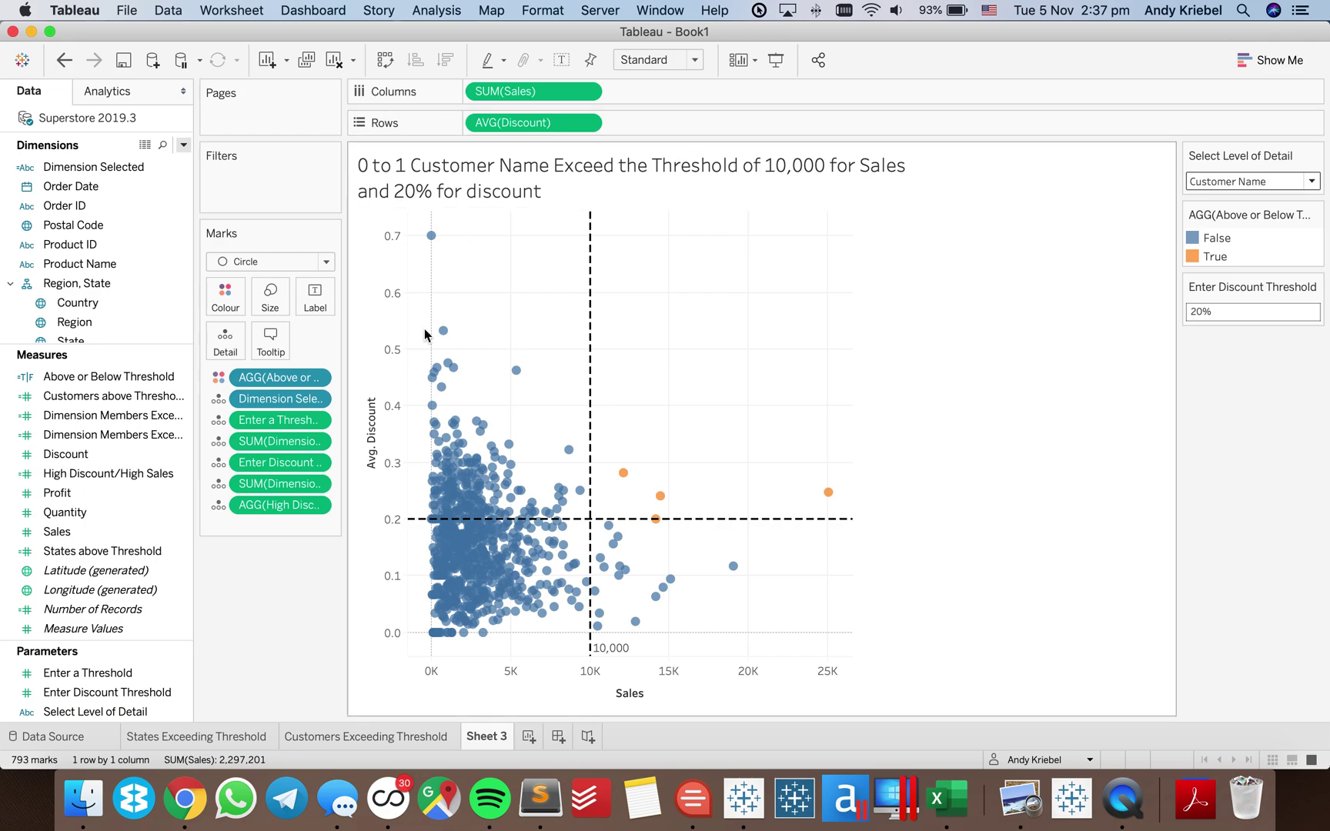
Wrap the High Discount/High Sales formula in {SUM( and )} and save the calculation
right_click(133, 474)
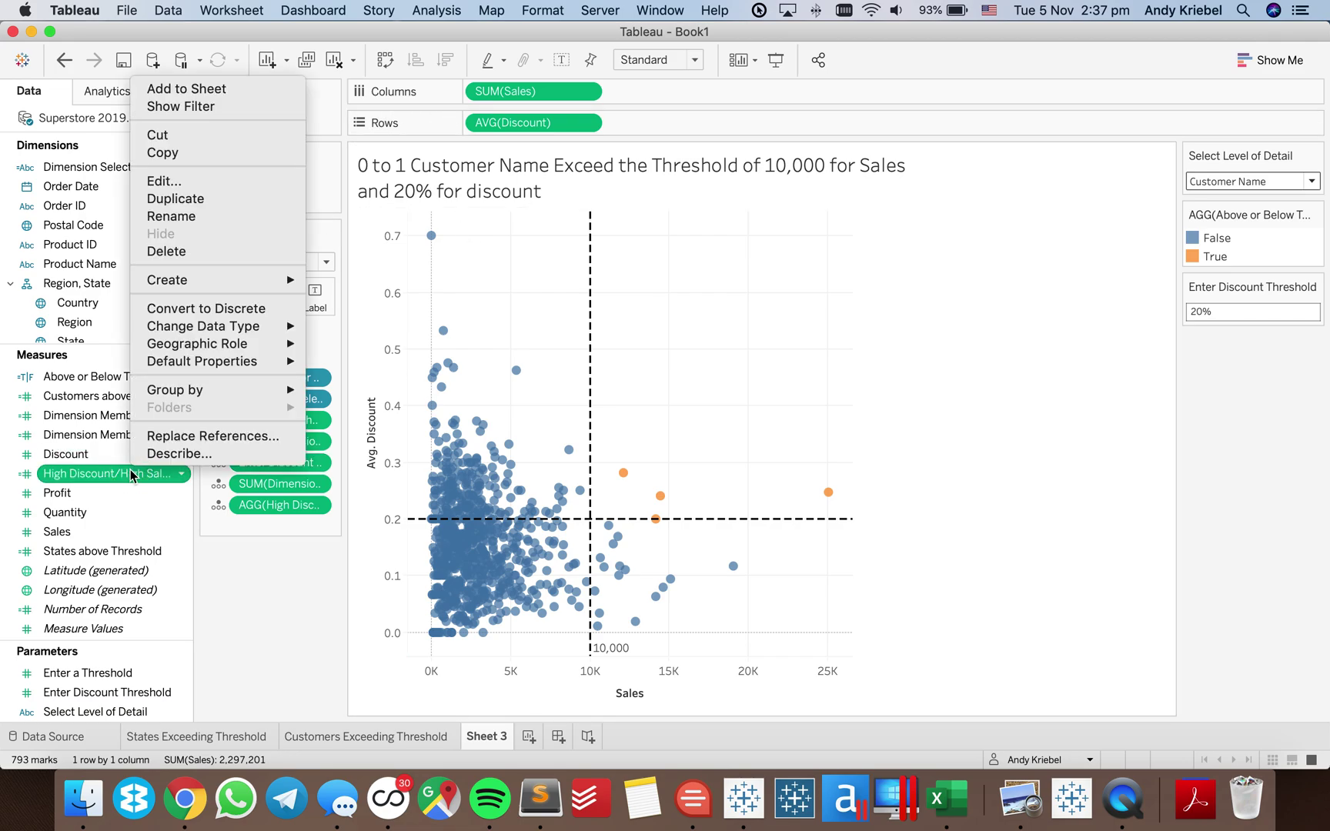
left_click(147, 184)
key("Return")
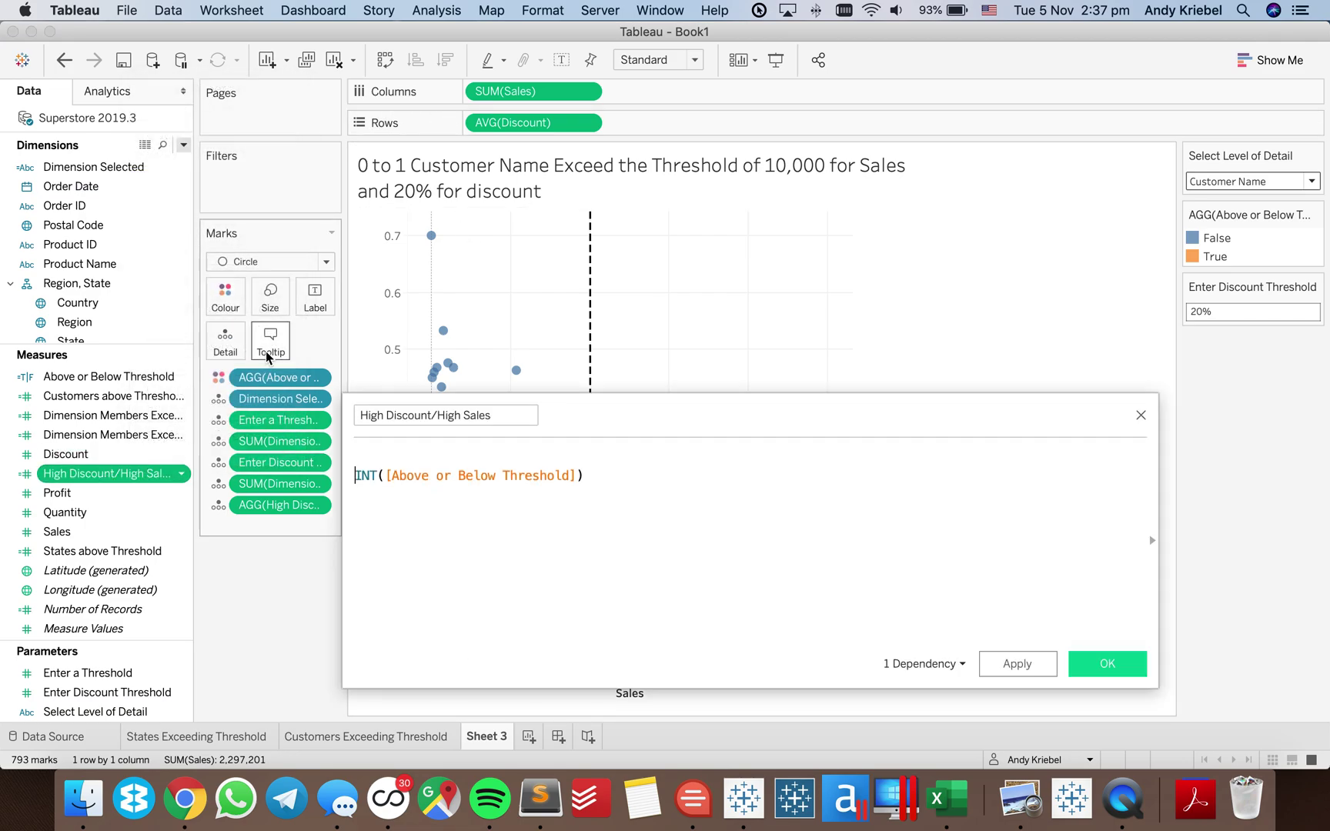
key("Up")
type("{SUM(")
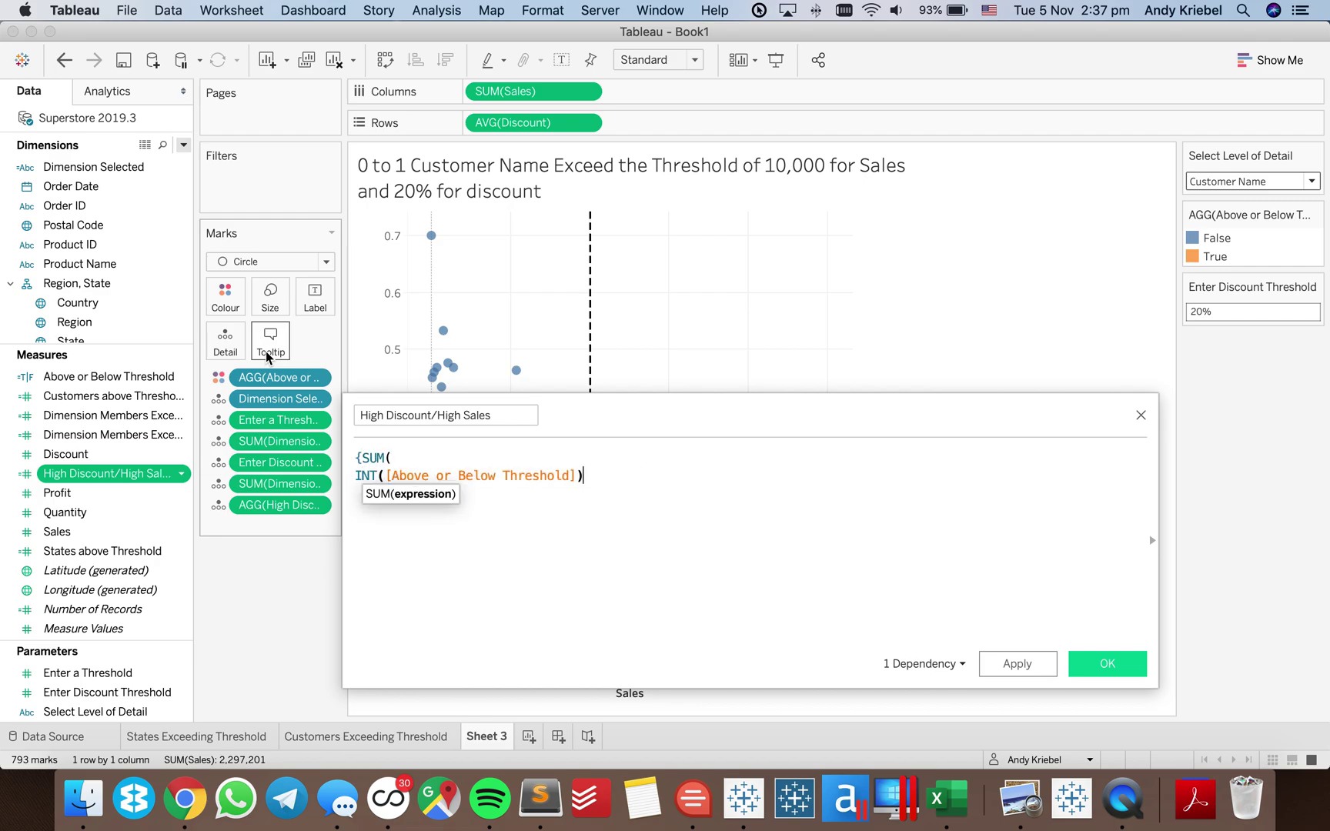
key("Return")
type(")}")
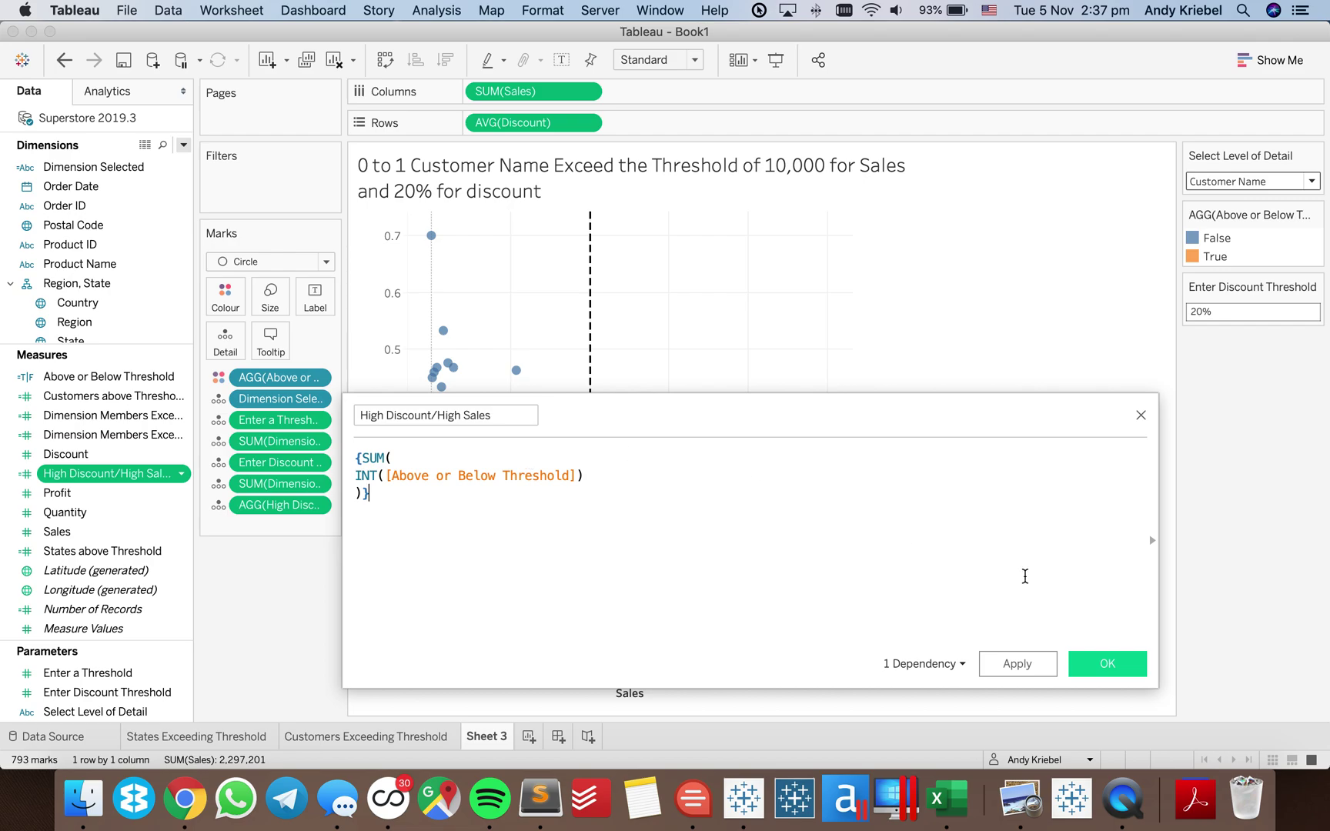
left_click(1102, 663)
Reopen the High Discount/High Sales calculation and examine its errors and the definition of the Above or Below Threshold field it references
left_click(122, 453)
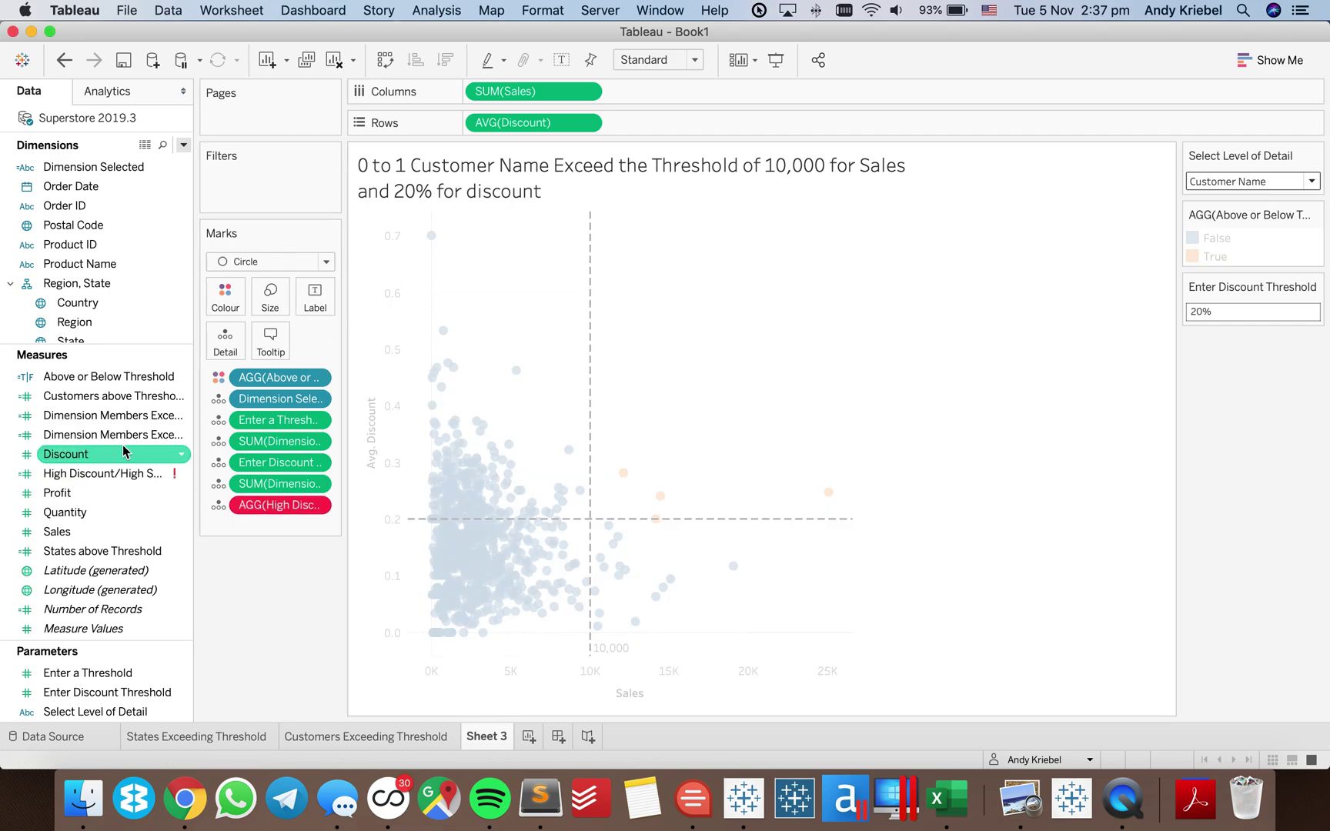
left_click(107, 474)
right_click(107, 474)
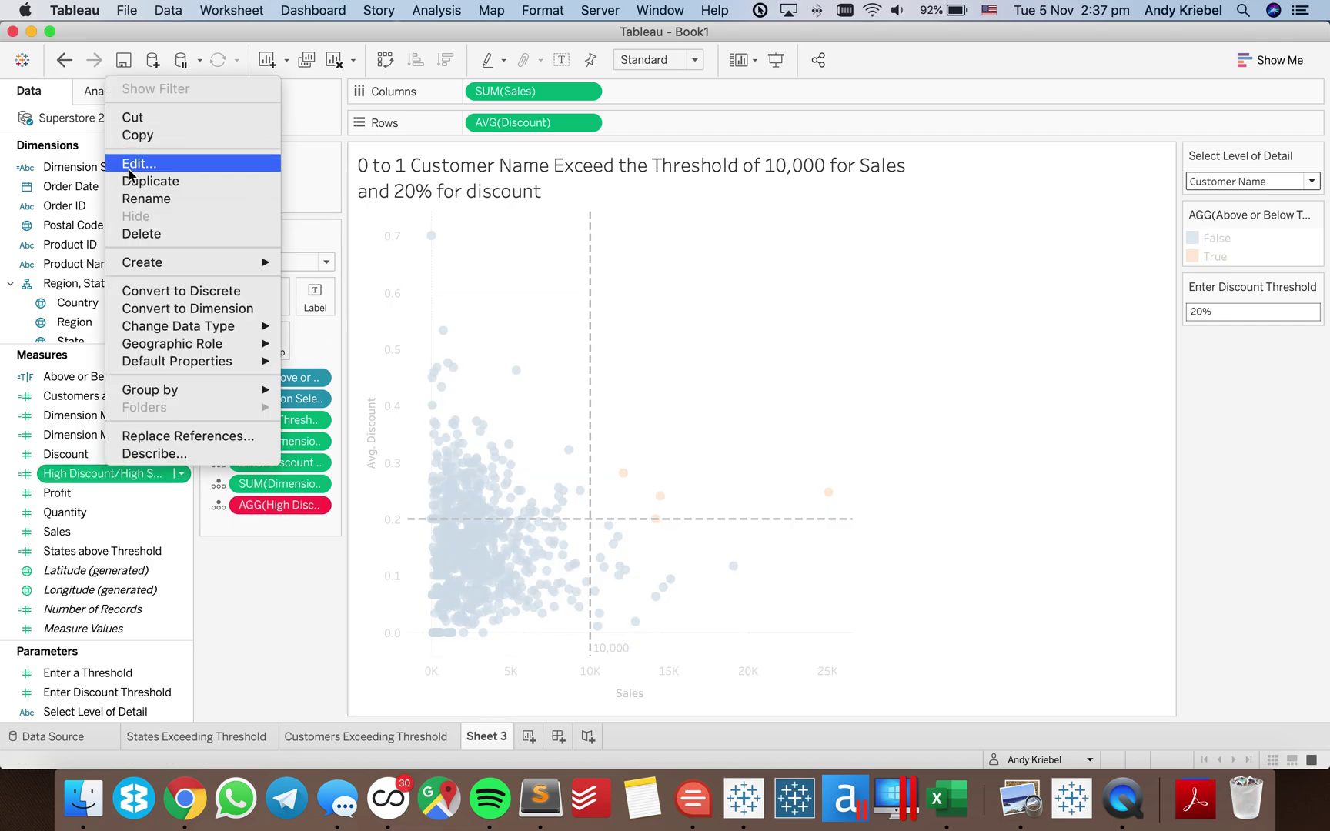
left_click(127, 161)
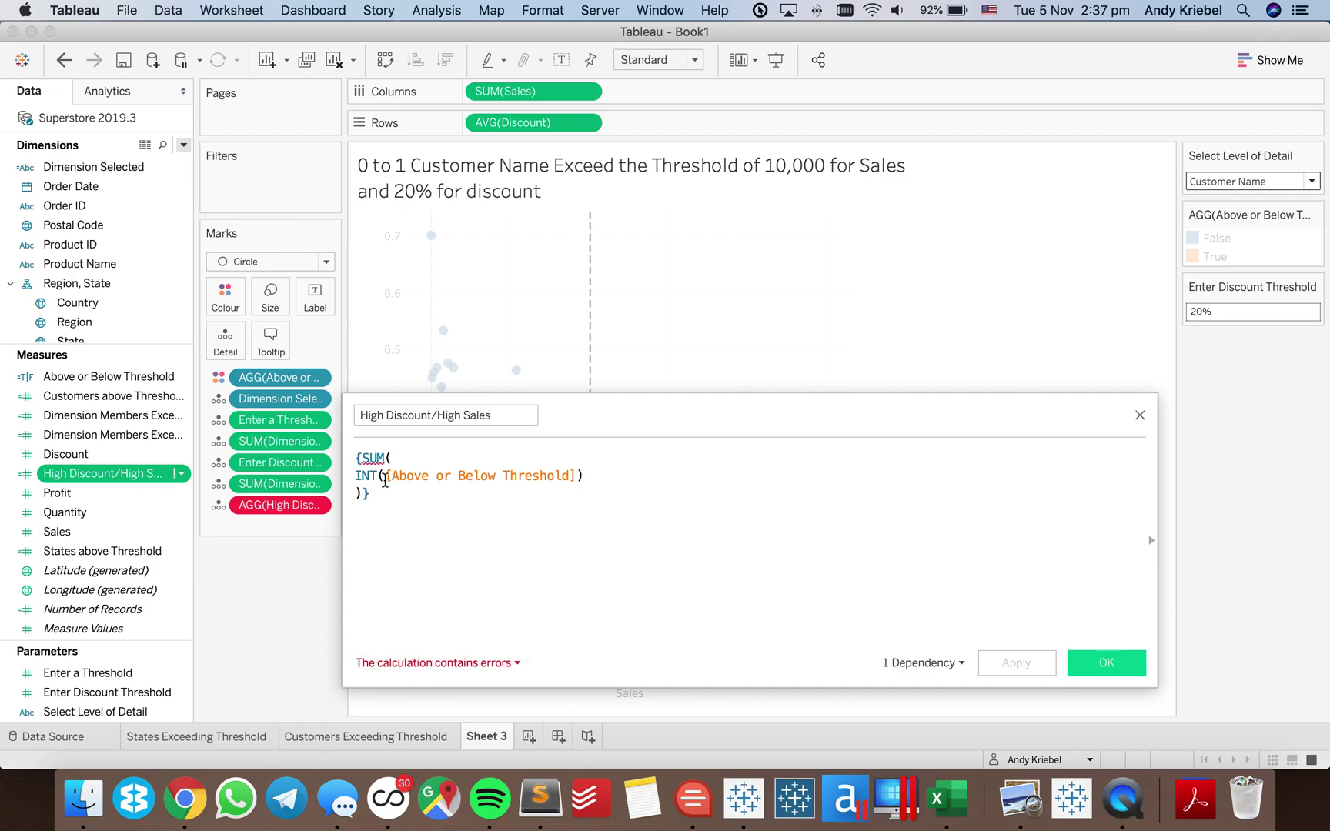
left_click(454, 669)
left_click(454, 602)
left_click(409, 477)
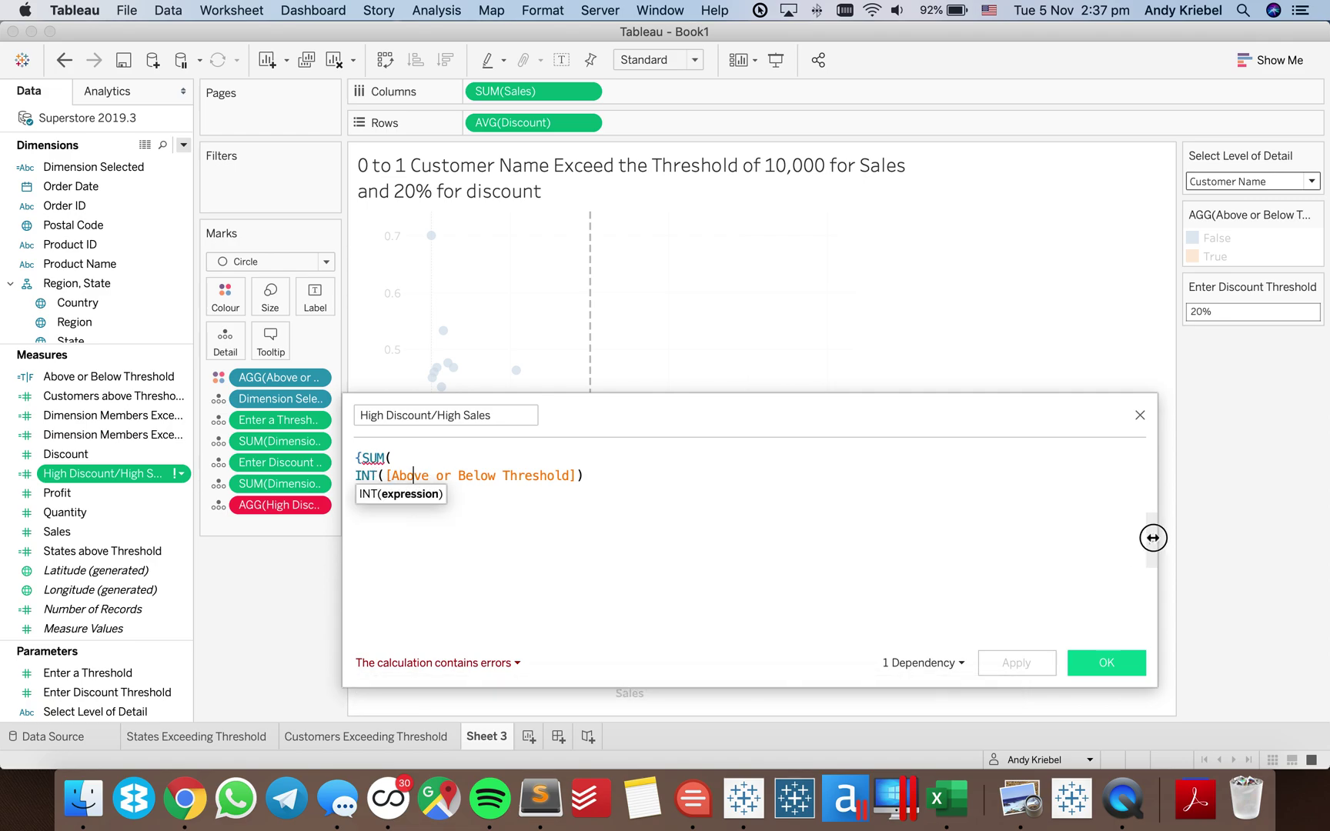
left_click(1151, 540)
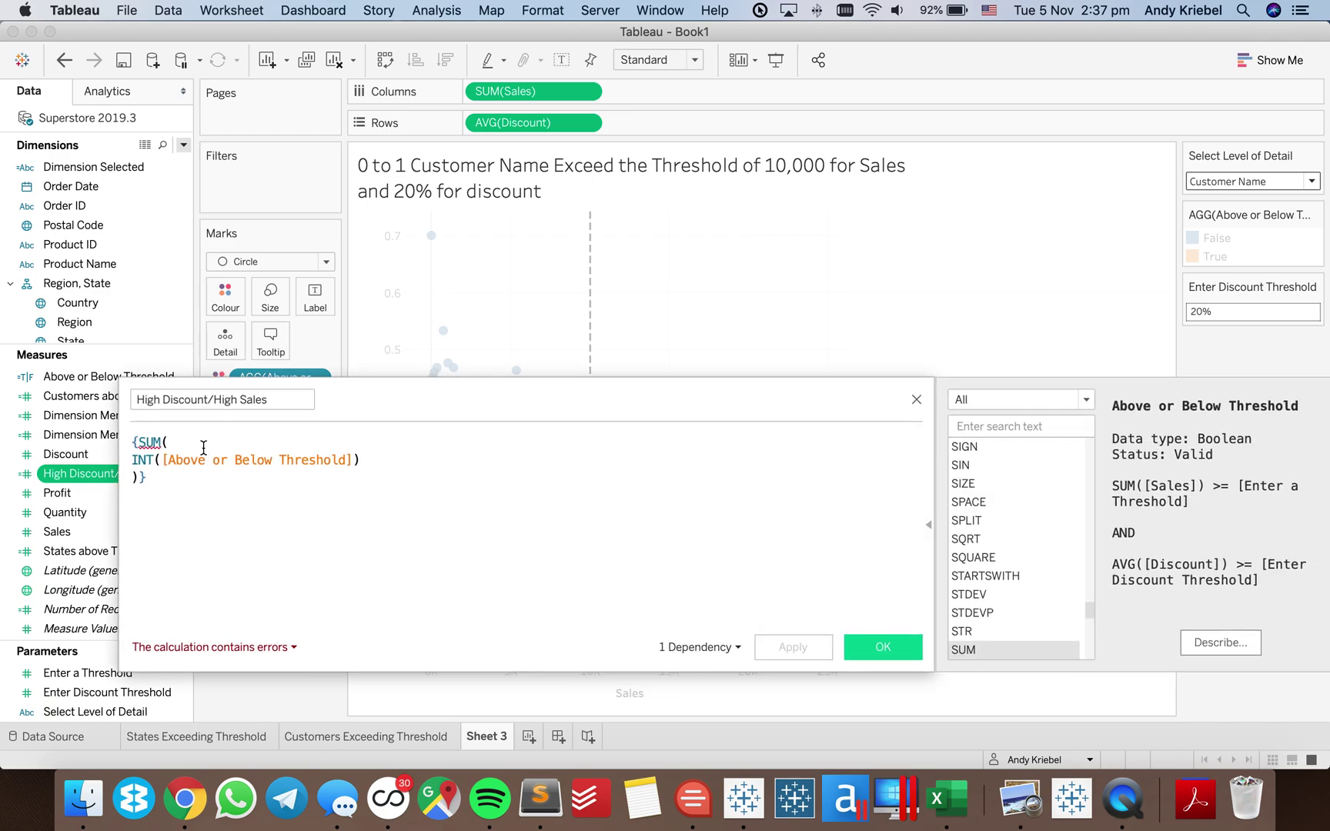
Remove SUM and its parentheses from the High Discount/High Sales formula, keeping the braces around INT([Above or Below Threshold]), and save it
left_click_drag(203, 448, 140, 443)
key("BackSpace")
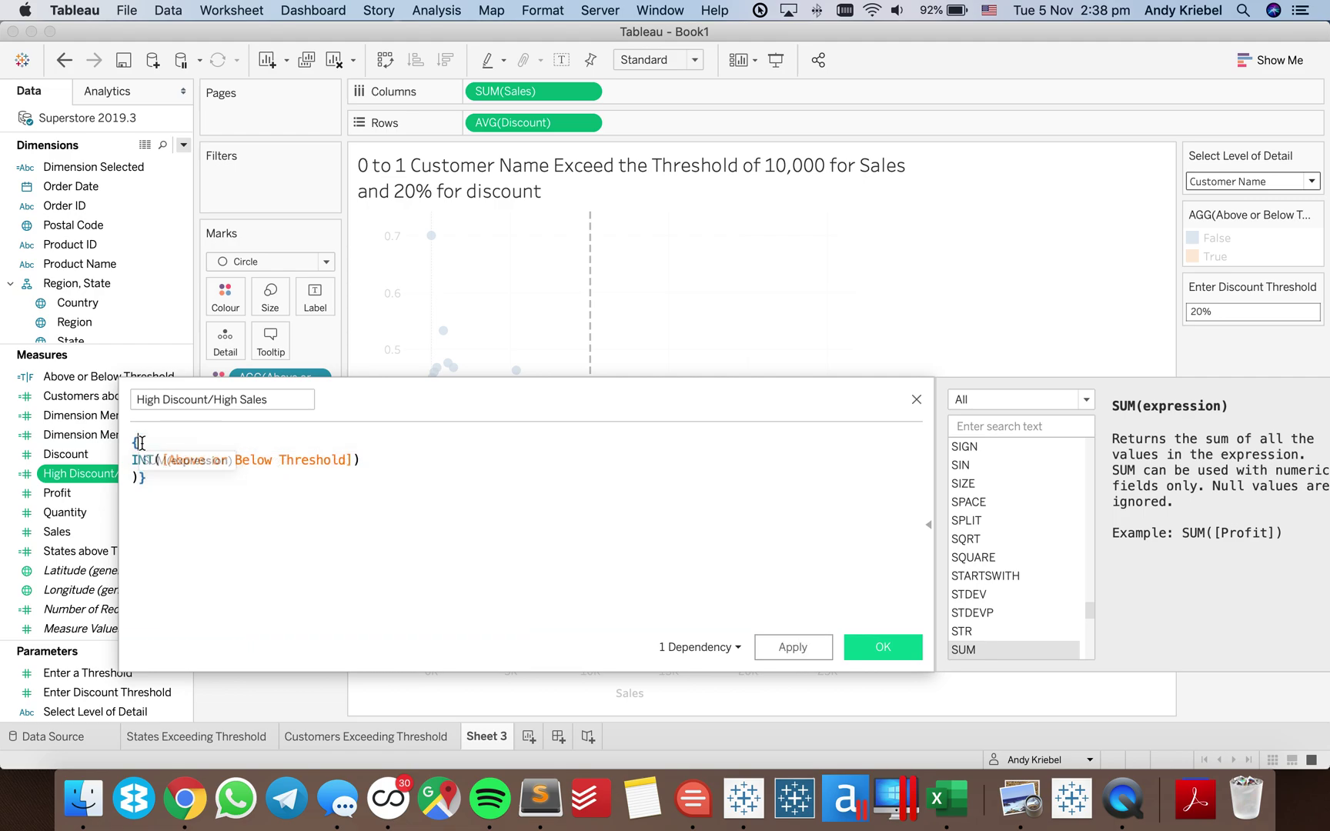
left_click(793, 648)
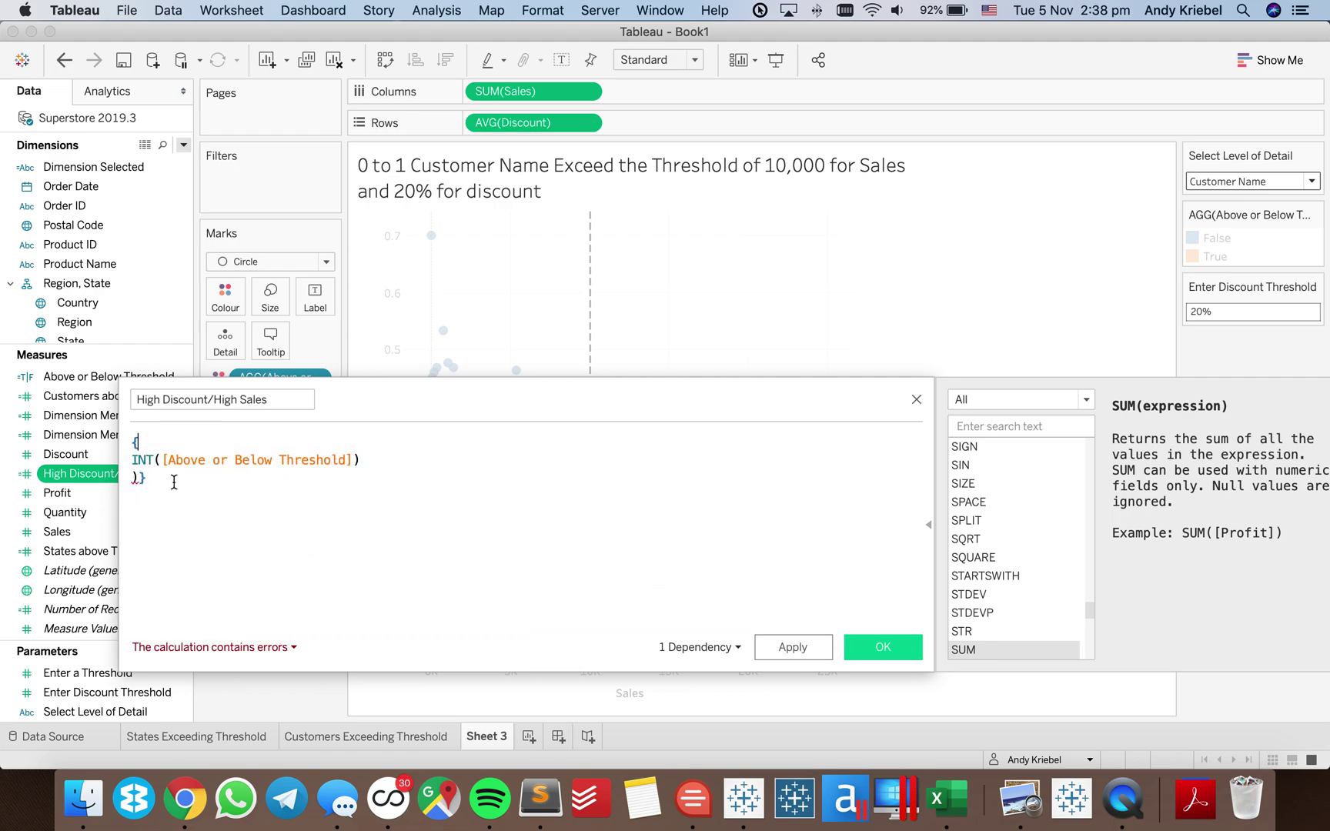
key("BackSpace")
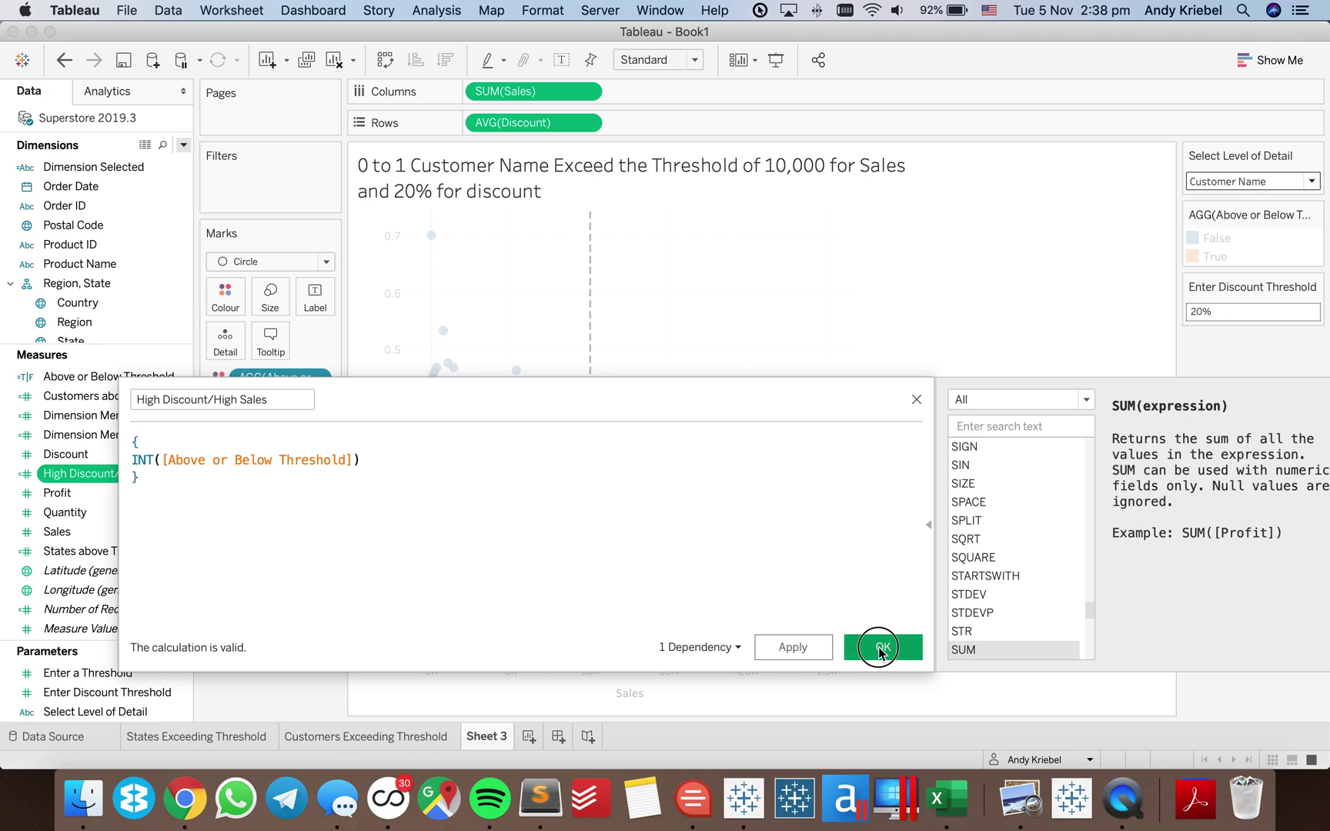
left_click(879, 646)
Replace the High Discount/High Sales detail on the marks and swap the title's missing field for SUM(High Discount/High Sales)
left_click_drag(125, 475, 261, 505)
double_click(424, 165)
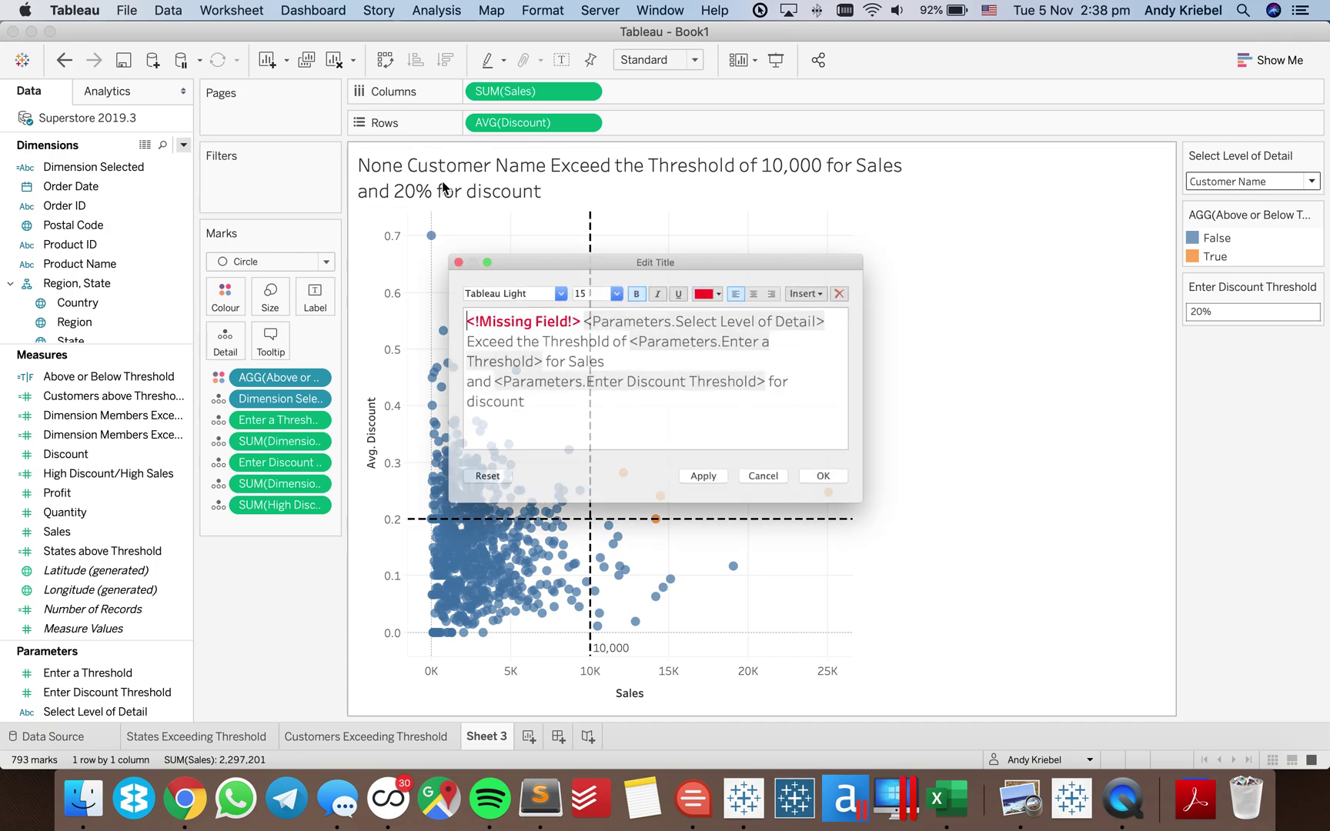
left_click_drag(564, 309, 412, 307)
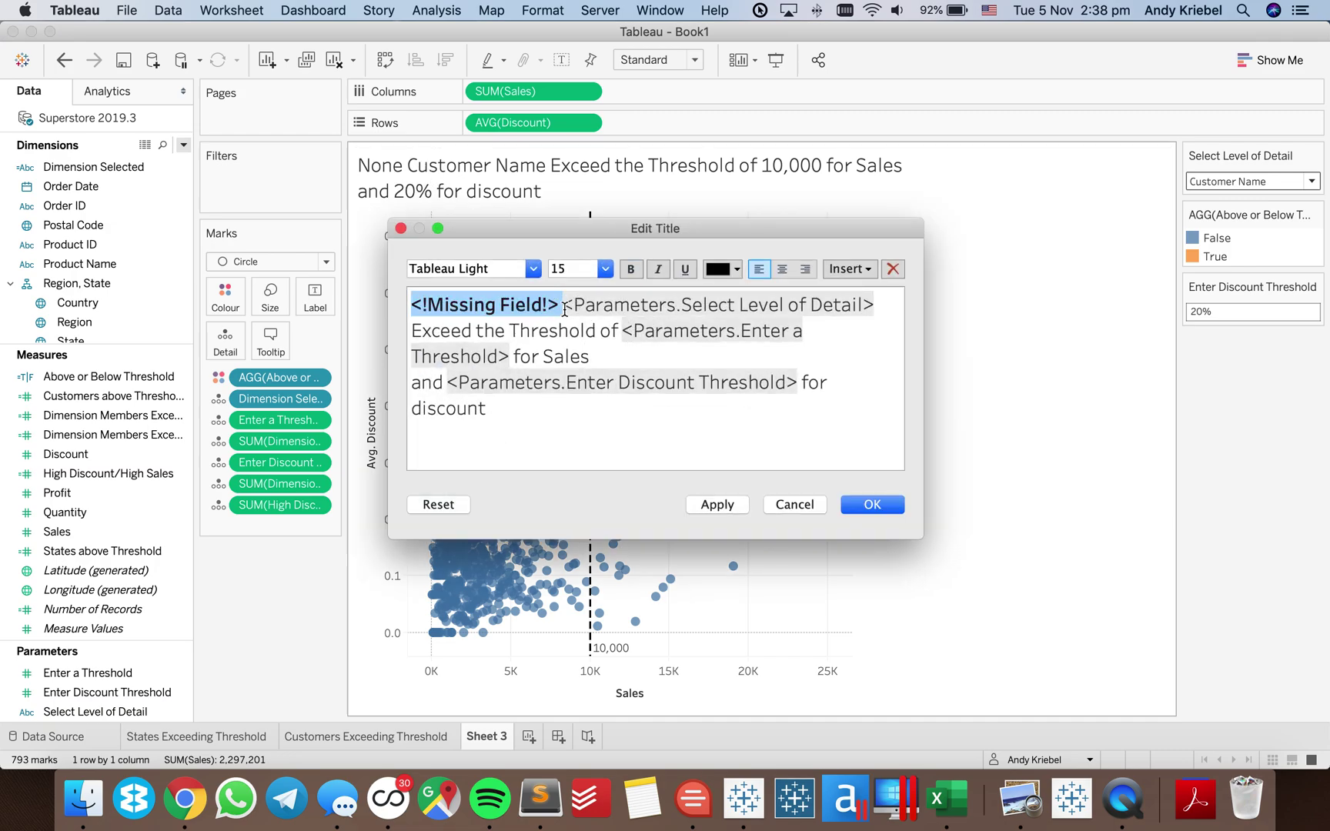
key("BackSpace")
left_click(862, 270)
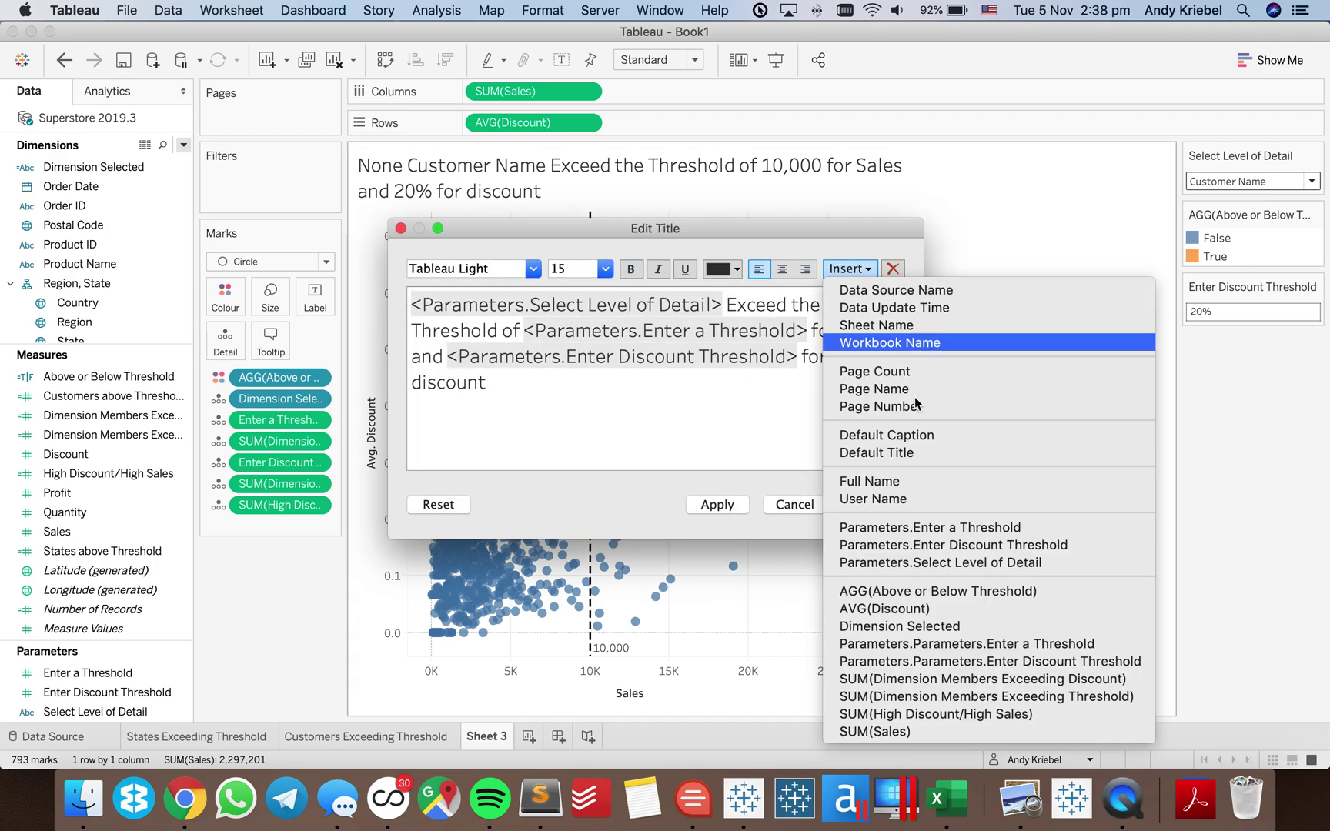
left_click(951, 713)
left_click(716, 504)
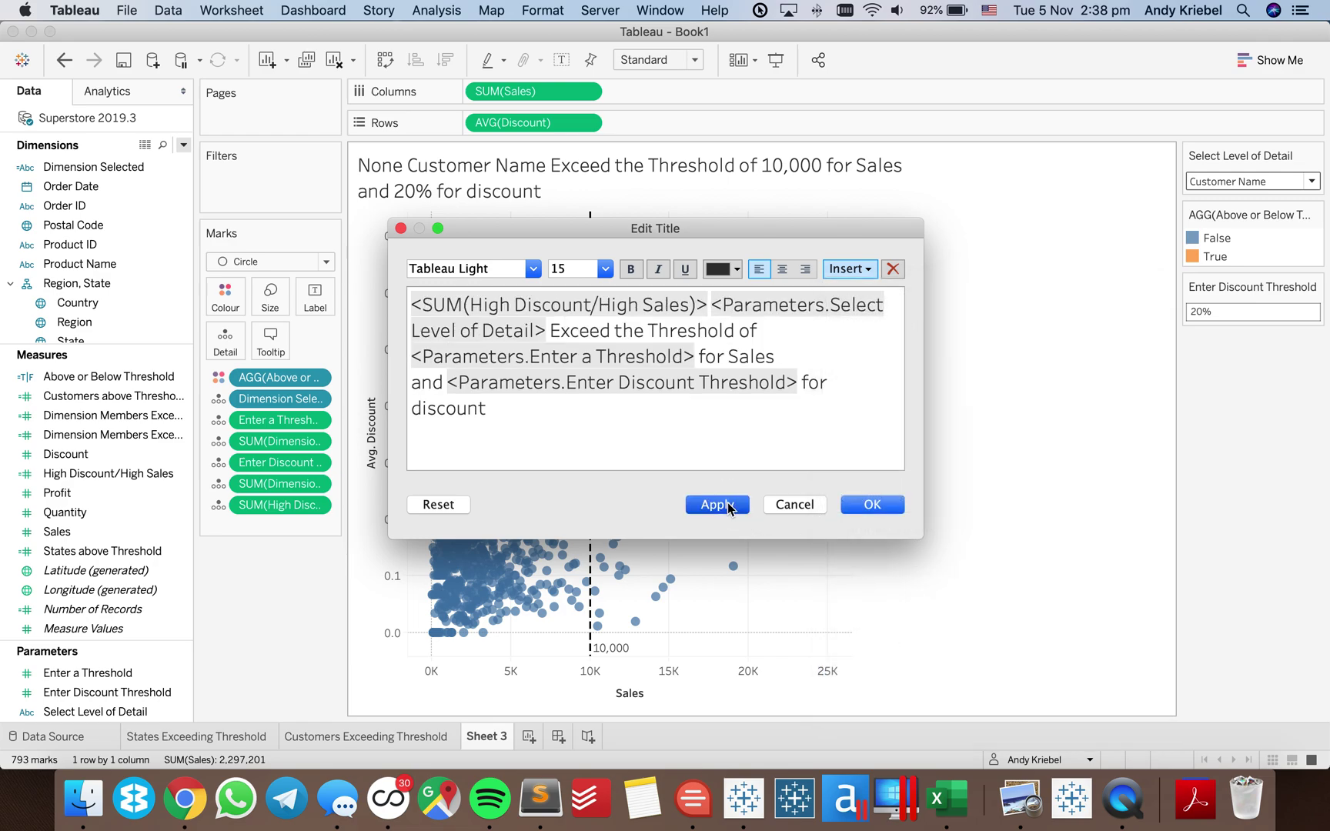
left_click(872, 504)
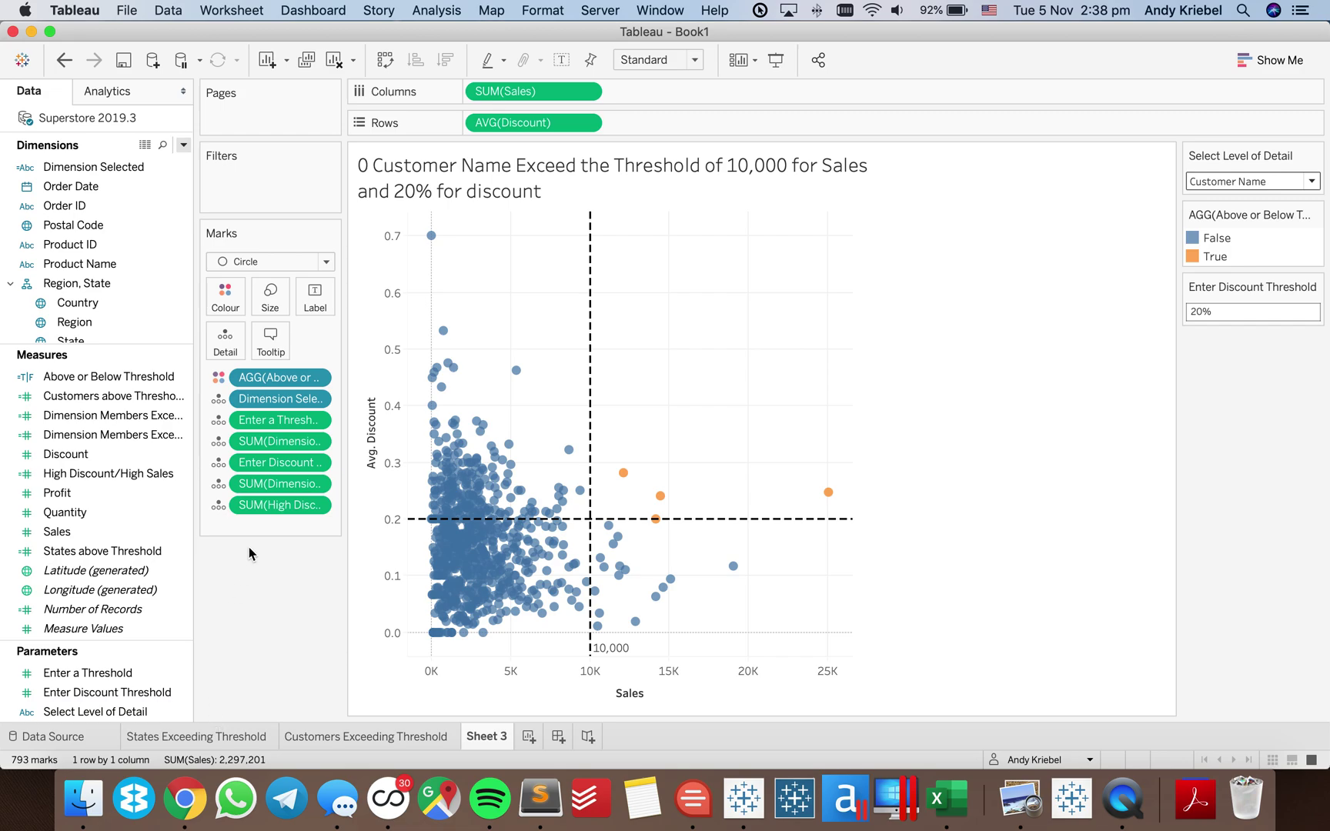
Rewrite the High Discount/High Sales calculation as WINDOW_SUM(INT([Above or Below Threshold])) without the braces, and save it
left_click(119, 481)
right_click(120, 481)
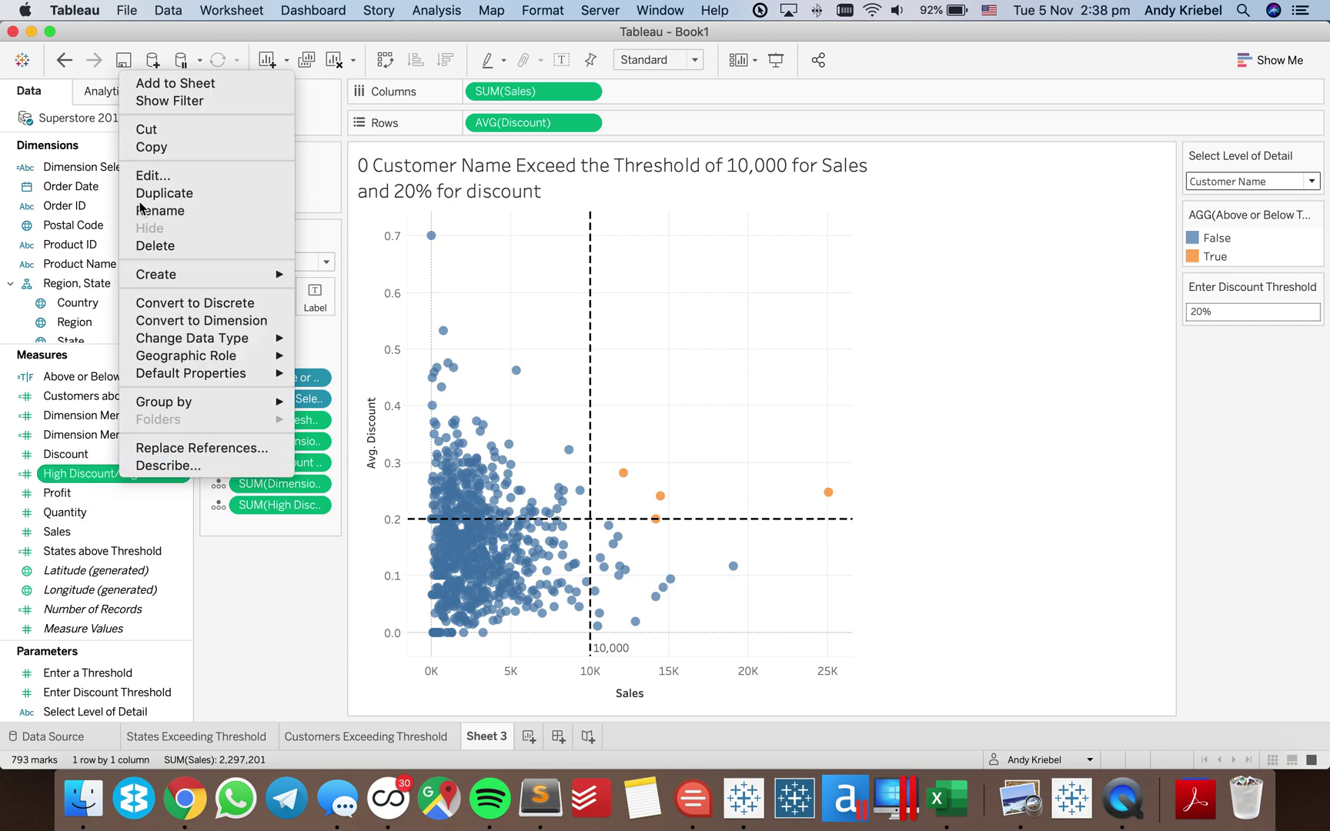
left_click(165, 175)
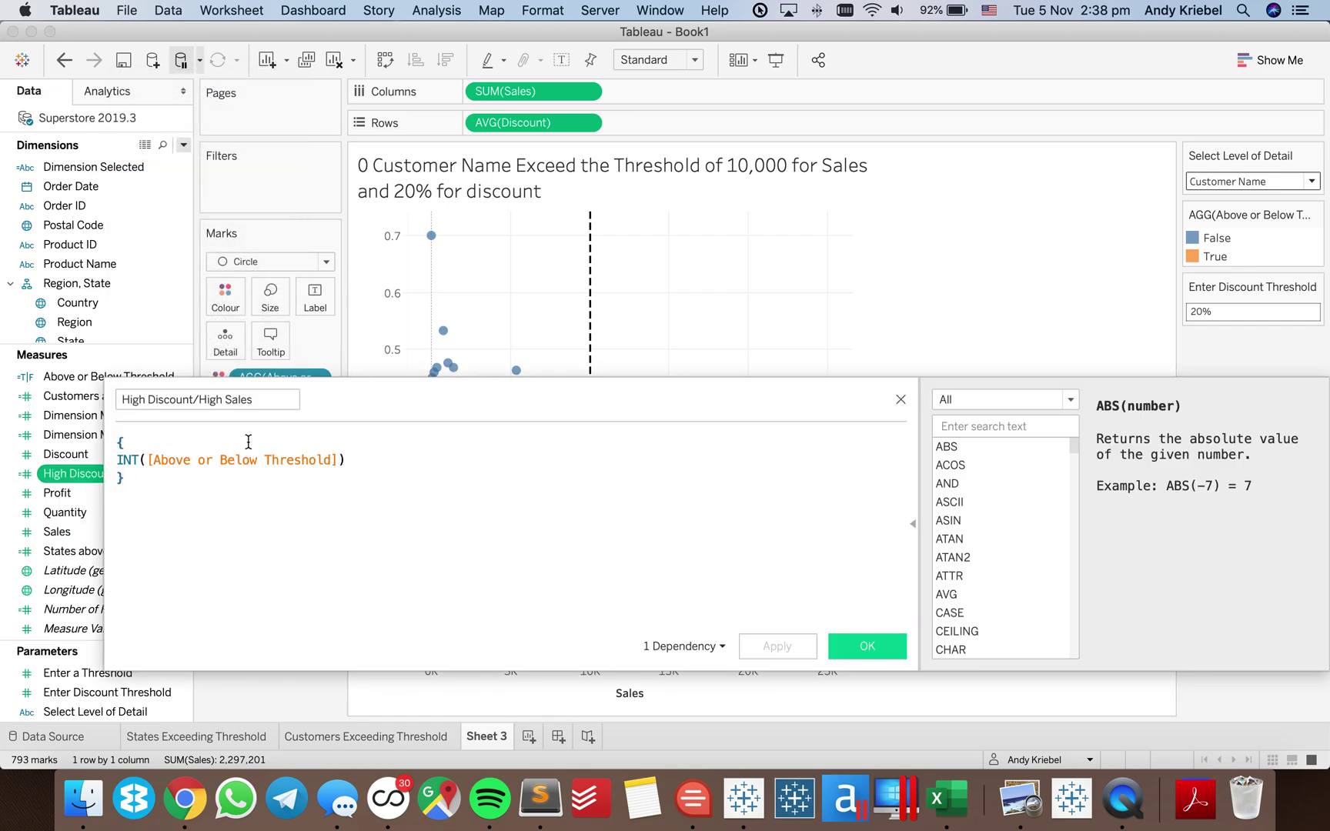
left_click(117, 460)
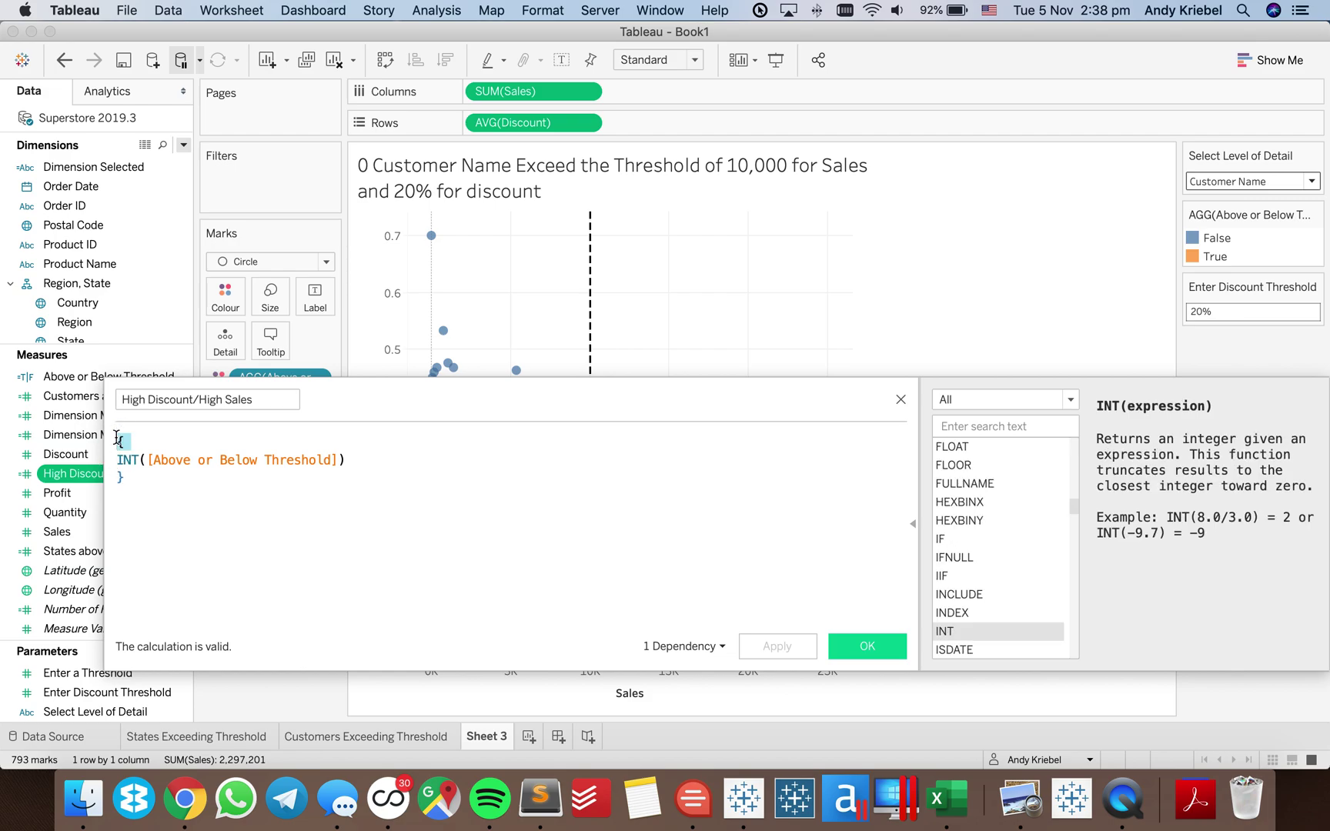
key("BackSpace")
key("BackSpace")
type("WIND")
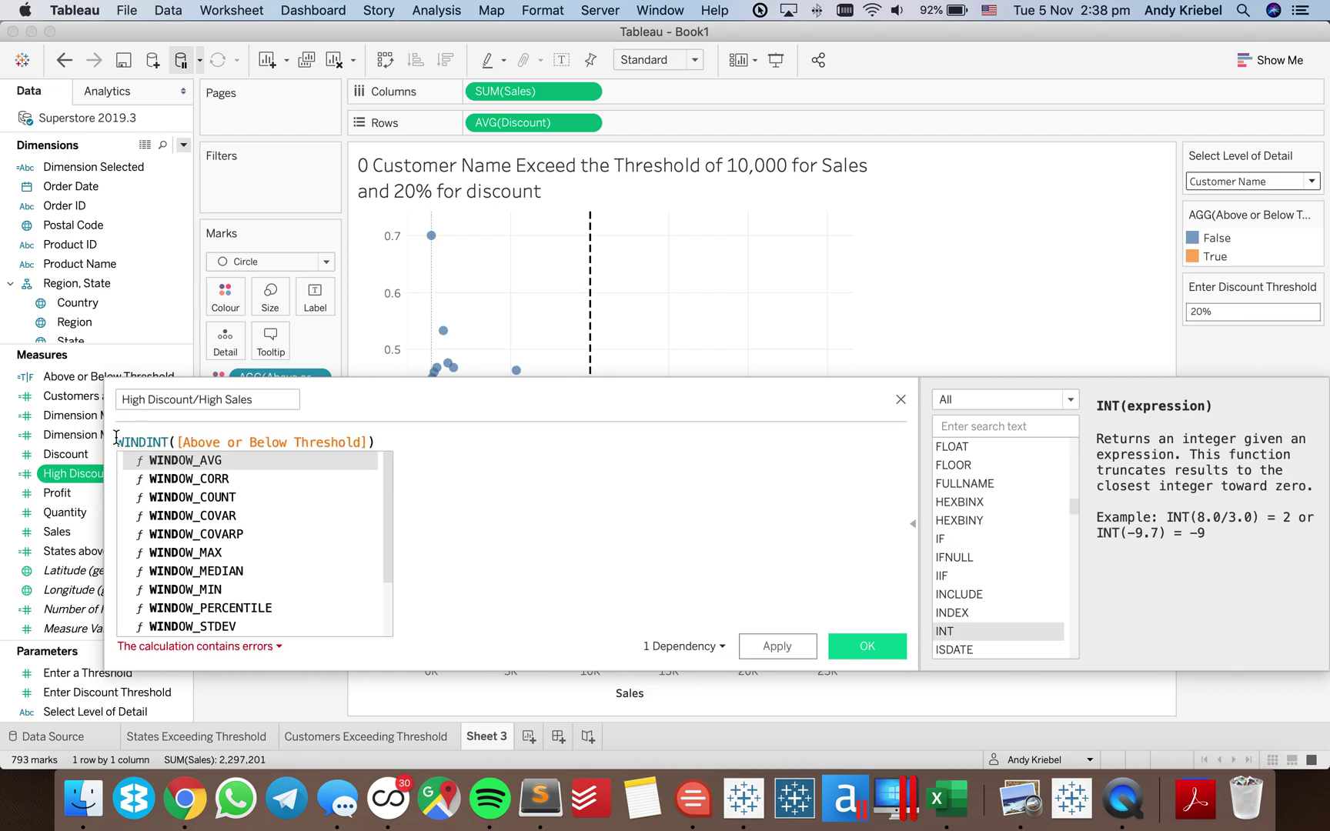
type("OW_SUM(")
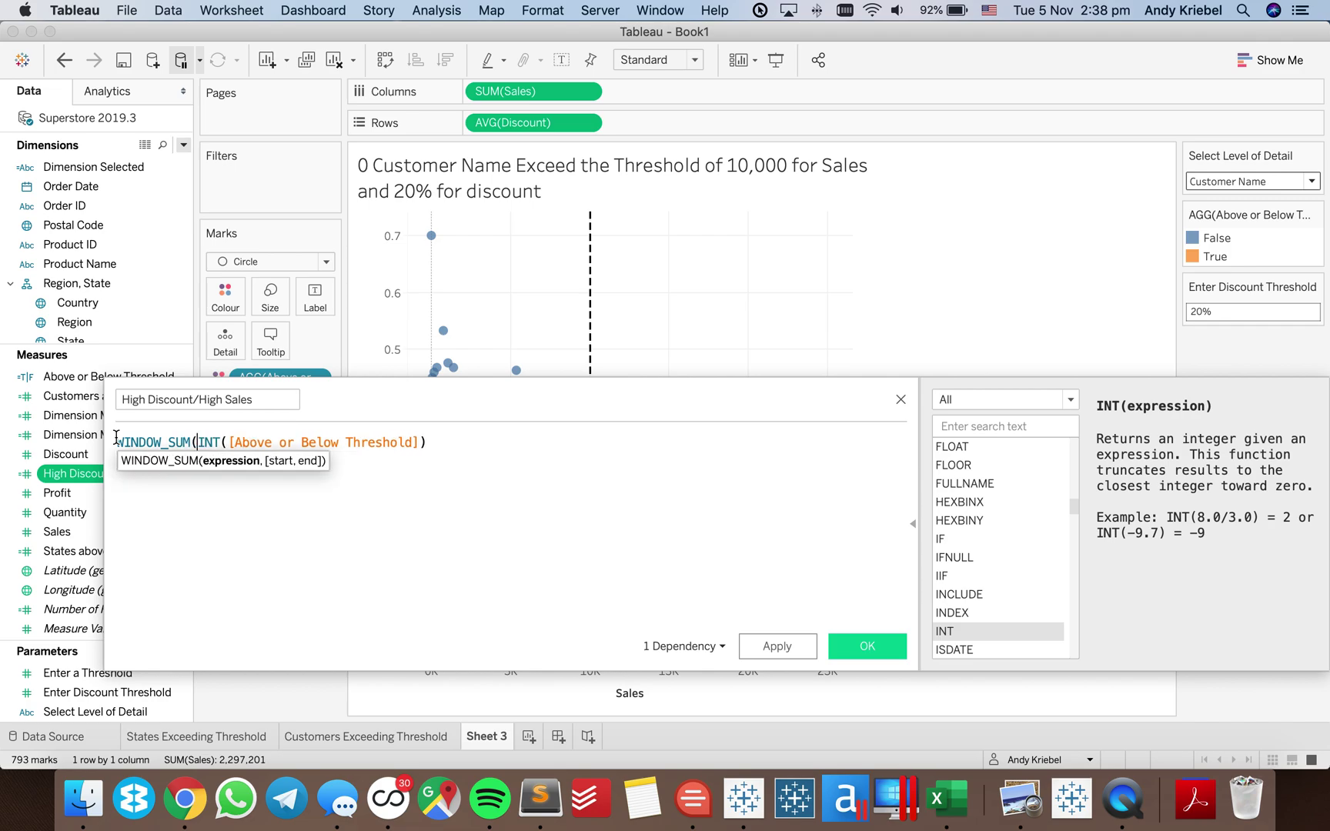
key("Down")
key("BackSpace")
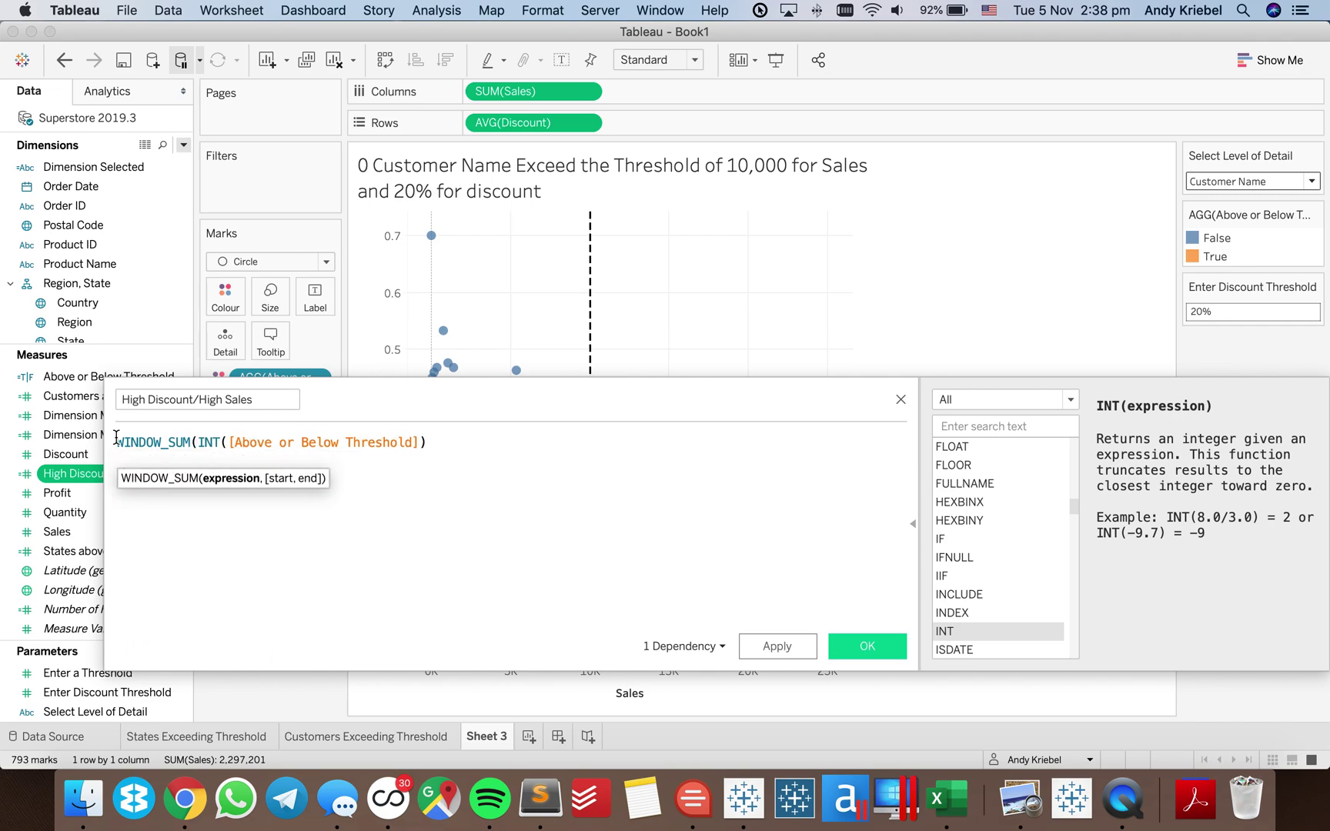
type(")")
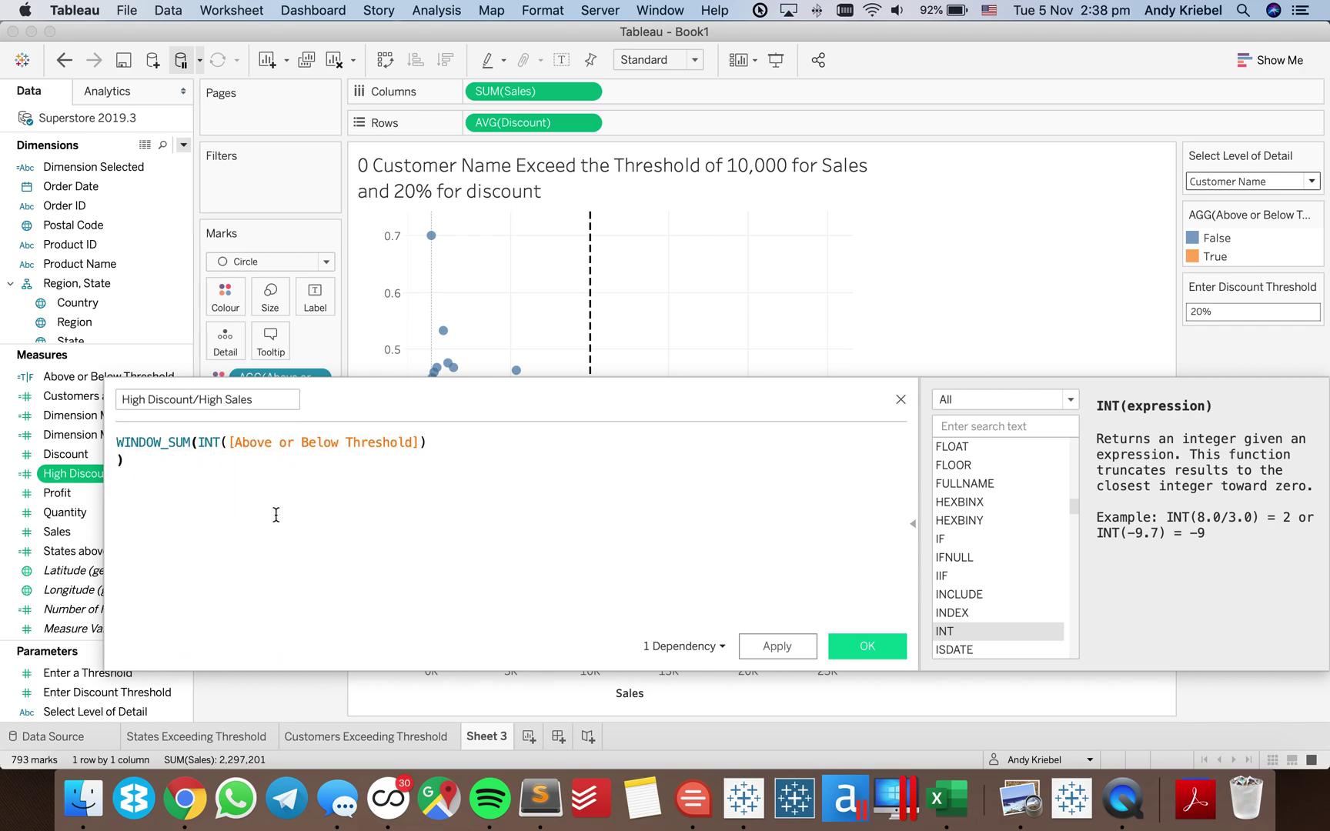
key("Left")
key("BackSpace")
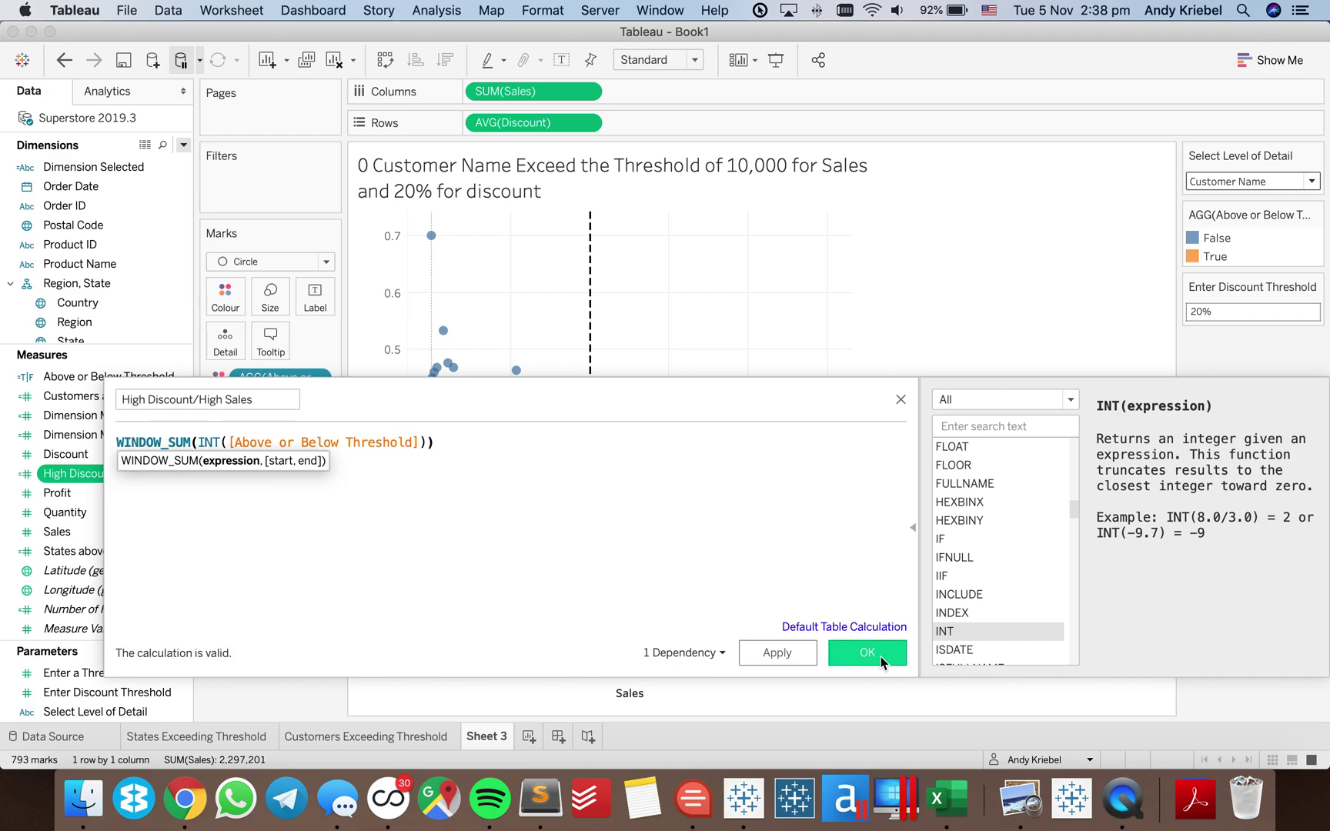
left_click(880, 656)
Replace the High Discount/High Sales detail on the marks and compute its table calculation using the specific dimension Dimension Selected
left_click_drag(106, 474, 285, 508)
right_click(317, 505)
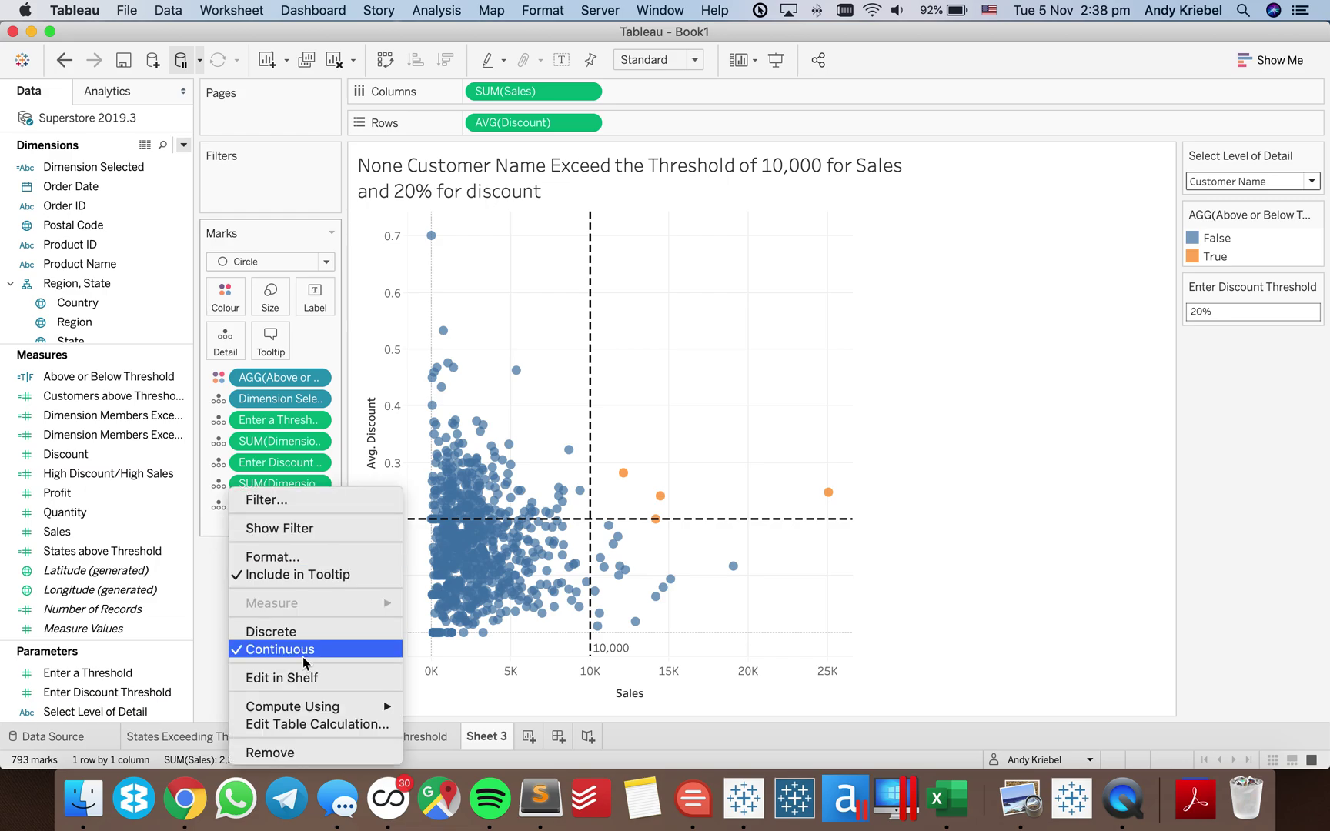
left_click(303, 725)
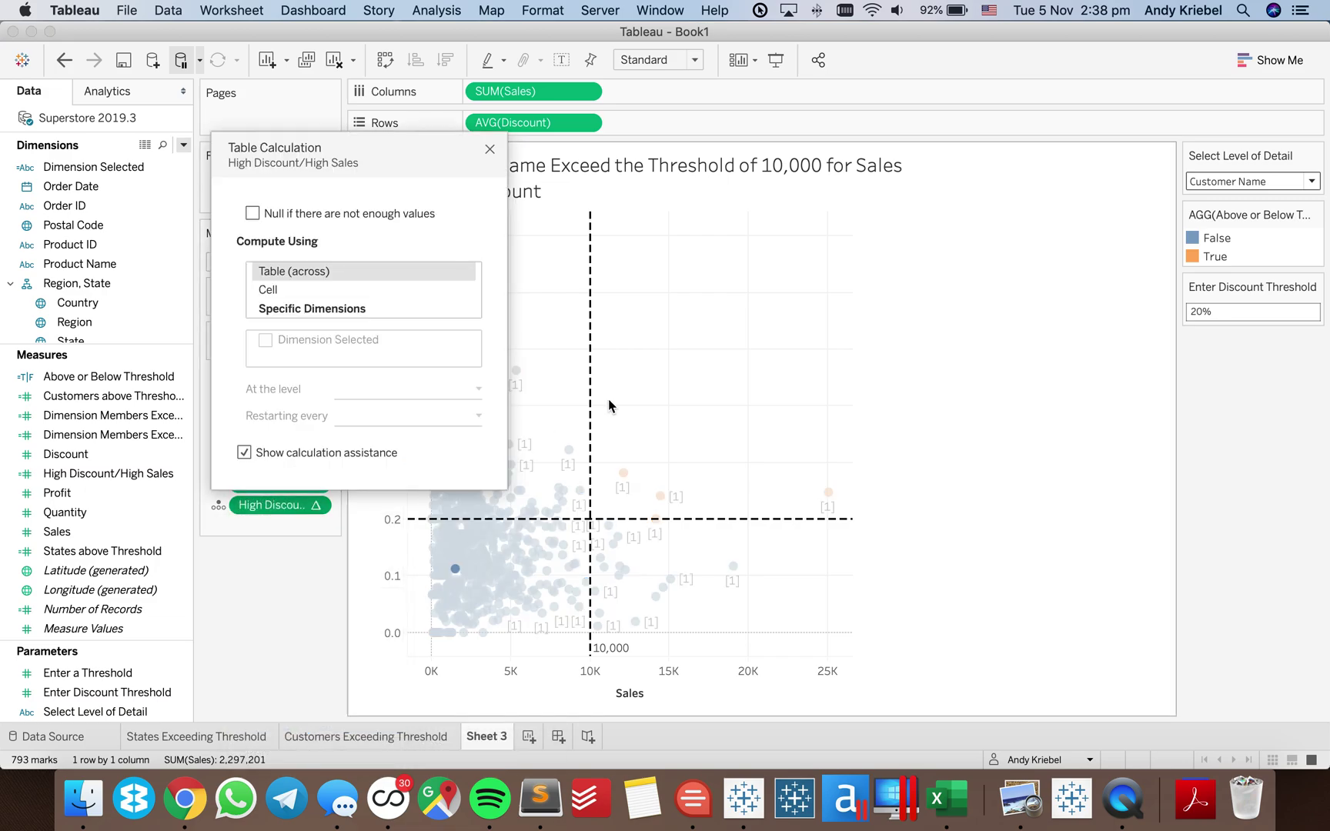
left_click(365, 308)
left_click(266, 342)
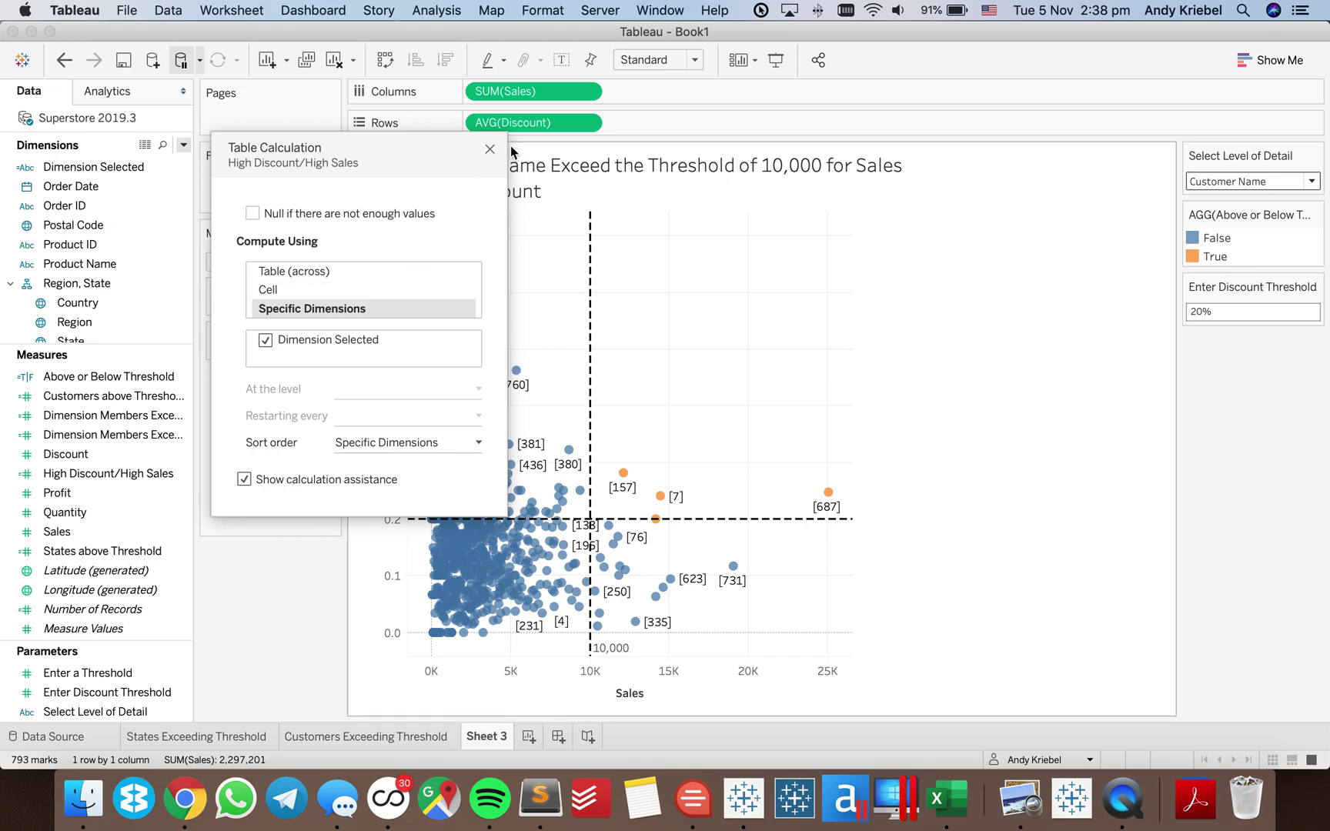
left_click(490, 149)
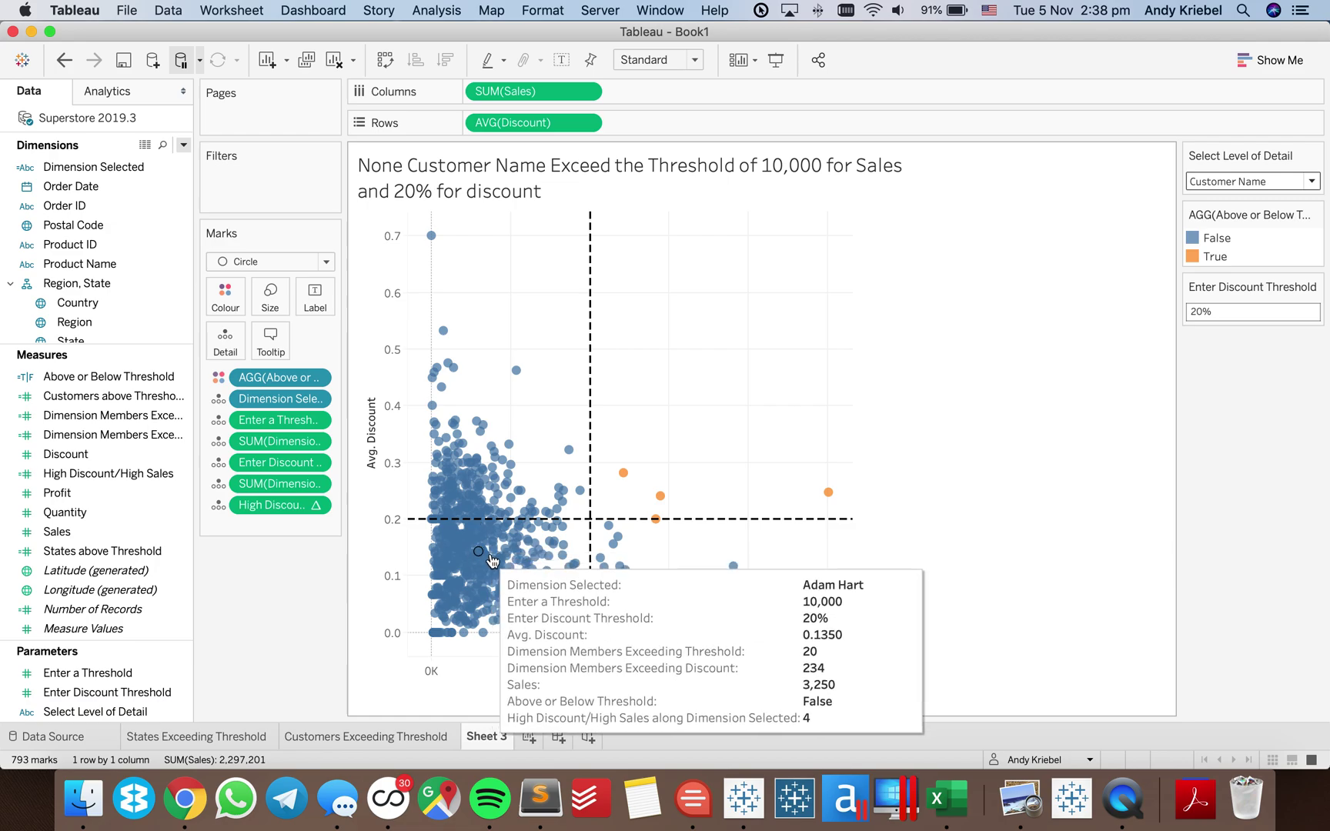
Replace the missing field at the start of the sheet title with AGG(High Discount/High Sales), followed by a space
left_click(410, 163)
double_click(410, 163)
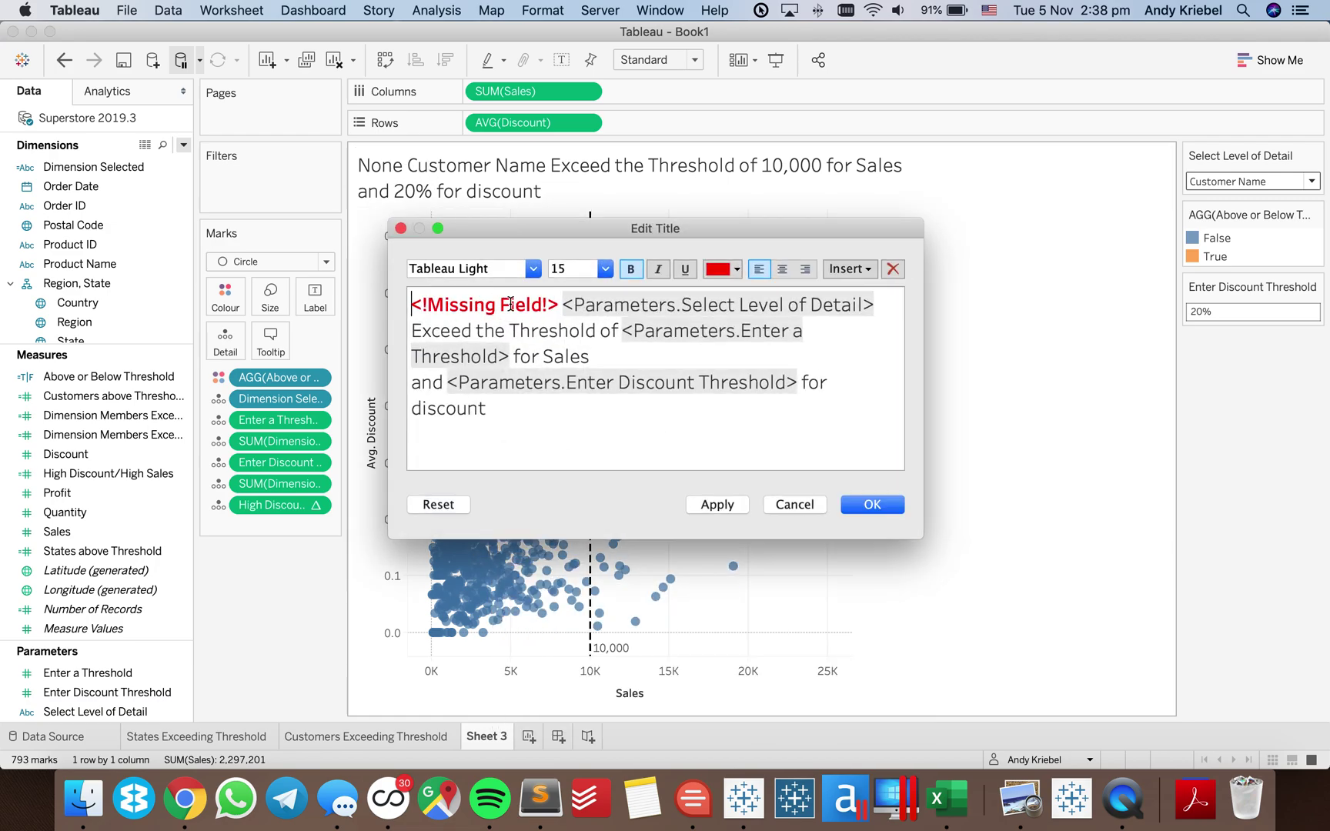
left_click(563, 306, "shift")
key("BackSpace")
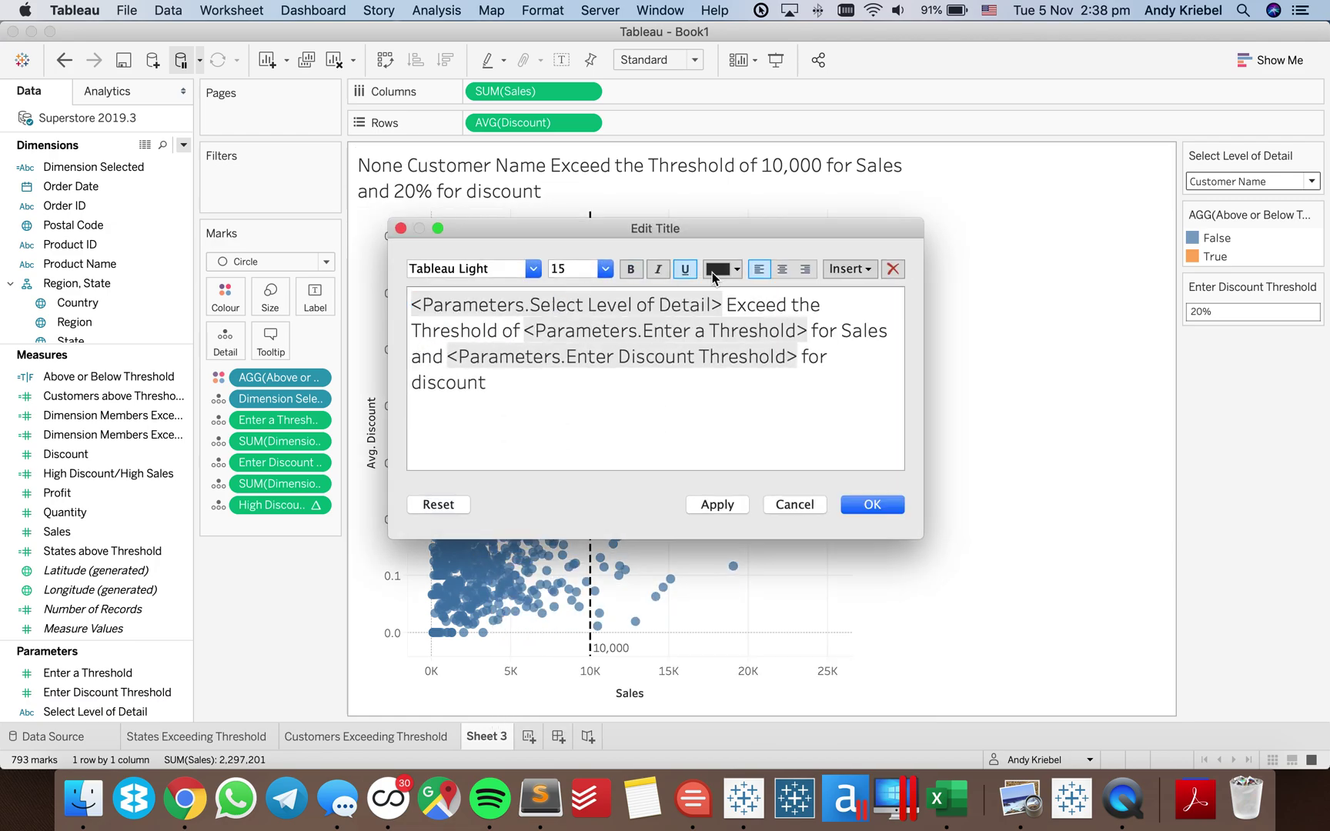
left_click(846, 269)
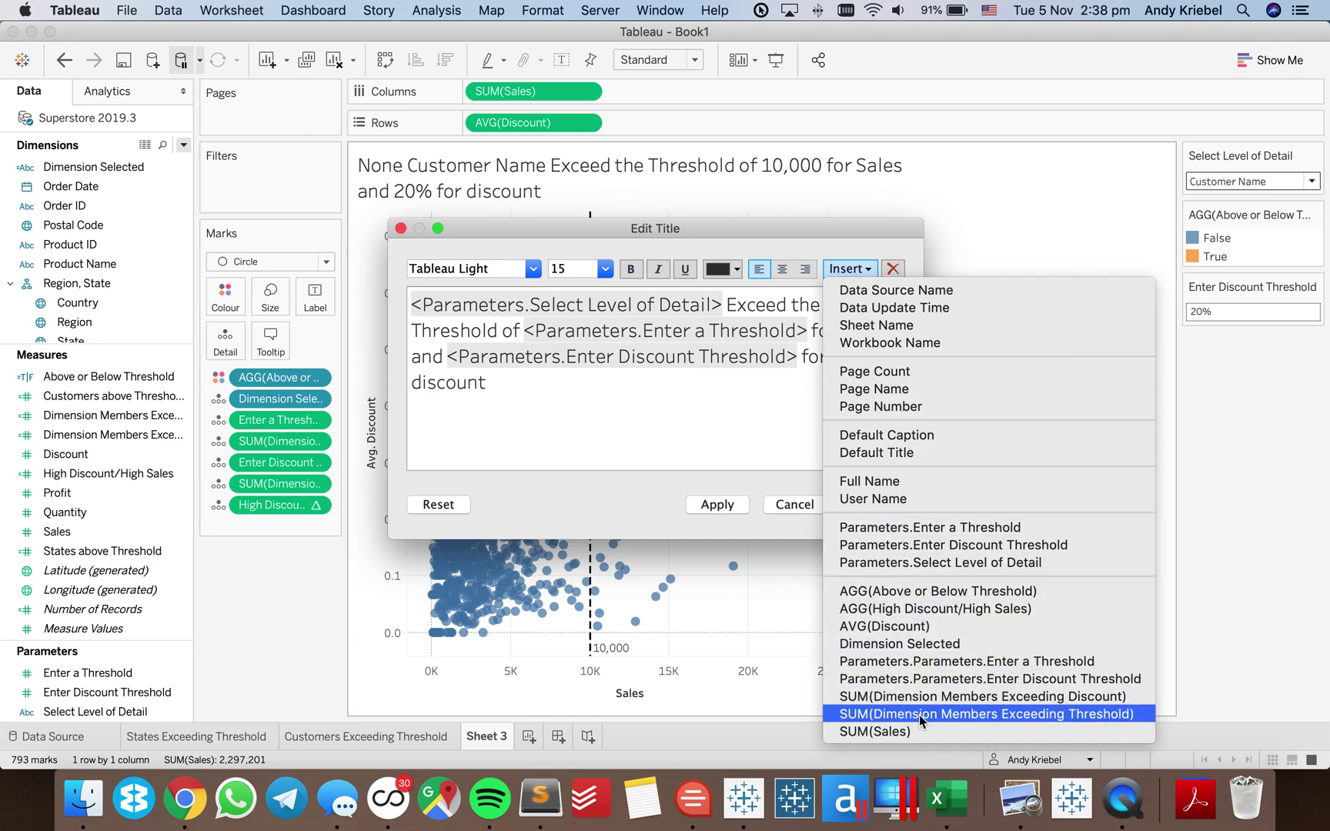
left_click(925, 610)
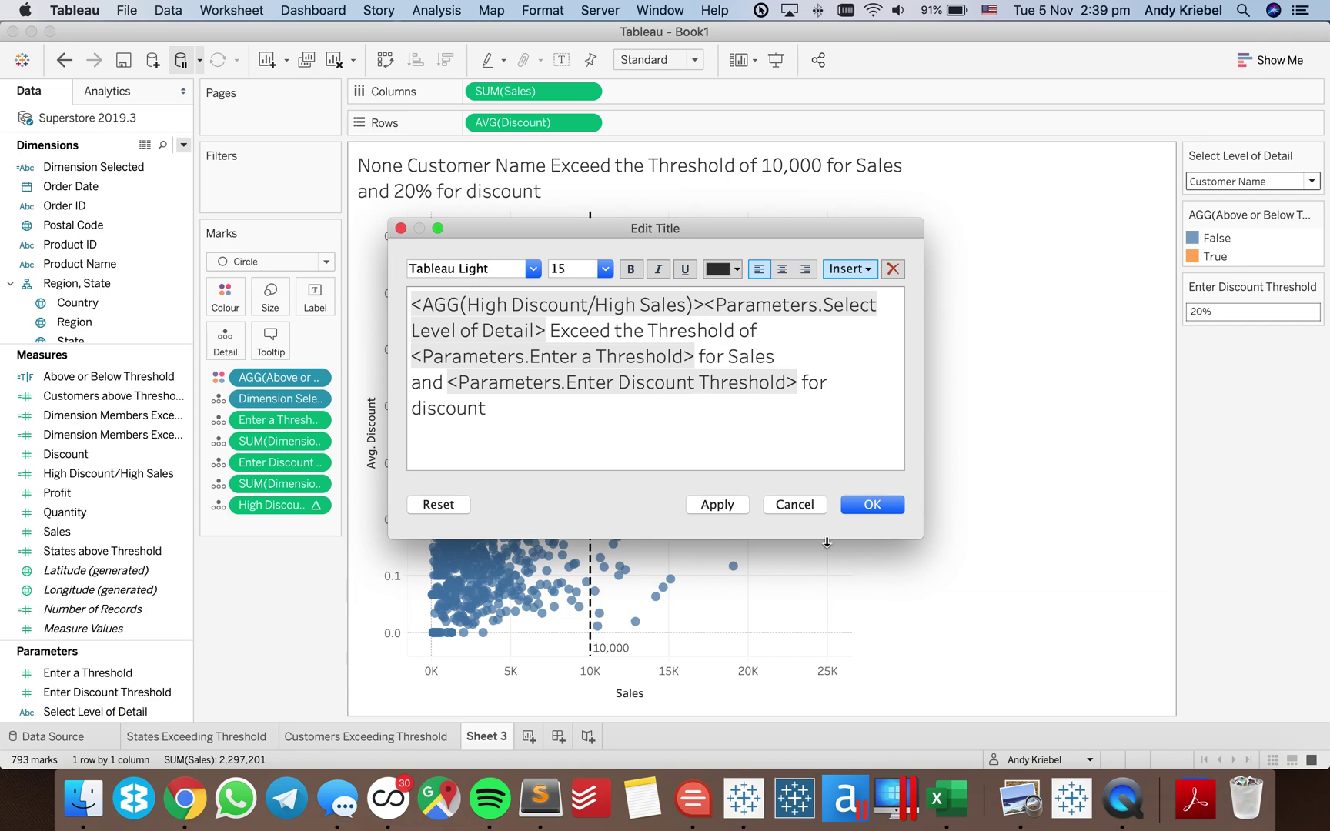
left_click(727, 504)
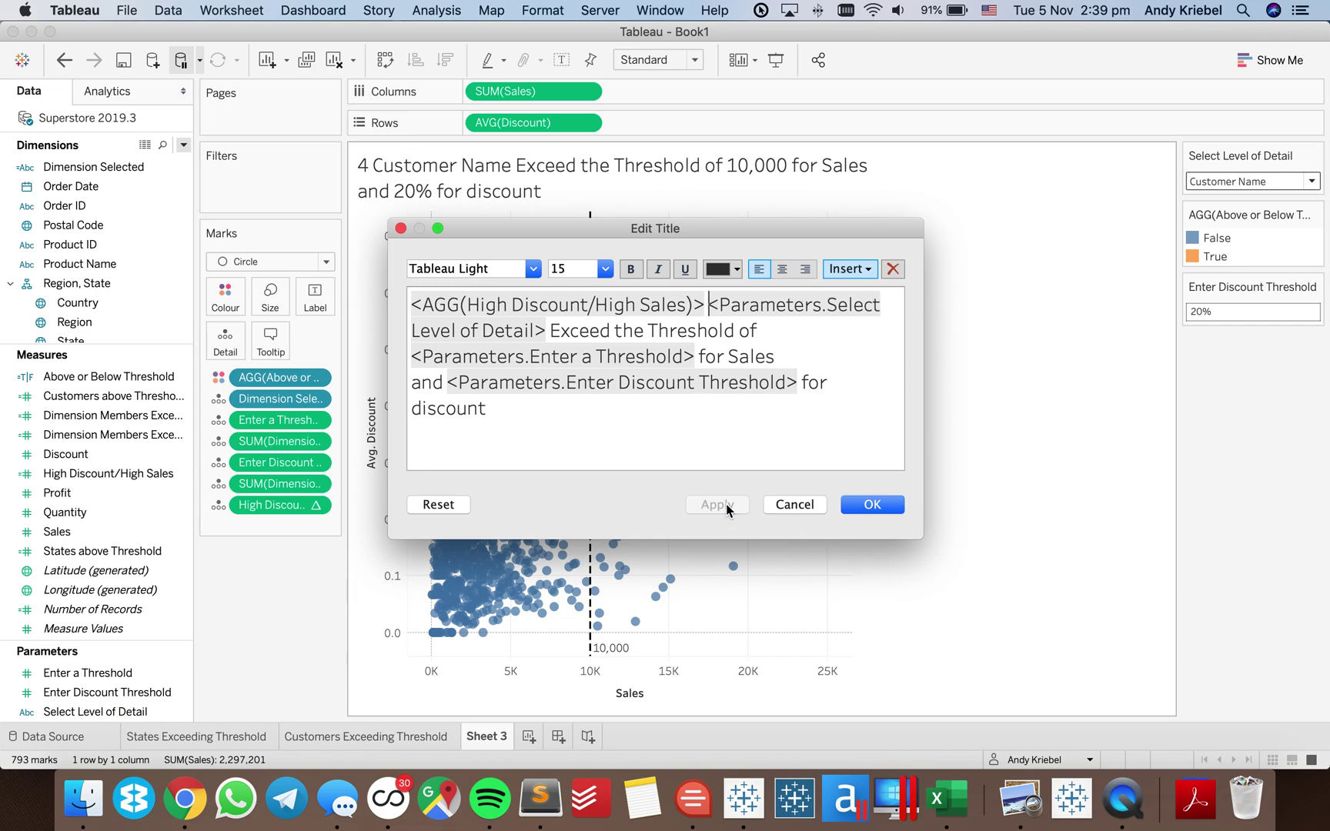
left_click(873, 504)
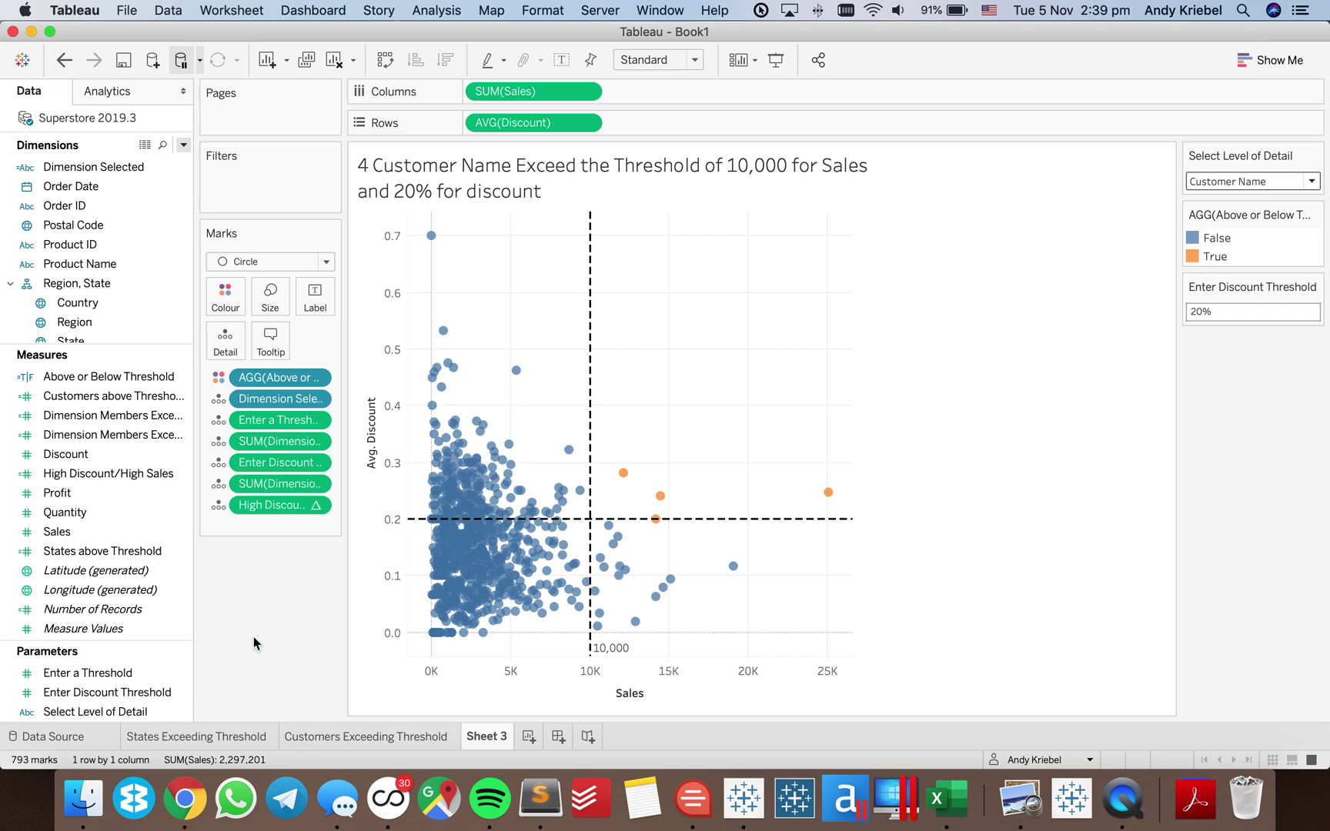
Test the title with a 10% discount threshold, switching the level of detail to Sub-Category and to State
left_click(1210, 311)
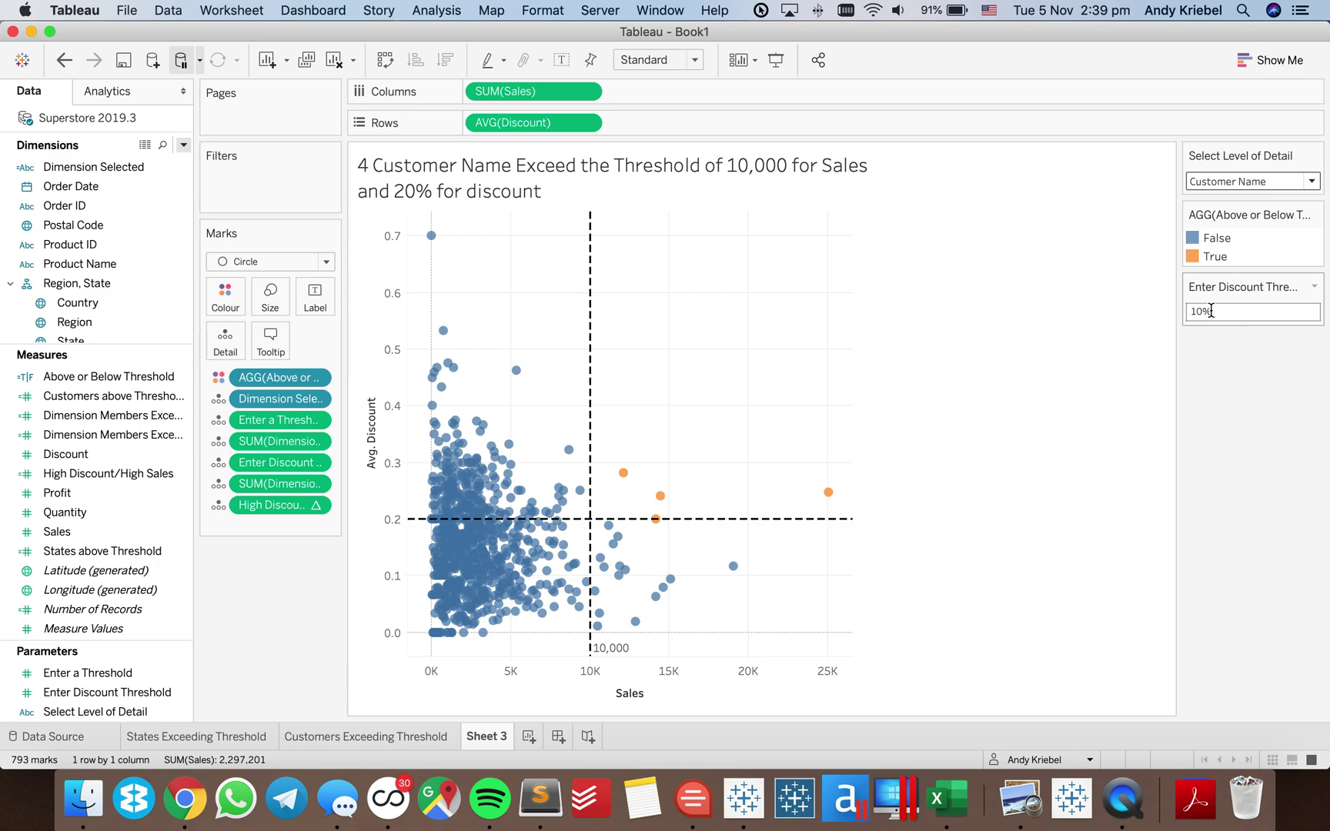
key("Return")
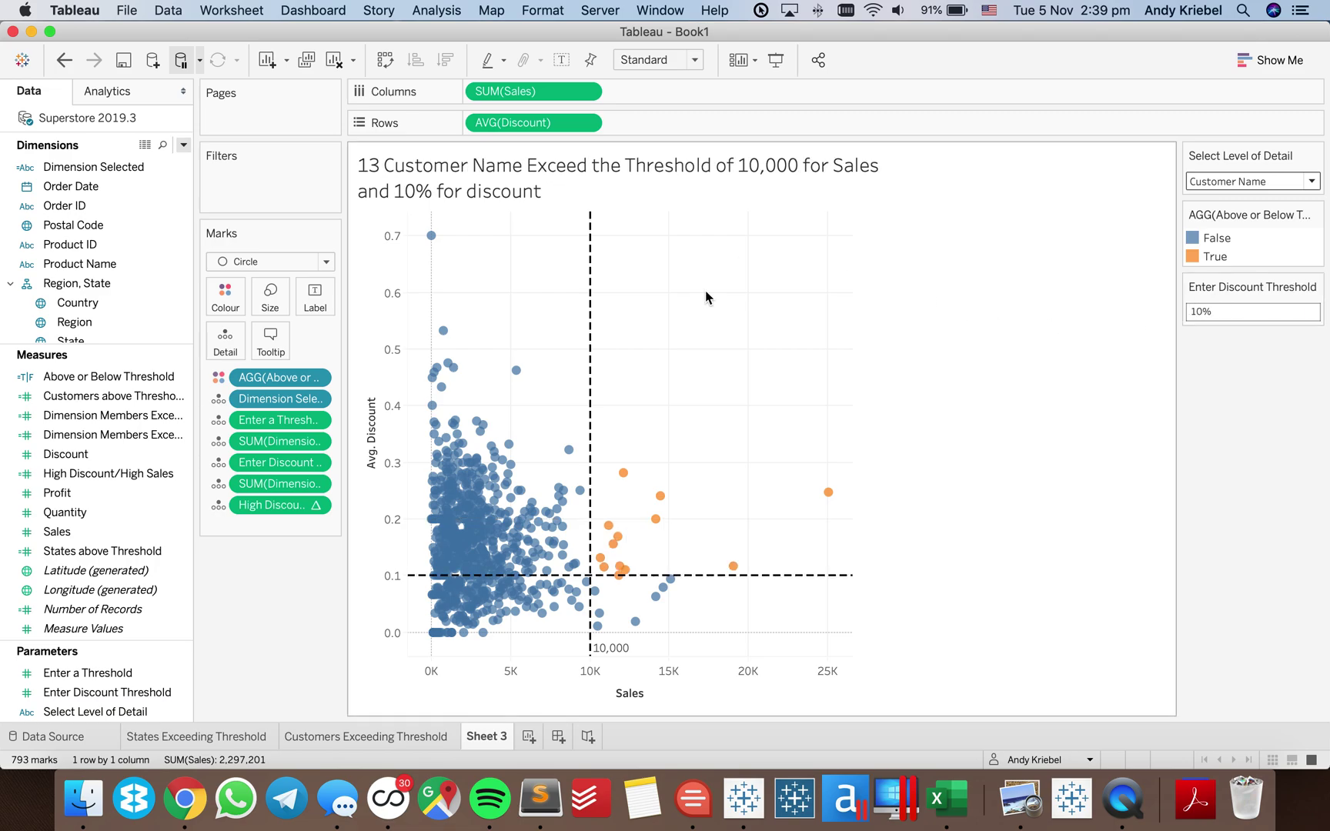
left_click(1232, 182)
left_click(1230, 215)
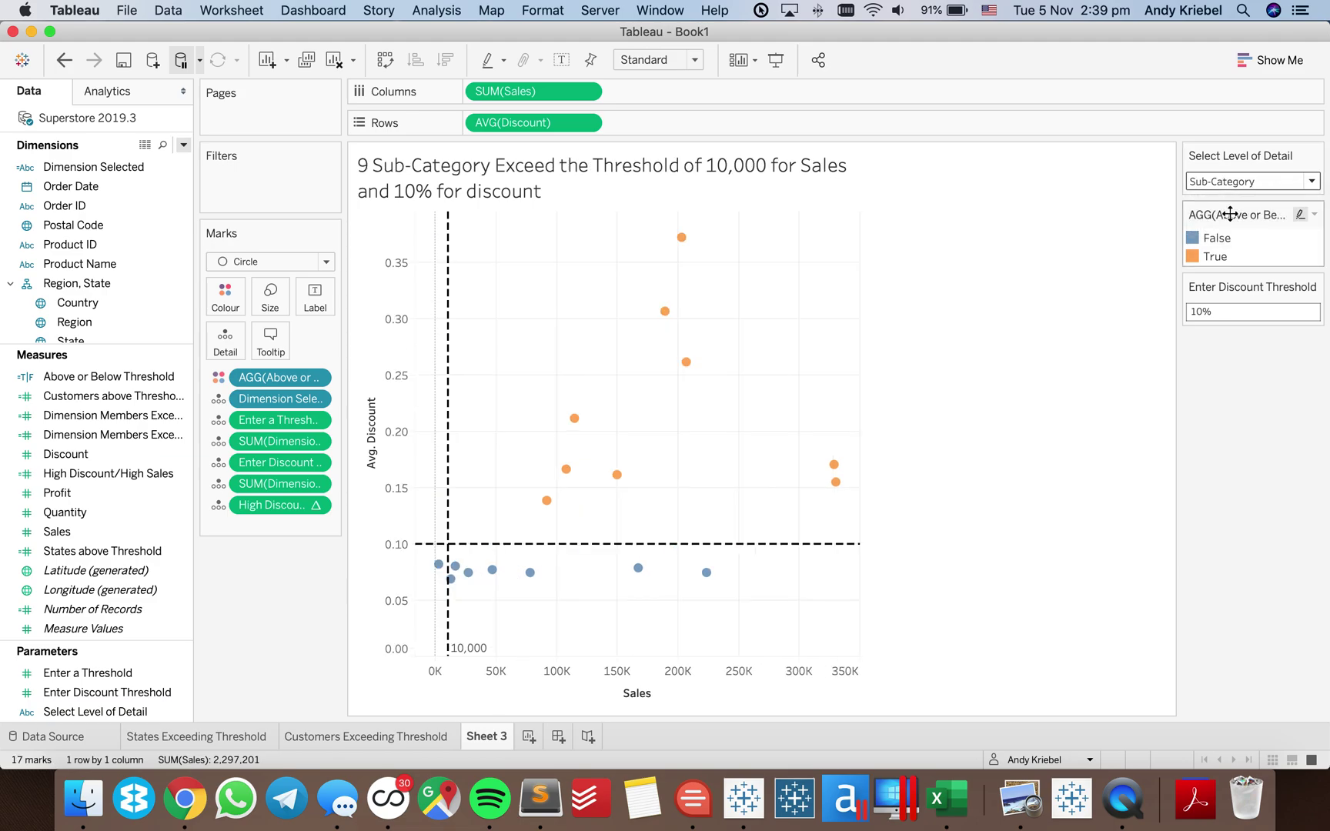
left_click(1228, 183)
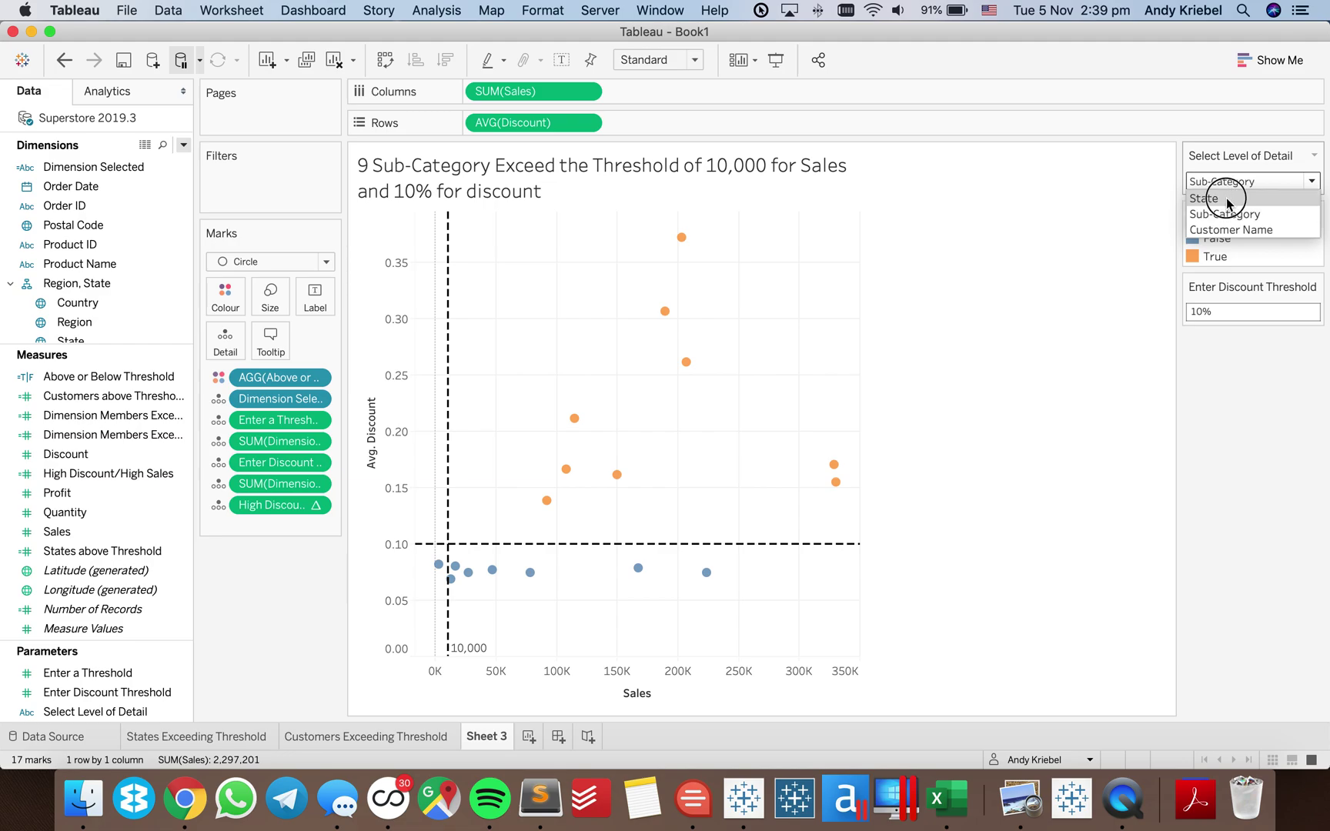
left_click(1226, 196)
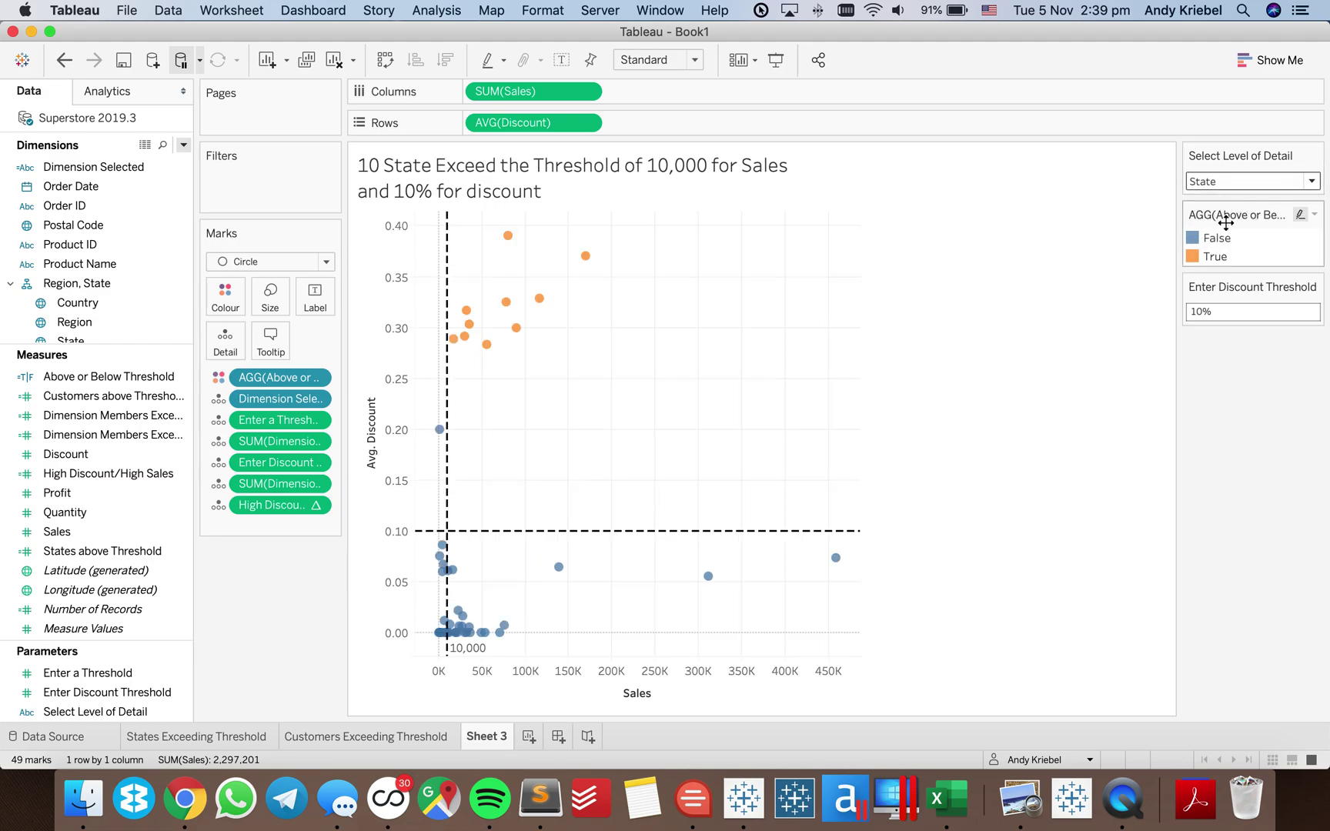
Set the discount threshold back to 20% and the level of detail back to Customer Name
left_click(1213, 314)
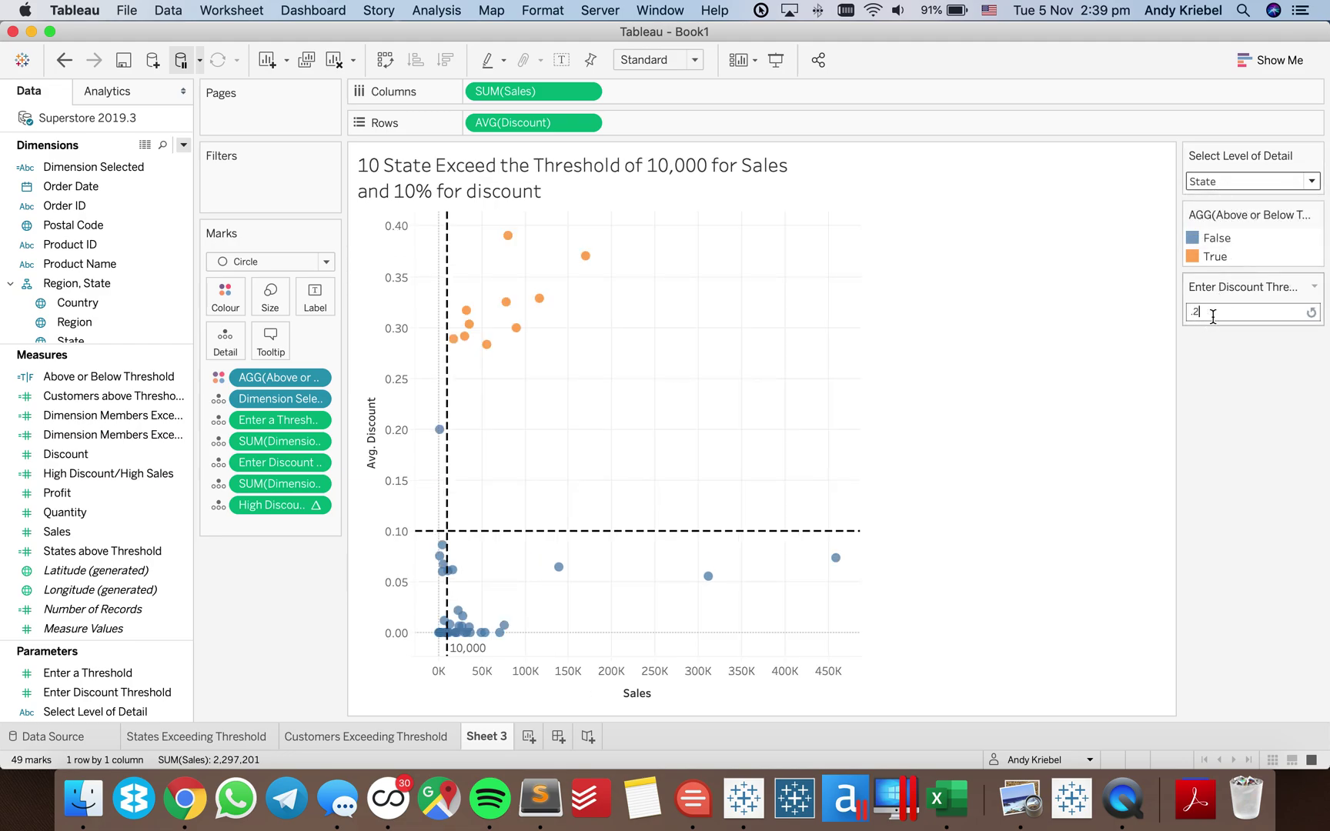
key("Return")
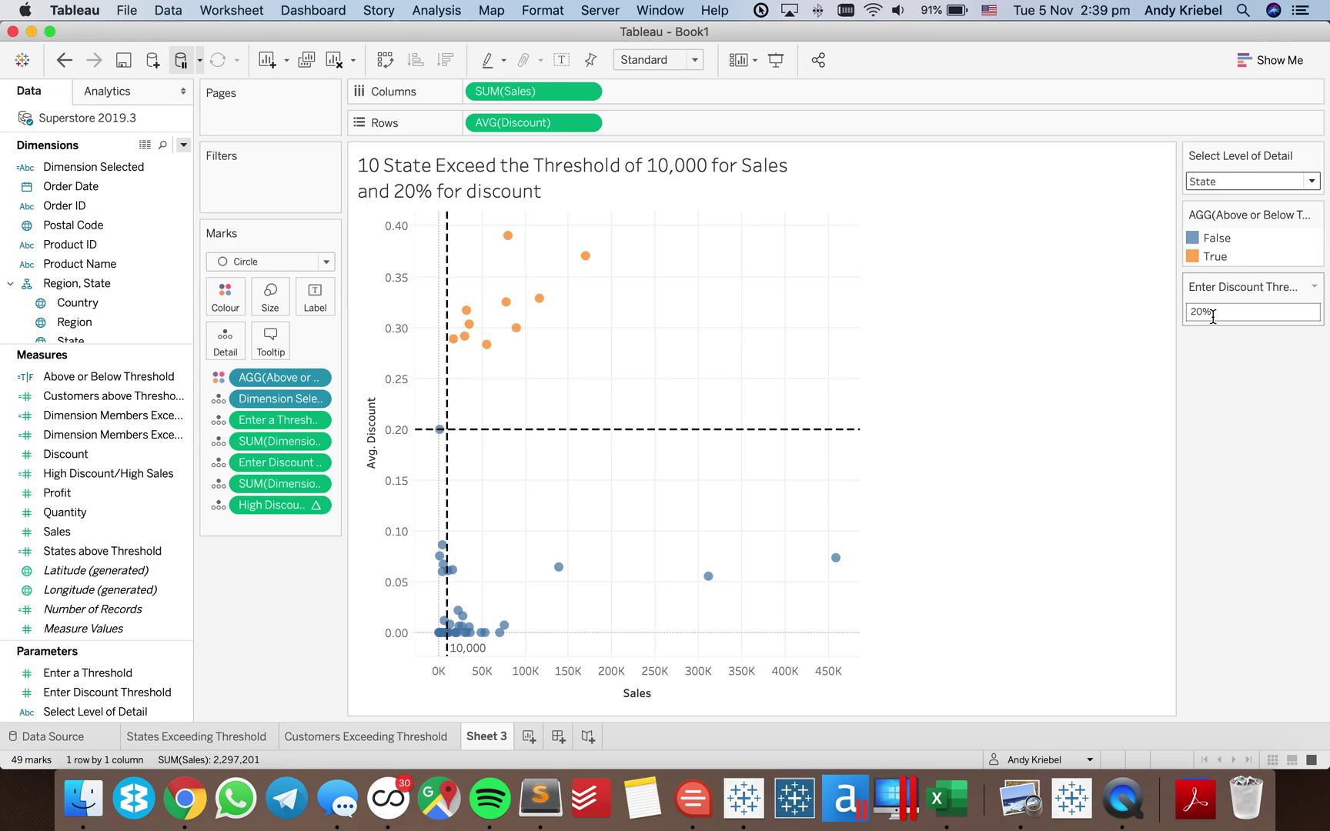
left_click(1243, 180)
left_click(1247, 226)
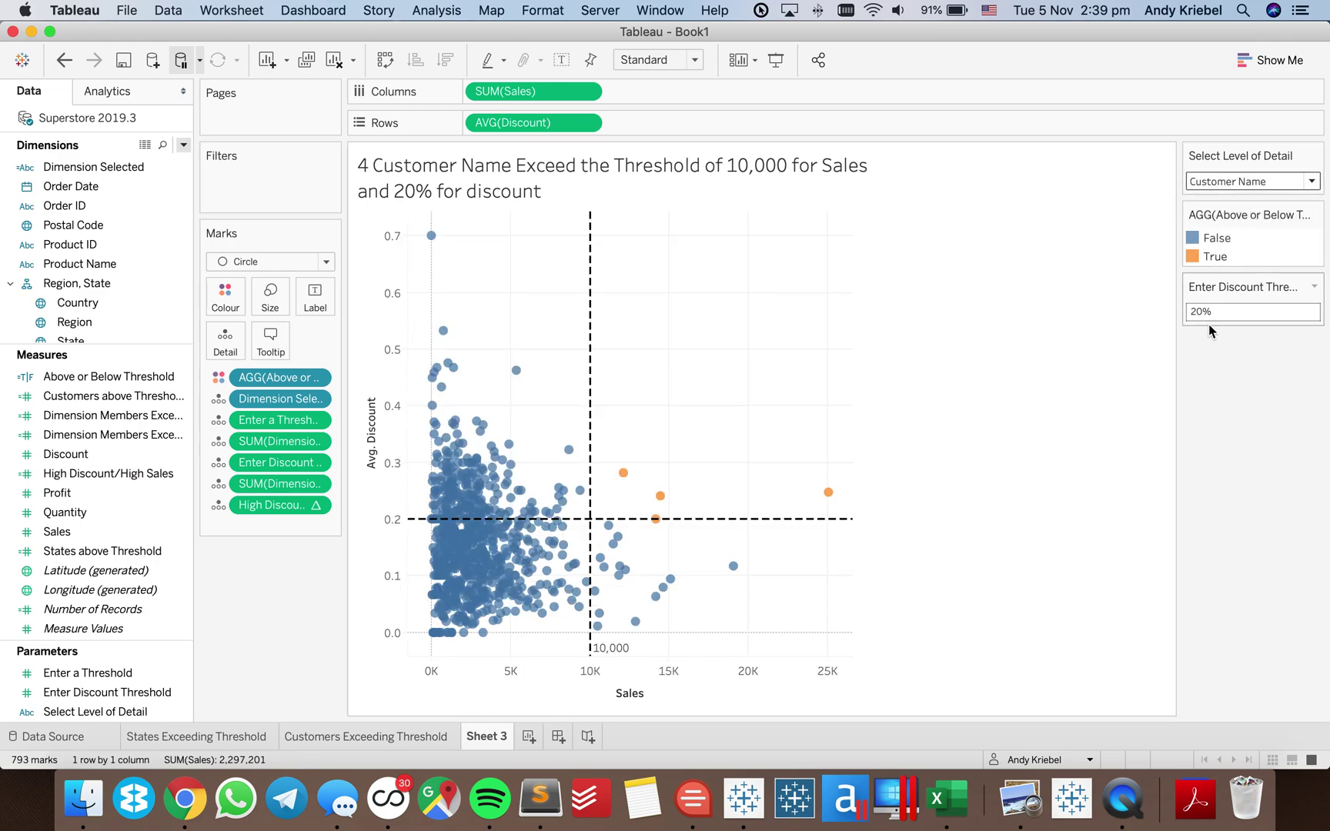
Review the States Exceeding Threshold and Customers Exceeding Threshold maps, and return to the scatter plot on Sheet 3
left_click(219, 736)
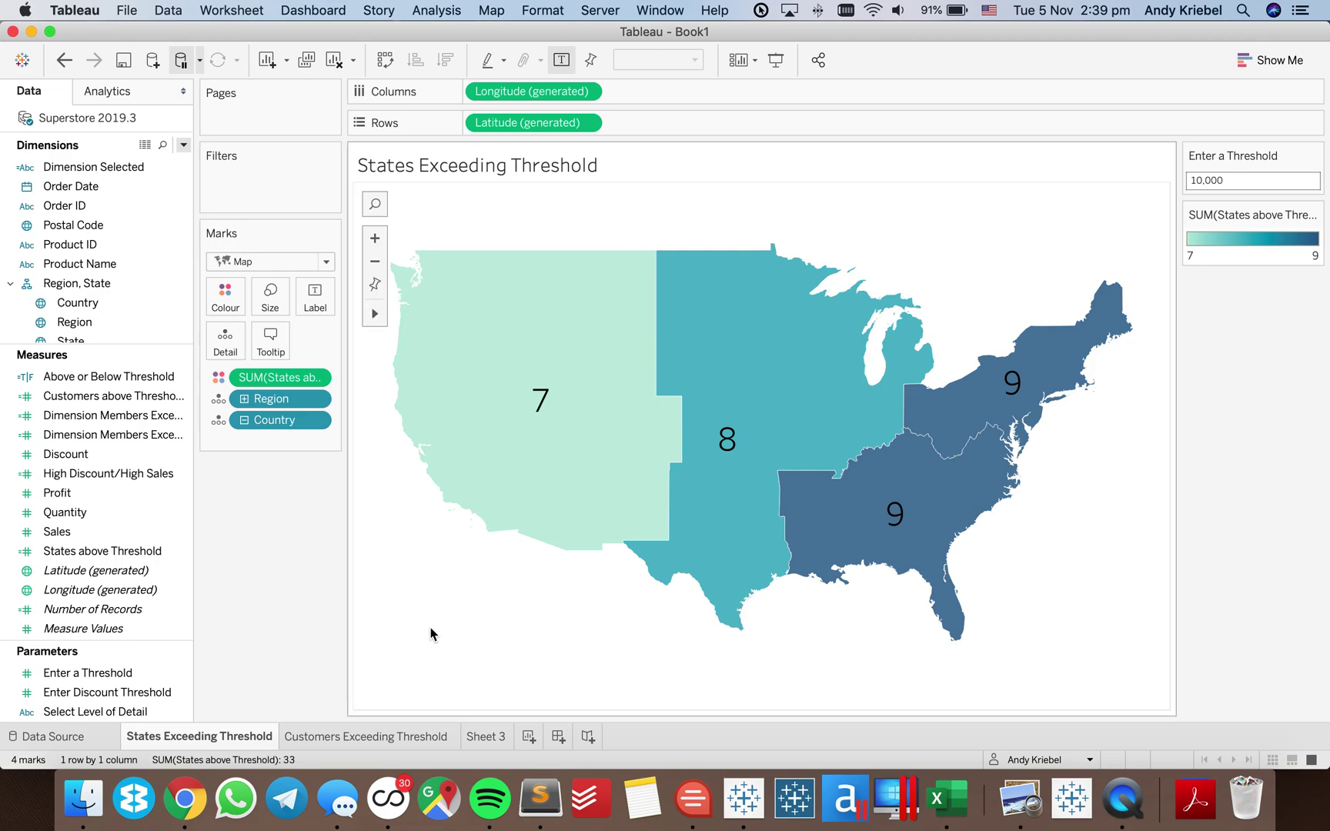
left_click(362, 735)
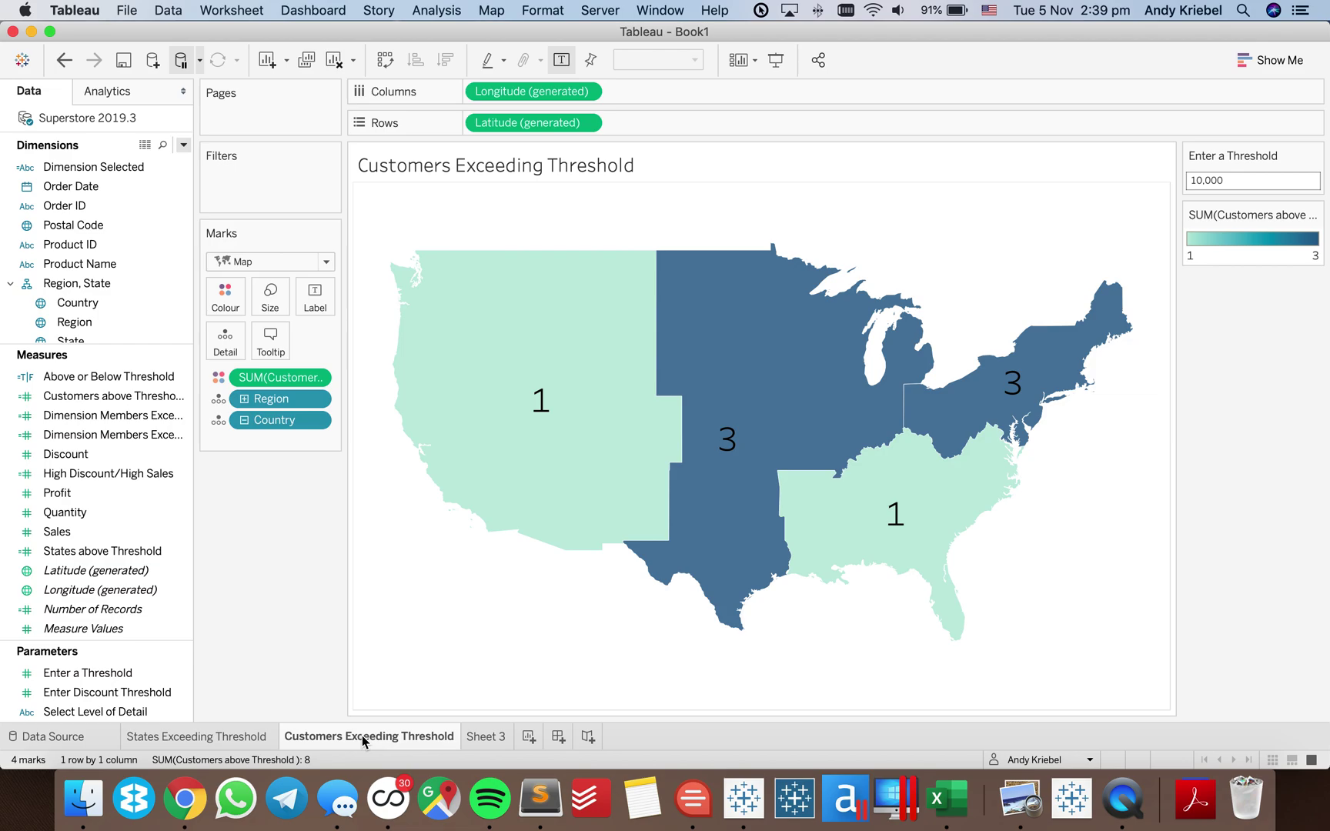
left_click(488, 739)
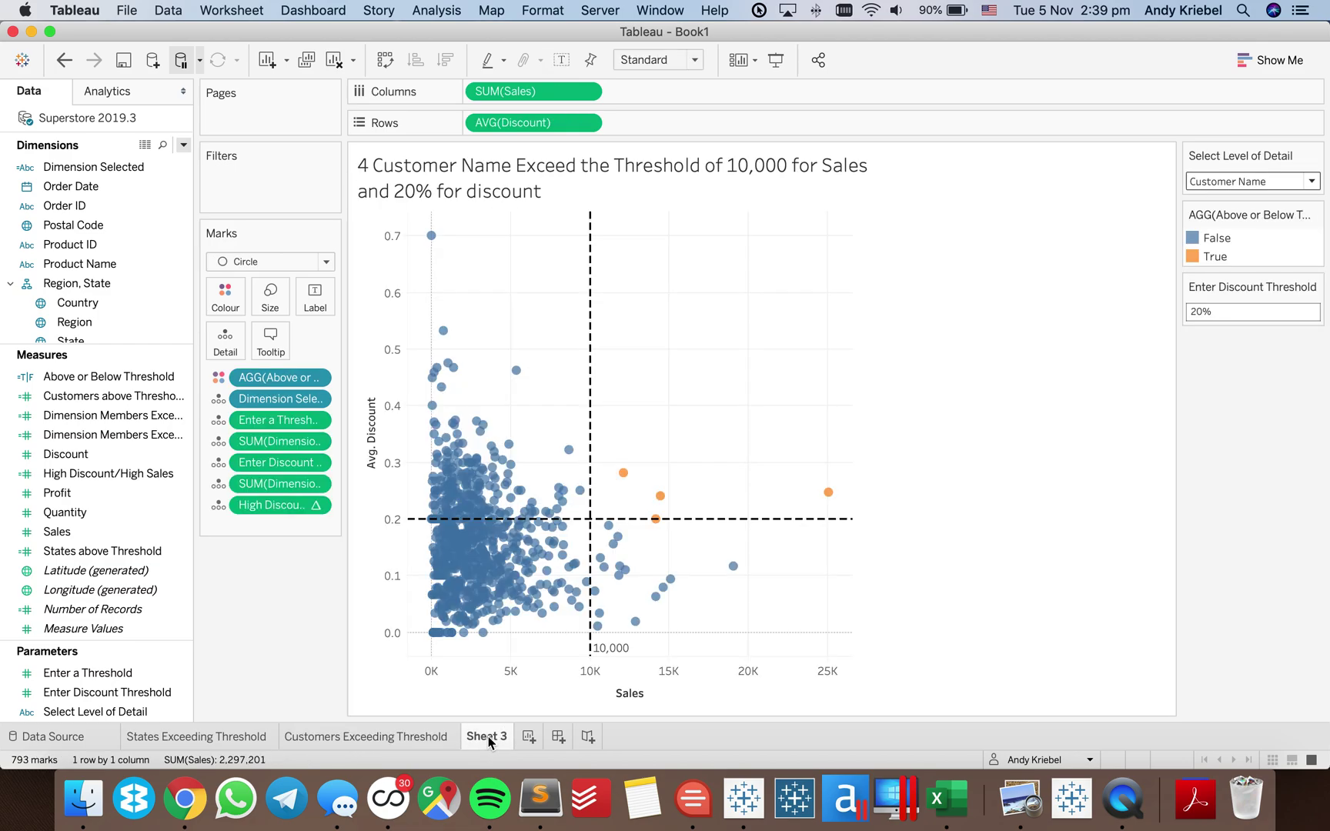